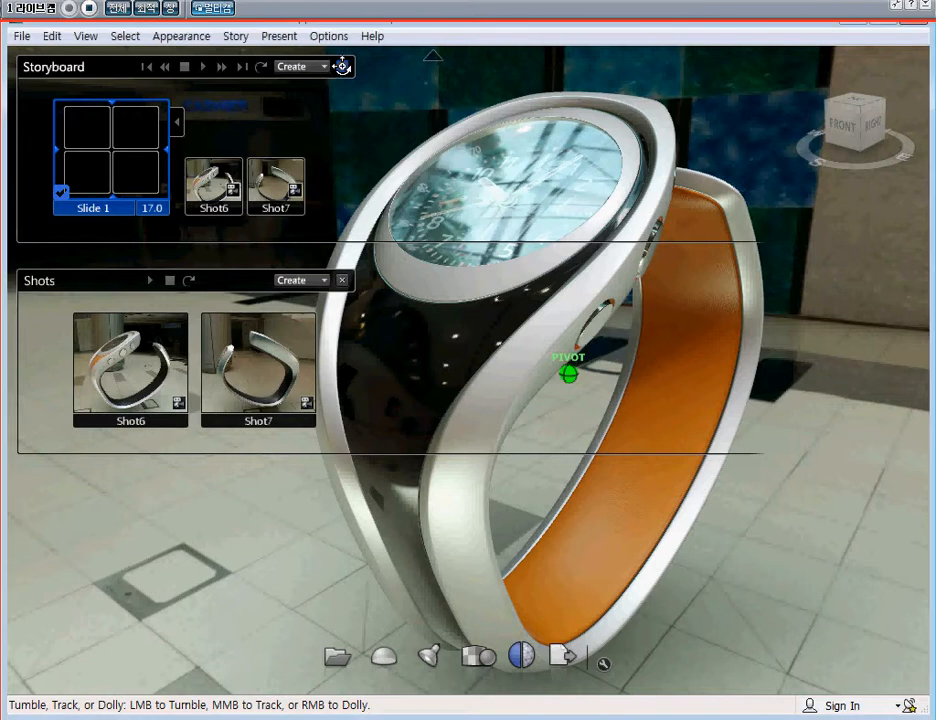
Create a Crane up/left cinematic shot from the current view of the watch
key("g")
key("g")
left_click(327, 67)
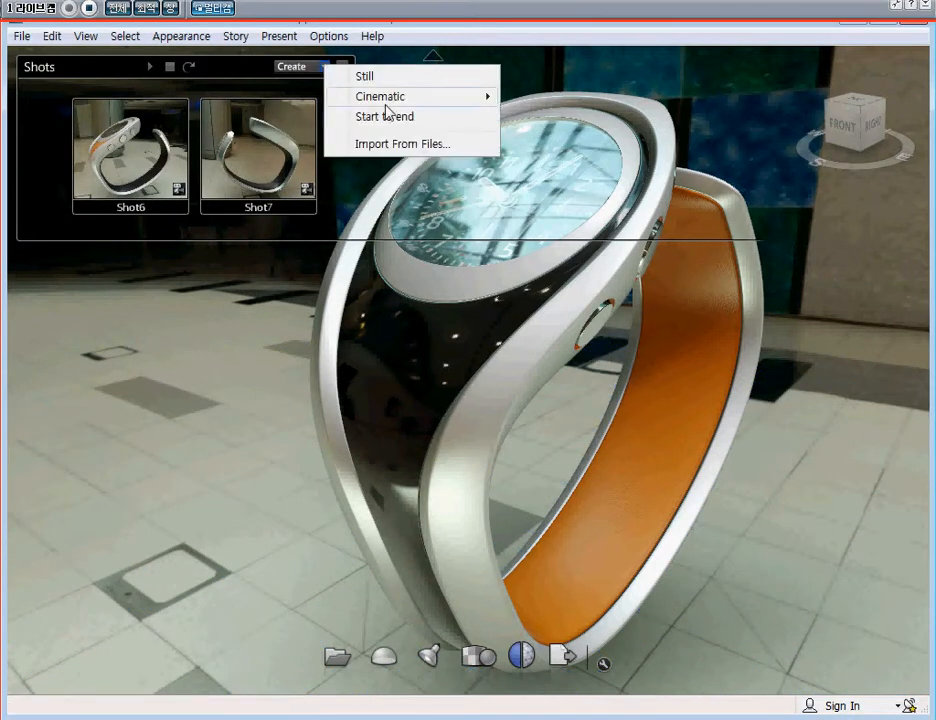
mouse_move(385, 106)
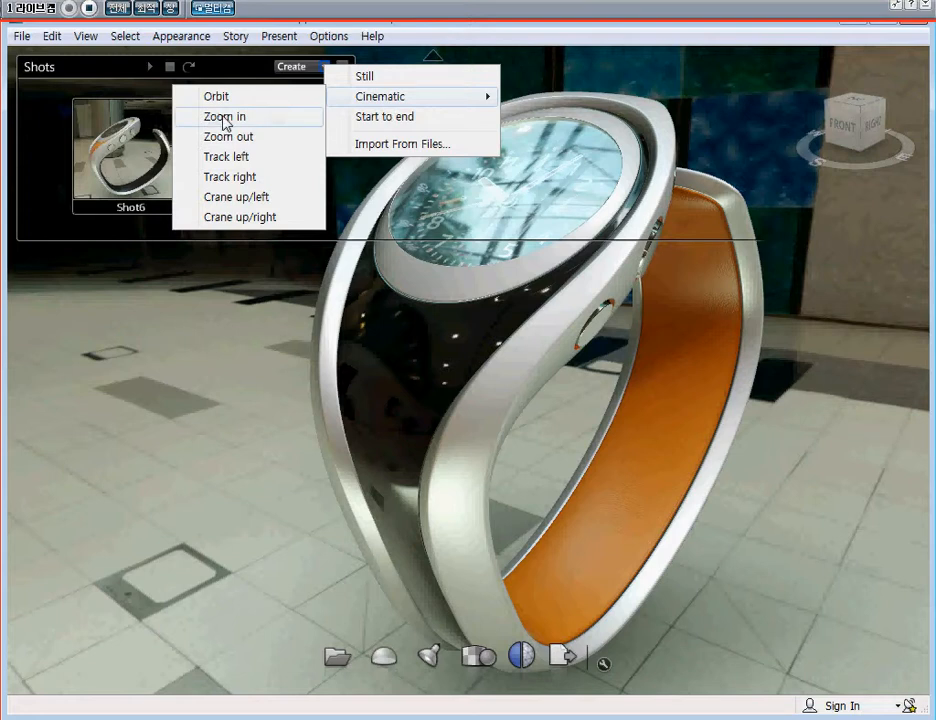
left_click(282, 199)
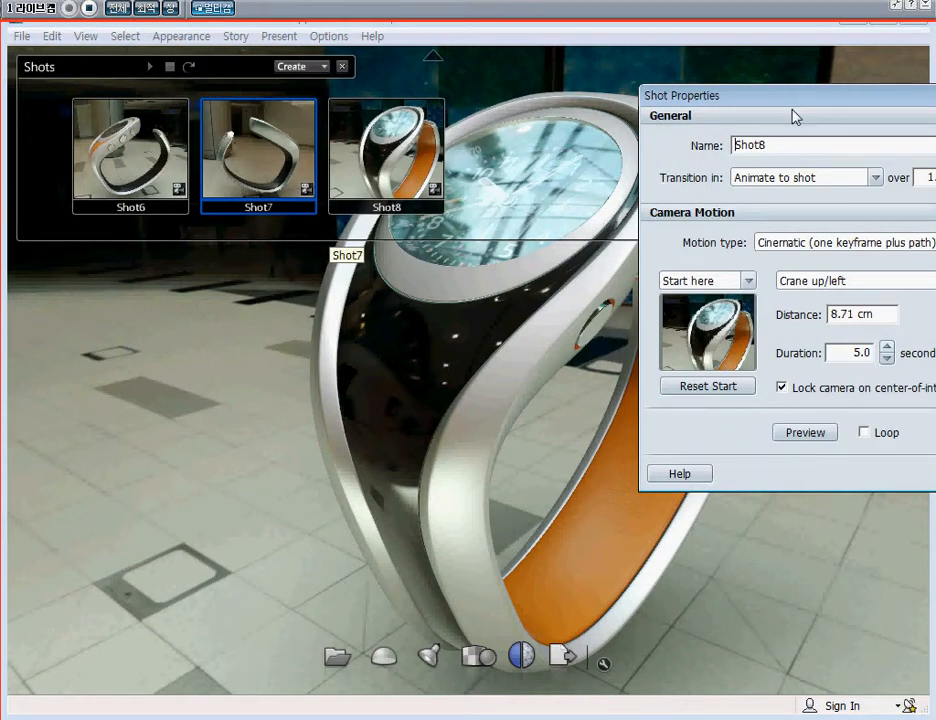
left_click_drag(783, 110, 800, 190)
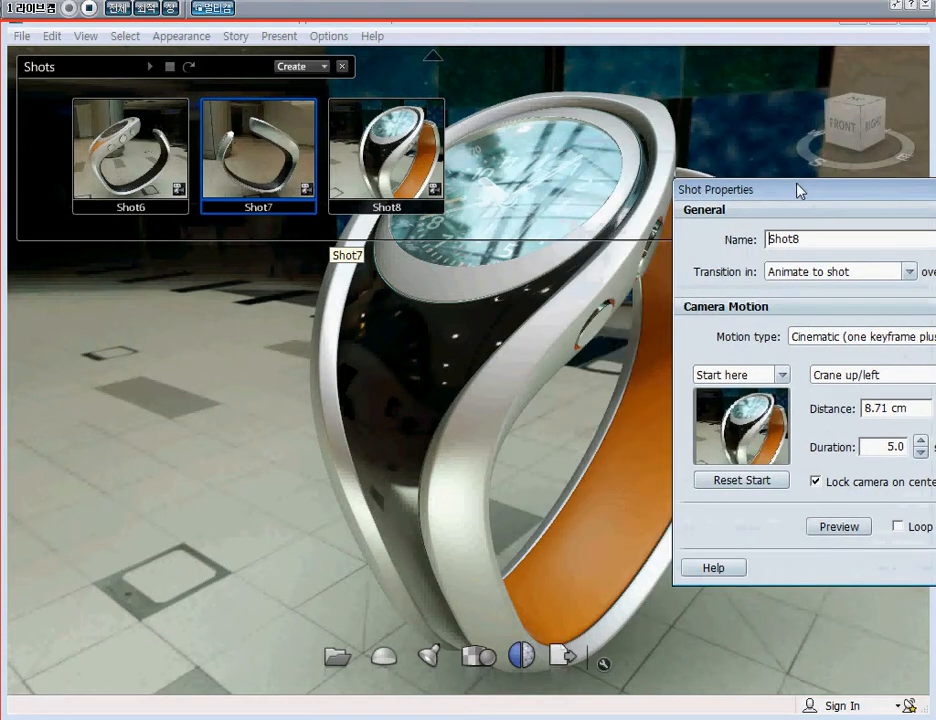
Reset the start of Shot7 to the current left-side close-up view, preview its motion and close its properties
left_click(240, 160)
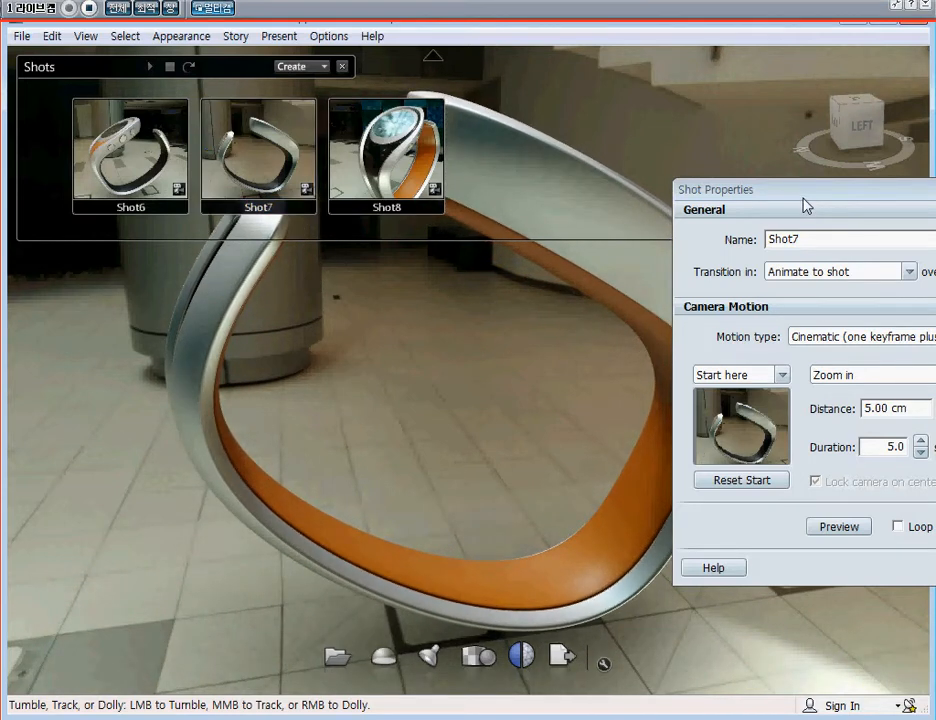
left_click_drag(806, 205, 671, 233)
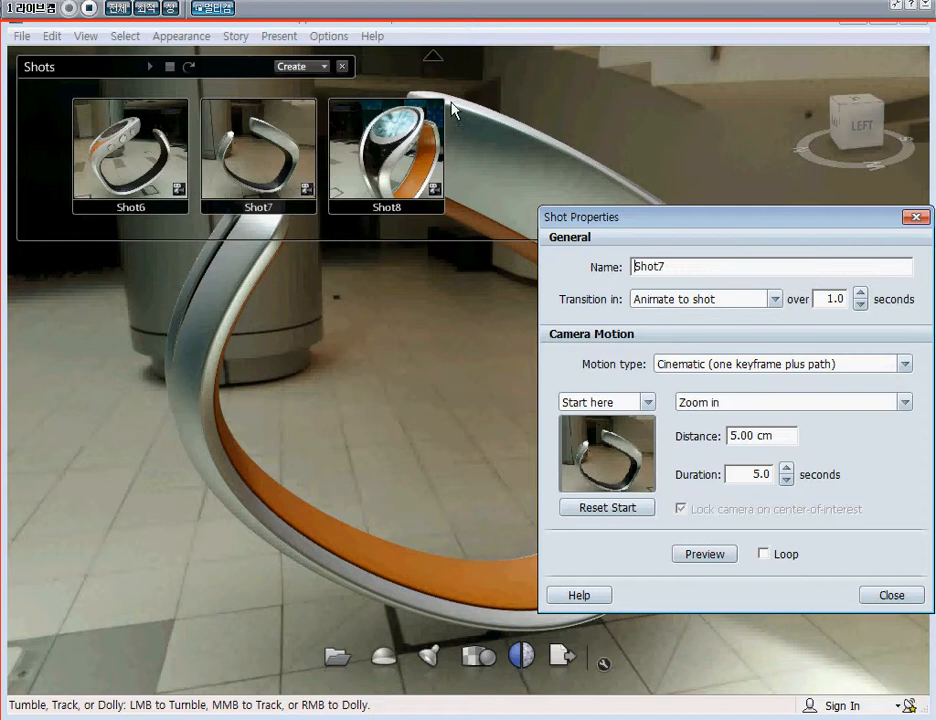
left_click(610, 508)
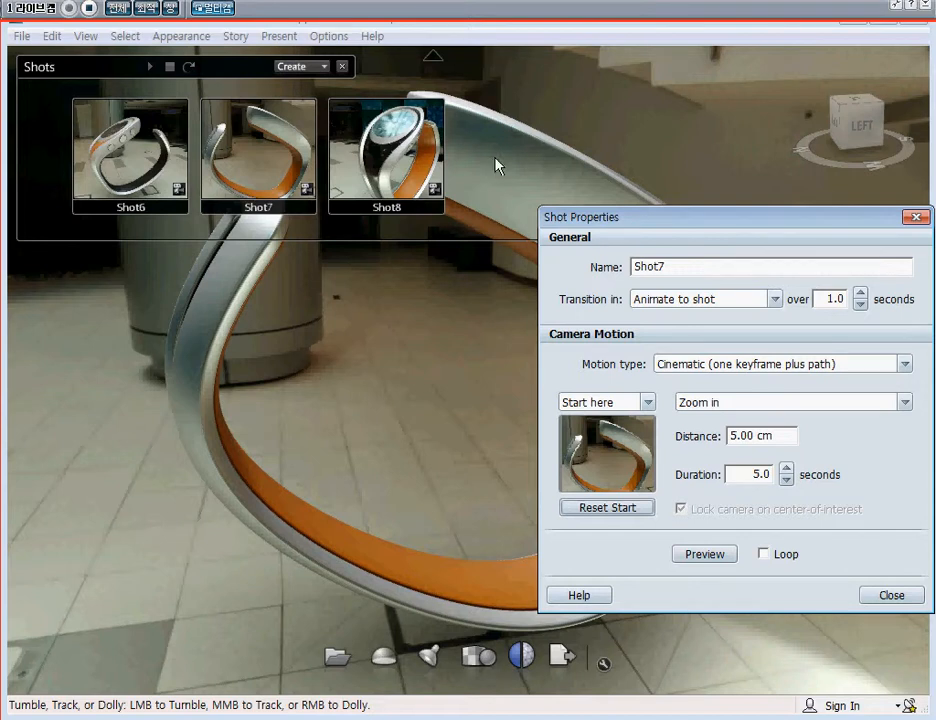
left_click_drag(670, 222, 642, 231)
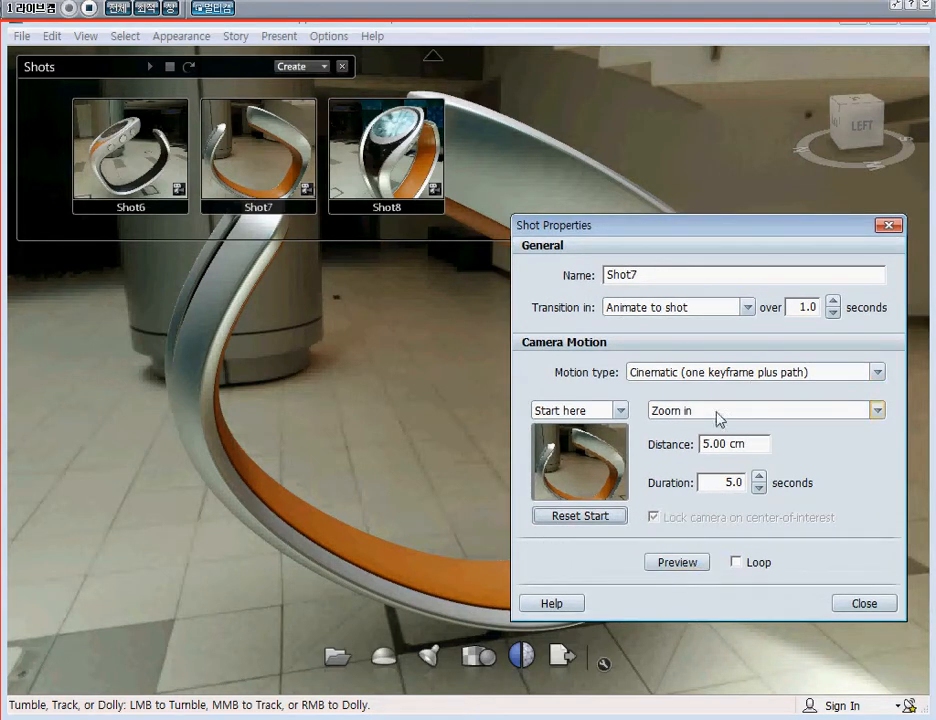
left_click(677, 564)
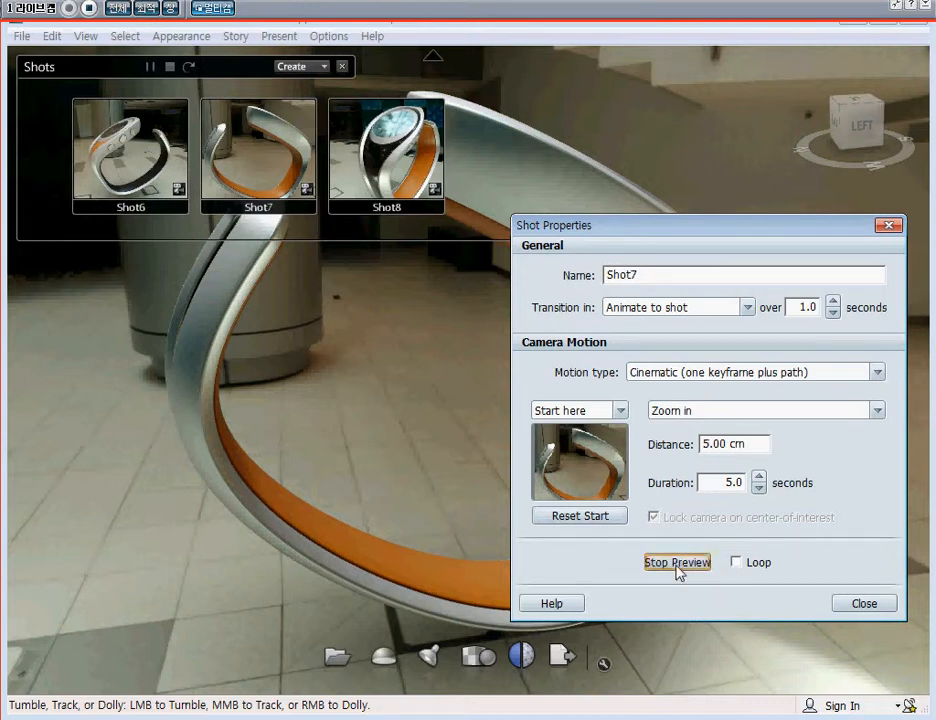
left_click_drag(635, 226, 582, 257)
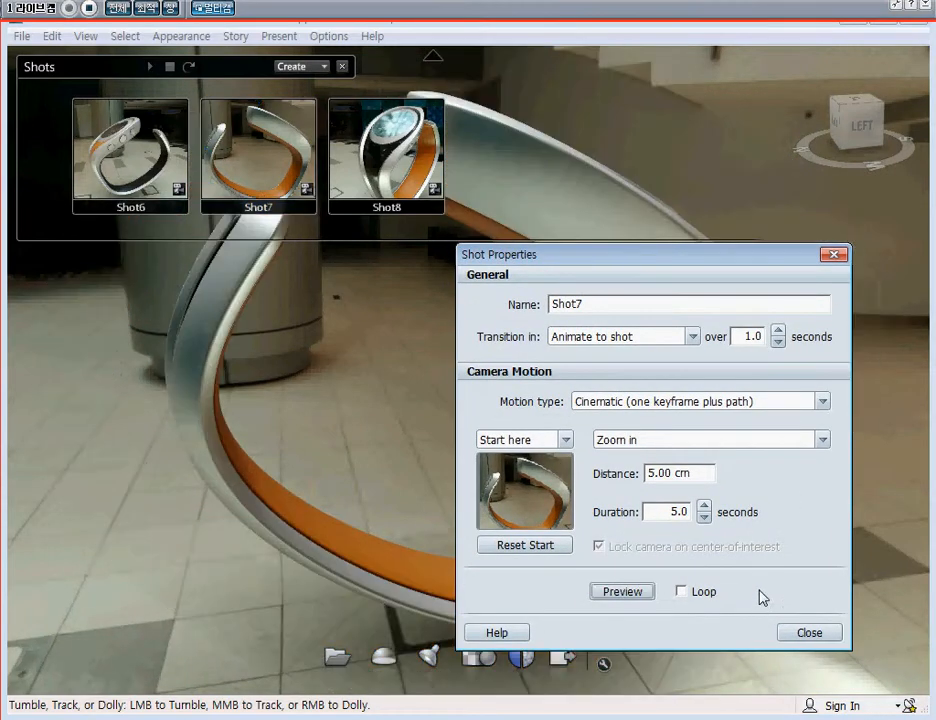
left_click(809, 634)
Play Shot8, then open its properties and preview its crane up/left camera motion
left_click(405, 138)
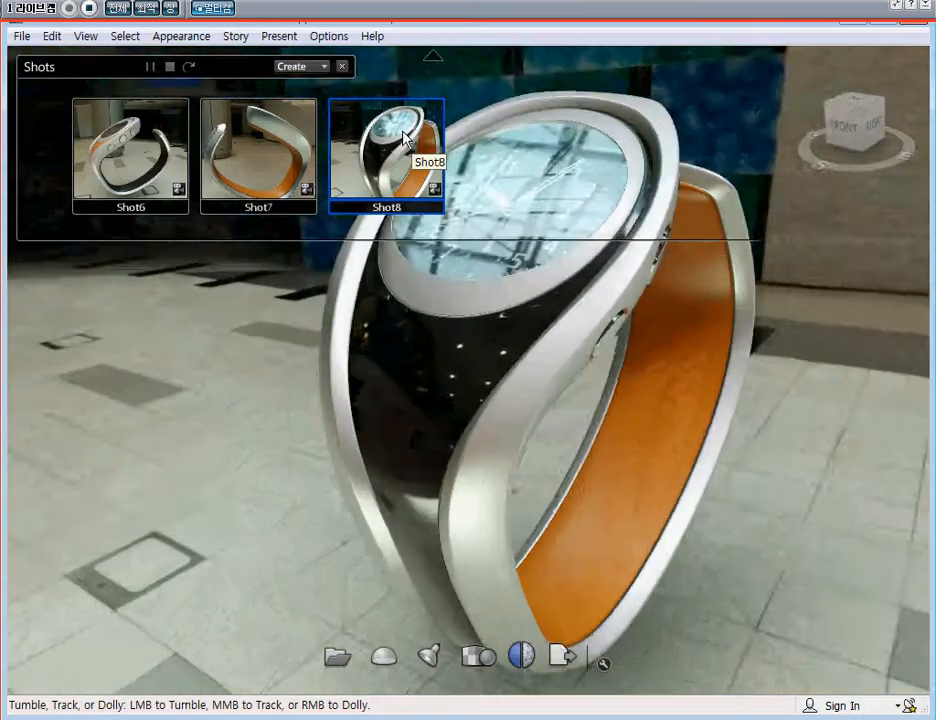
mouse_move(520, 330)
left_mouse_down()
mouse_move(592, 476)
mouse_move(383, 278)
mouse_move(496, 370)
mouse_move(557, 160)
left_mouse_up()
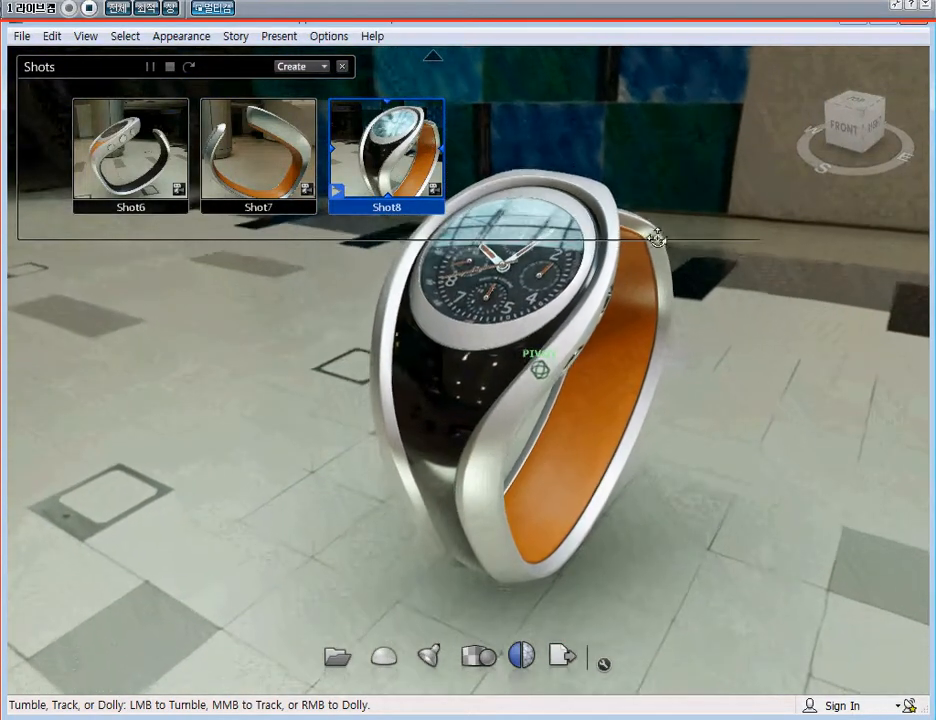
right_click(411, 149)
left_click(508, 333)
left_click_drag(625, 253, 790, 173)
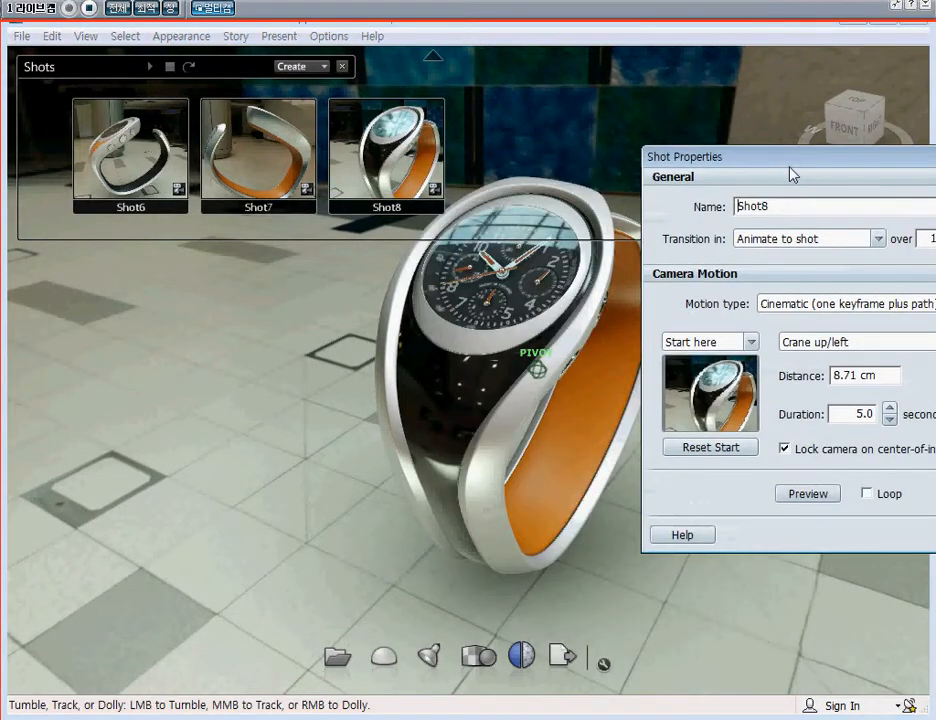
left_click(818, 497)
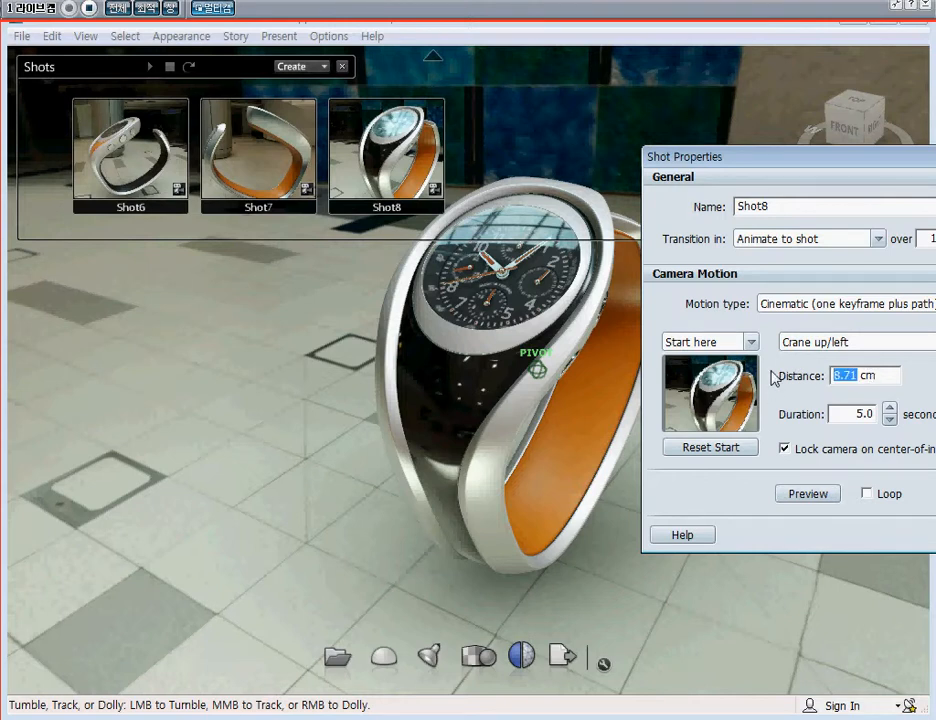
Set the crane distance of Shot8 to 10 cm and preview the motion
type("10")
key("Tab")
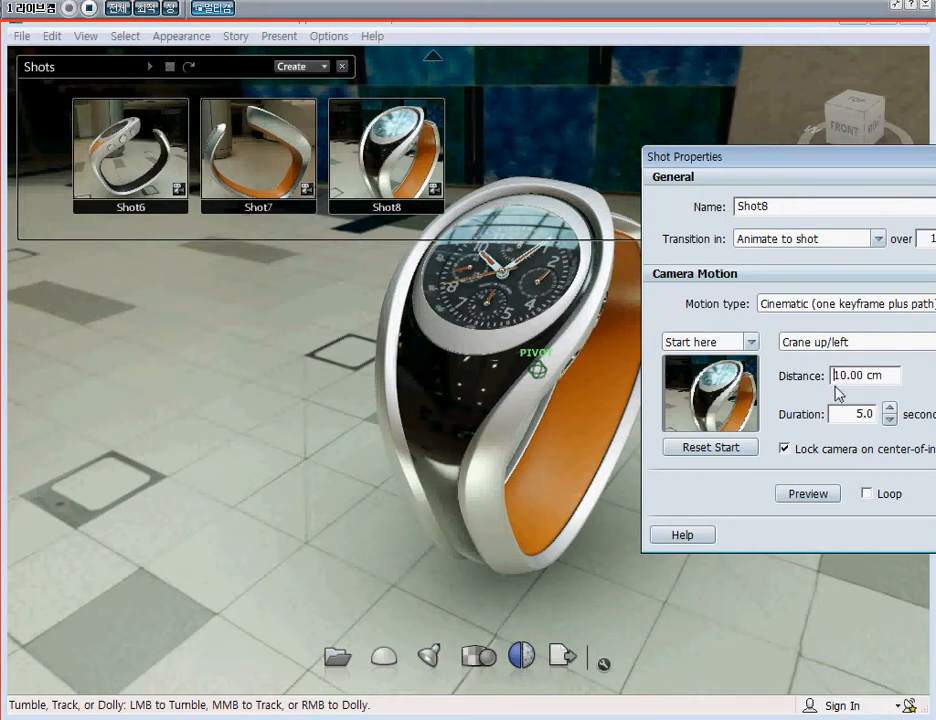
left_click(822, 495)
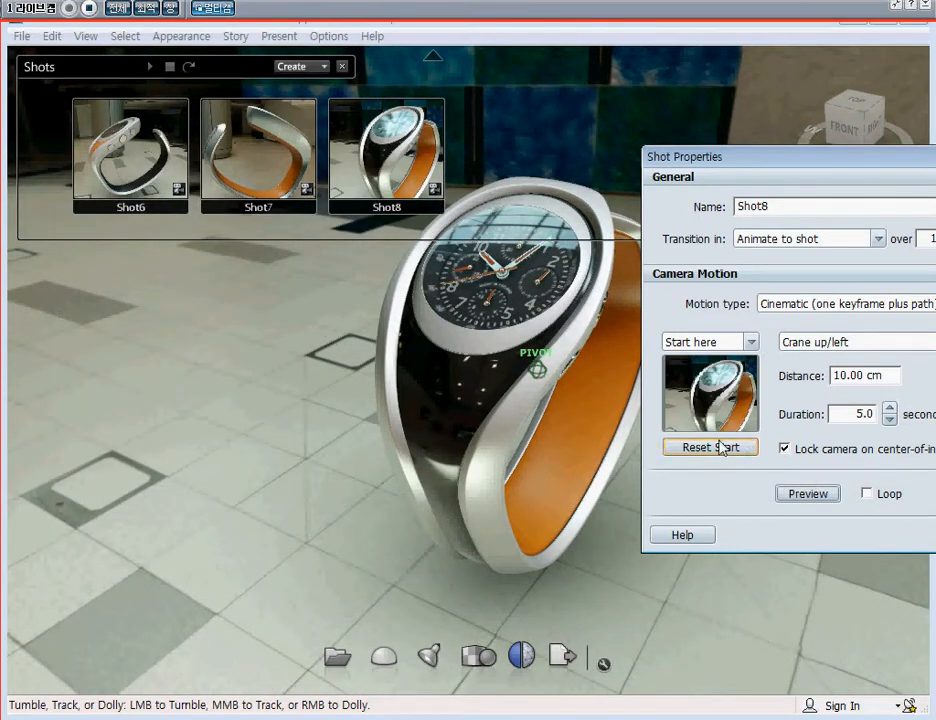
Change the camera motion of Shot8 to Crane up/right, preview it and close the shot's properties
left_click(907, 345)
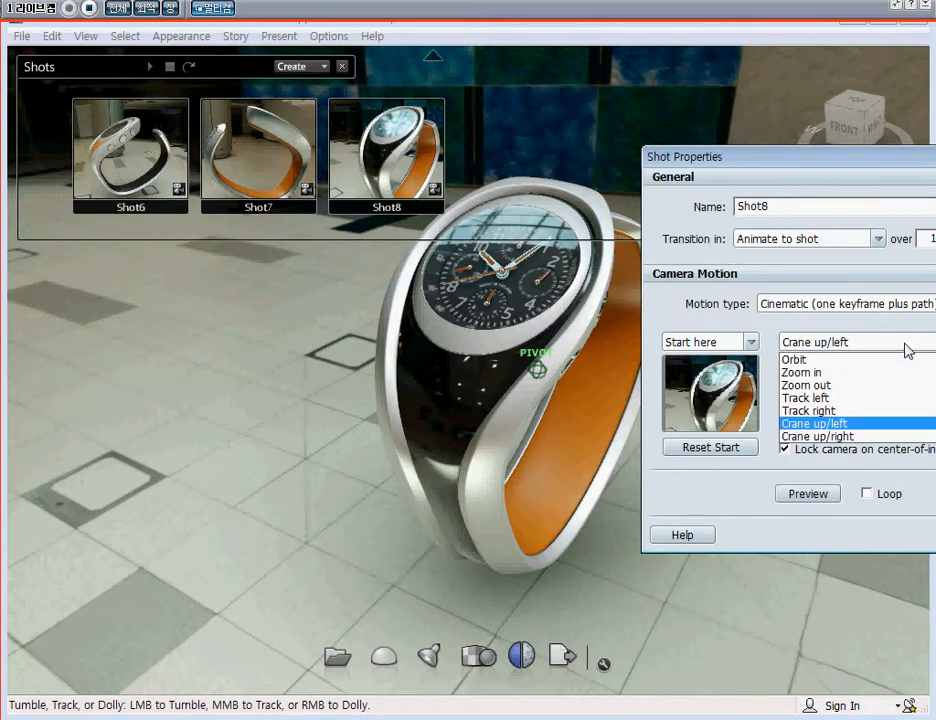
left_click(850, 437)
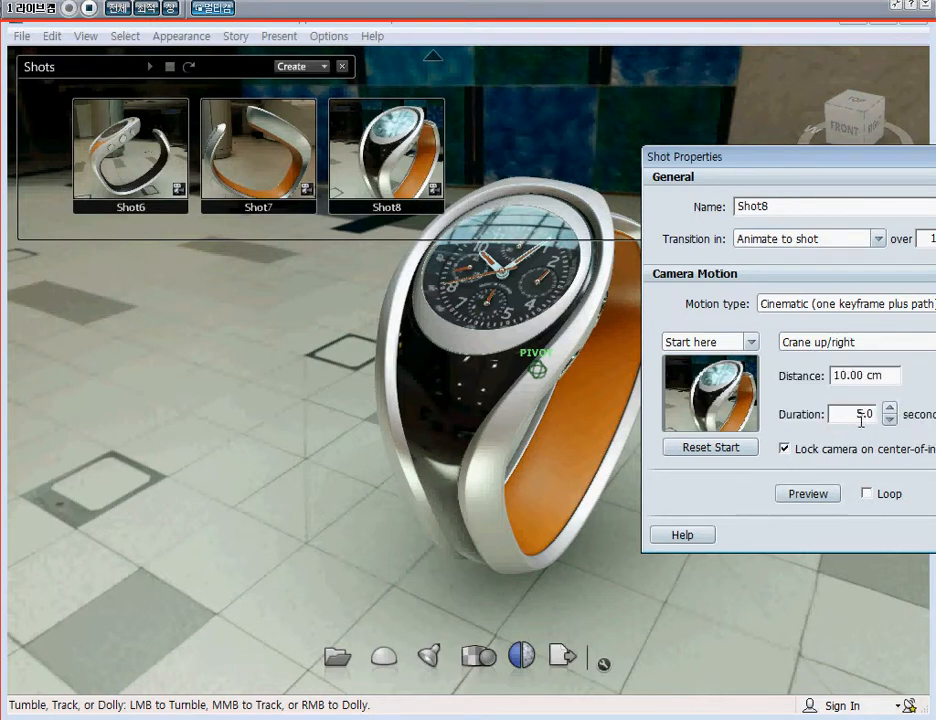
left_click(815, 495)
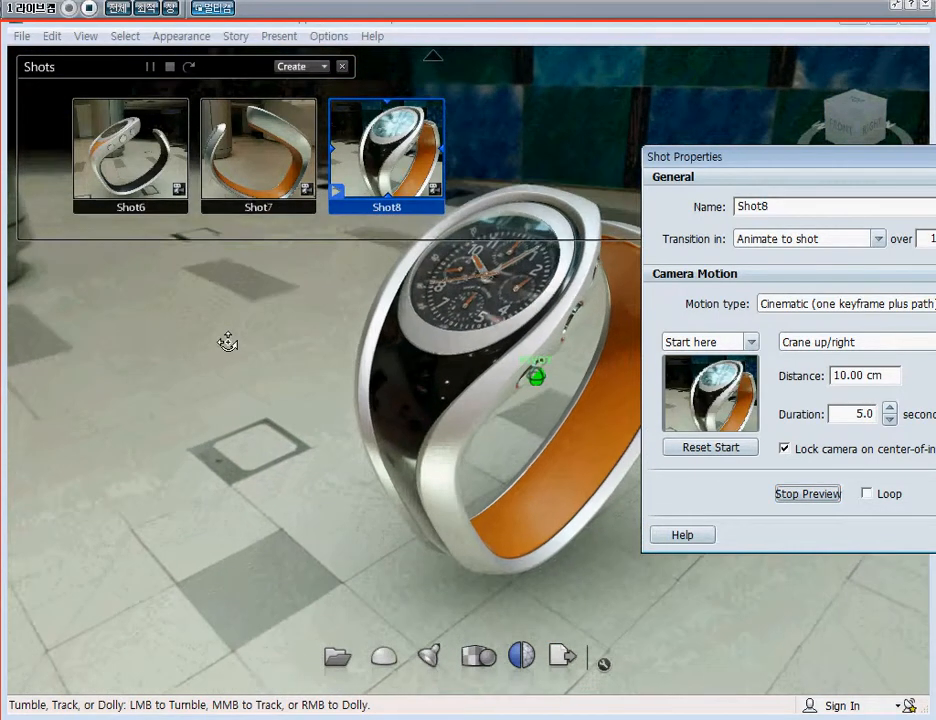
left_click(829, 493)
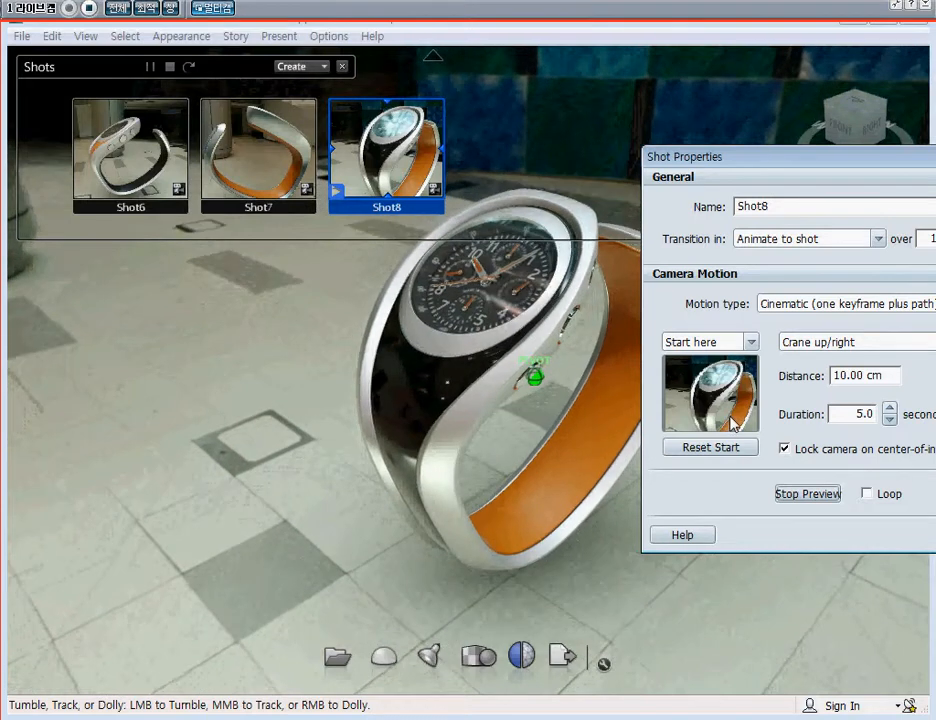
key("Escape")
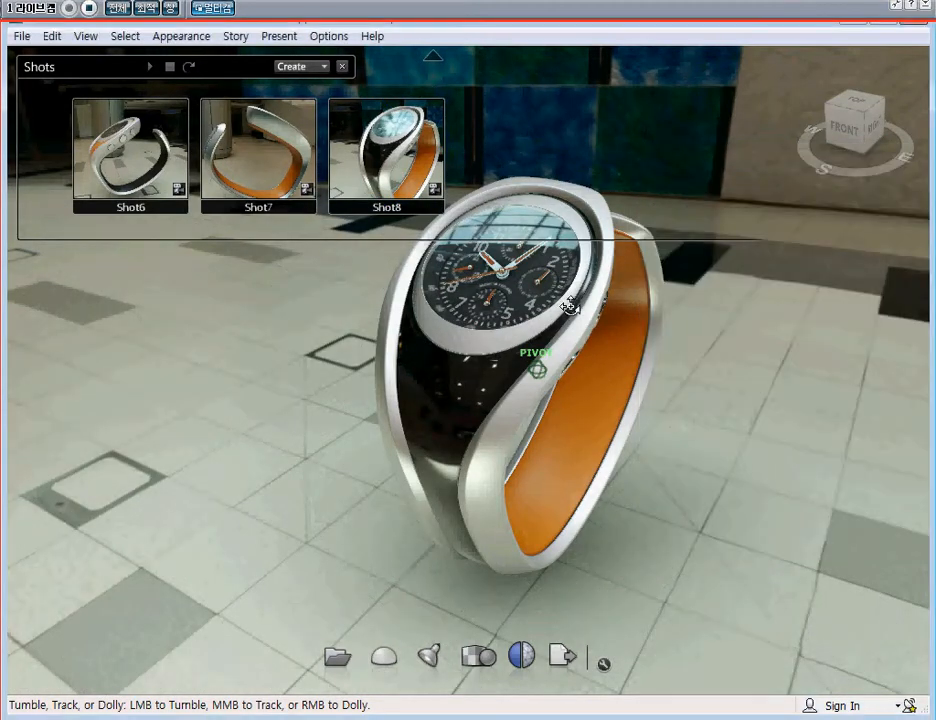
left_click(326, 67)
mouse_move(418, 103)
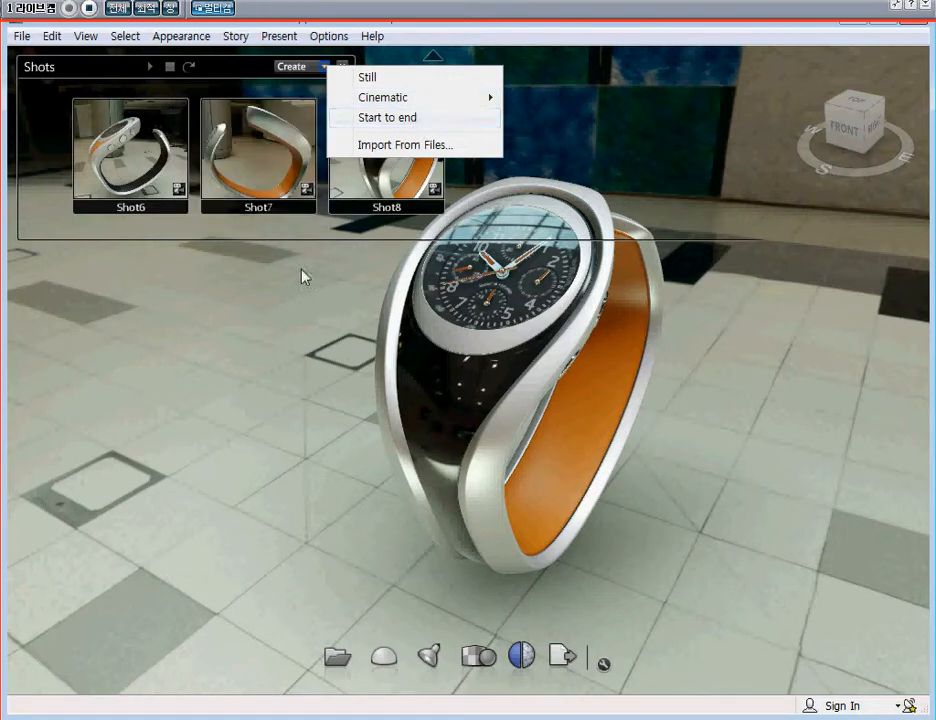
left_click(197, 334)
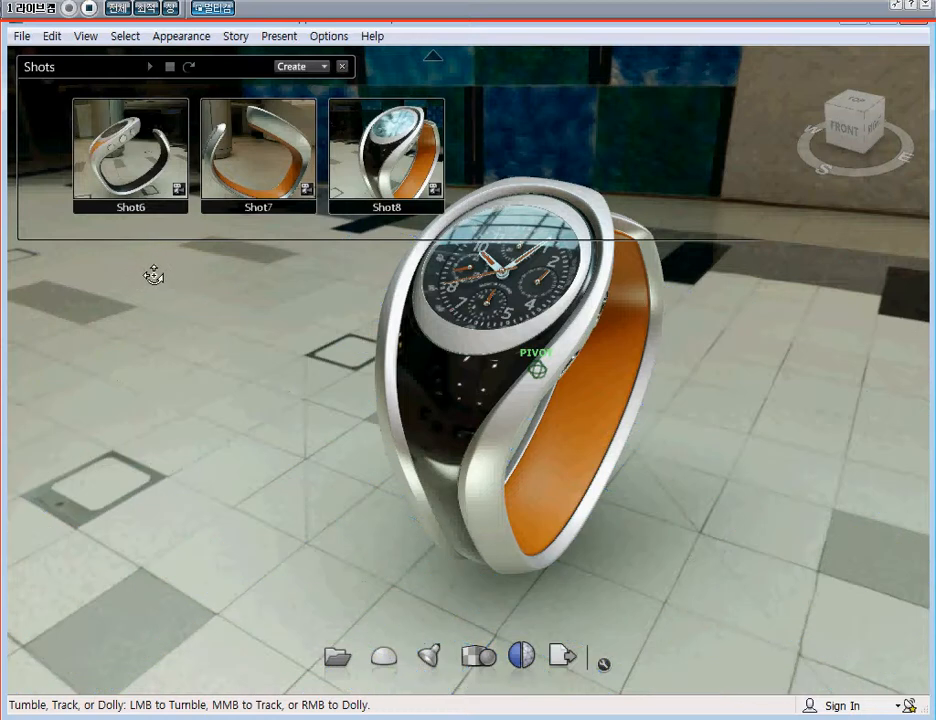
Delete Slide 1 from the storyboard and remove Shot6, Shot7 and Shot8 from the shots
right_click(108, 138)
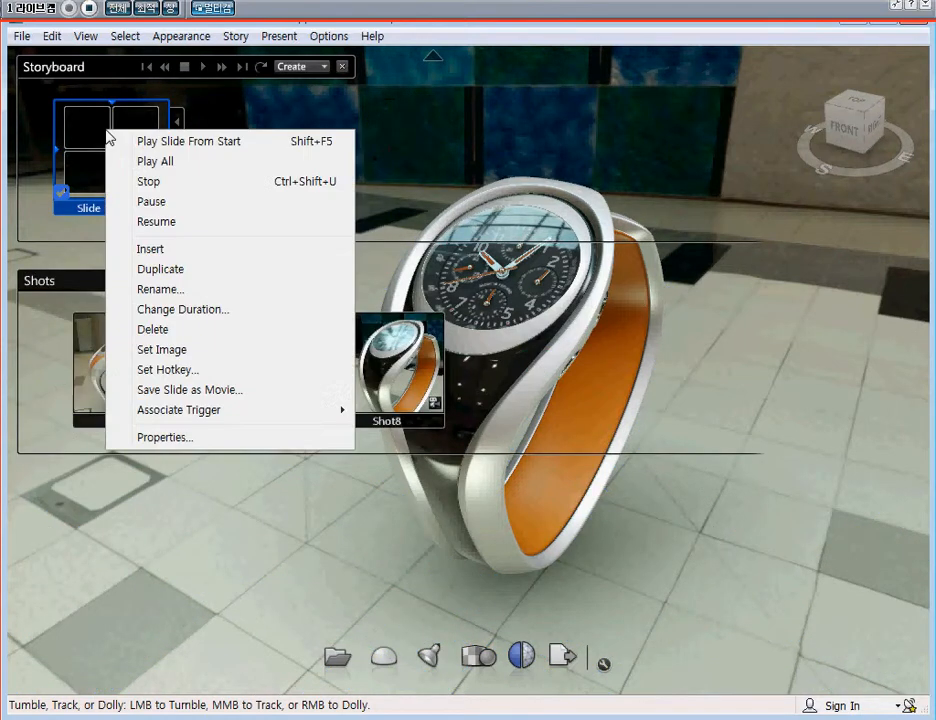
left_click(188, 332)
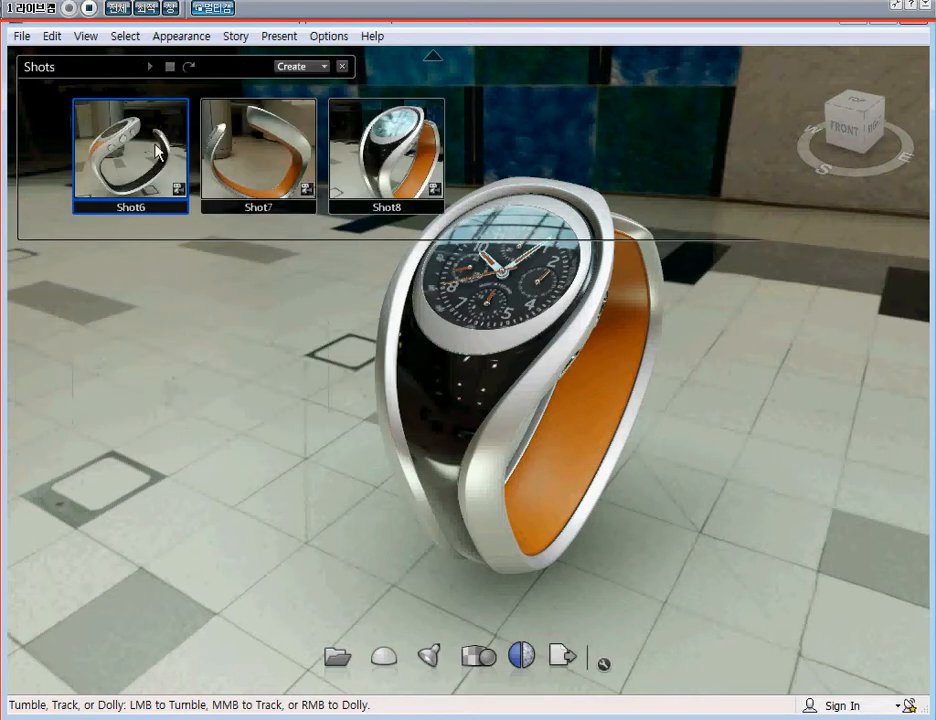
right_click(162, 152)
left_click(229, 184)
right_click(143, 154)
left_click(173, 184)
right_click(114, 137)
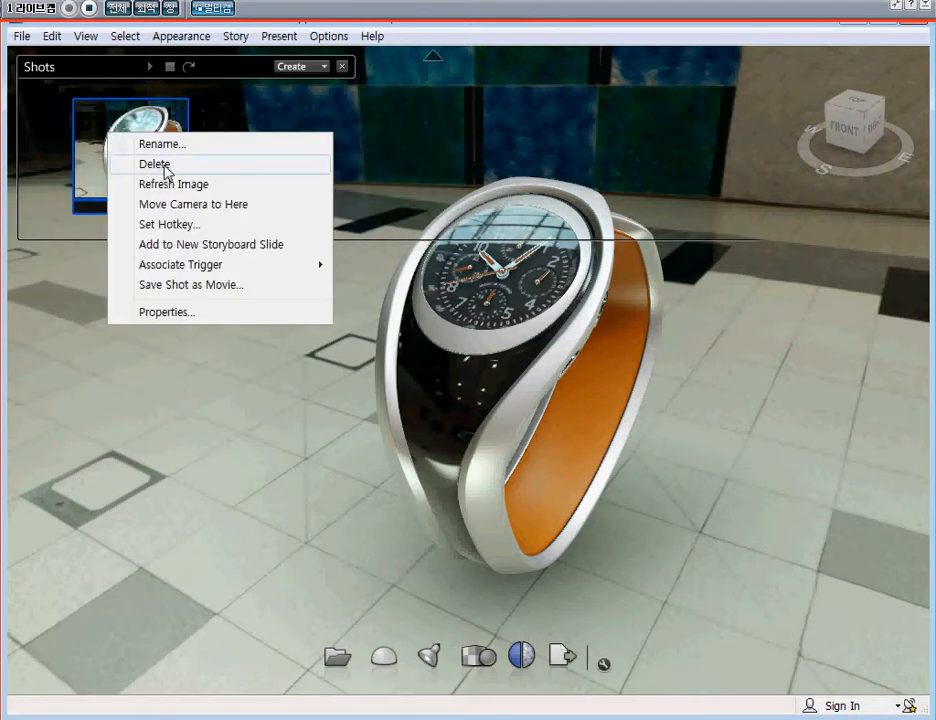
left_click(160, 165)
Create a Start to end shot of the watch from an orbited front-right view
left_click_drag(644, 386, 568, 372)
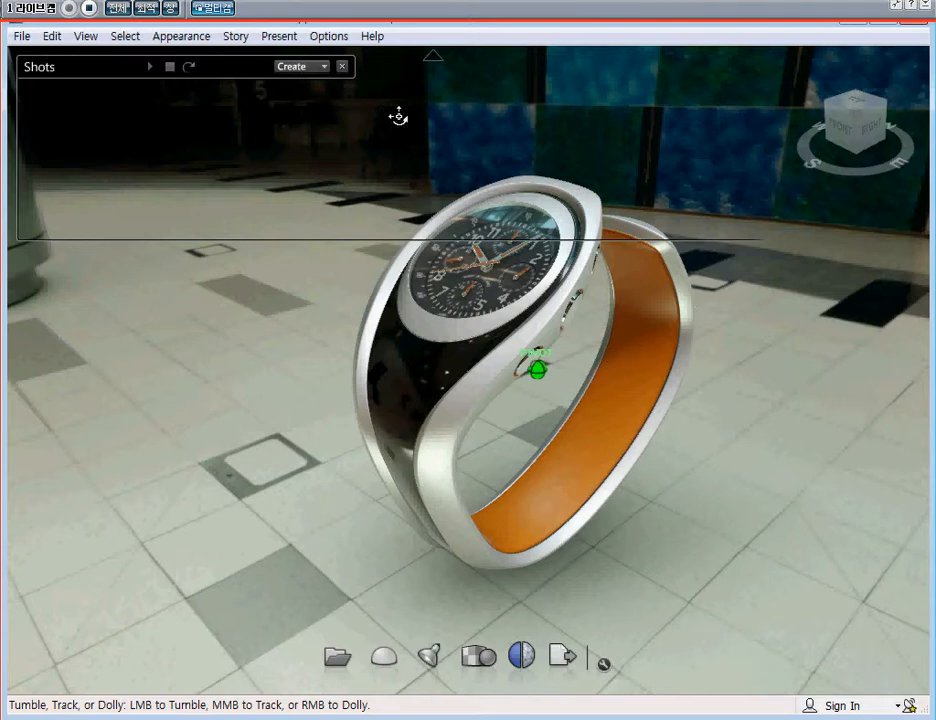
left_click(324, 66)
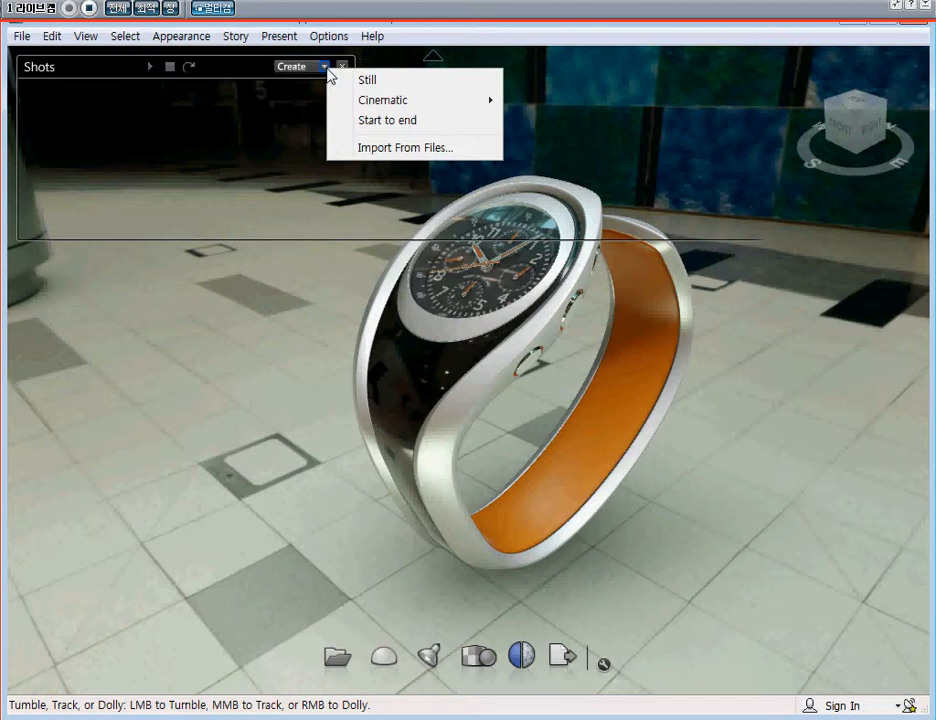
left_click(388, 120)
left_click_drag(735, 168, 611, 177)
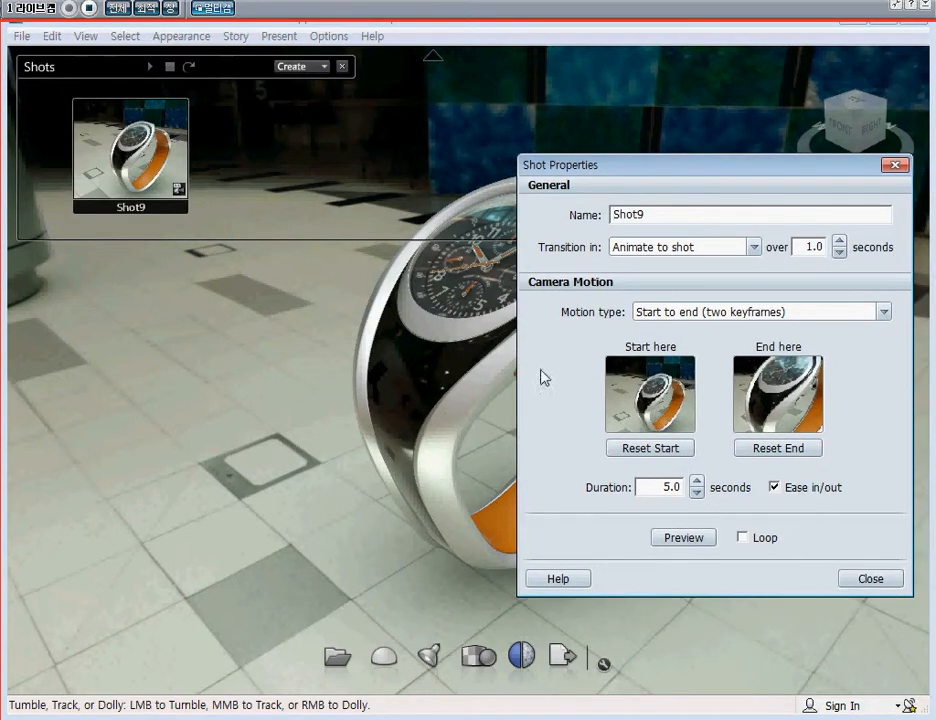
Reset the start keyframe of Shot9 to a front-left close-up of the watch face and orange strap
middle_click_drag(420, 348, 236, 372)
mouse_move(391, 372)
left_mouse_down()
mouse_move(514, 367)
mouse_move(516, 385)
left_mouse_up()
left_click_drag(389, 344, 556, 384, "alt")
scroll(456, 307, "up", 3)
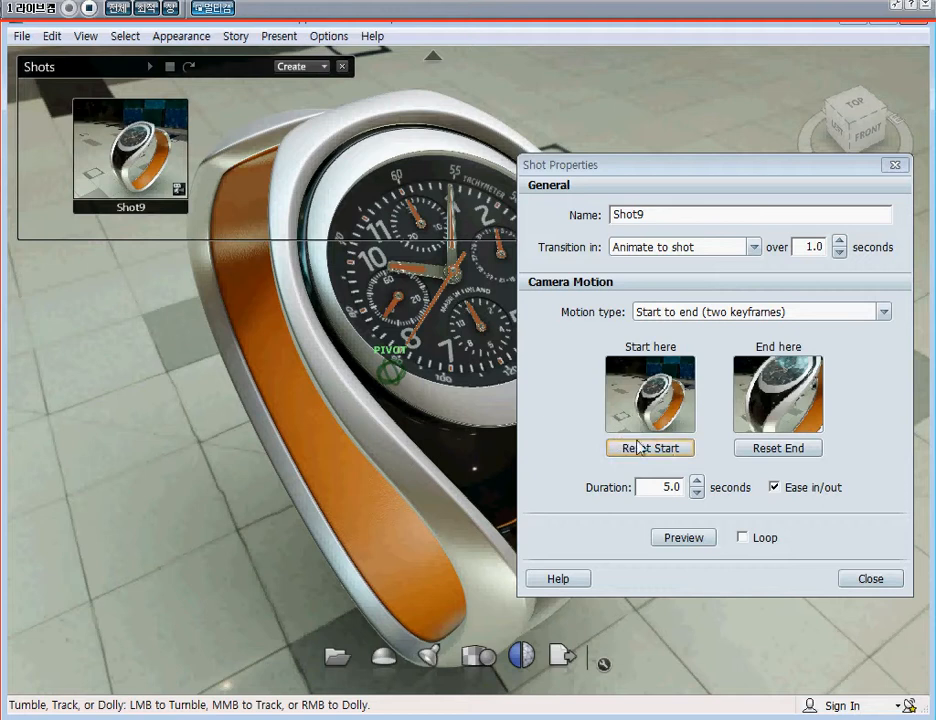
left_click(670, 457)
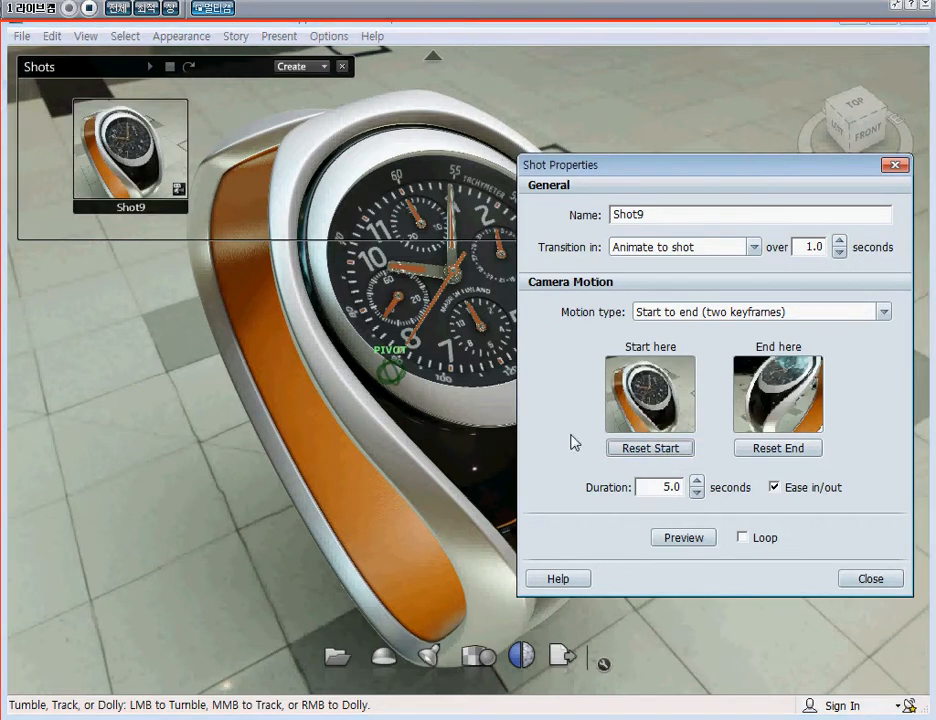
Reset the end keyframe of Shot9 to a top-down view of the watch and preview the motion
left_click_drag(489, 443, 443, 412)
left_click(812, 450)
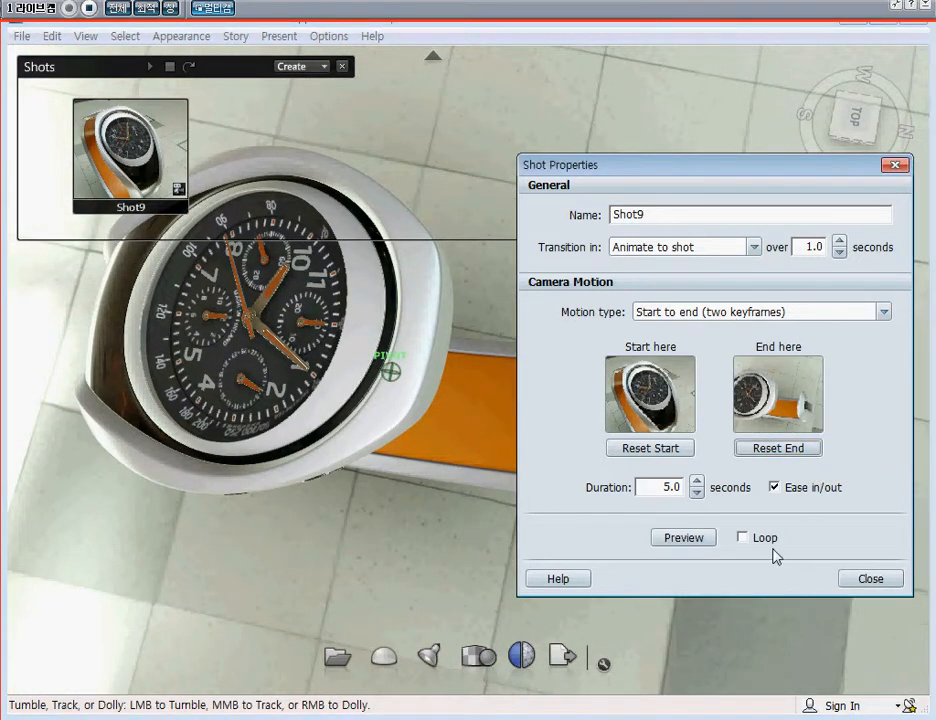
left_click(668, 540)
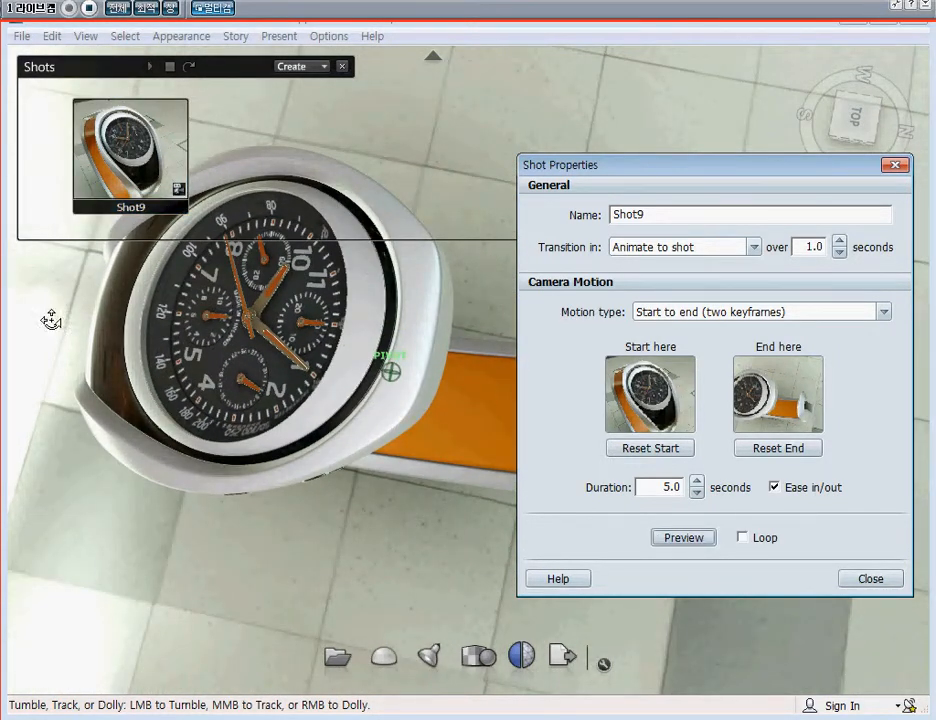
left_click_drag(588, 172, 659, 142)
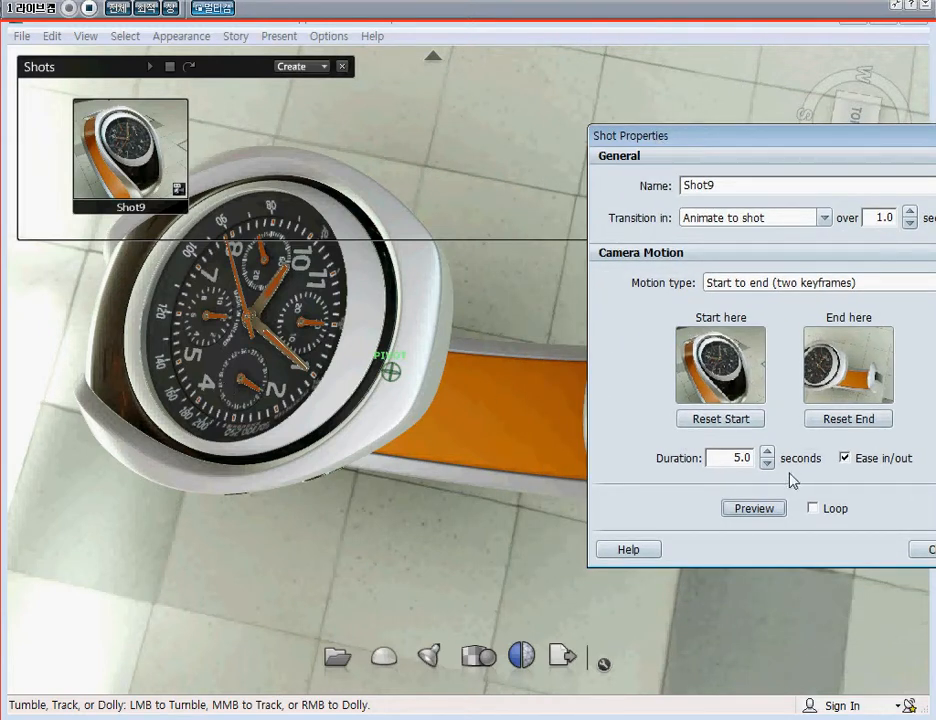
left_click(773, 508)
Reset the end keyframe of Shot9 to an angled view showing the watch face and its side buttons
middle_click_drag(311, 295, 416, 478)
left_click_drag(416, 478, 383, 318)
middle_click_drag(414, 318, 455, 285)
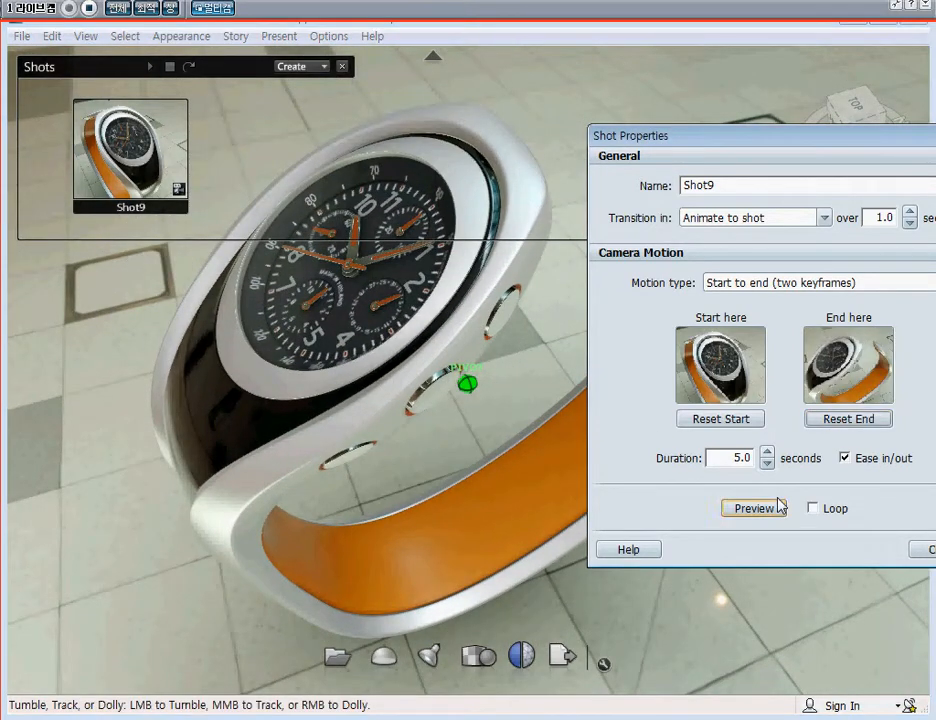
Preview the Shot9 start-to-end motion, then close its properties and the camera shots
left_click(758, 508)
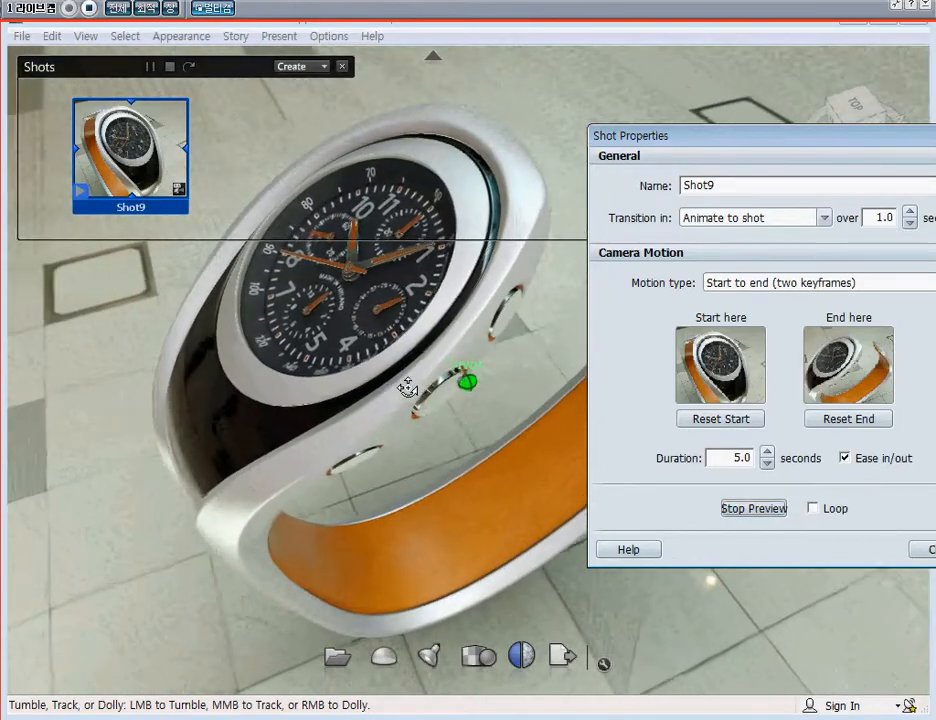
left_click(922, 549)
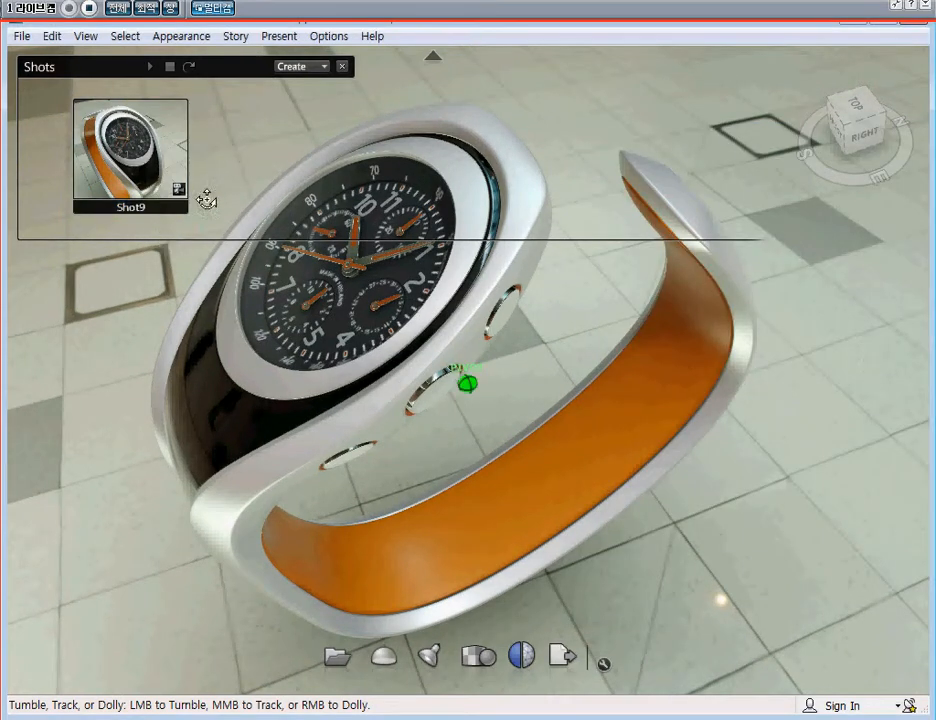
left_click(343, 67)
Open the alternative lineups and delete the metal band and leather lineups
left_click(249, 44)
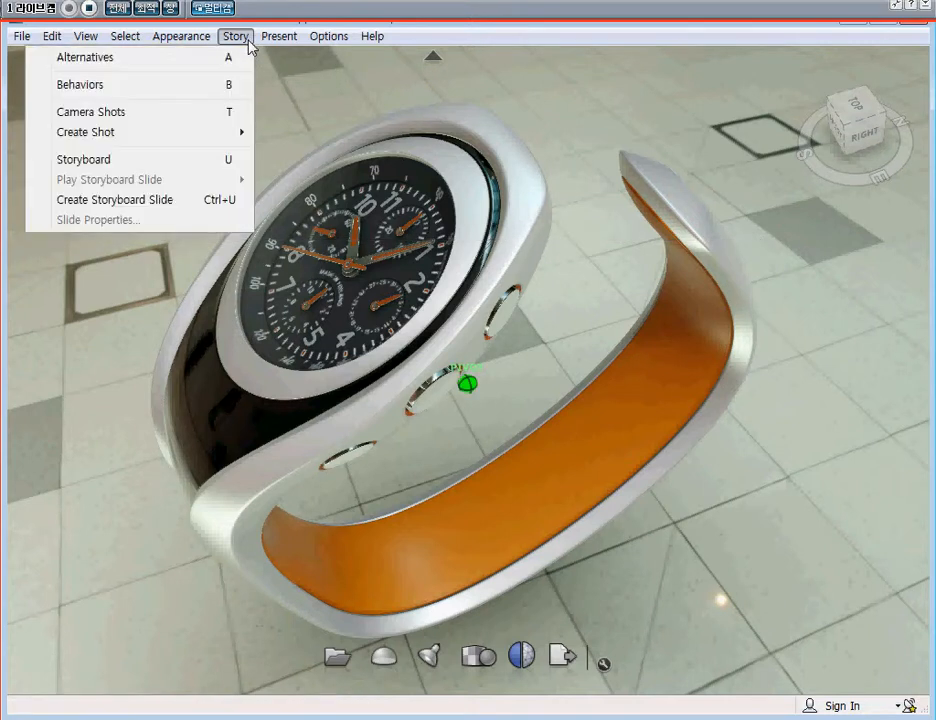
left_click(163, 58)
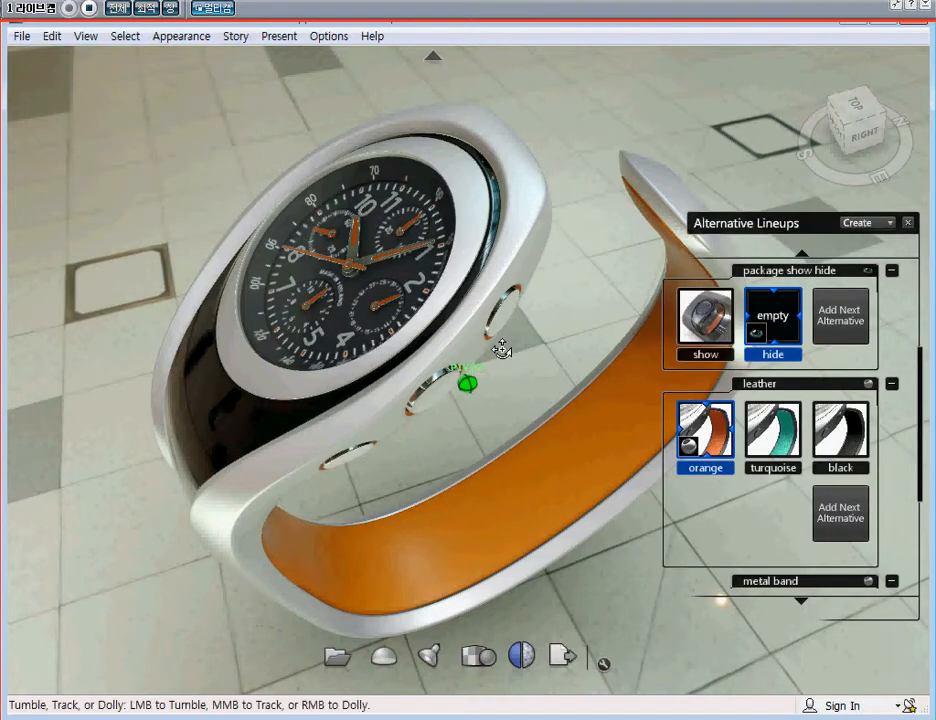
middle_click_drag(477, 360, 483, 326)
scroll(857, 338, "down", 3)
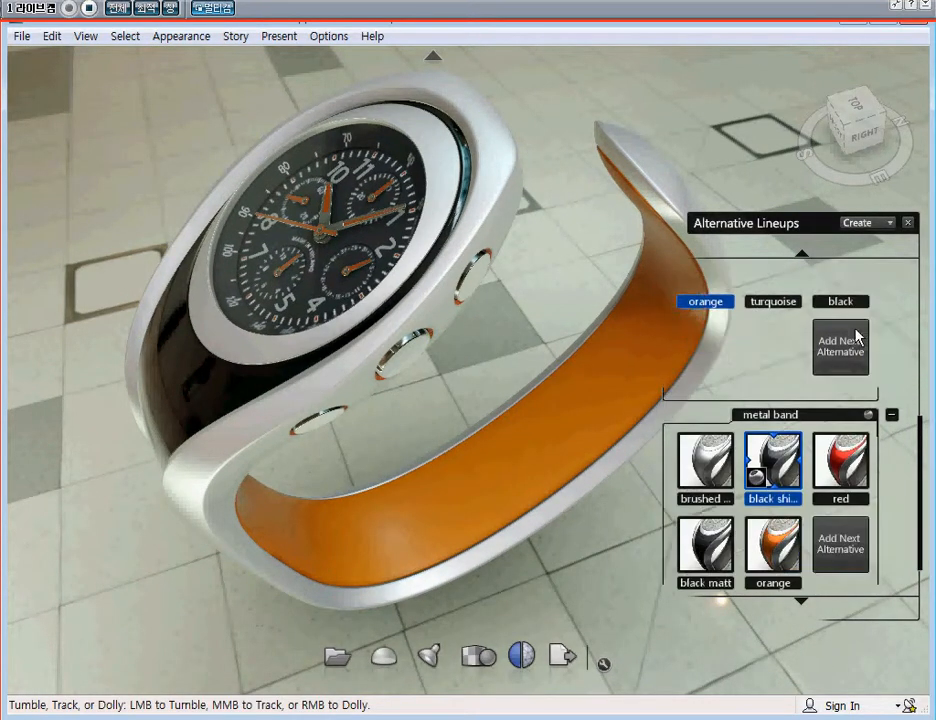
scroll(857, 338, "down", 2)
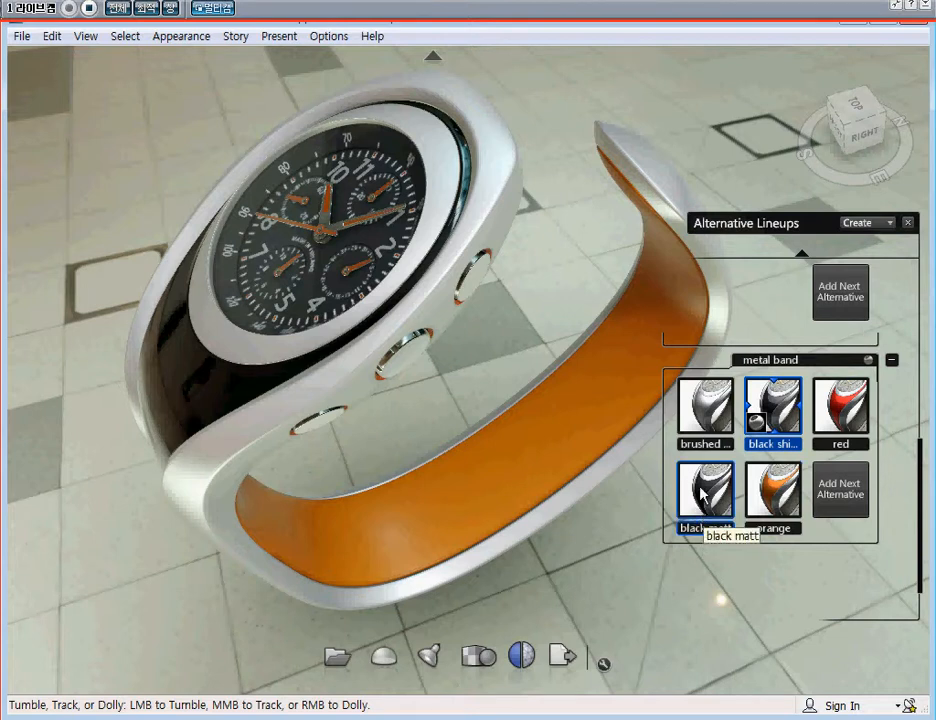
right_click(807, 362)
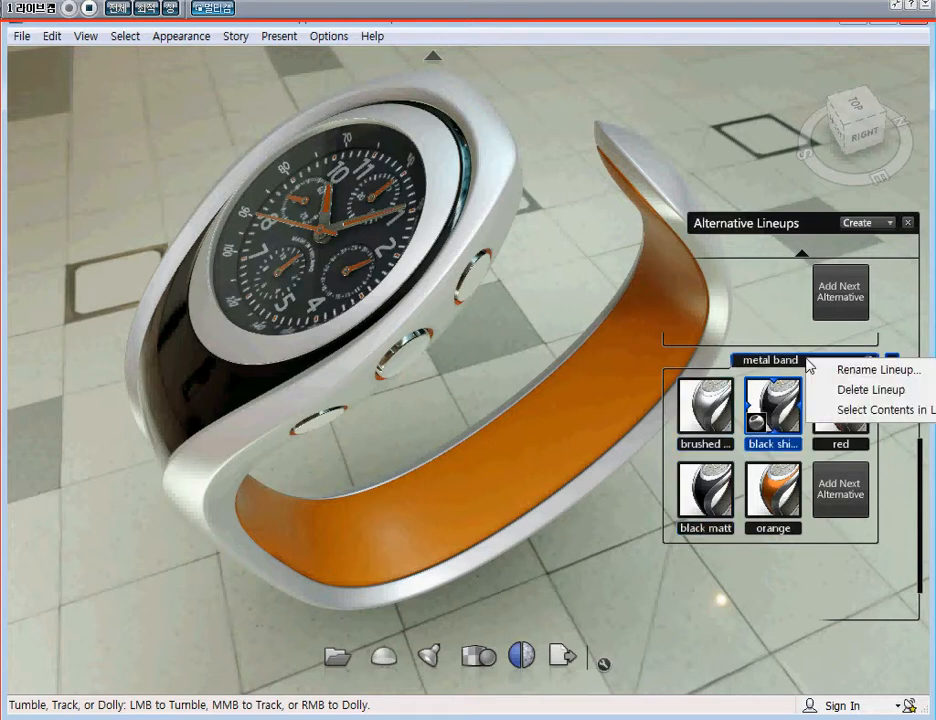
left_click(884, 391)
right_click(793, 388)
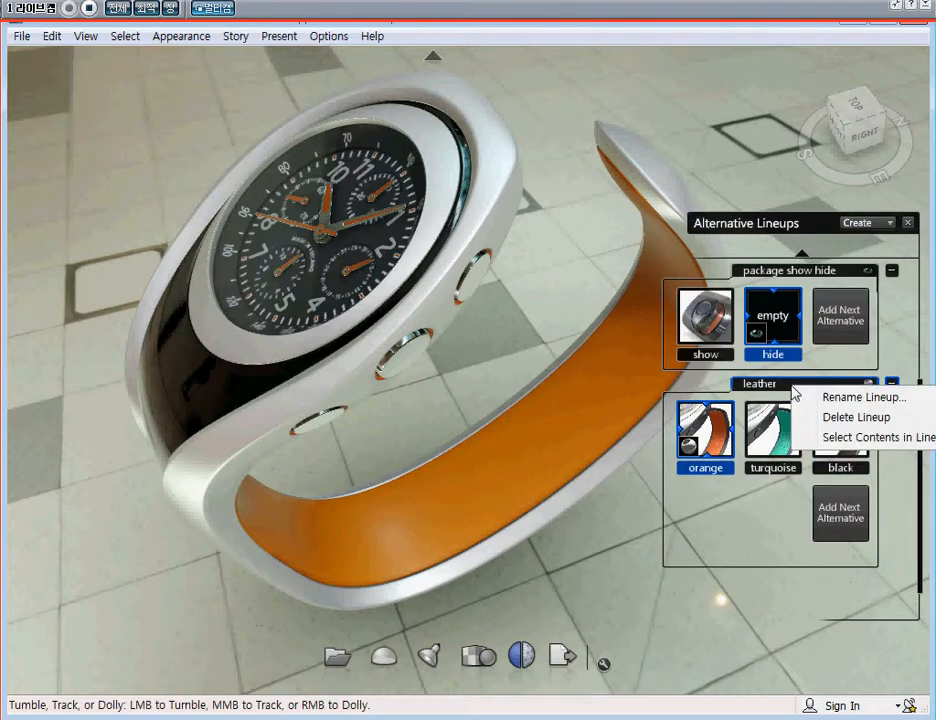
left_click(862, 418)
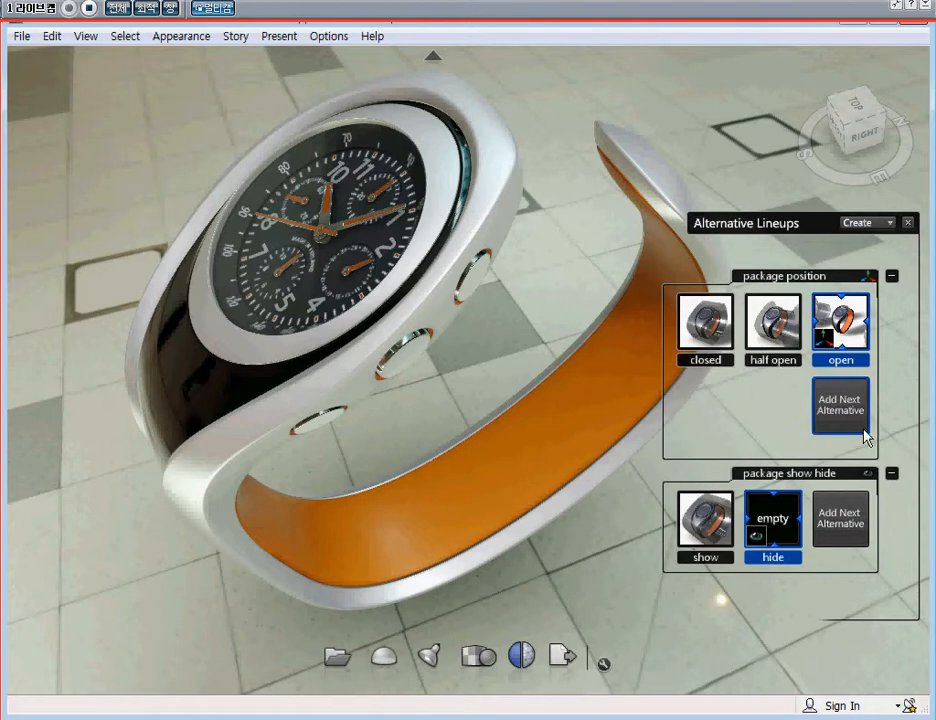
Show the watch package and try its open and closed position alternatives
left_click(708, 520)
middle_click_drag(340, 400, 492, 455)
left_click(762, 325)
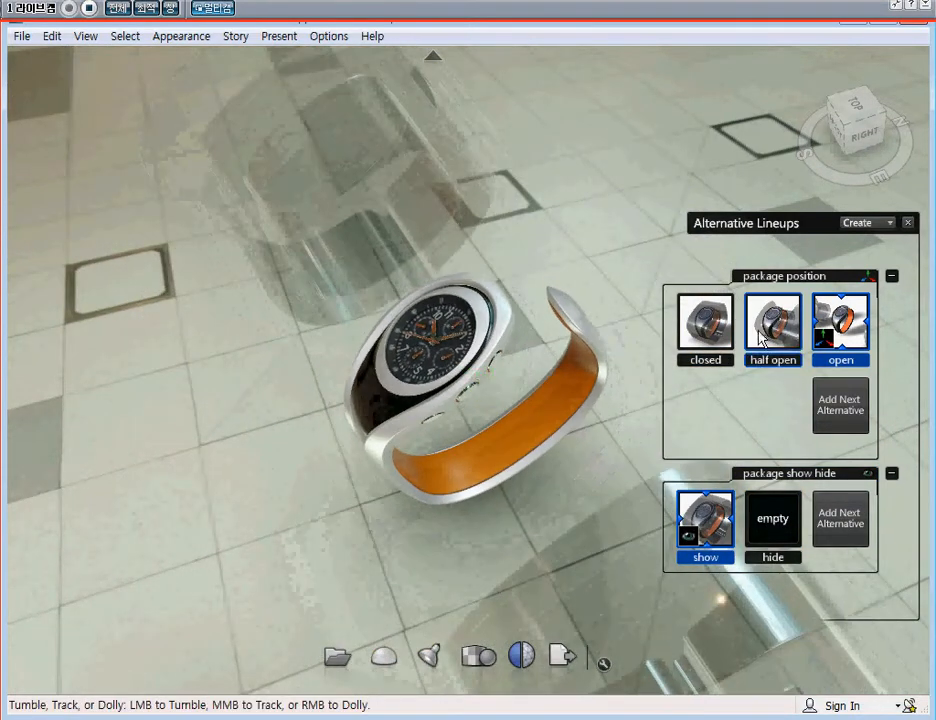
left_click(820, 325)
left_click(708, 322)
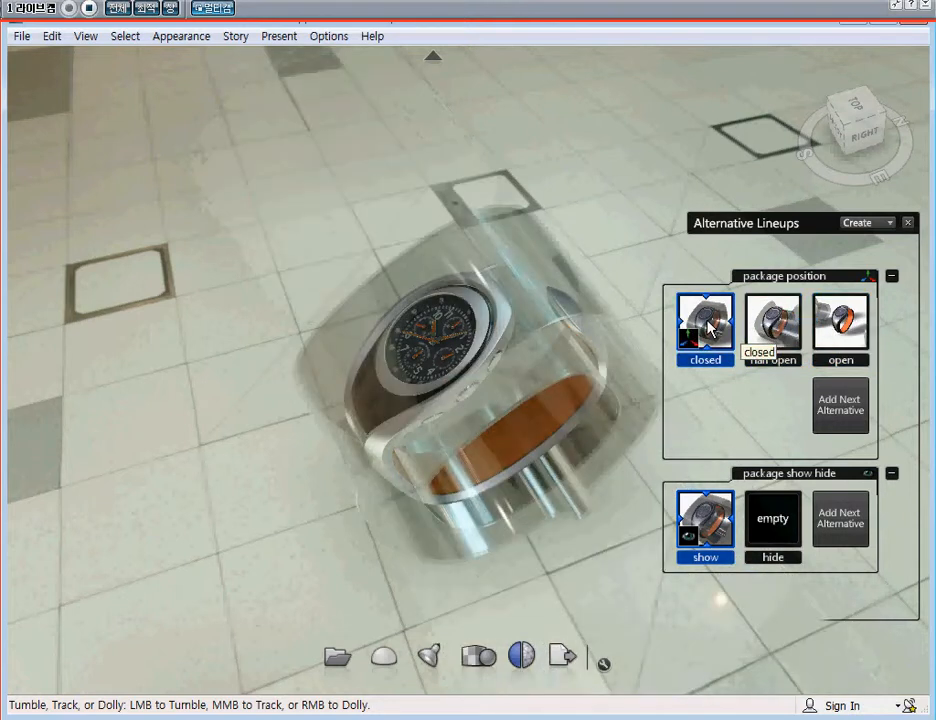
left_click(840, 320)
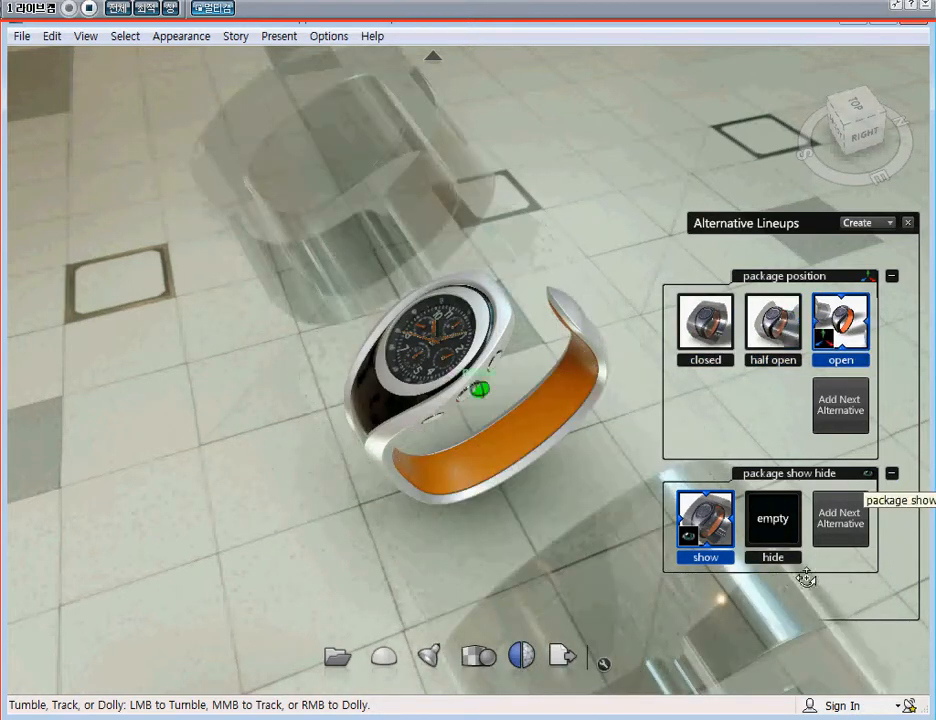
Hide the watch package and collapse the package show hide and package position lineups
left_click(890, 474)
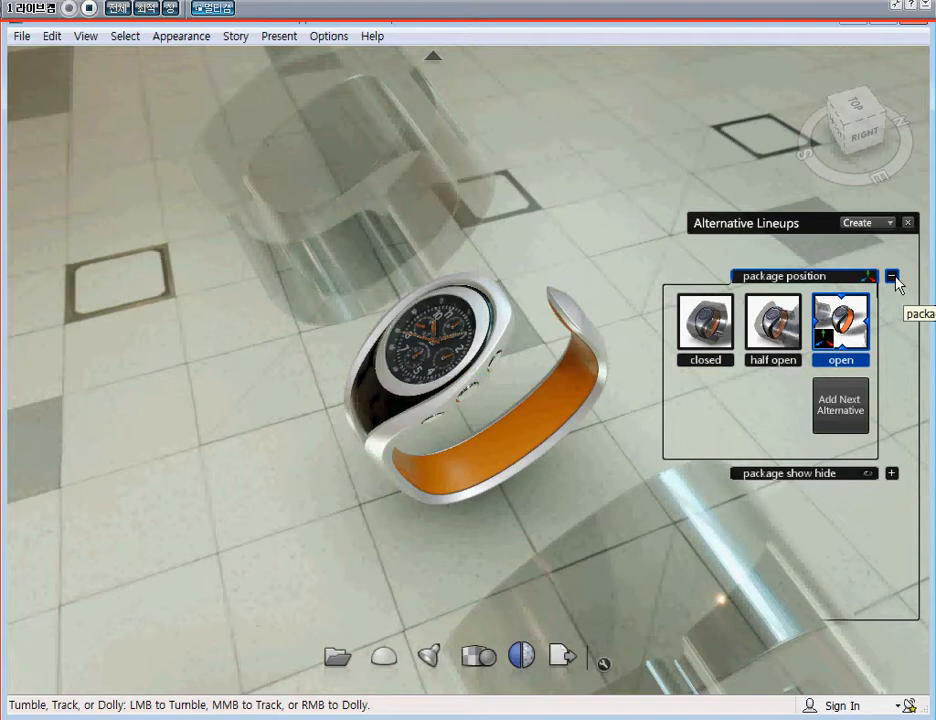
left_click(891, 278)
left_click(891, 278)
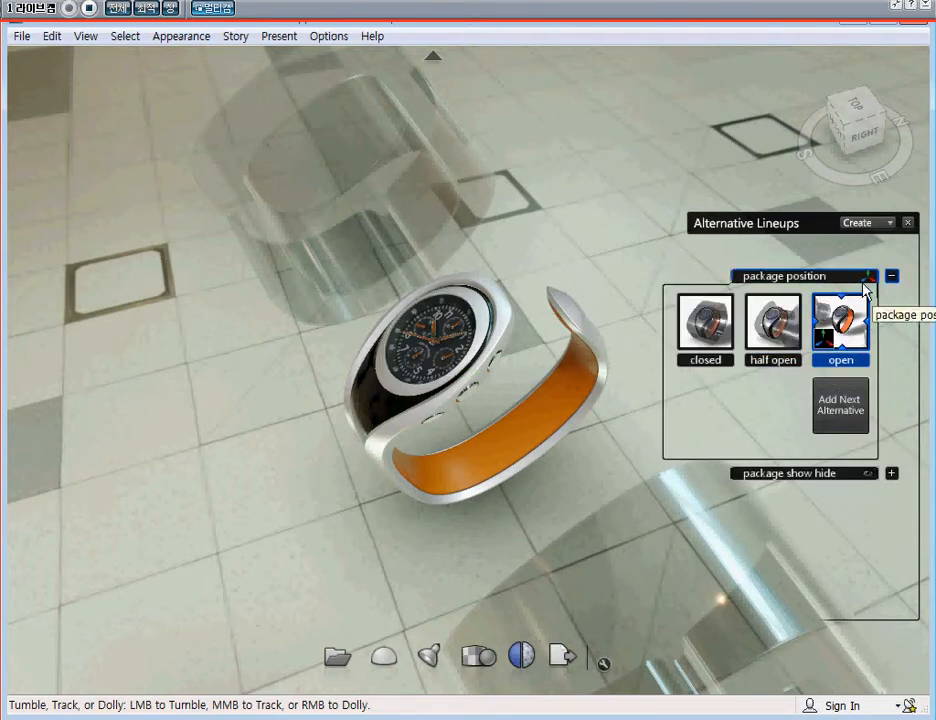
left_click(891, 474)
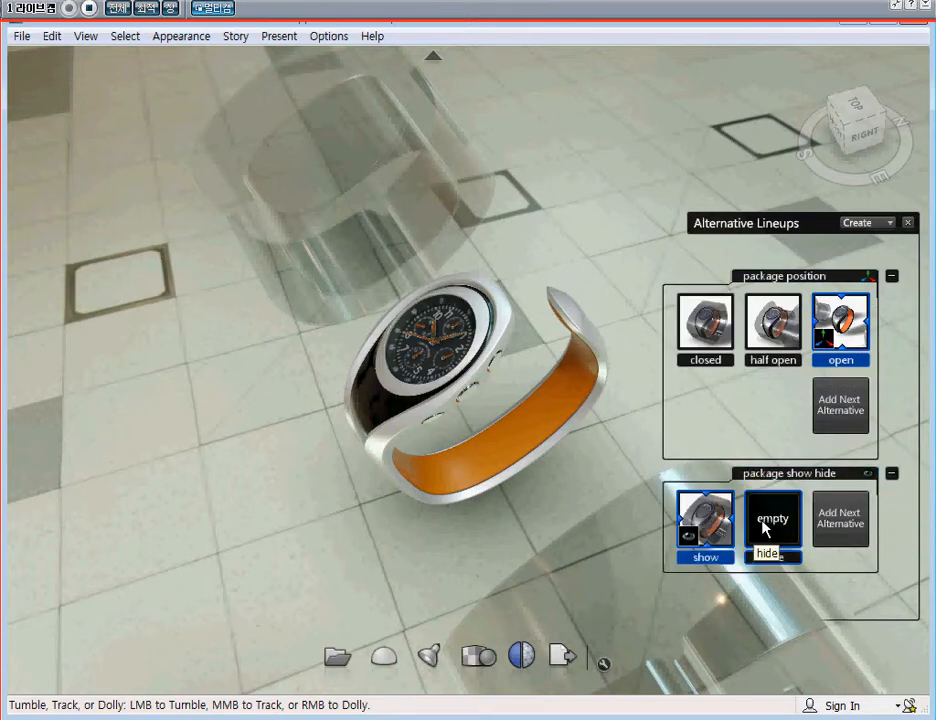
left_click(766, 525)
left_click(891, 474)
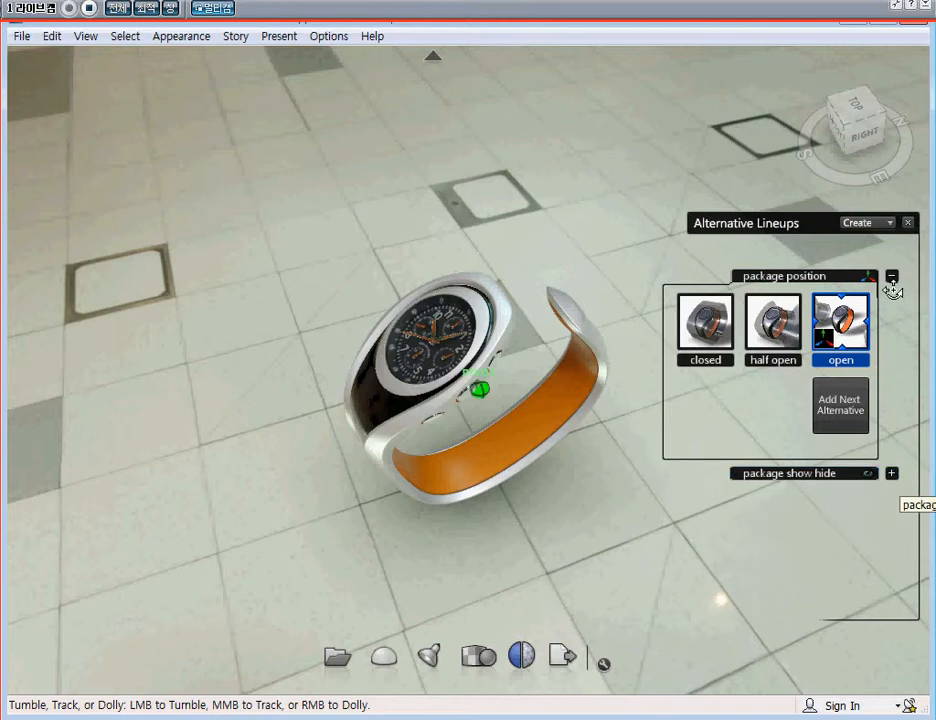
left_click(892, 278)
Create a new visibility lineup among the alternative lineups
left_click(888, 223)
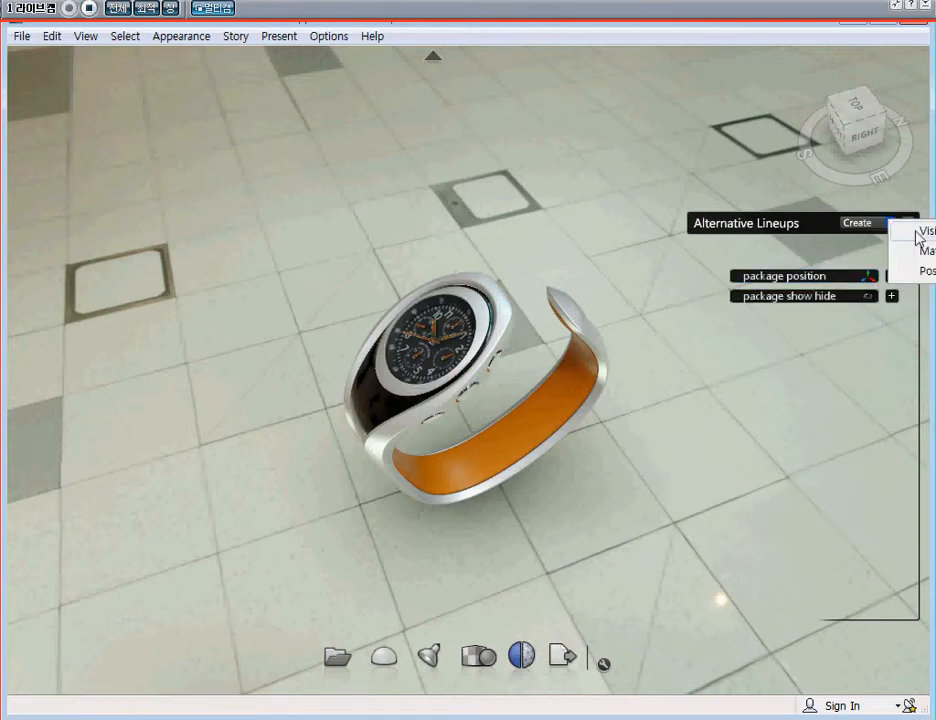
left_click(770, 182)
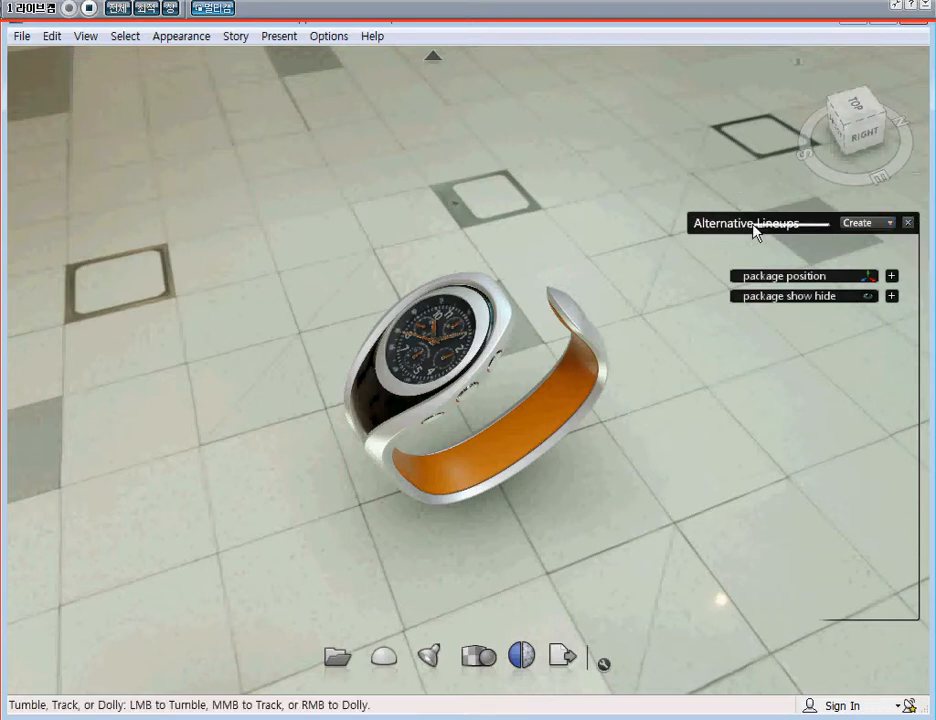
left_click(890, 224)
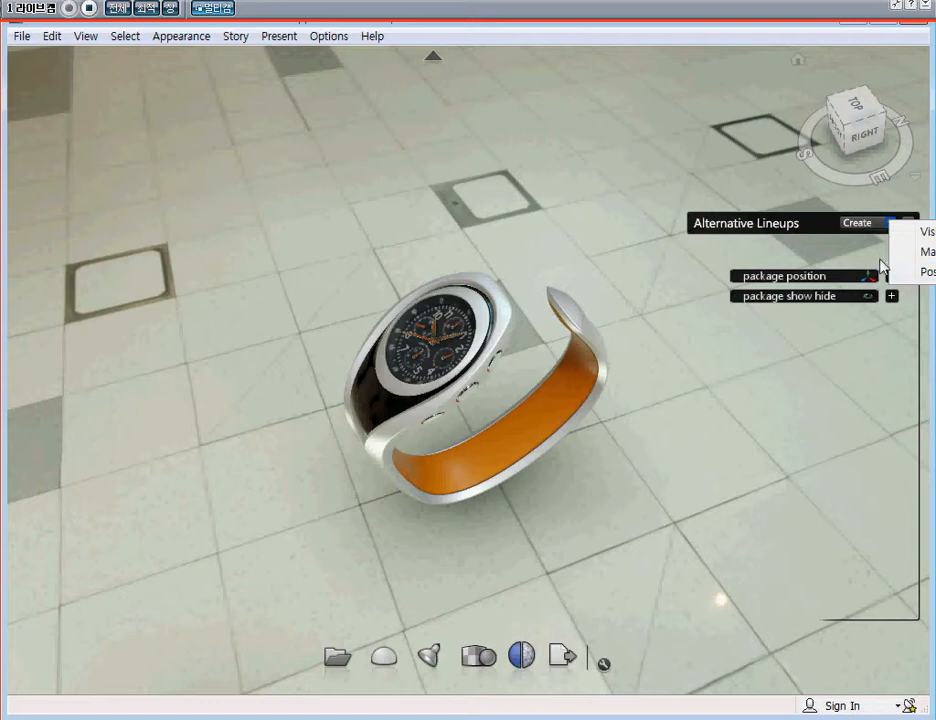
left_click(924, 234)
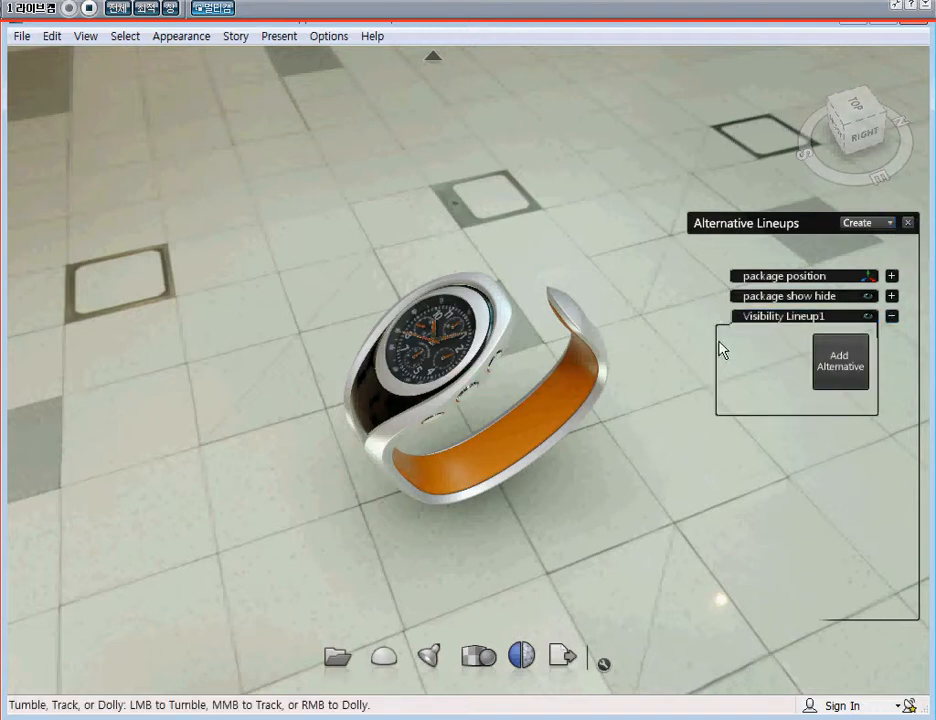
Select the glass covering the watch dial and hide it
left_click_drag(550, 338, 533, 355)
scroll(453, 372, "up", 3)
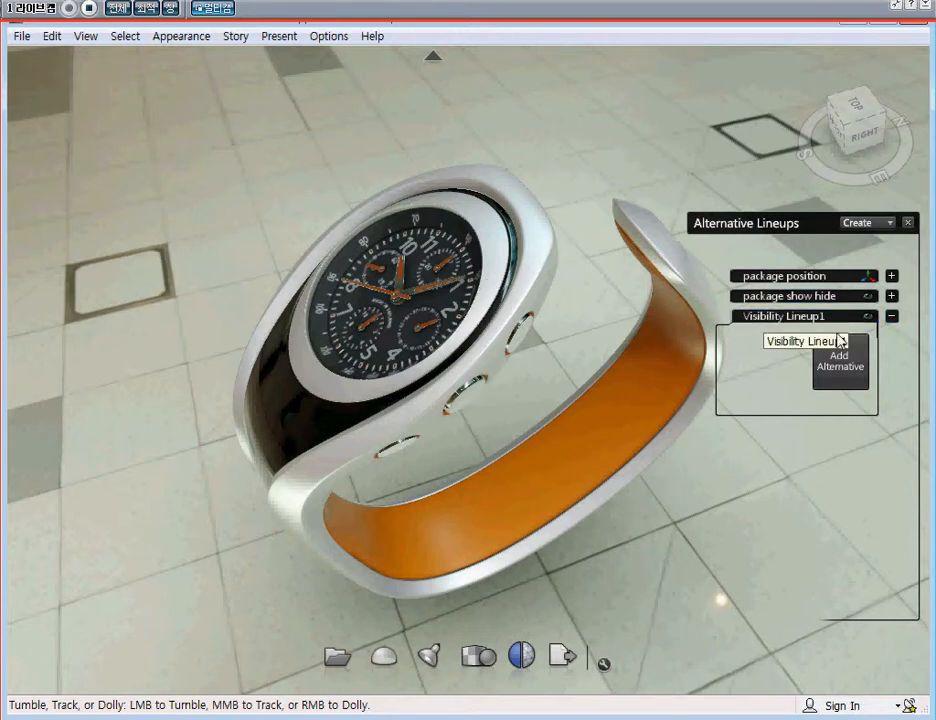
left_click_drag(445, 438, 262, 308)
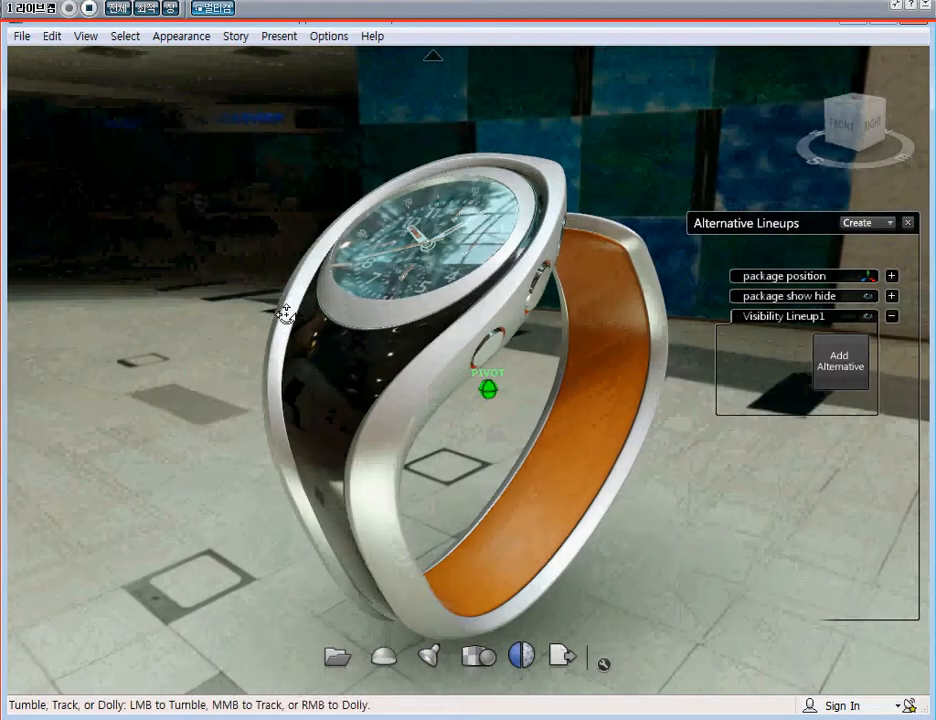
middle_click_drag(494, 487, 470, 353)
left_click(330, 224)
middle_click_drag(363, 319, 428, 418)
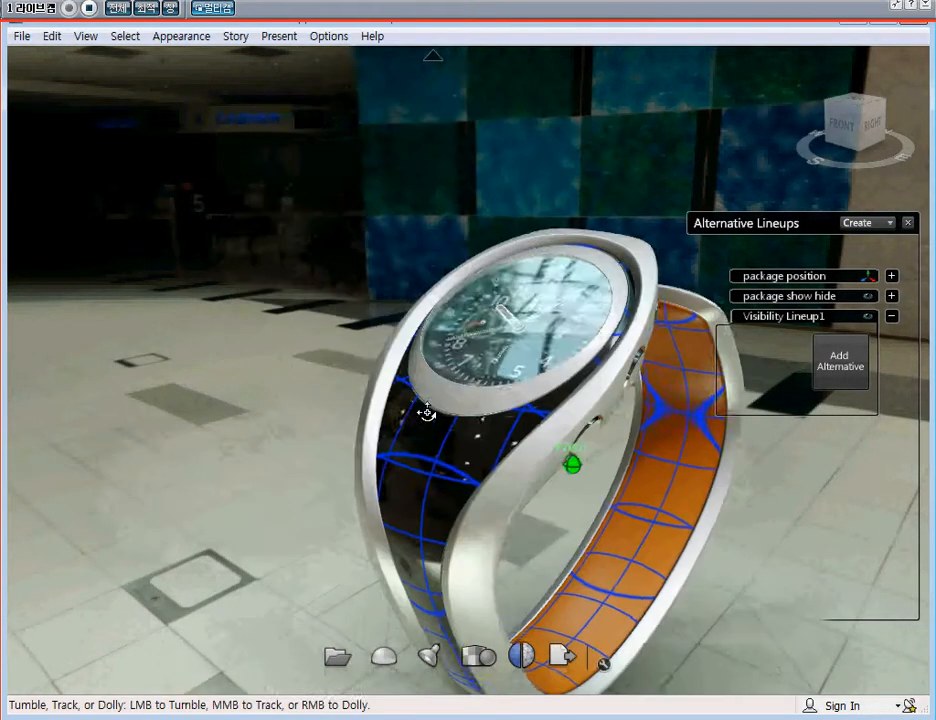
left_click(526, 320)
right_click_drag(595, 447, 483, 222)
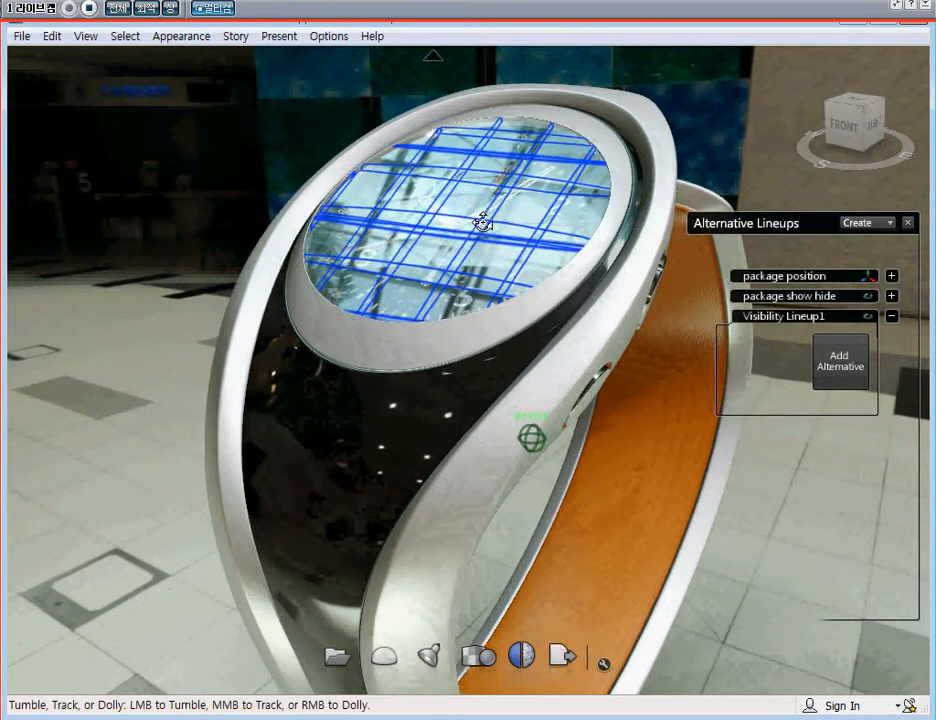
middle_click_drag(483, 222, 506, 278)
middle_click_drag(458, 236, 439, 253)
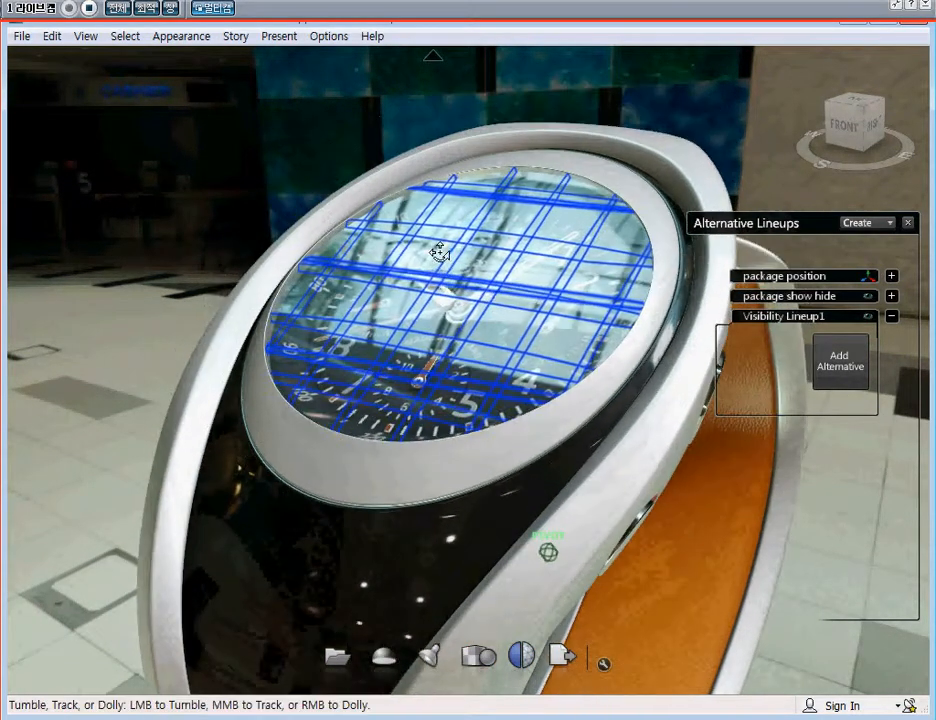
left_click(21, 35)
mouse_move(50, 36)
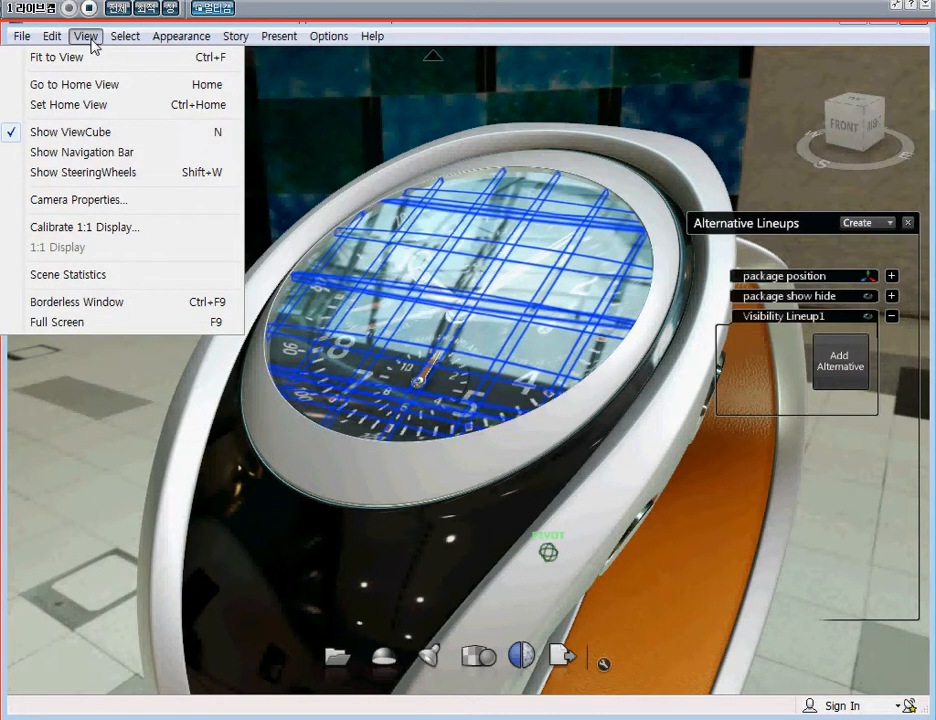
mouse_move(108, 46)
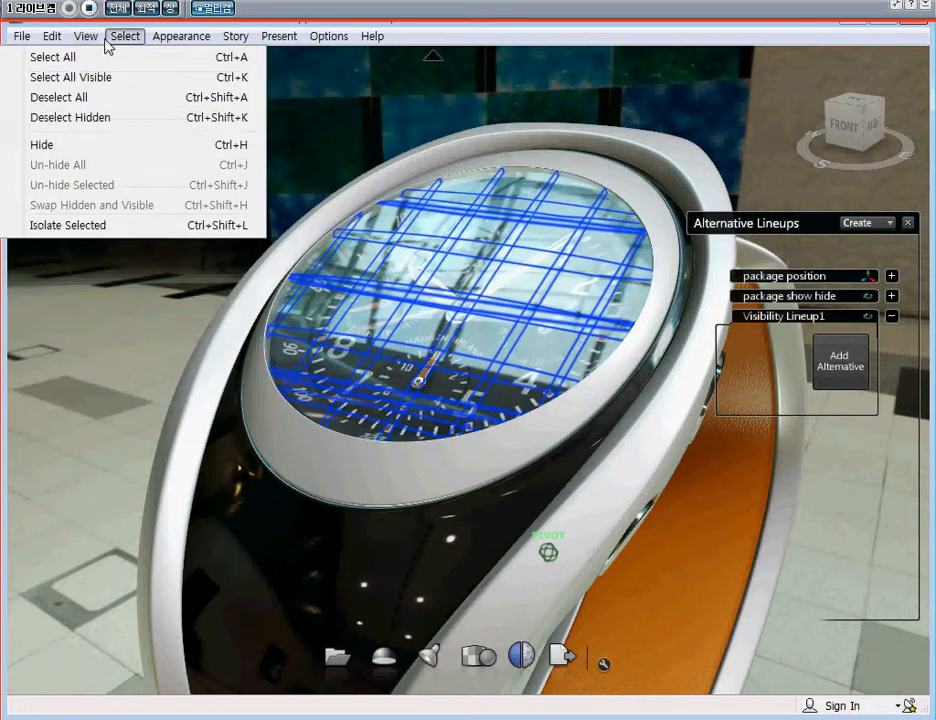
left_click(139, 156)
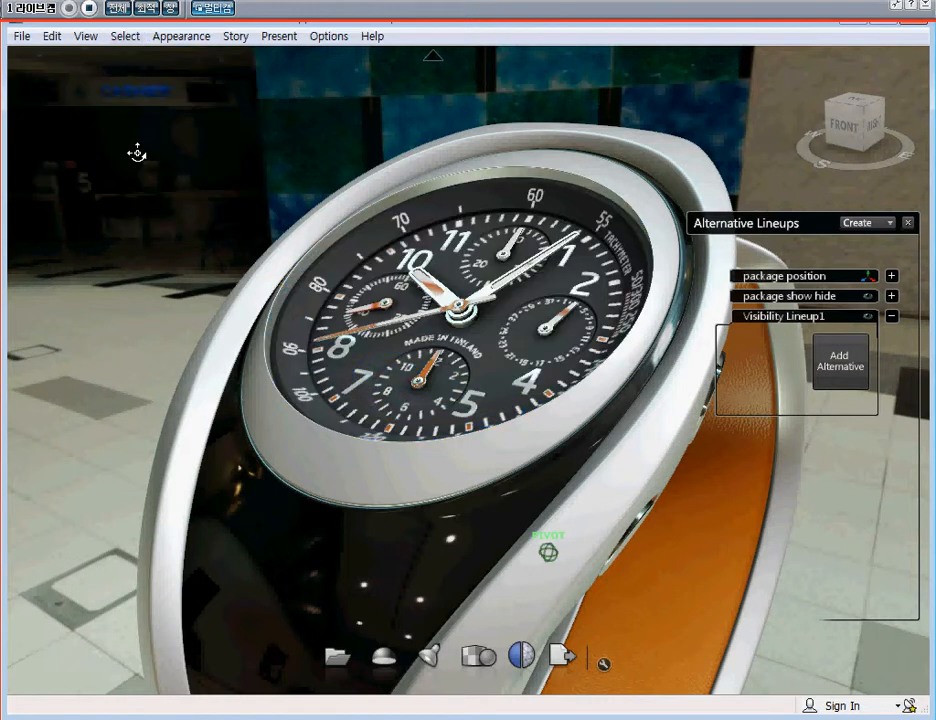
Add a first alternative to the new visibility lineup with the dial glass hidden
middle_click_drag(575, 165, 575, 123, "alt")
right_click_drag(575, 140, 460, 215, "alt")
middle_click_drag(520, 348, 483, 236, "alt")
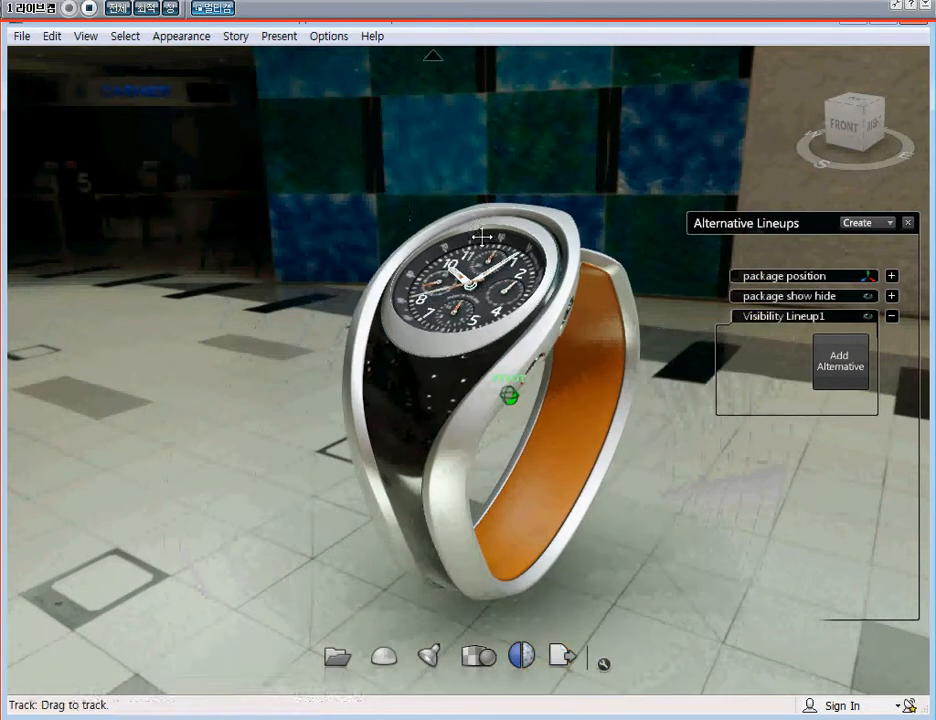
left_click(848, 372)
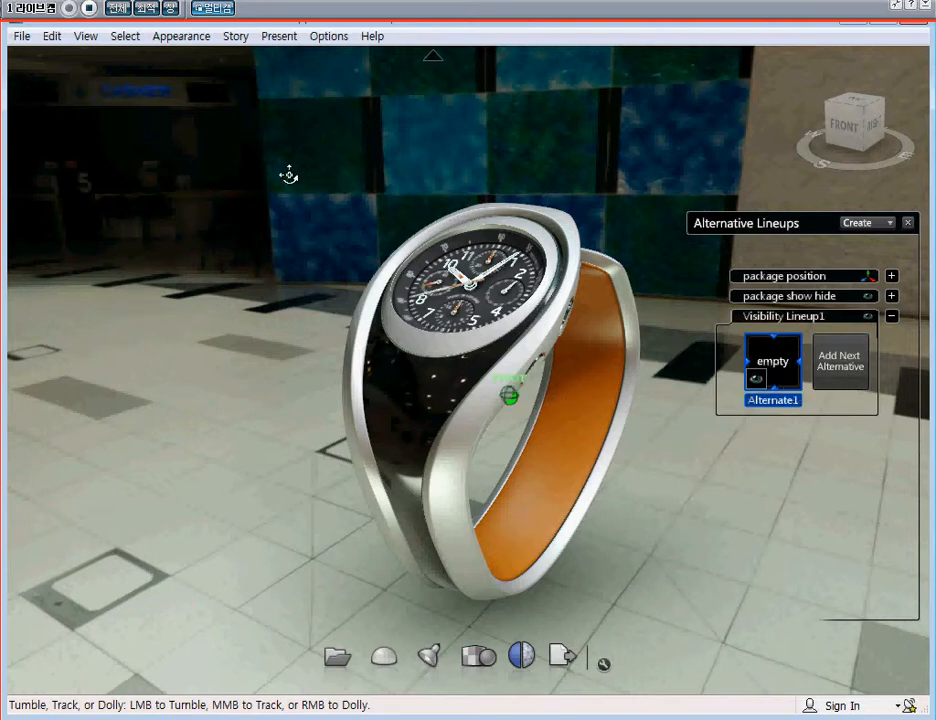
Un-hide the dial glass, then add a second alternative to the visibility lineup and switch between the two
left_click(130, 37)
left_click(112, 172)
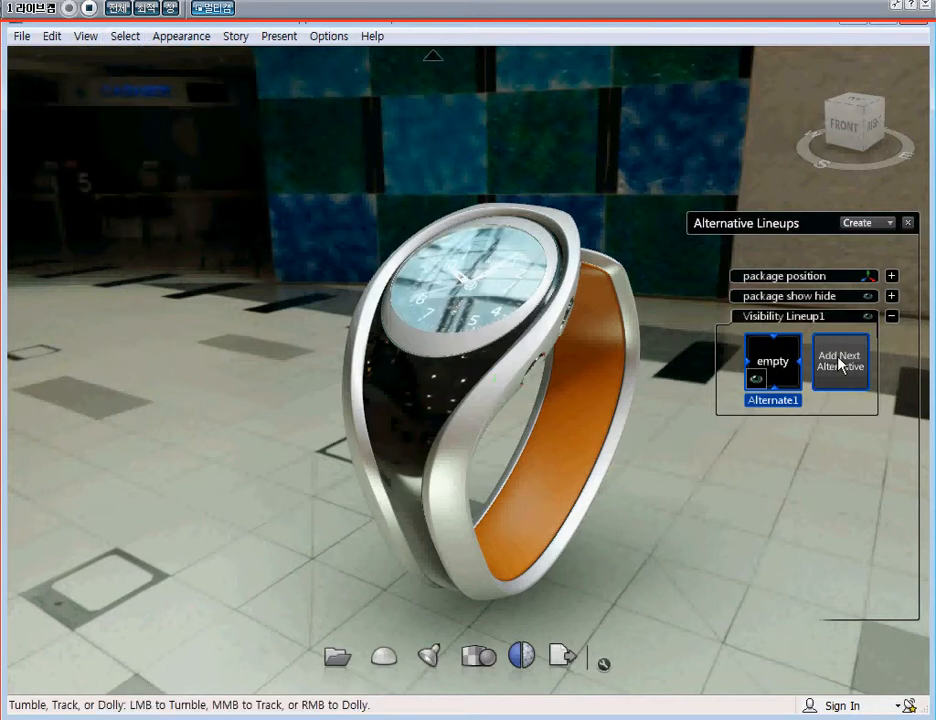
left_click(841, 364)
left_click(720, 378)
left_click(767, 365)
Delete both empty alternatives from the visibility lineup and add a new alternative for the selected dial glass
left_click_drag(280, 128, 688, 690)
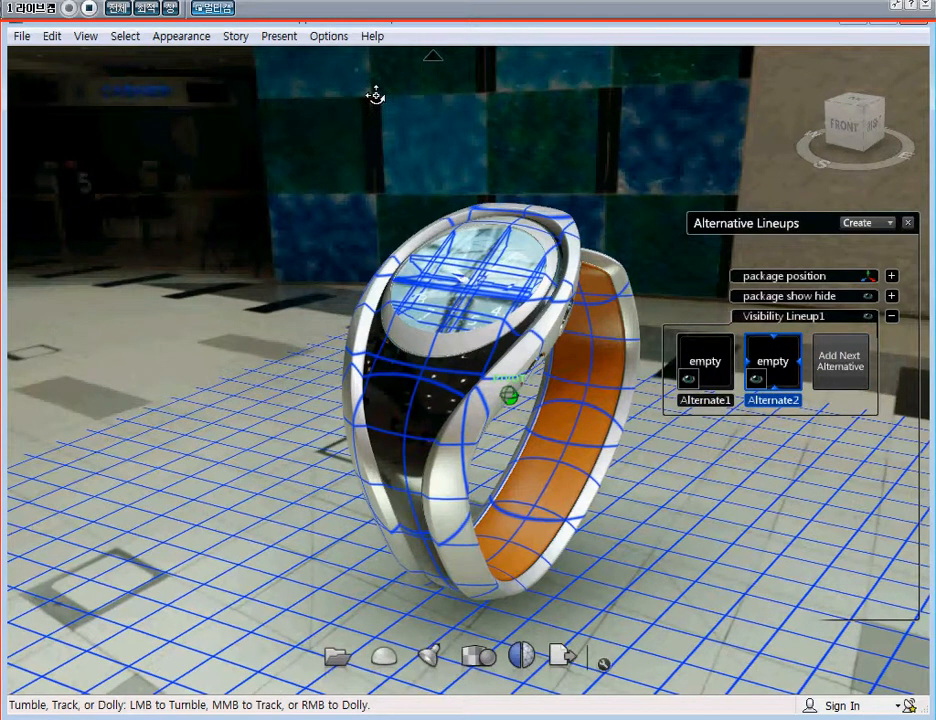
left_click(240, 130)
left_click_drag(240, 130, 591, 593)
right_click(767, 362)
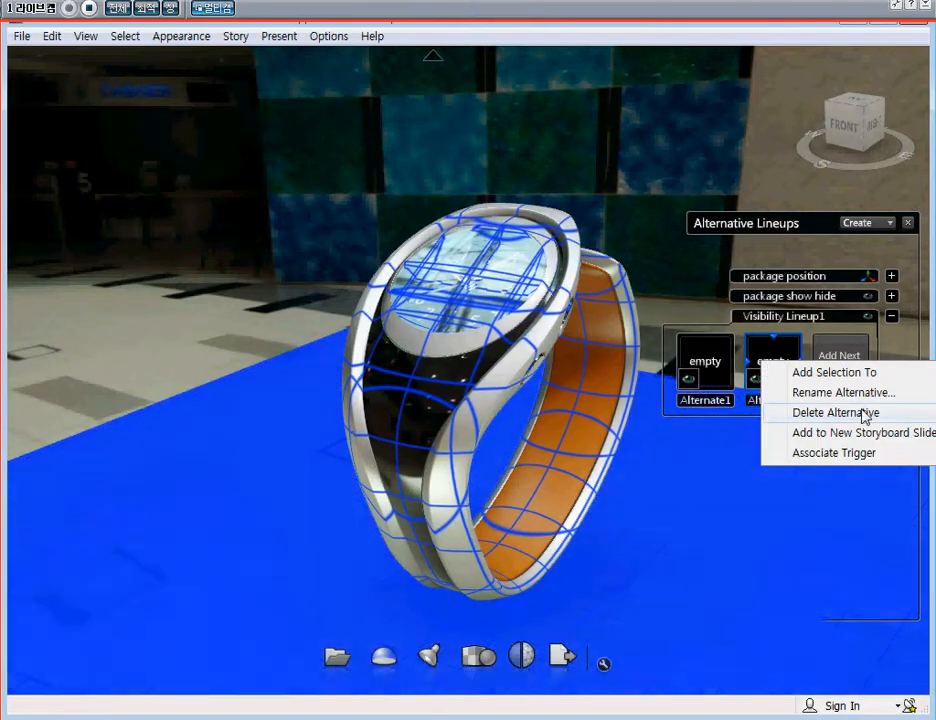
left_click(806, 412)
right_click(778, 365)
left_click(845, 412)
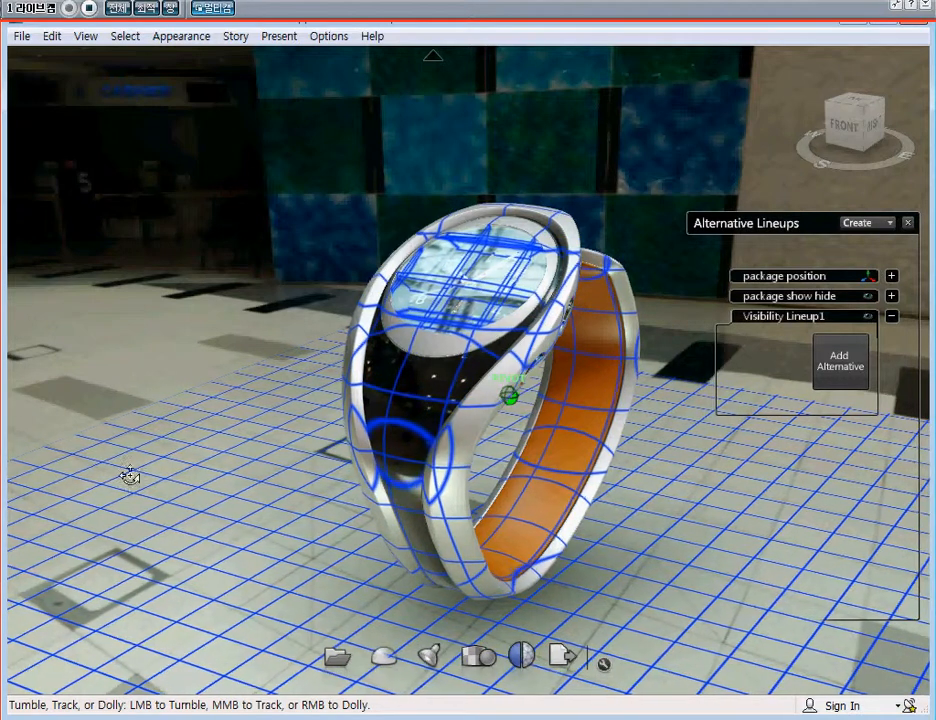
left_click(850, 365)
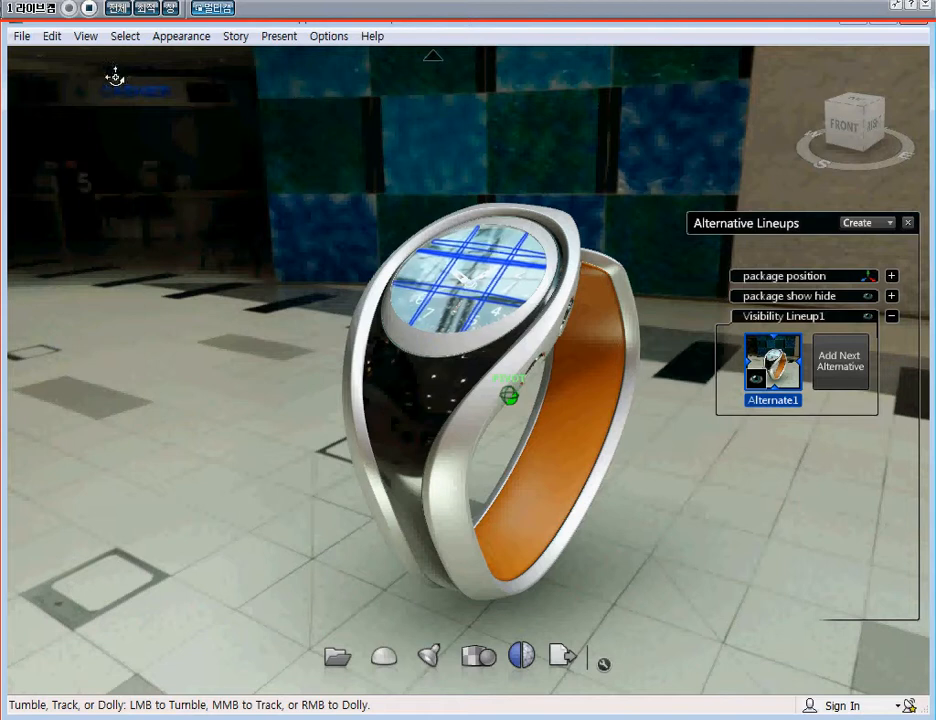
Hide the selected dial glass and add the glass-free state as a second alternative in the visibility lineup
left_click(122, 36)
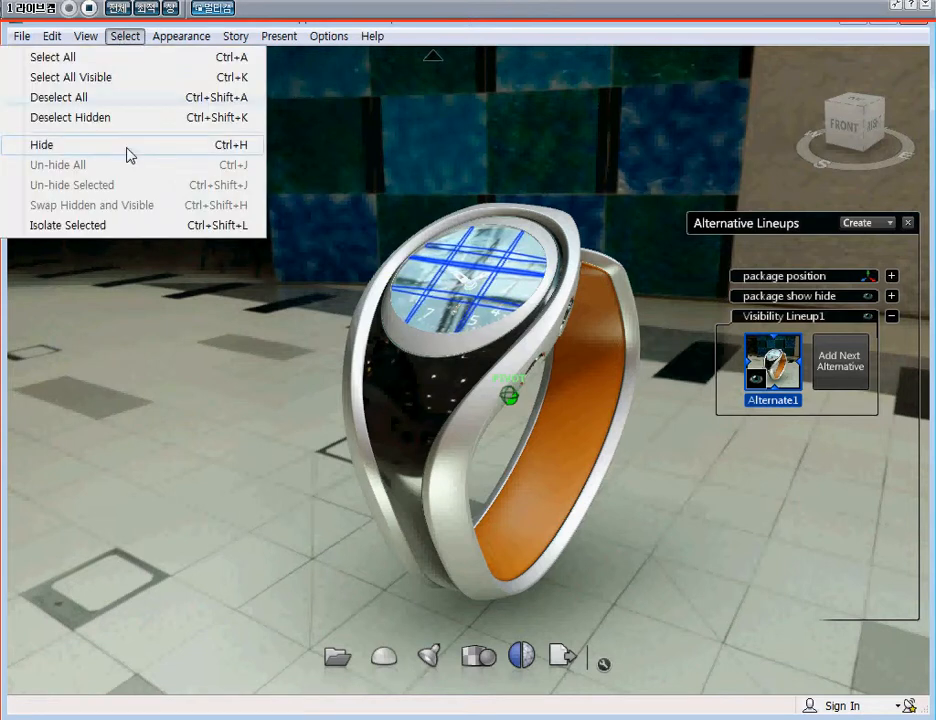
left_click(126, 146)
left_click_drag(221, 121, 637, 643)
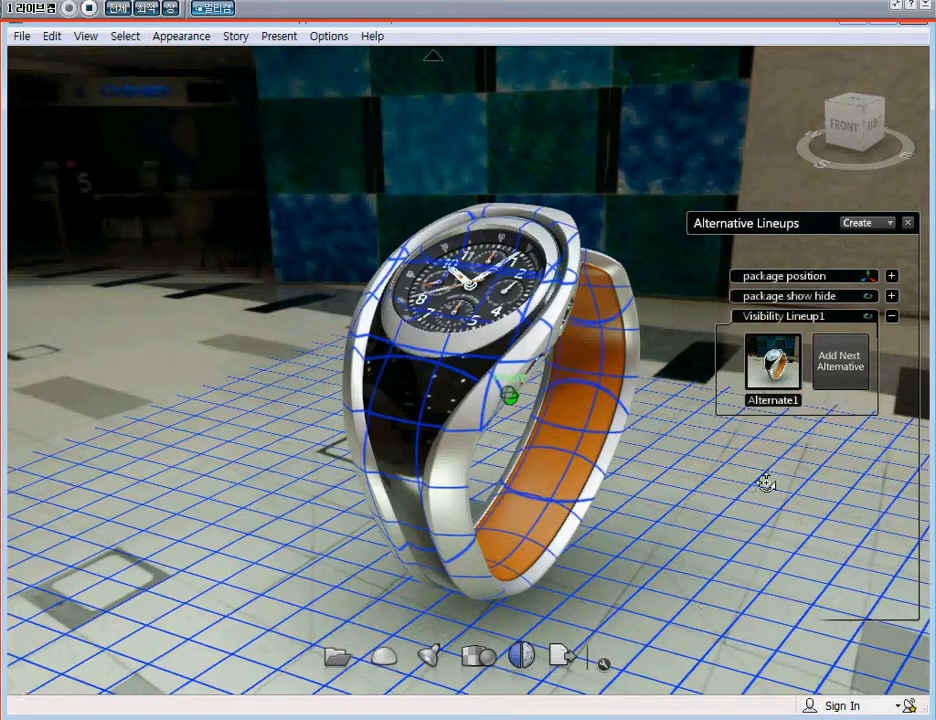
left_click(851, 376)
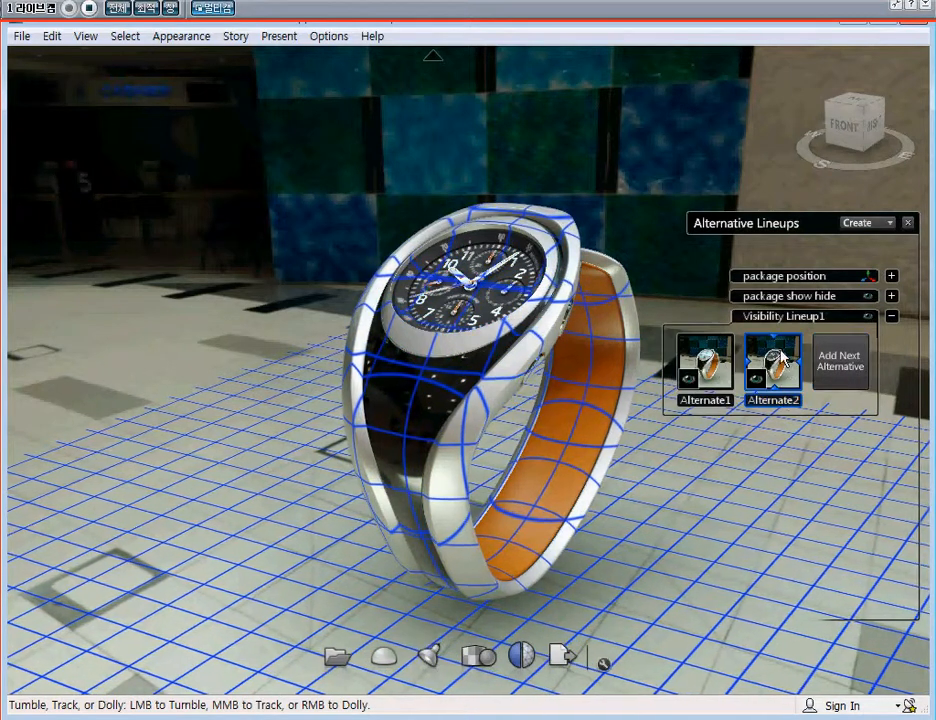
Compare the watch with and without its dial glass by switching repeatedly between the two visibility alternatives
left_click(618, 180)
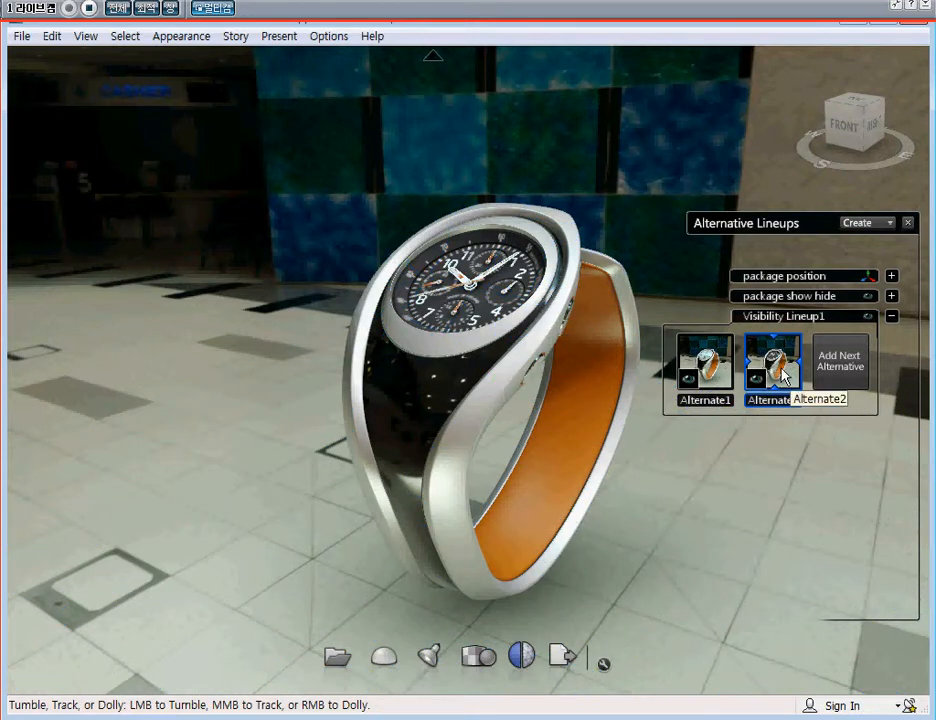
left_click(703, 360)
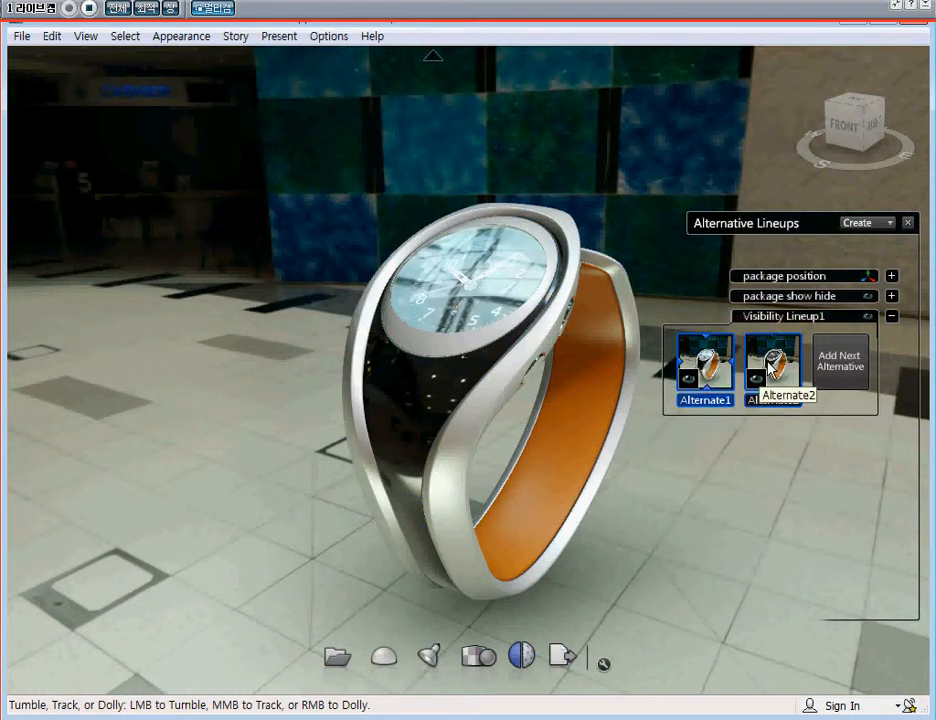
left_click(773, 364)
left_click(706, 362)
left_click(768, 366)
left_click(706, 362)
left_click(772, 364)
left_click(712, 360)
left_click(772, 364)
left_click(710, 362)
left_click(774, 364)
left_click(708, 362)
left_click(772, 364)
left_click(710, 366)
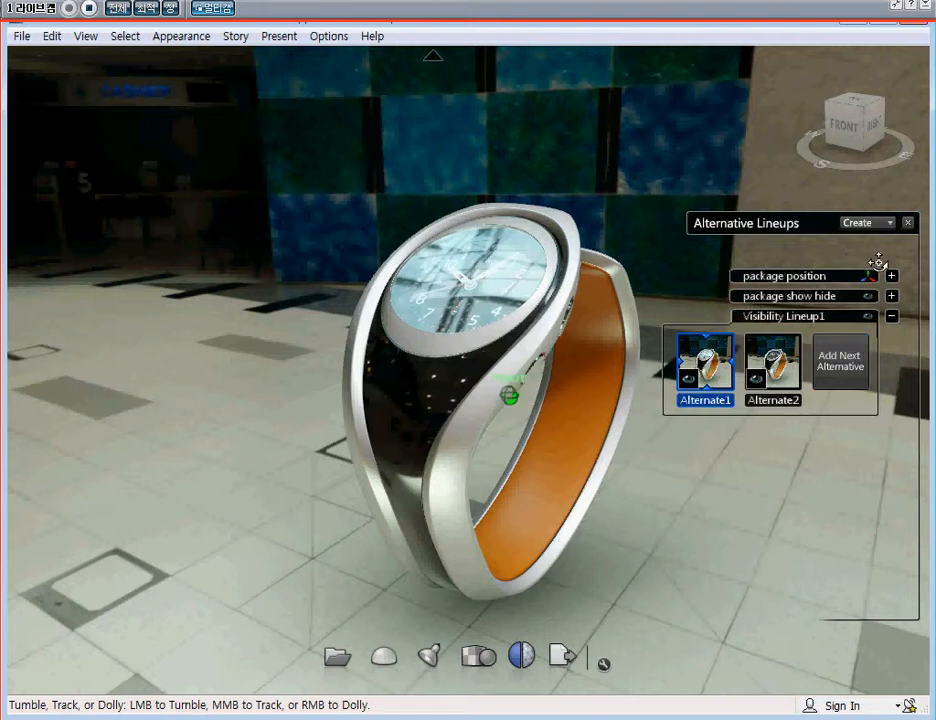
Create a material lineup and add a first alternative for the black skin panel on the watch band
left_click(890, 224)
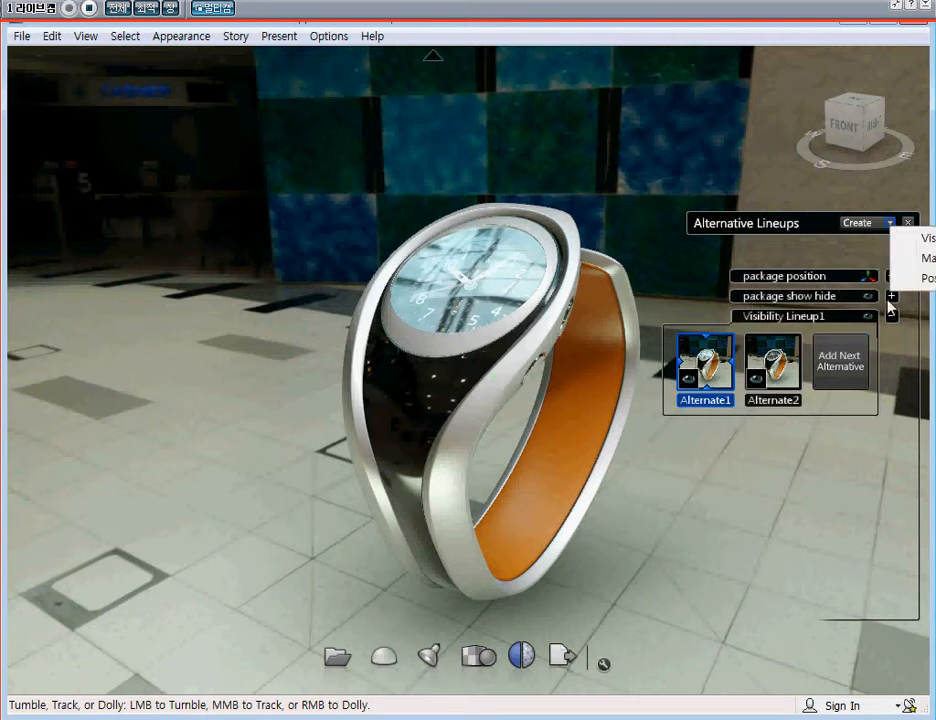
left_click(926, 259)
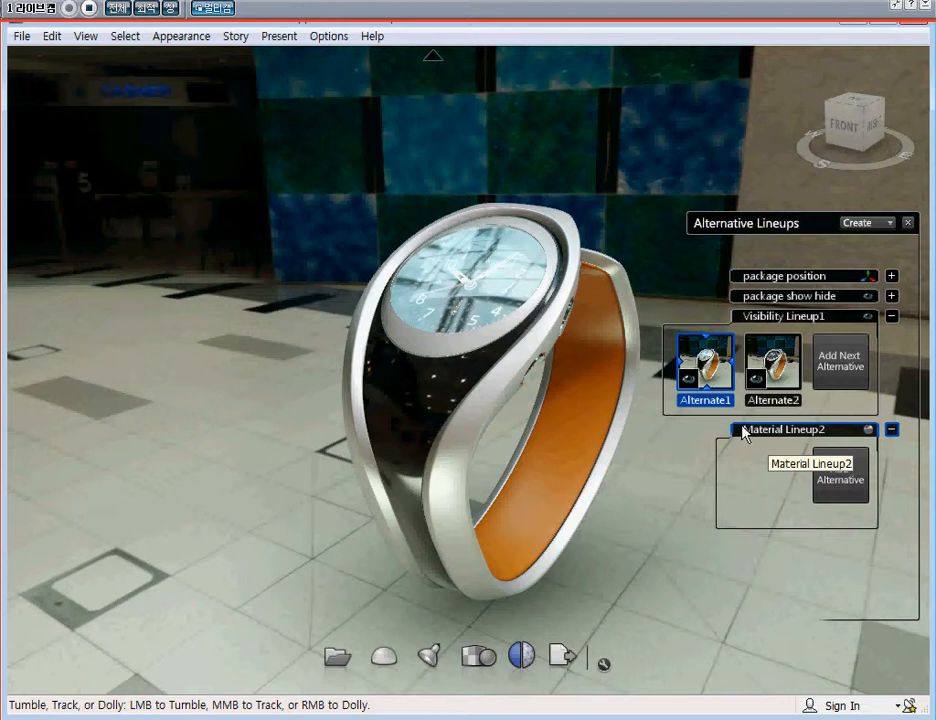
middle_click_drag(524, 333, 504, 362, "alt")
right_click_drag(452, 446, 500, 468, "alt")
middle_click_drag(476, 468, 450, 352, "alt")
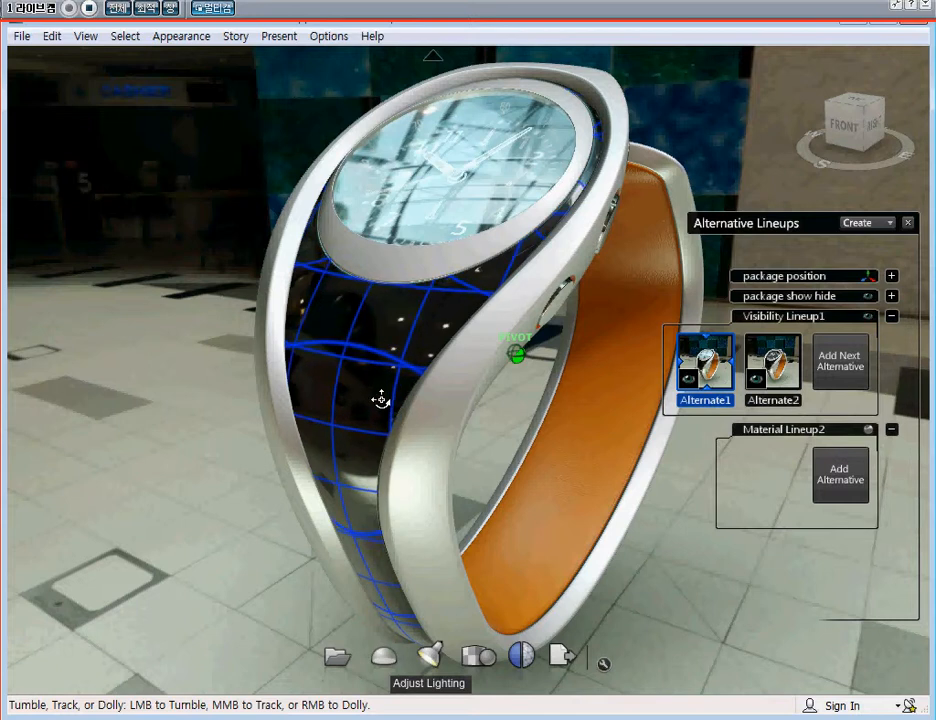
left_click_drag(437, 318, 403, 386)
left_click_drag(372, 424, 641, 274)
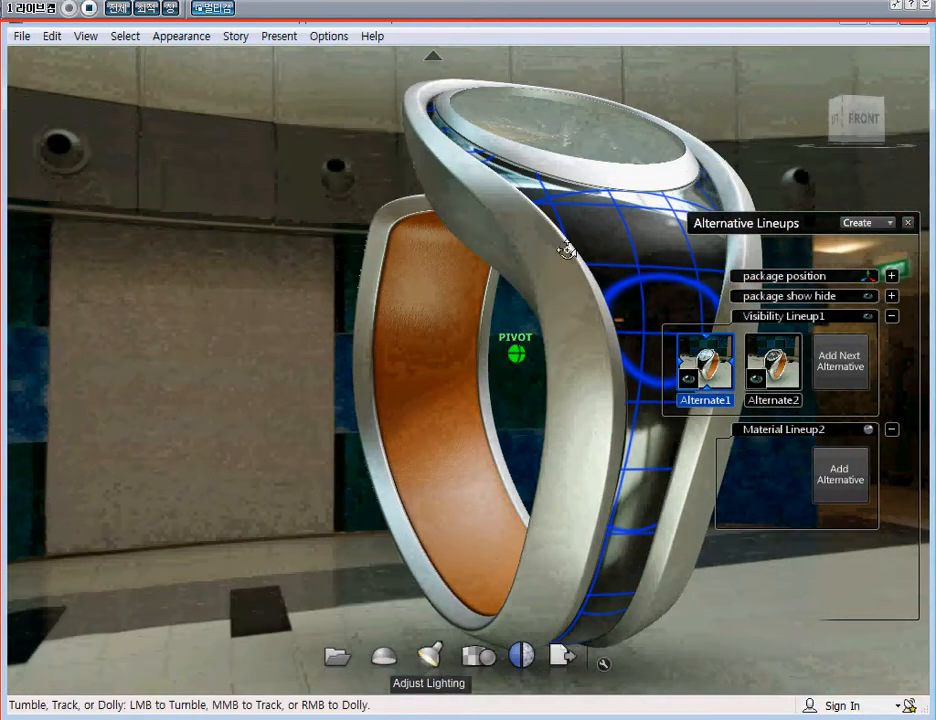
middle_click_drag(531, 292, 447, 292, "alt")
left_click_drag(447, 292, 458, 336, "alt")
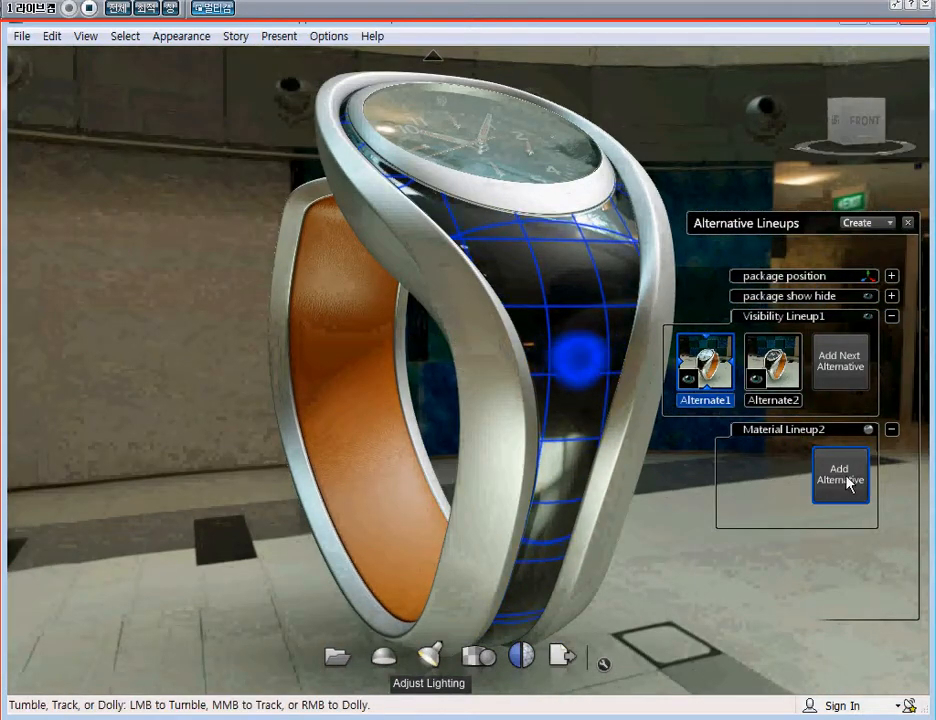
left_click(848, 483)
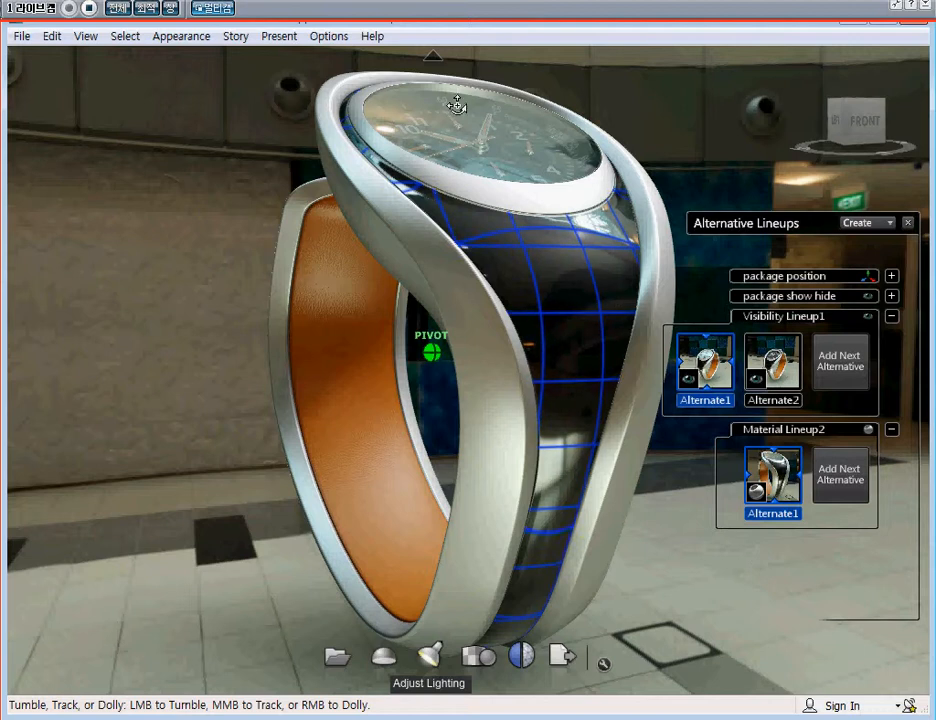
Change the material color of the black skin panel to orange-red, RGB 255, 58, 0
middle_click_drag(566, 308, 537, 242)
mouse_move(537, 242)
left_mouse_down()
mouse_move(547, 255)
mouse_move(530, 233)
left_mouse_up()
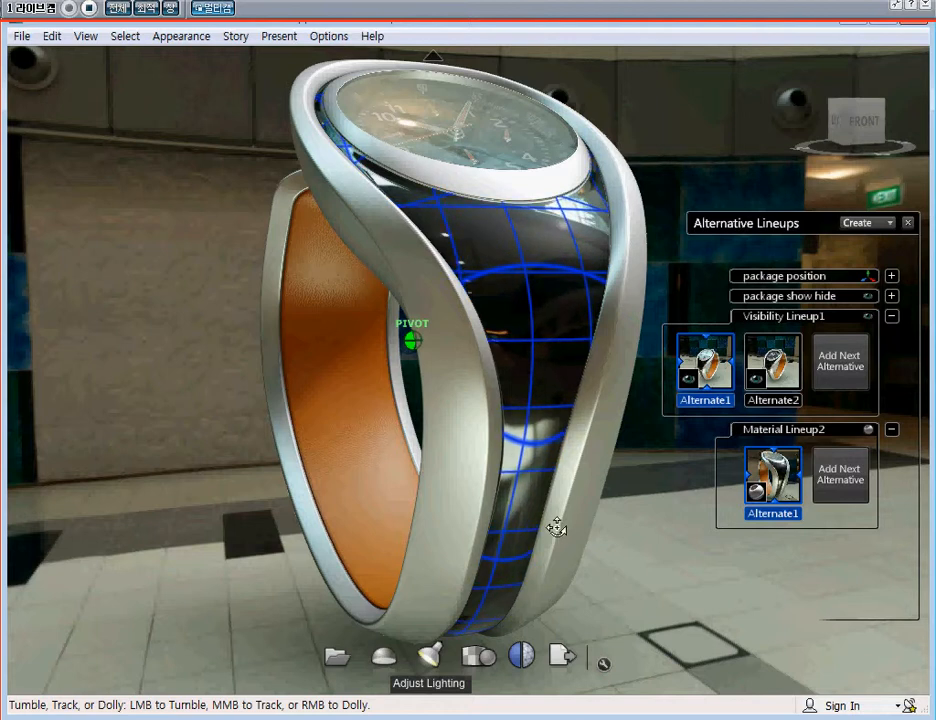
right_click(461, 228)
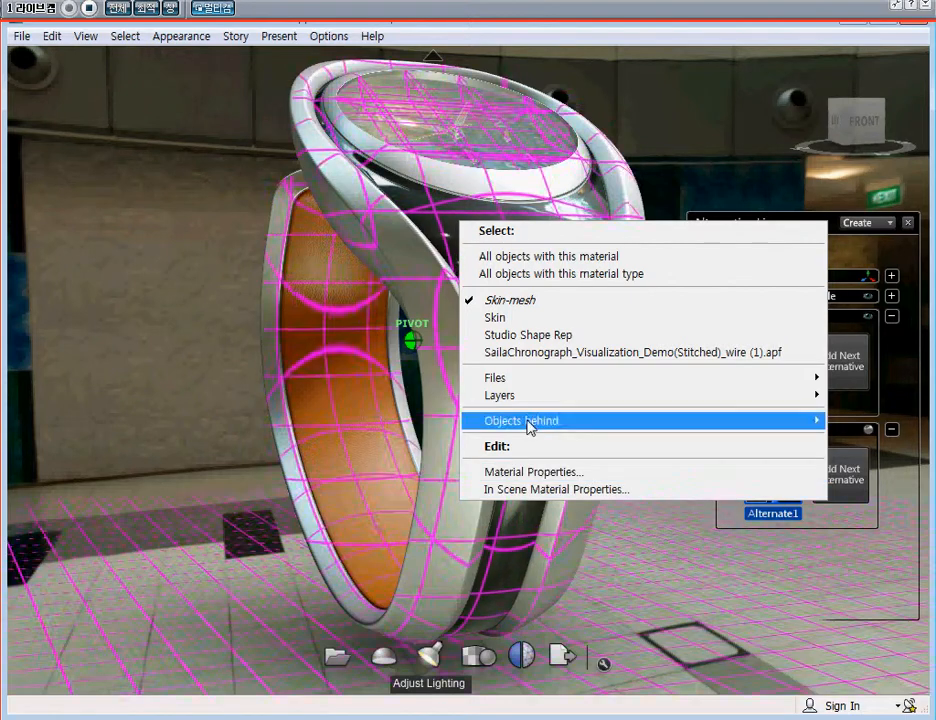
left_click(565, 472)
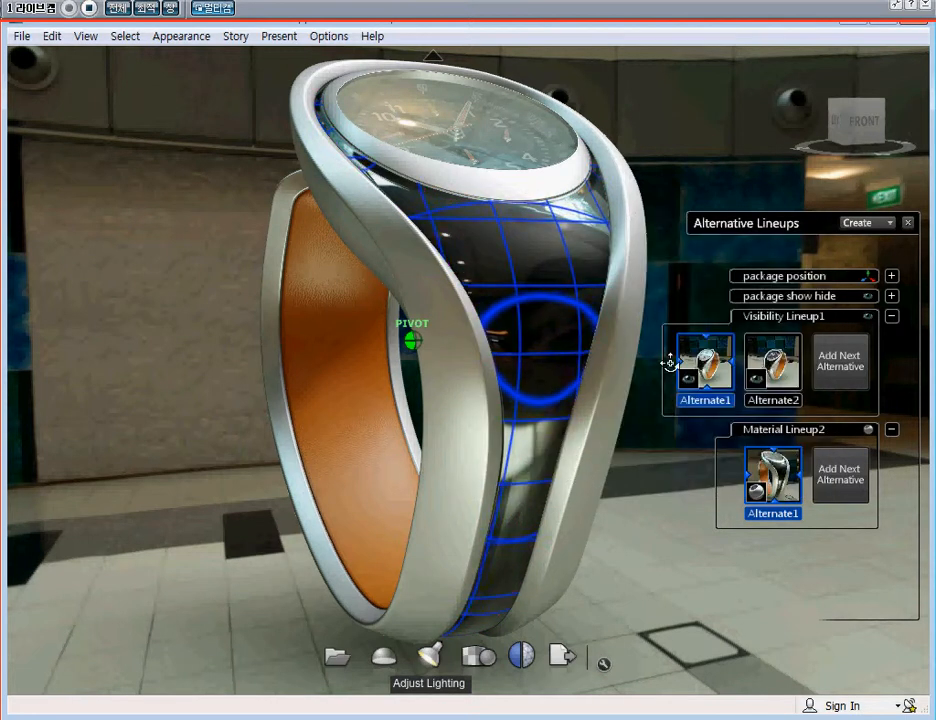
left_click_drag(687, 65, 385, 90)
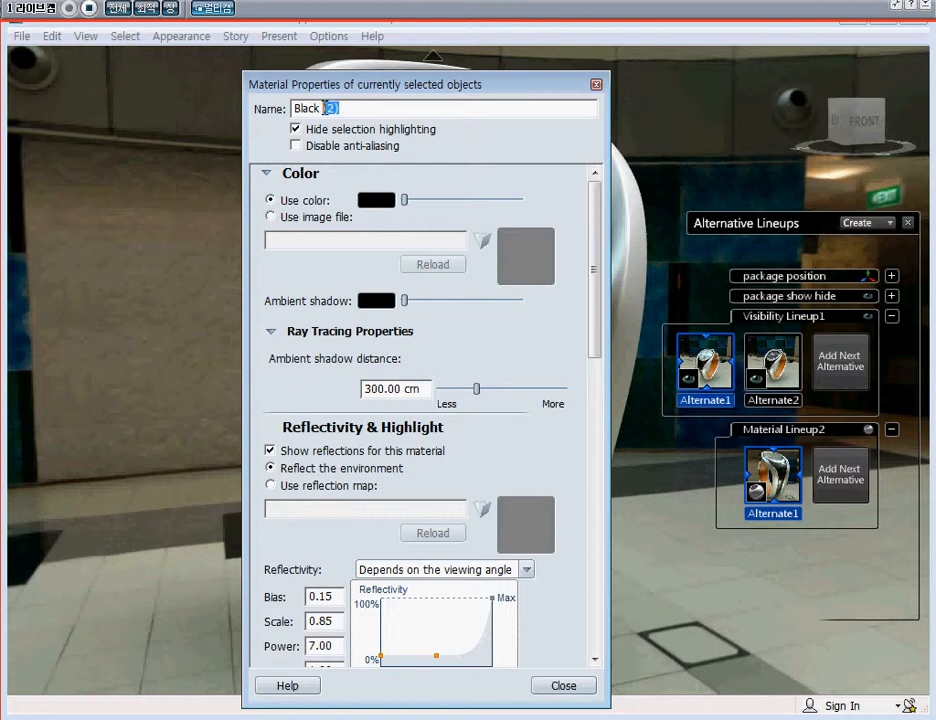
left_click_drag(450, 90, 262, 121)
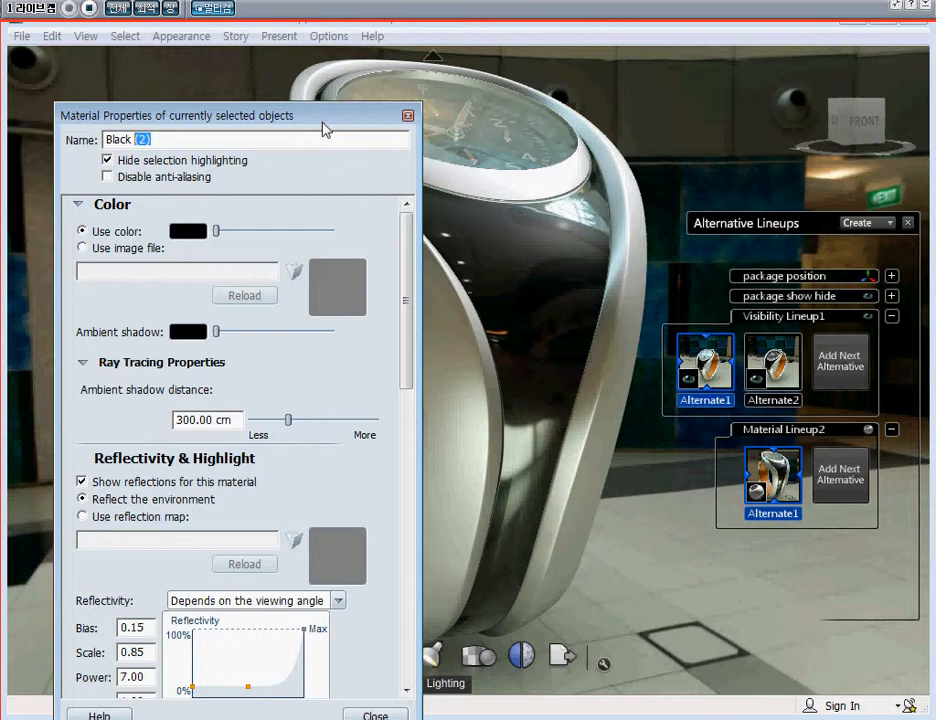
left_click_drag(566, 279, 542, 236)
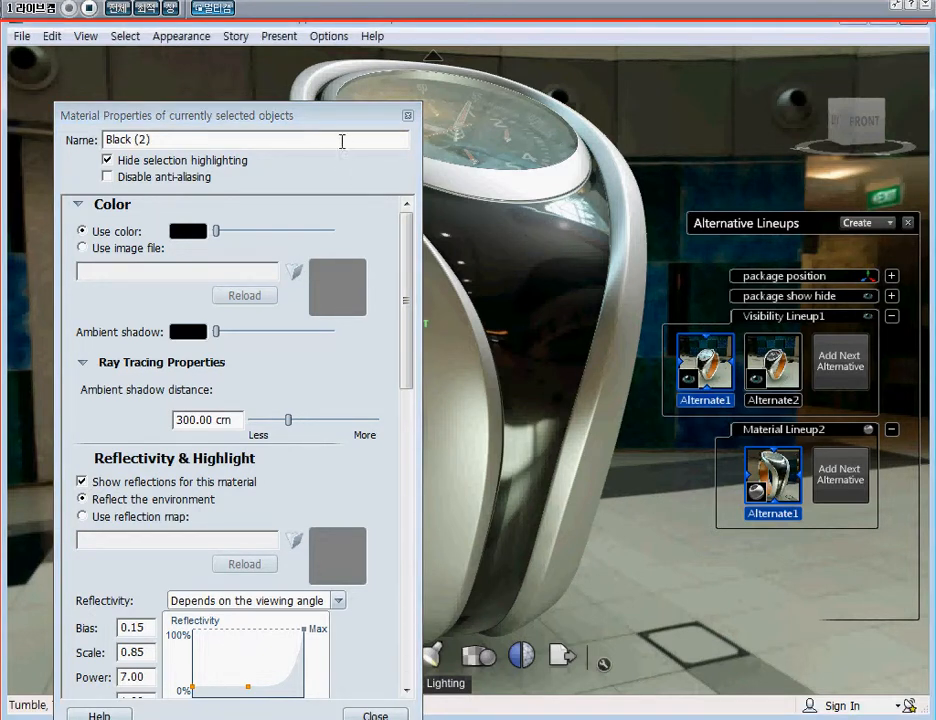
left_click_drag(376, 115, 471, 80)
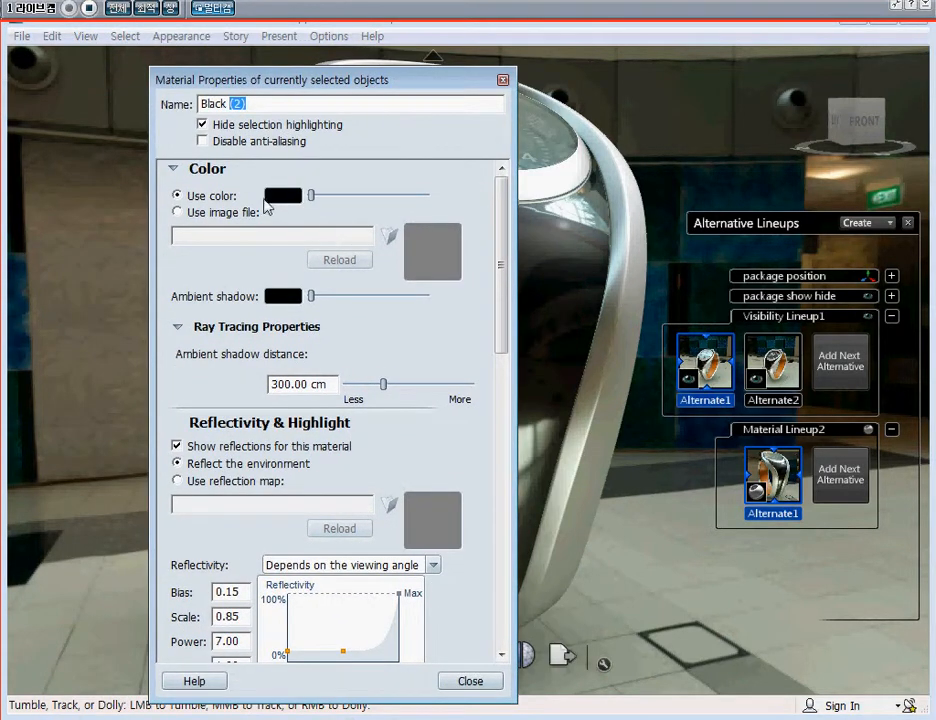
left_click(283, 196)
left_click_drag(294, 234, 300, 258)
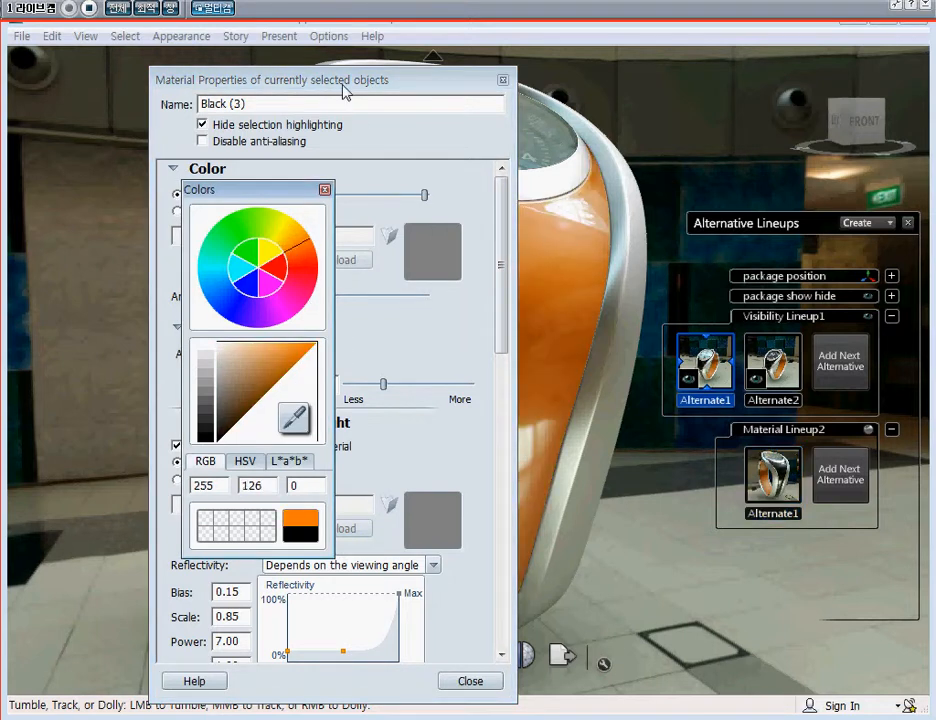
left_click_drag(313, 270, 309, 263)
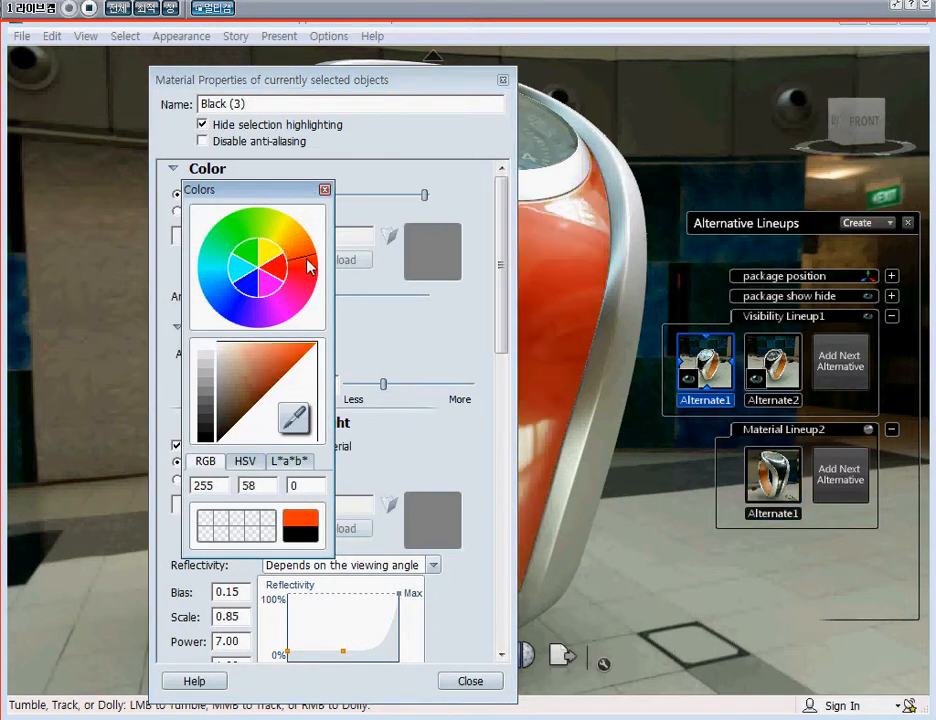
left_click(324, 190)
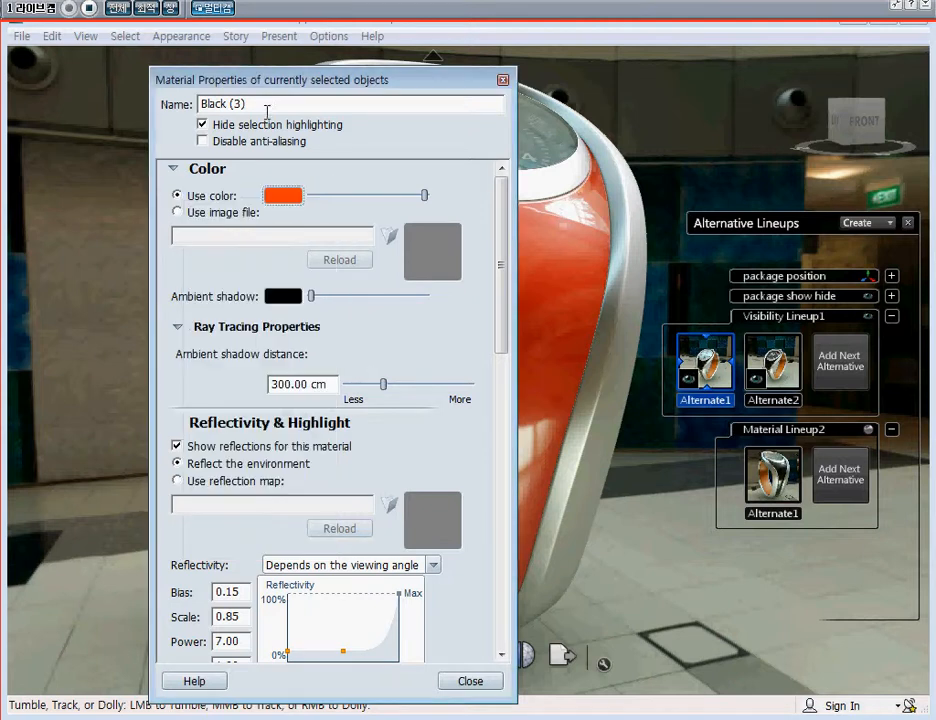
Rename the recolored material as Red and add the red skin panel as the next material lineup alternative
type("Red")
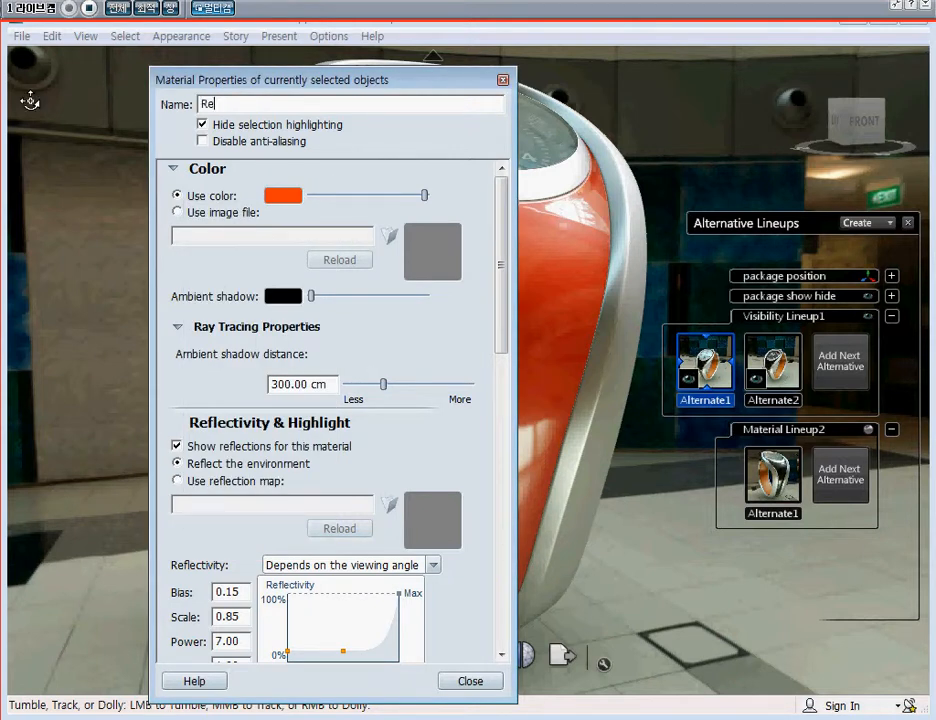
key("Tab")
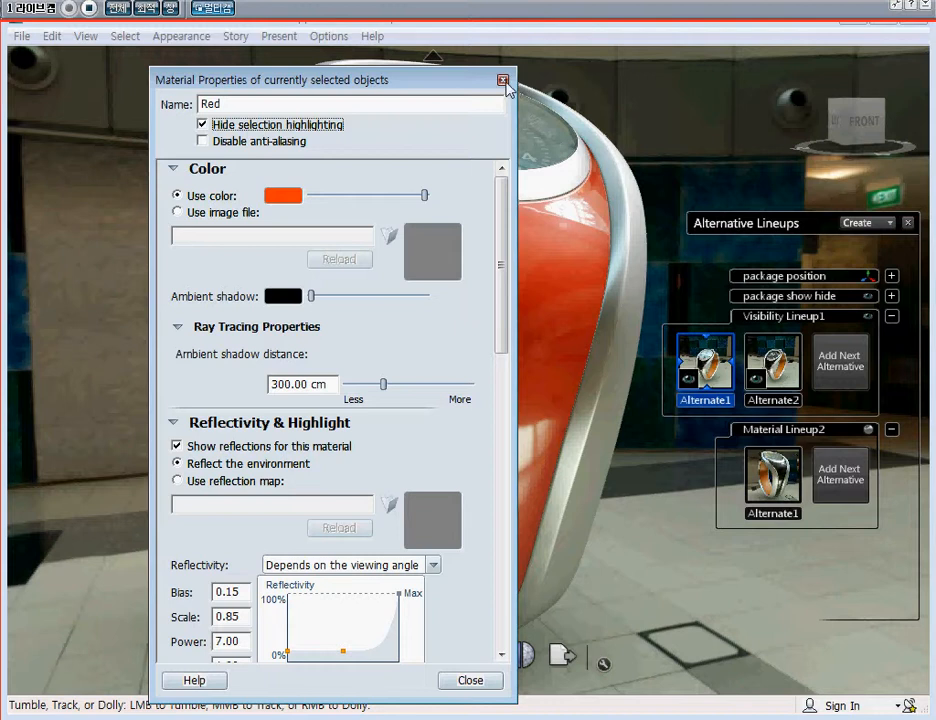
left_click(503, 80)
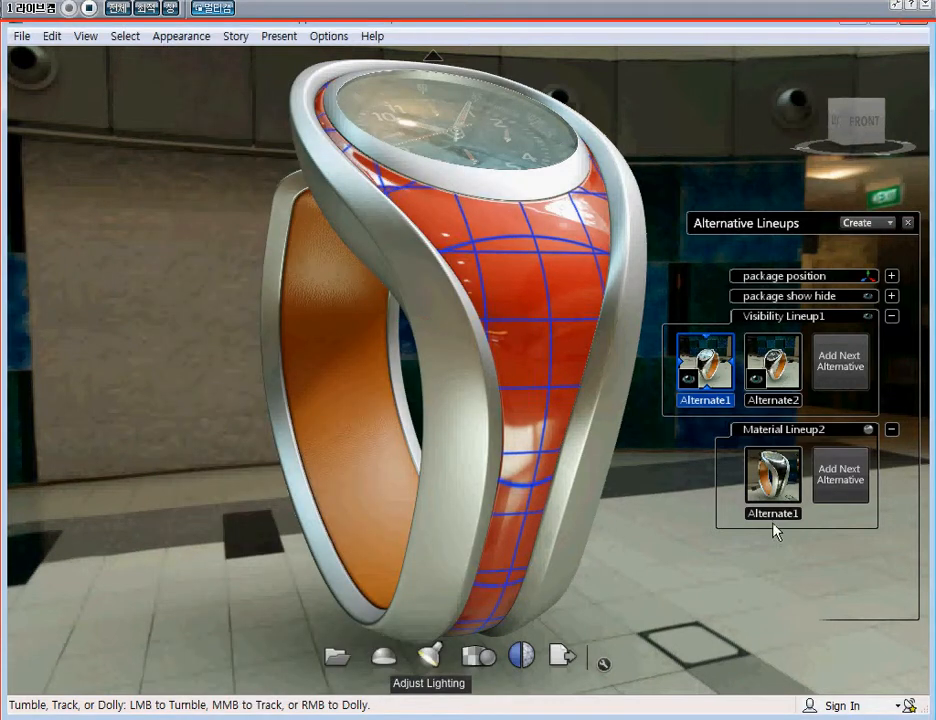
left_click(858, 478)
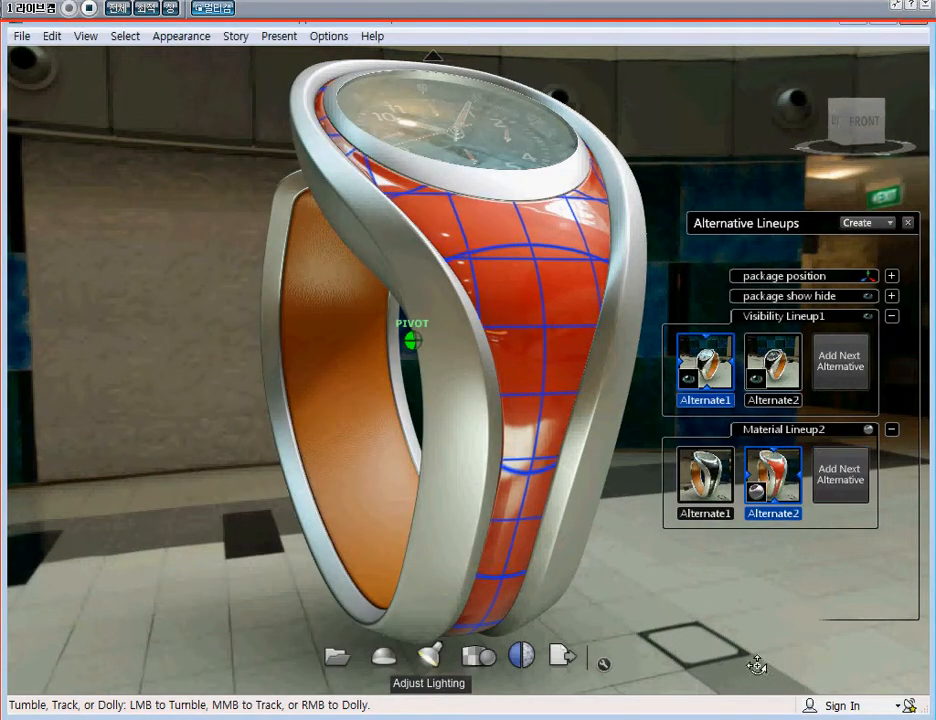
Compare the black and red skin panels by switching repeatedly between the two material alternatives
left_click(697, 471)
left_click(762, 478)
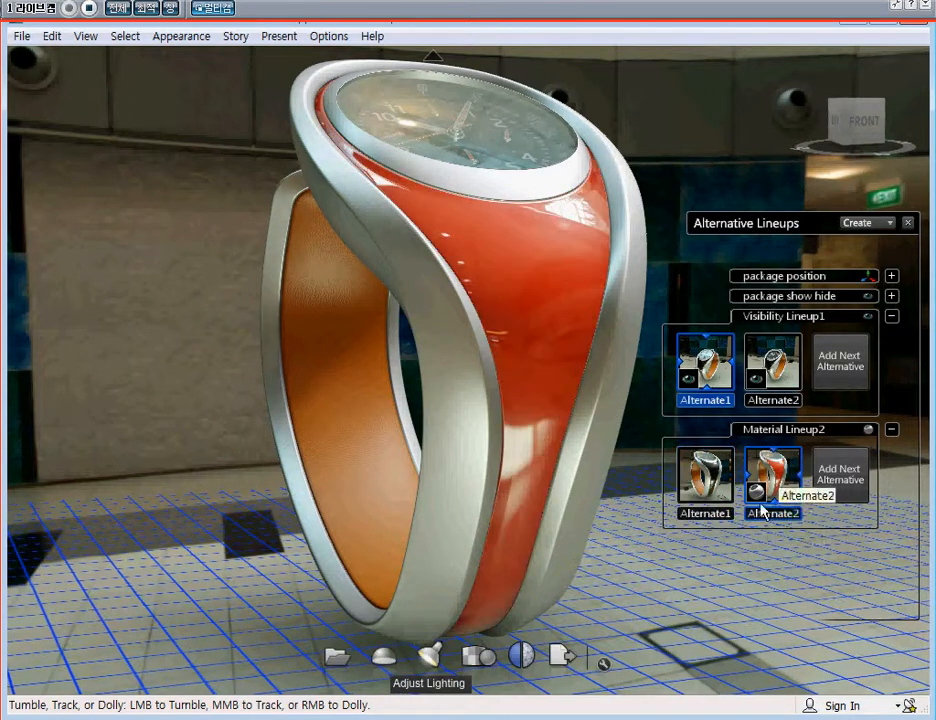
left_click(712, 484)
left_click(787, 462)
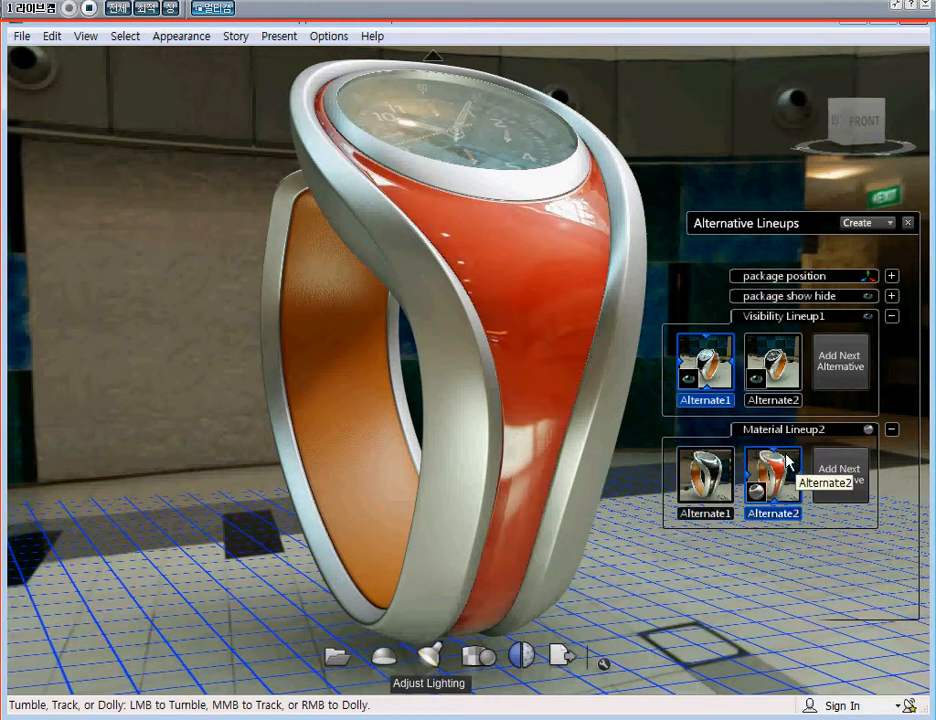
left_click(710, 476)
left_click(765, 478)
left_click(712, 478)
left_click(756, 471)
left_click(700, 473)
left_click(769, 476)
left_click(705, 480)
left_click(770, 485)
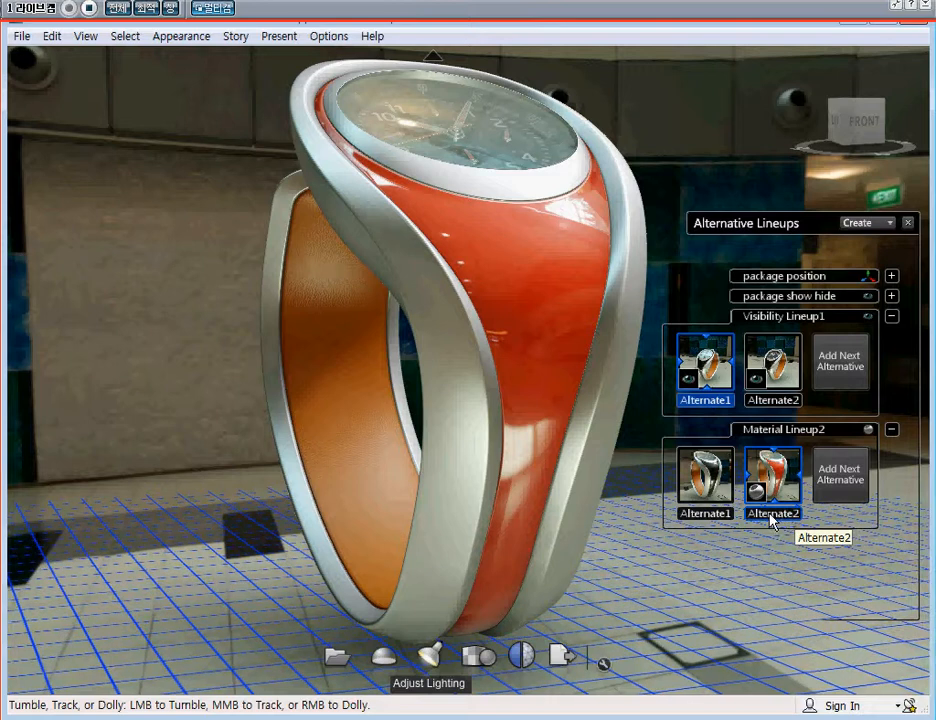
Rename the red material alternative as Red and the black one as Black
double_click(772, 513)
type("Re")
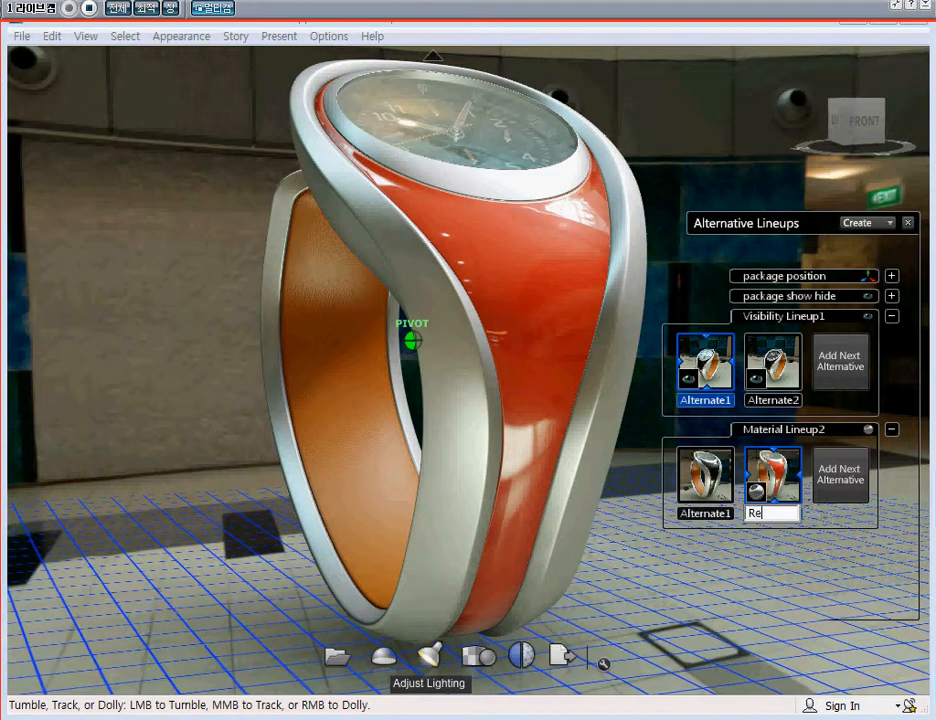
type("d")
key("Return")
double_click(721, 513)
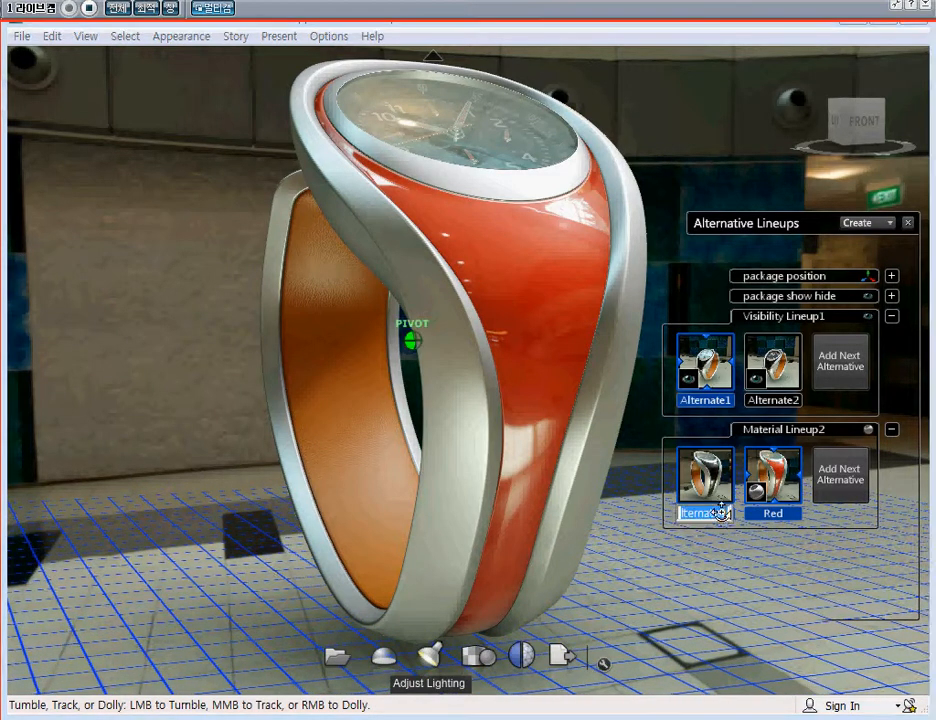
type("Black")
key("Return")
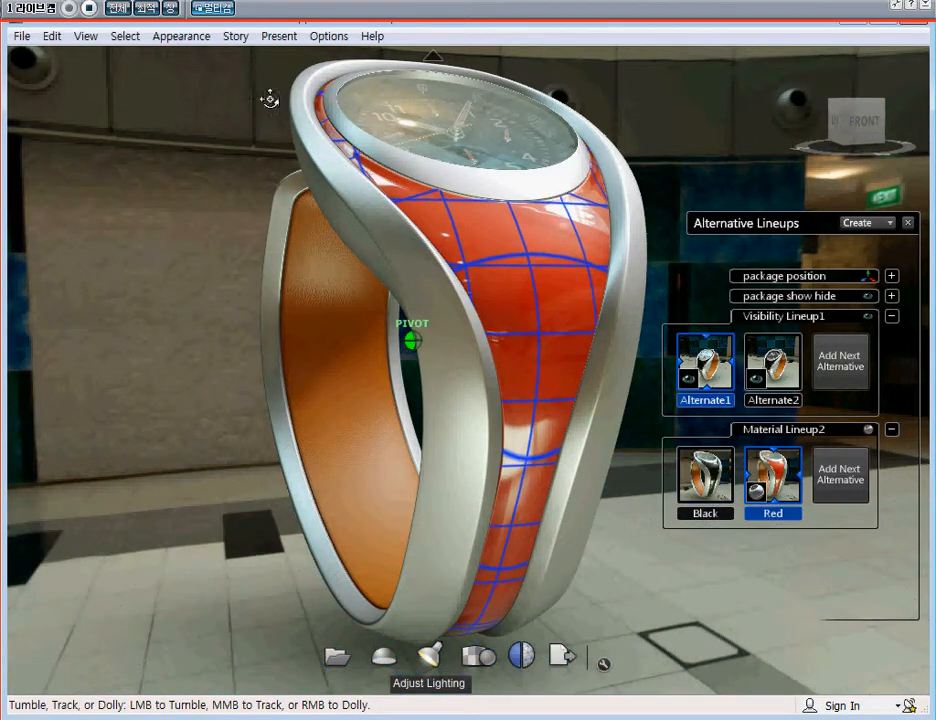
Open the material library with the red skin panel still selected
middle_click_drag(541, 372, 558, 366)
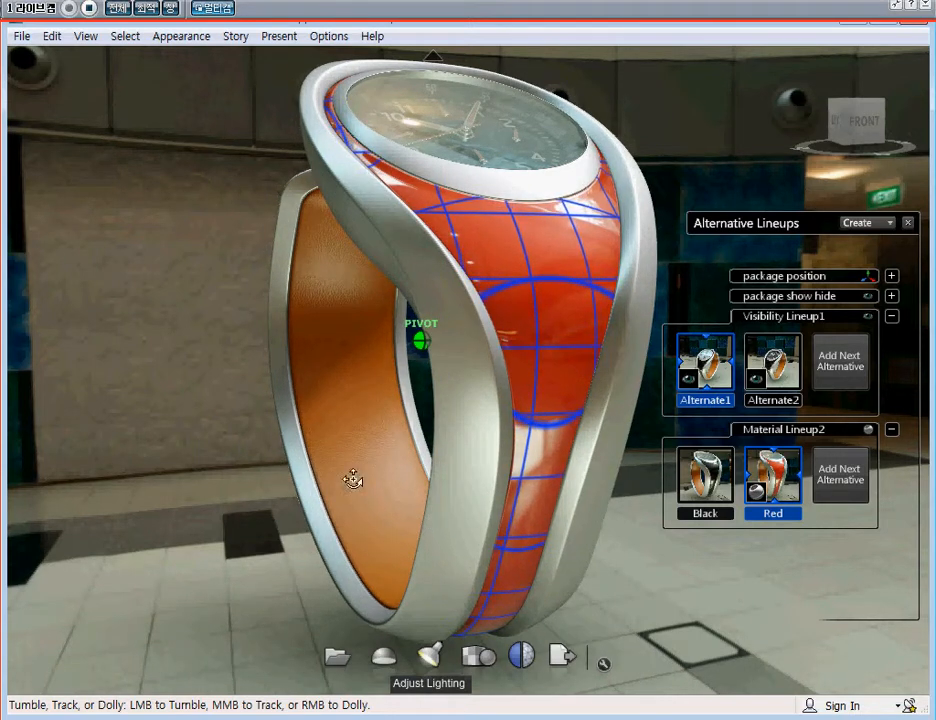
left_click(181, 38)
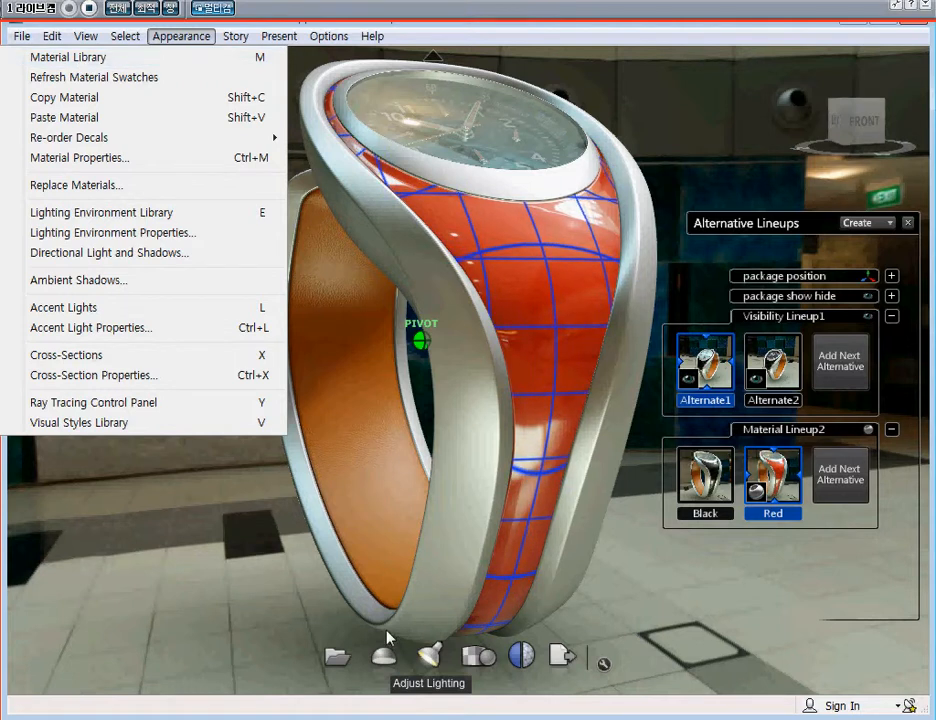
left_click(88, 68)
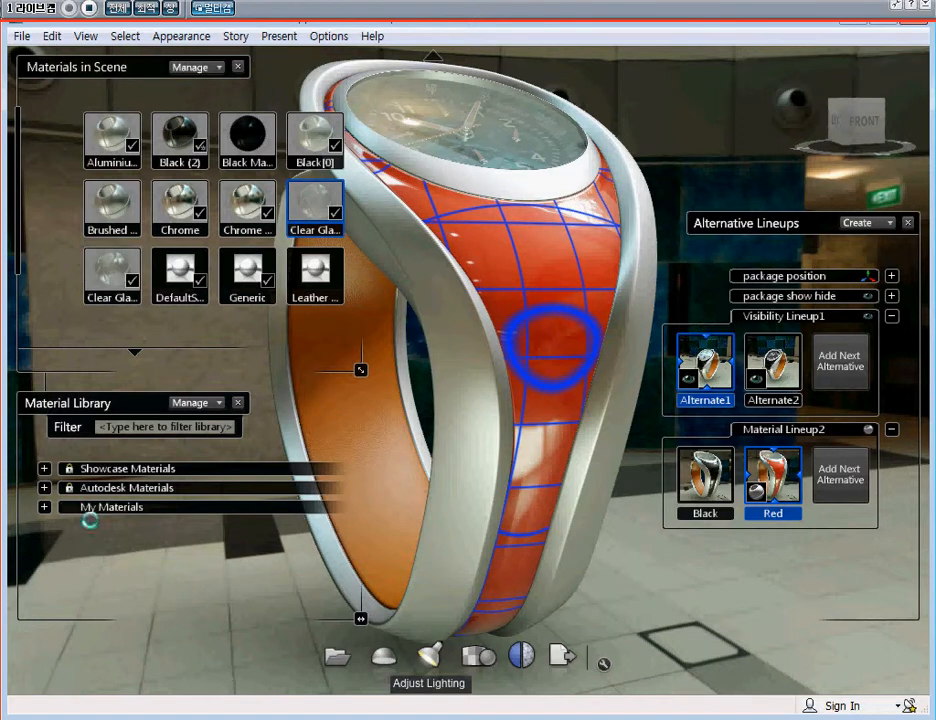
Shrink the Materials in Scene area to one row so the Material Library gets more room
key("alt")
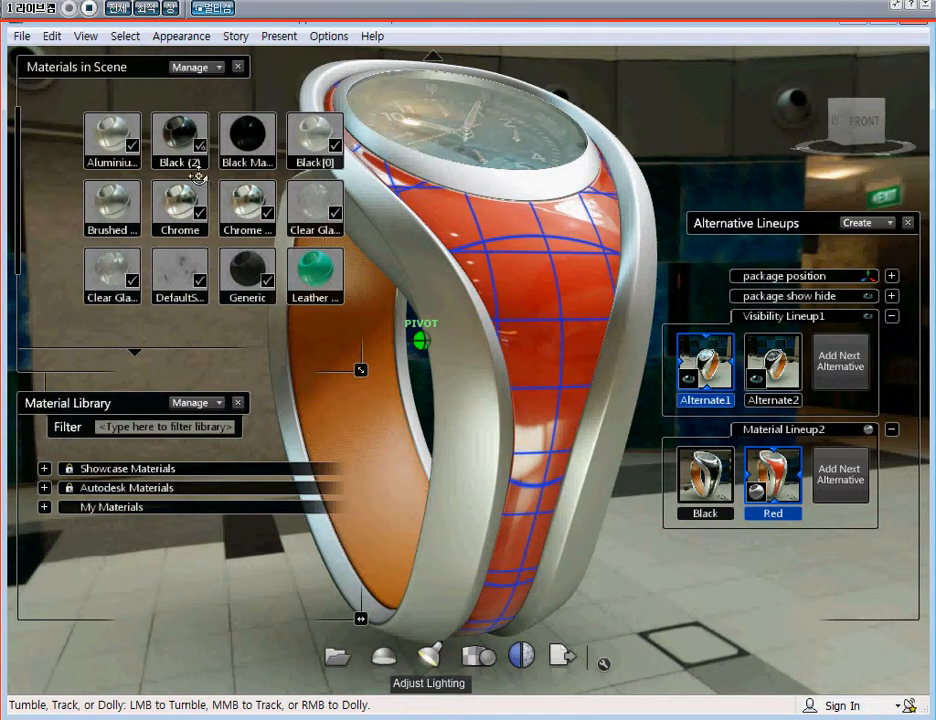
mouse_move(22, 220)
left_mouse_down()
mouse_move(22, 297)
mouse_move(26, 159)
left_mouse_up()
key("alt")
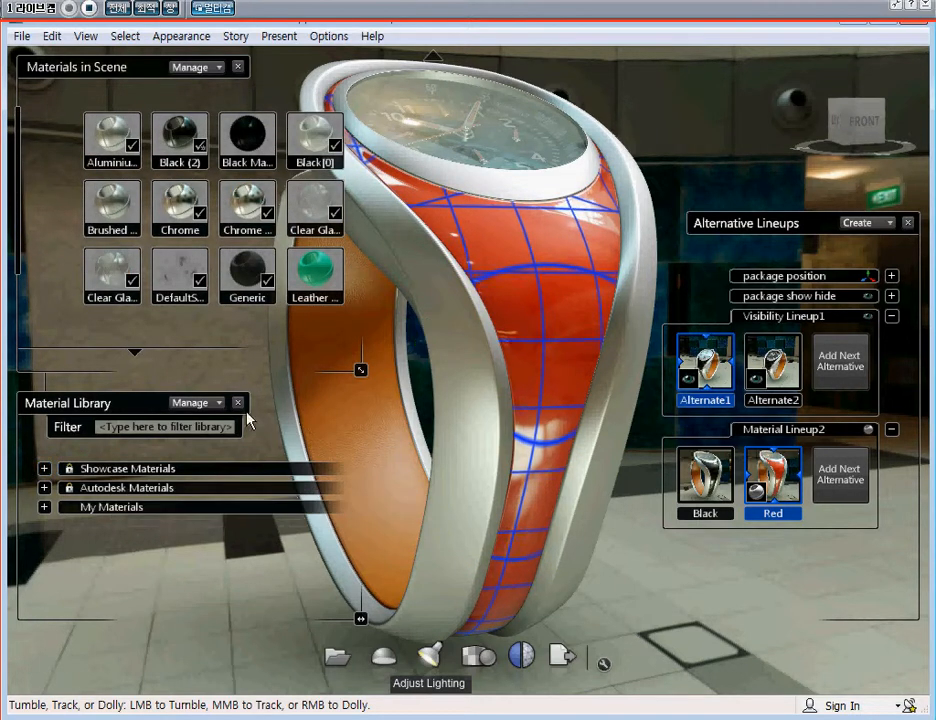
left_click_drag(365, 377, 365, 305)
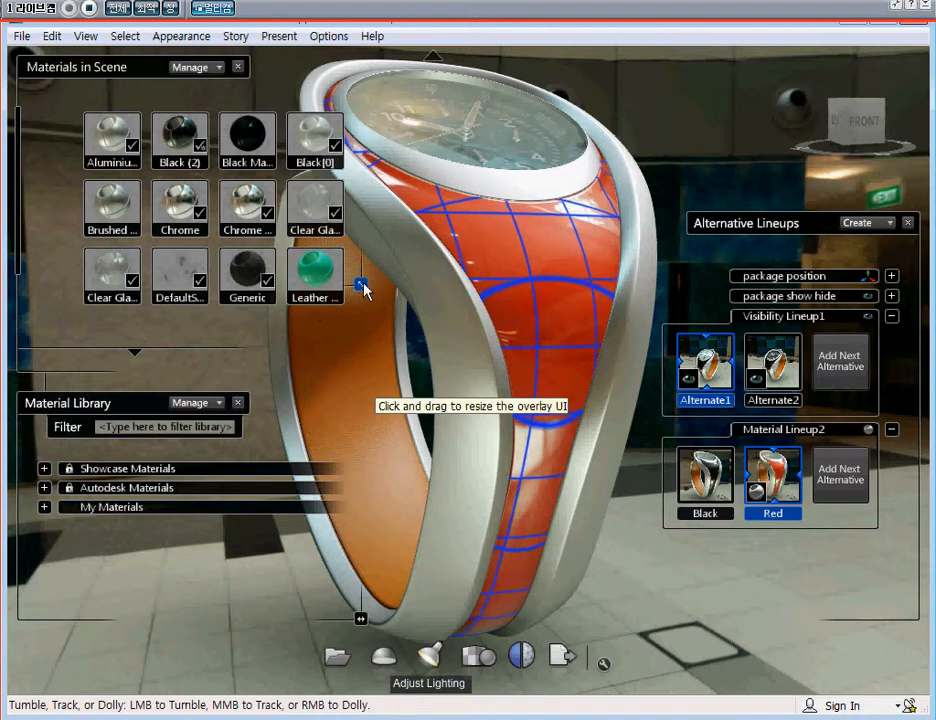
left_click_drag(363, 253, 361, 248)
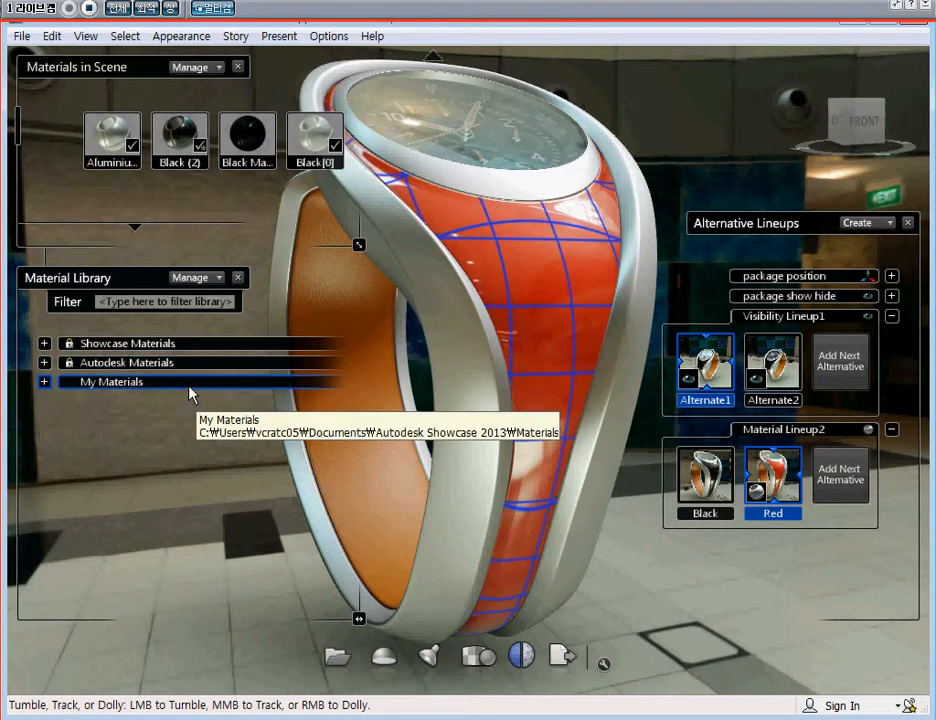
Check the contents of My Category under My Materials in the material library
left_click(45, 382)
left_click(71, 401)
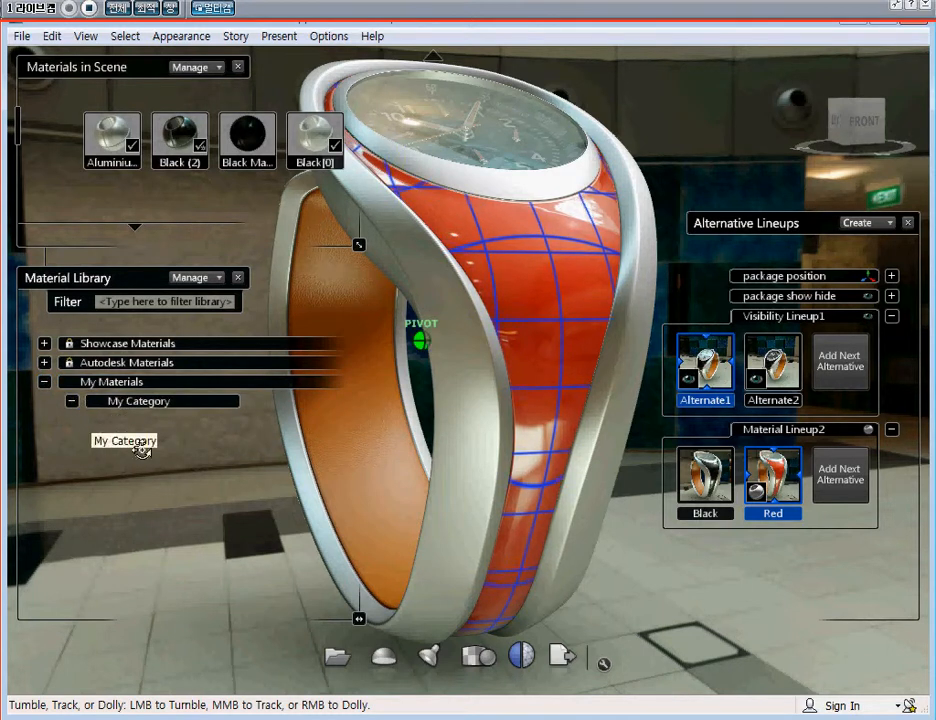
left_click(71, 401)
left_click(45, 382)
Apply the Smooth rubber from the Showcase Materials to the selected skin panel
left_click(44, 343)
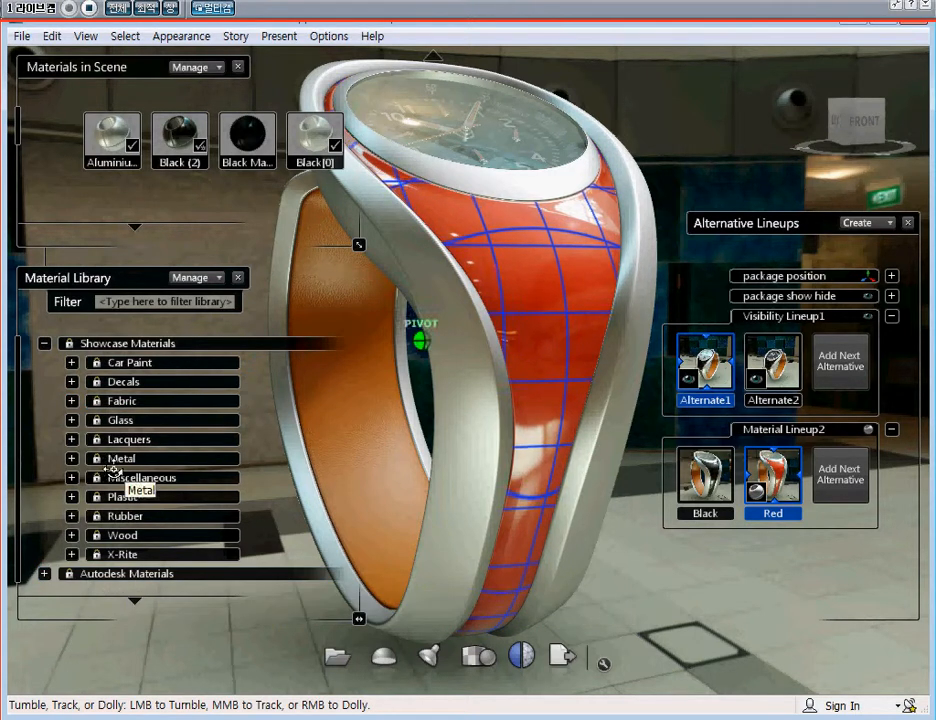
key("alt")
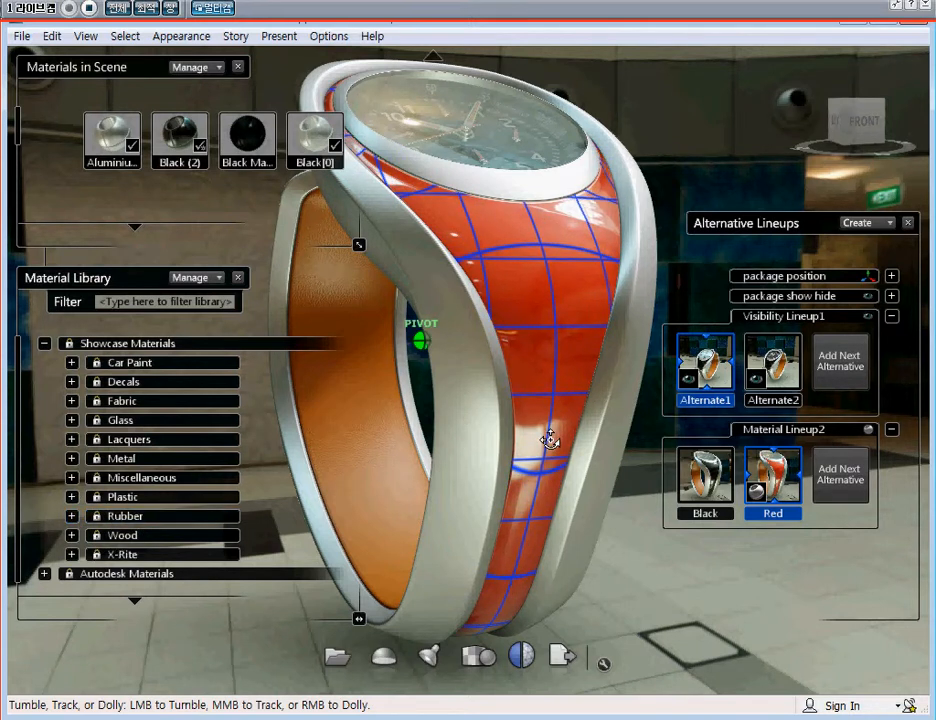
left_click(71, 516)
scroll(146, 482, "down", 3)
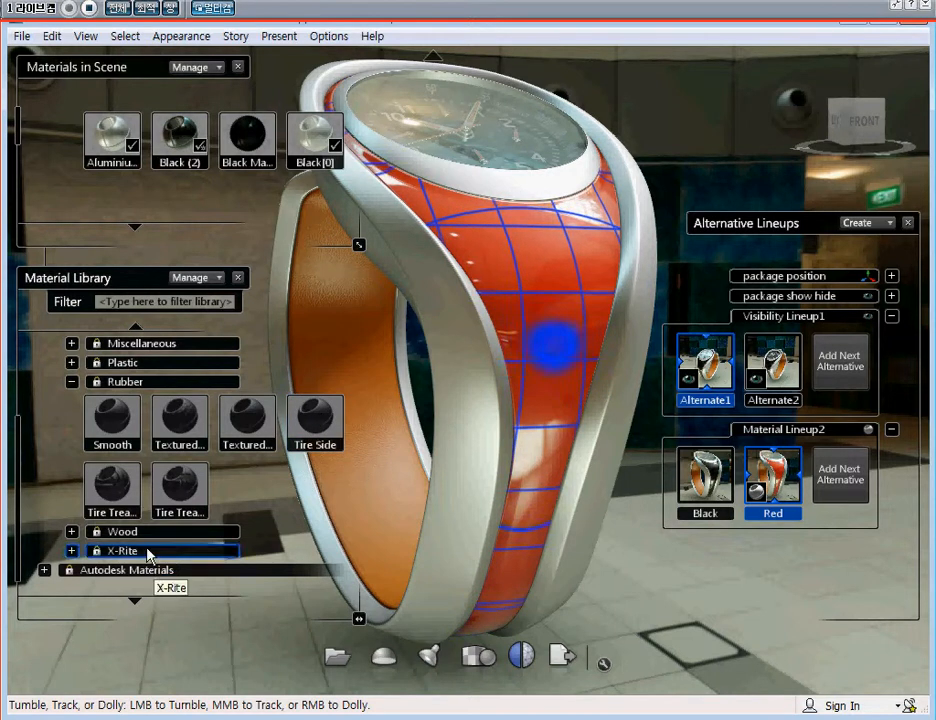
left_click(114, 432)
Examine the smooth rubber finish on the band's skin panel up close and from further away
middle_click_drag(573, 319, 566, 399, "alt")
right_click_drag(566, 399, 570, 268, "alt")
middle_click_drag(570, 268, 404, 337, "alt")
right_click_drag(404, 337, 407, 346, "alt")
mouse_move(497, 455)
left_mouse_down()
mouse_move(539, 298)
mouse_move(497, 472)
left_mouse_up()
middle_click_drag(497, 472, 575, 361)
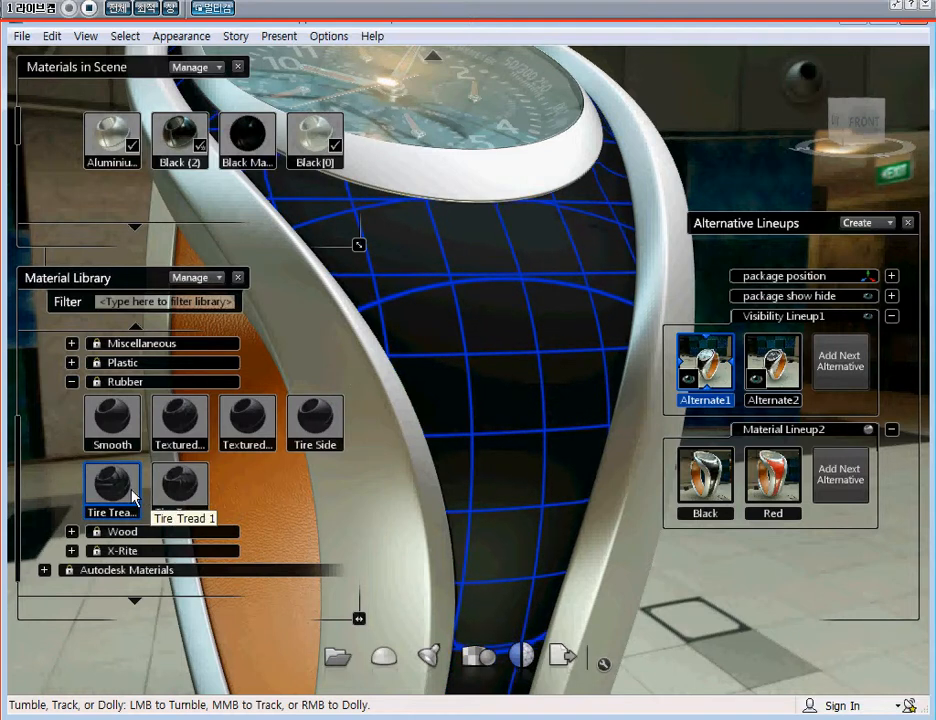
middle_click_drag(520, 392, 492, 162)
middle_click_drag(410, 398, 502, 387)
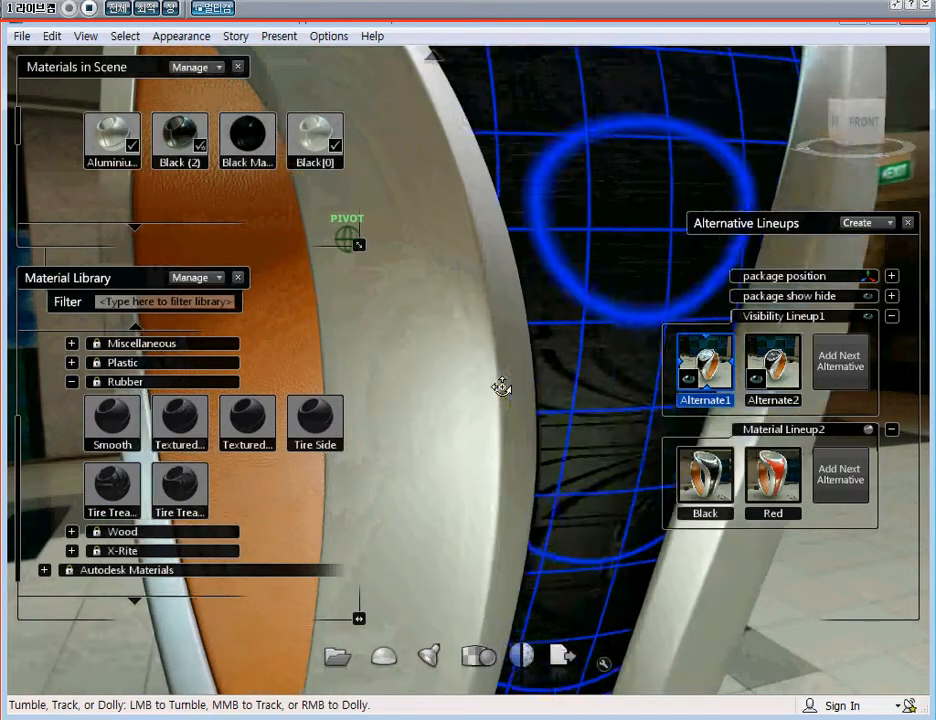
middle_click_drag(625, 416, 567, 345)
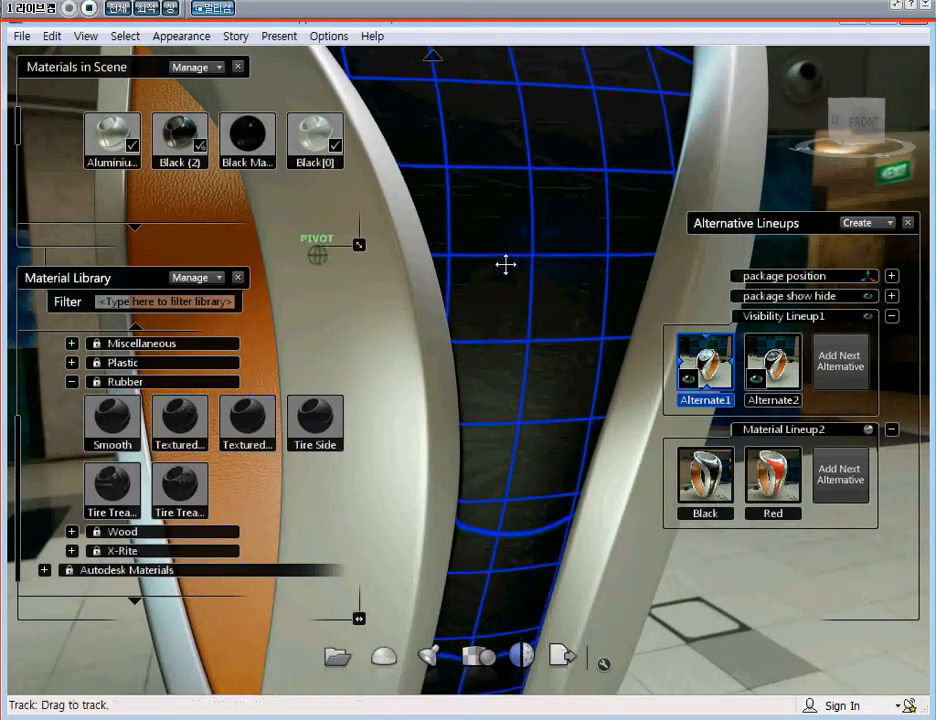
middle_click_drag(504, 265, 518, 520)
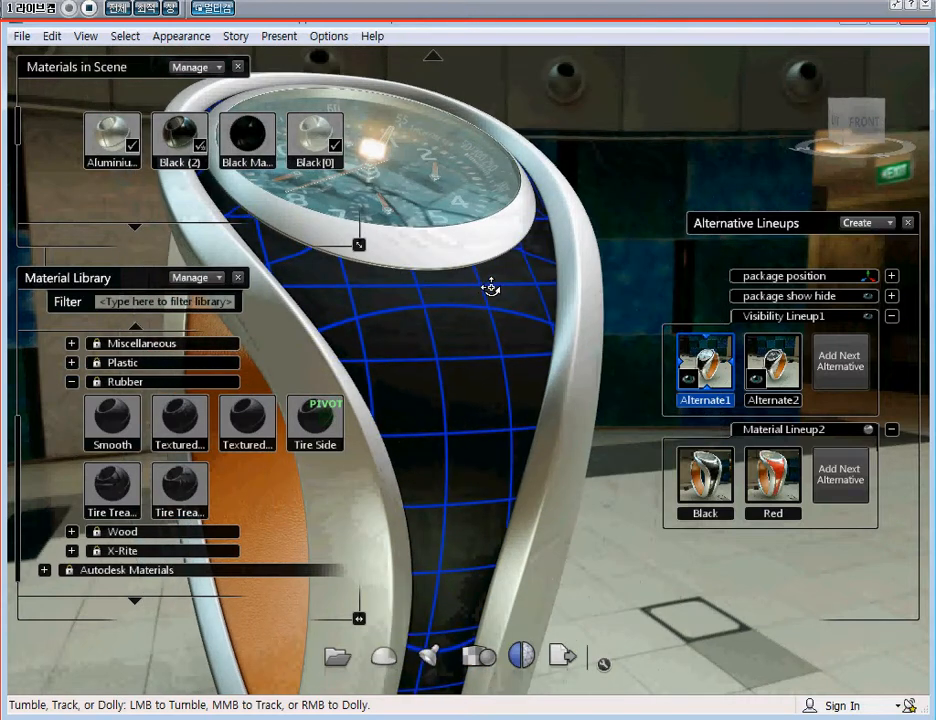
Recolor the skin panel's Smooth material to a muted blue of about RGB 96, 96, 218
right_click(491, 288)
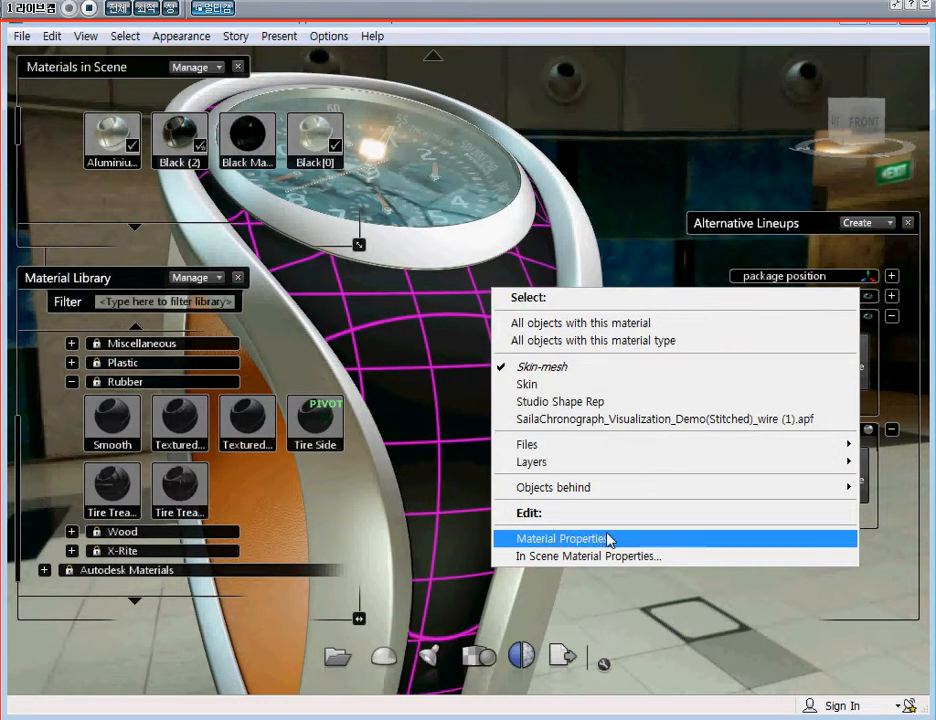
left_click(606, 539)
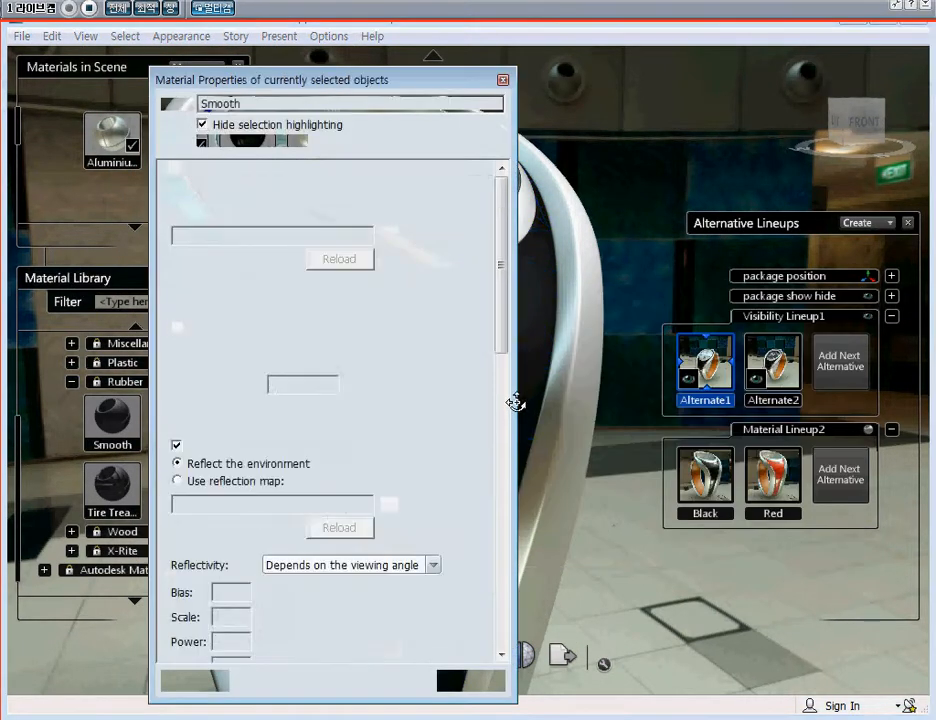
left_click(283, 196)
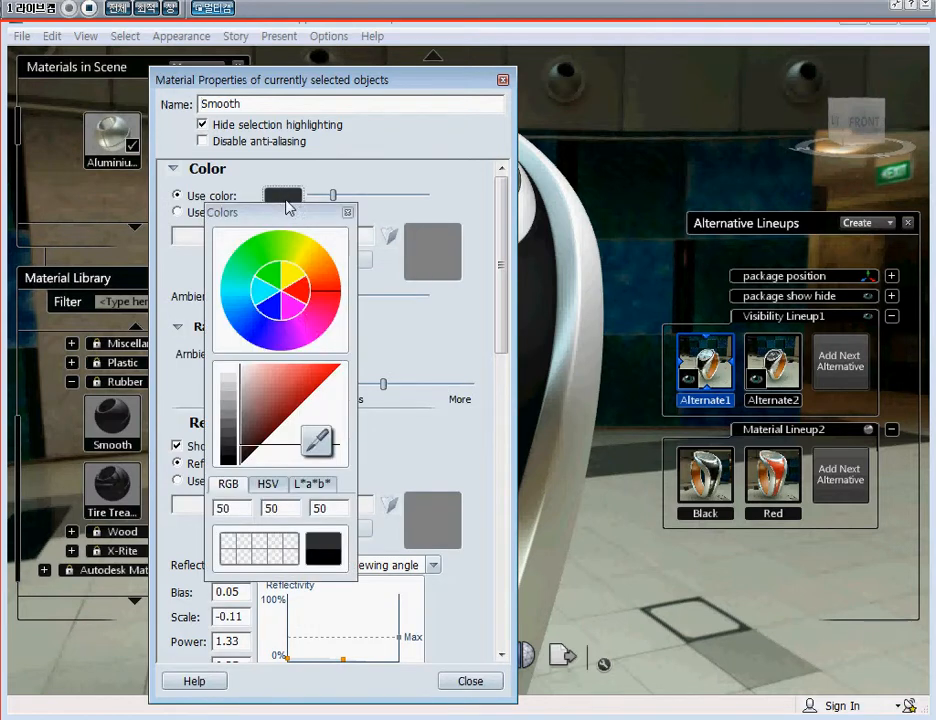
left_click(319, 272)
left_click(266, 314)
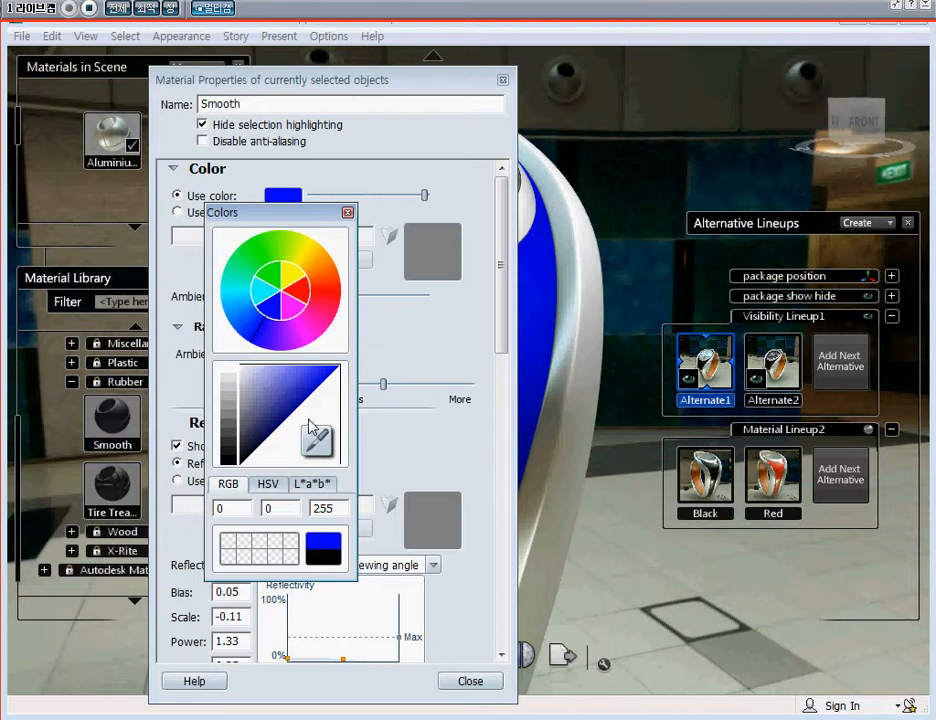
left_click(265, 377)
mouse_move(267, 385)
left_mouse_down()
mouse_move(259, 387)
mouse_move(291, 390)
left_mouse_up()
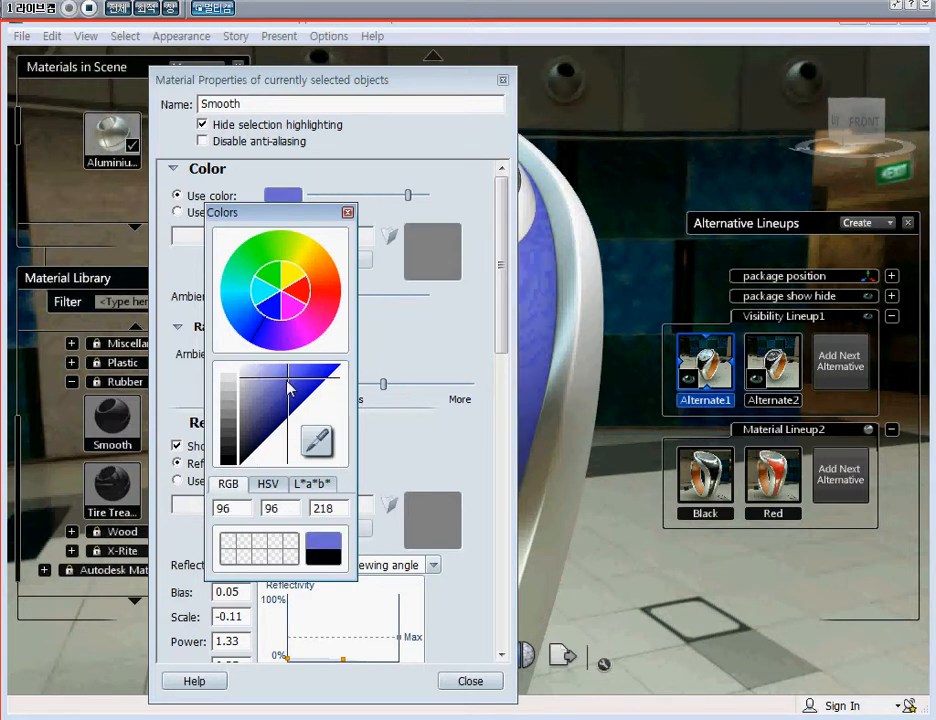
left_click(347, 213)
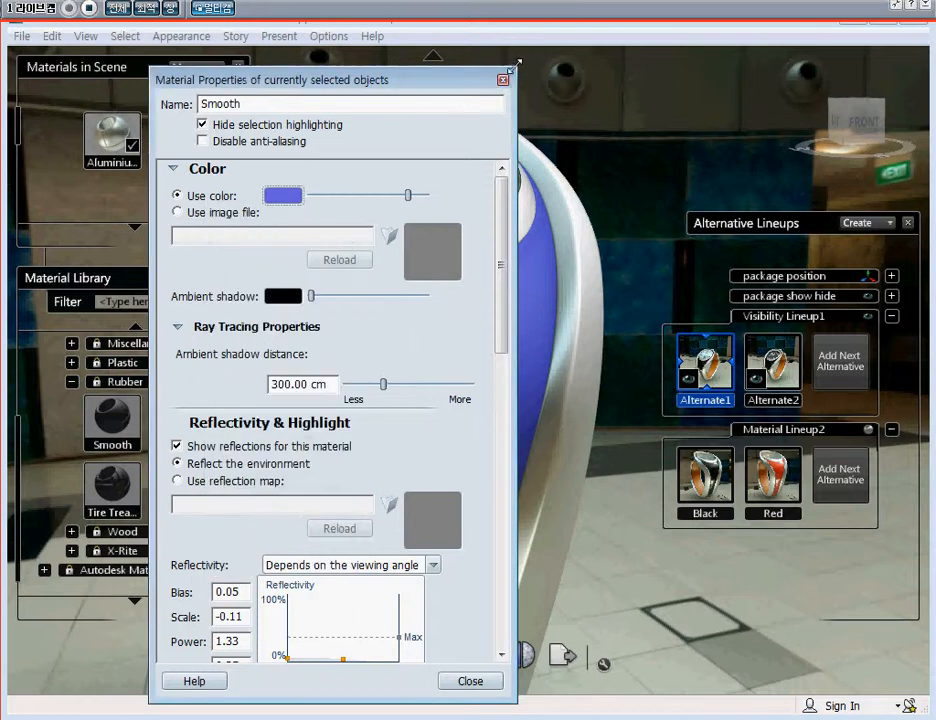
left_click(503, 82)
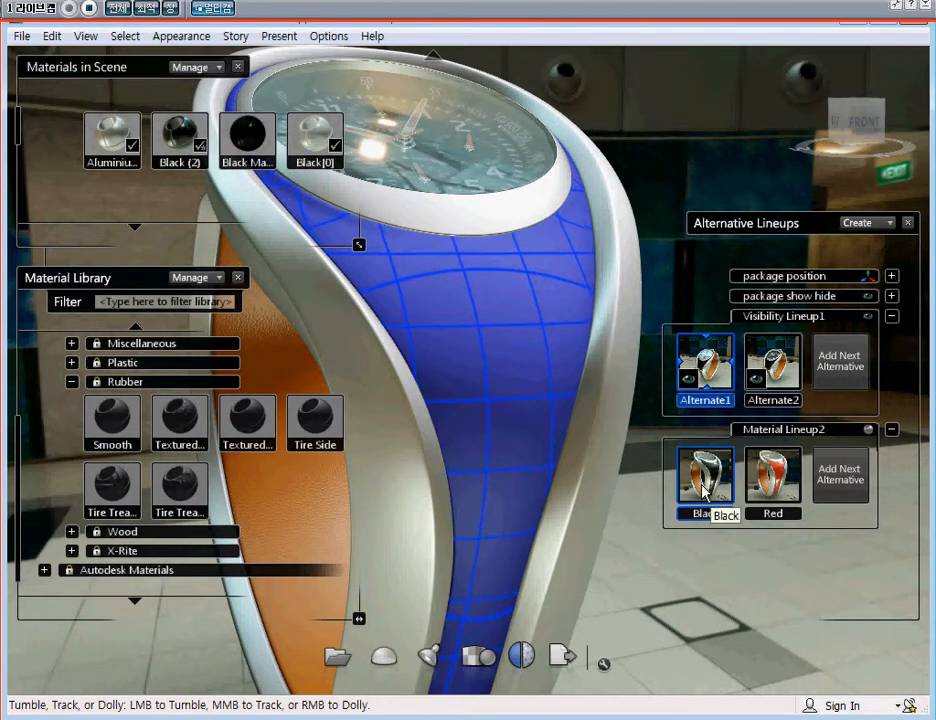
Add the blue skin panel as the next alternative in Material Lineup2, name it Blue and deselect the panel
left_click(843, 481)
double_click(842, 488)
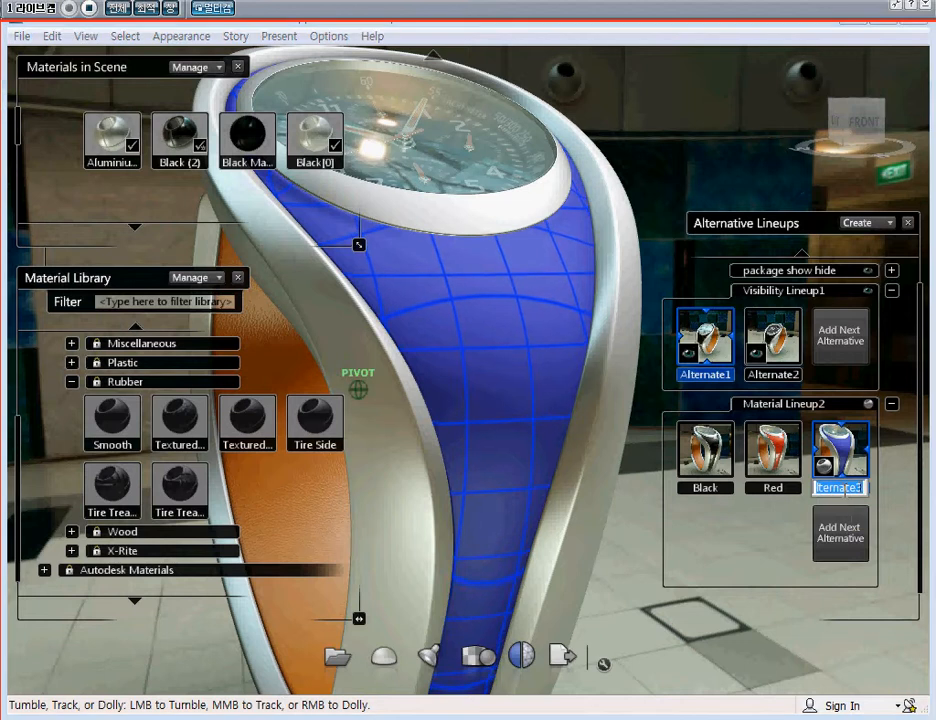
type("Blue")
key("Return")
middle_click_drag(449, 268, 520, 190)
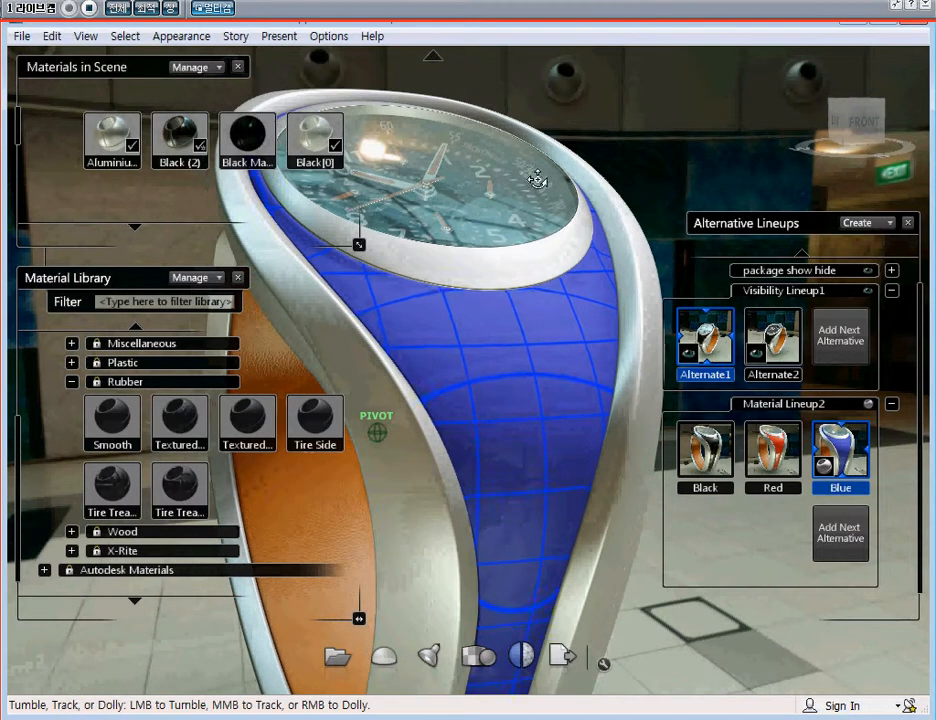
key("Escape")
Preview the Black, Red and Blue material alternatives one after another on the watch
scroll(518, 358, "up", 2)
middle_click_drag(518, 358, 516, 340)
left_click(700, 455)
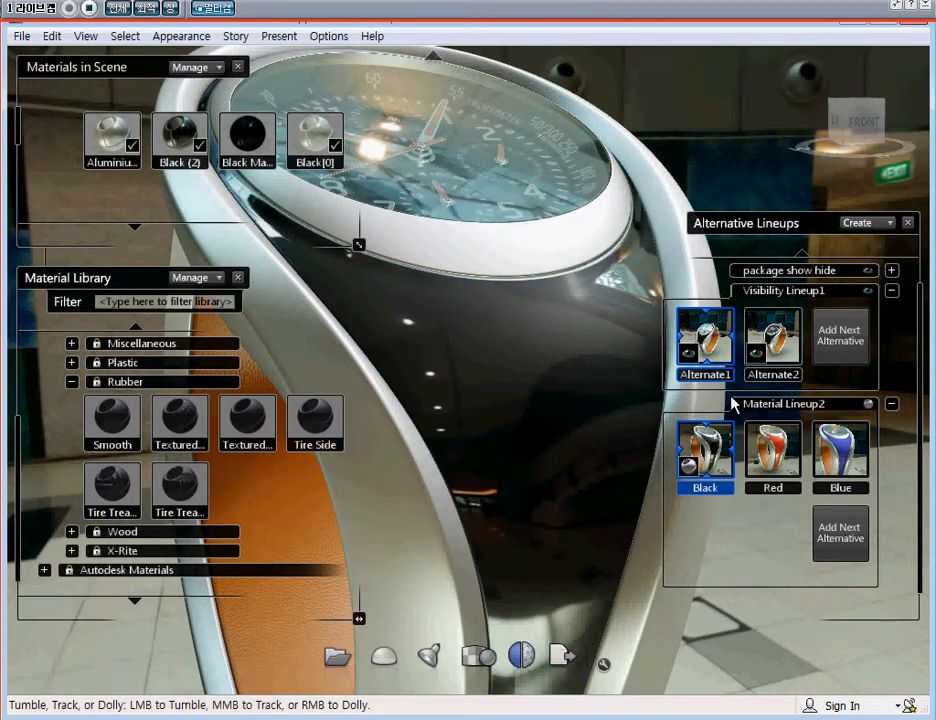
left_click(773, 452)
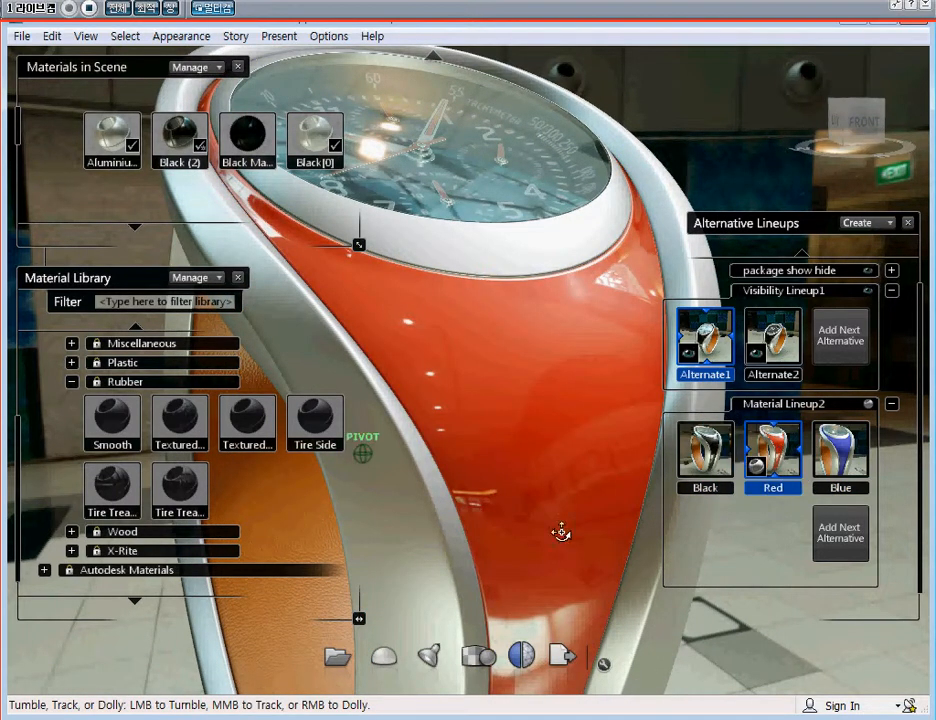
left_click(843, 446)
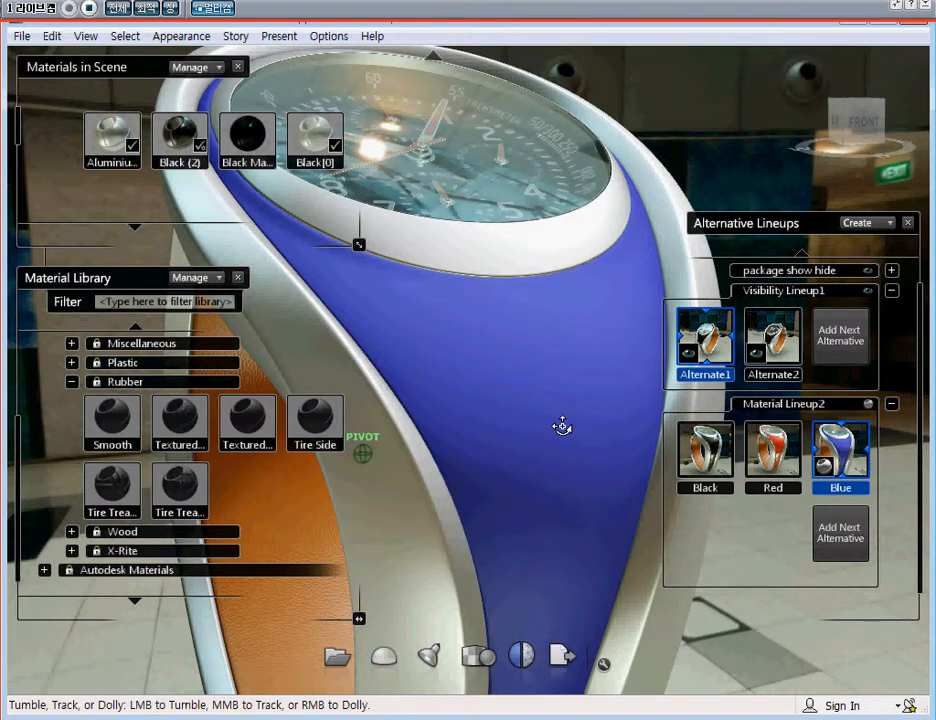
left_click_drag(559, 431, 564, 423)
scroll(564, 422, "down", 3)
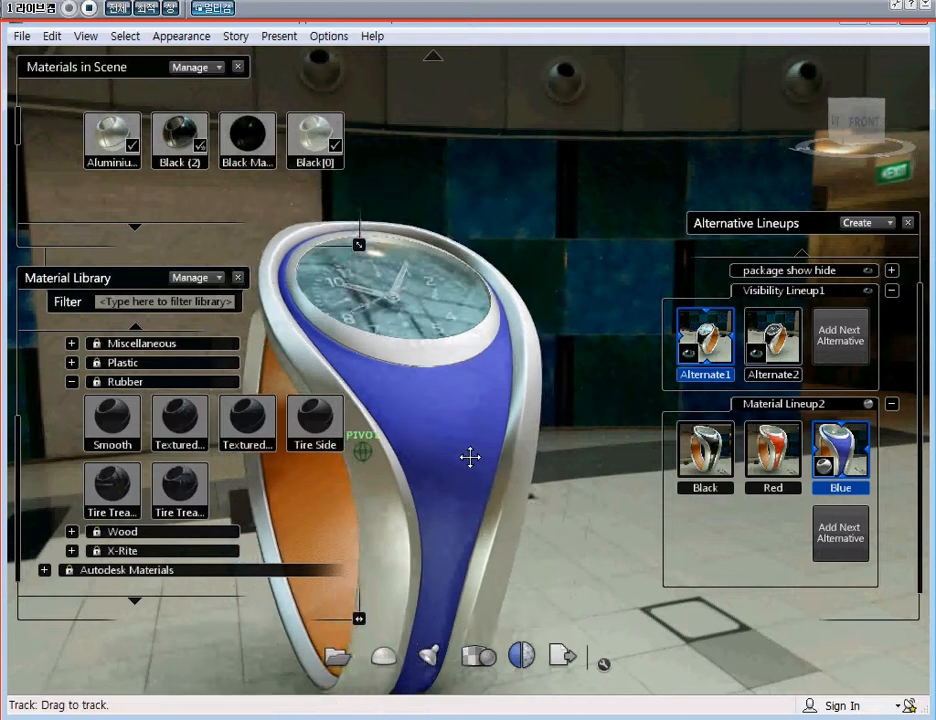
middle_click_drag(470, 458, 494, 415)
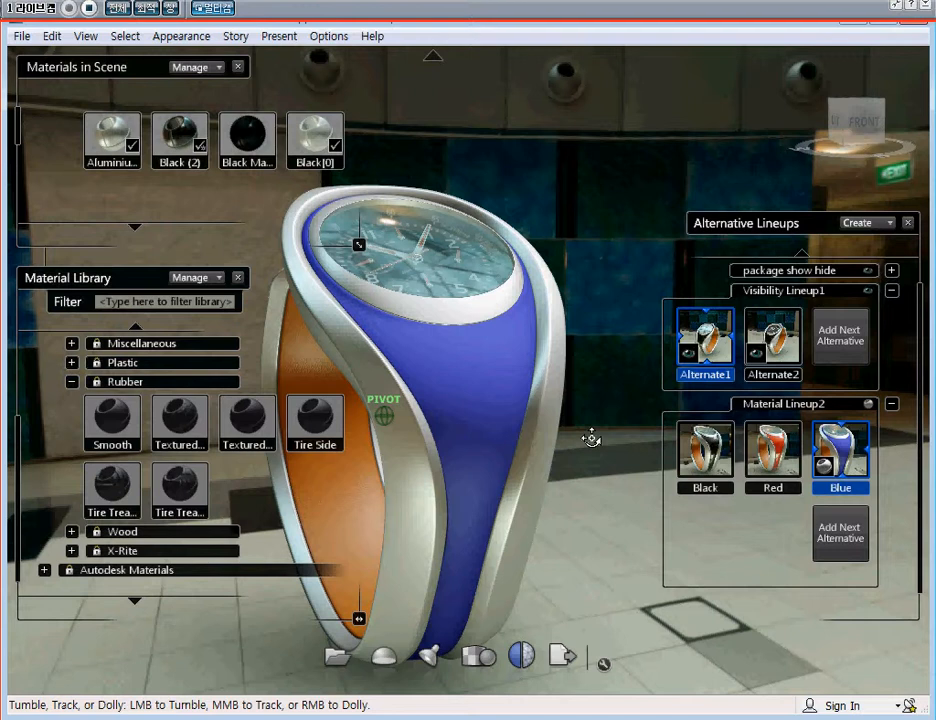
Compare the three skin panel materials on the whole watch by cycling repeatedly through Black, Red and Blue
left_click(705, 450)
middle_click_drag(560, 411, 591, 370)
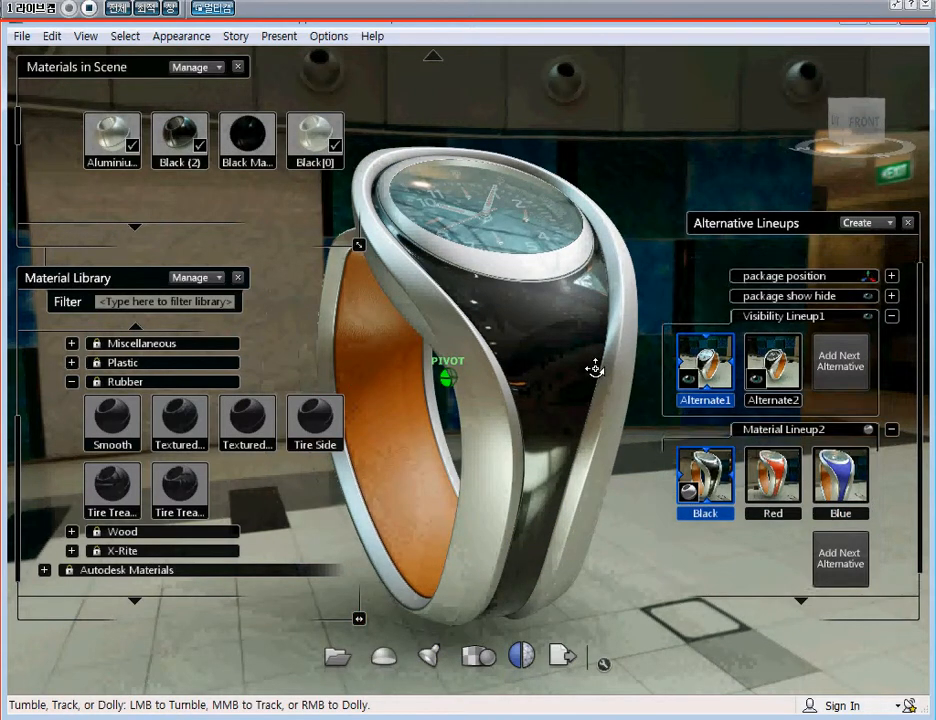
right_click_drag(535, 307, 282, 216)
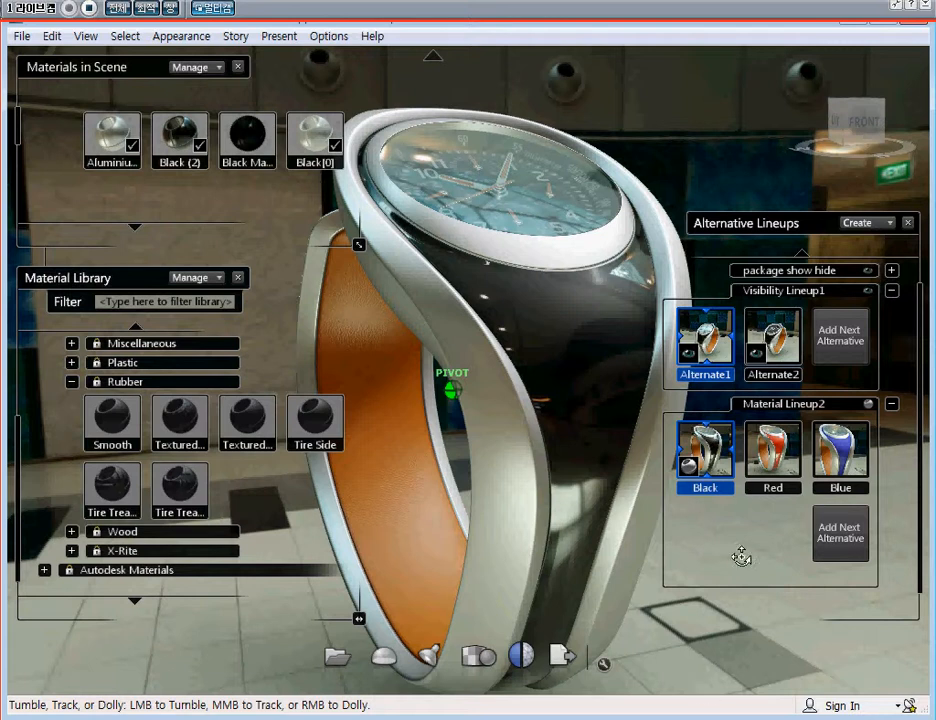
left_click(770, 448)
left_click(858, 455)
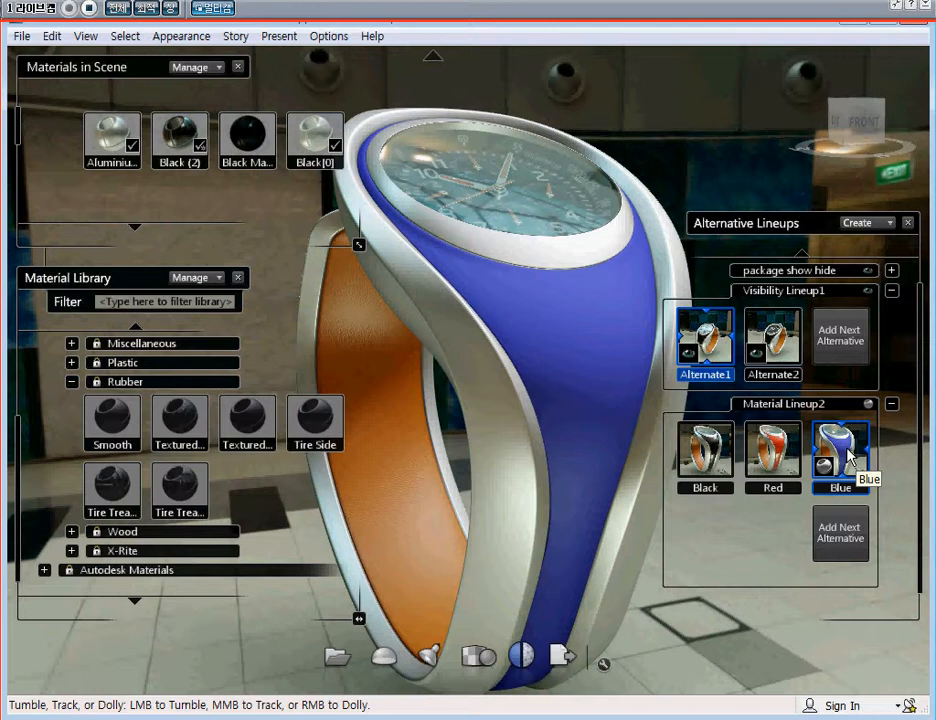
left_click(778, 455)
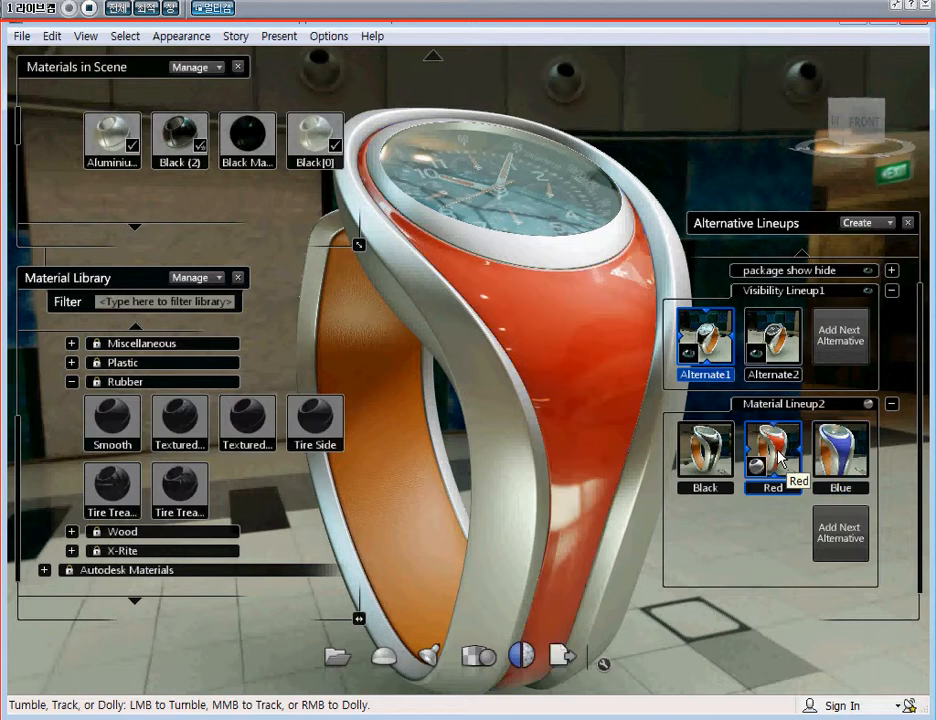
left_click(722, 458)
left_click(768, 456)
left_click(826, 455)
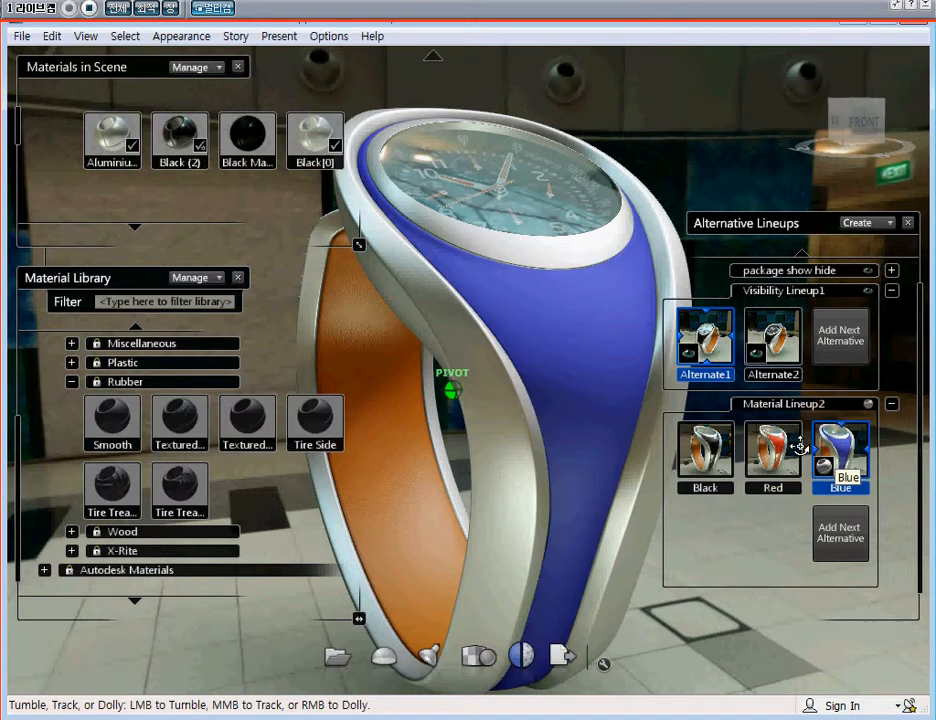
left_click(770, 455)
left_click(712, 458)
left_click(785, 458)
left_click(828, 448)
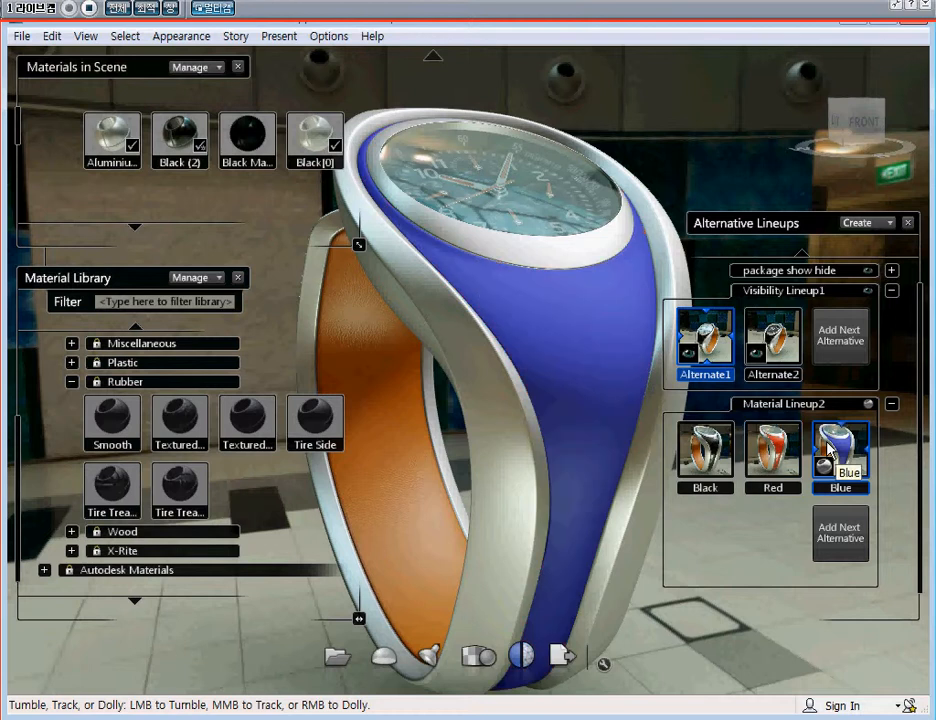
Switch to the Red alternative and recolor the skin panel's material to magenta, RGB 226, 0, 255
left_click(784, 472)
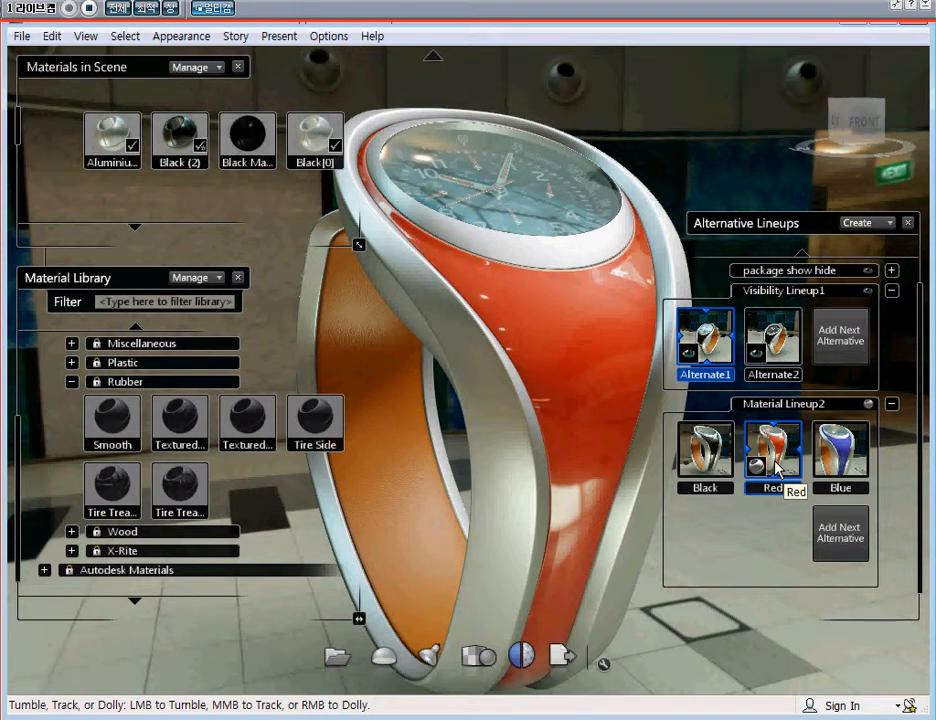
mouse_move(560, 430)
left_mouse_down()
mouse_move(539, 359)
mouse_move(547, 326)
mouse_move(538, 321)
left_mouse_up()
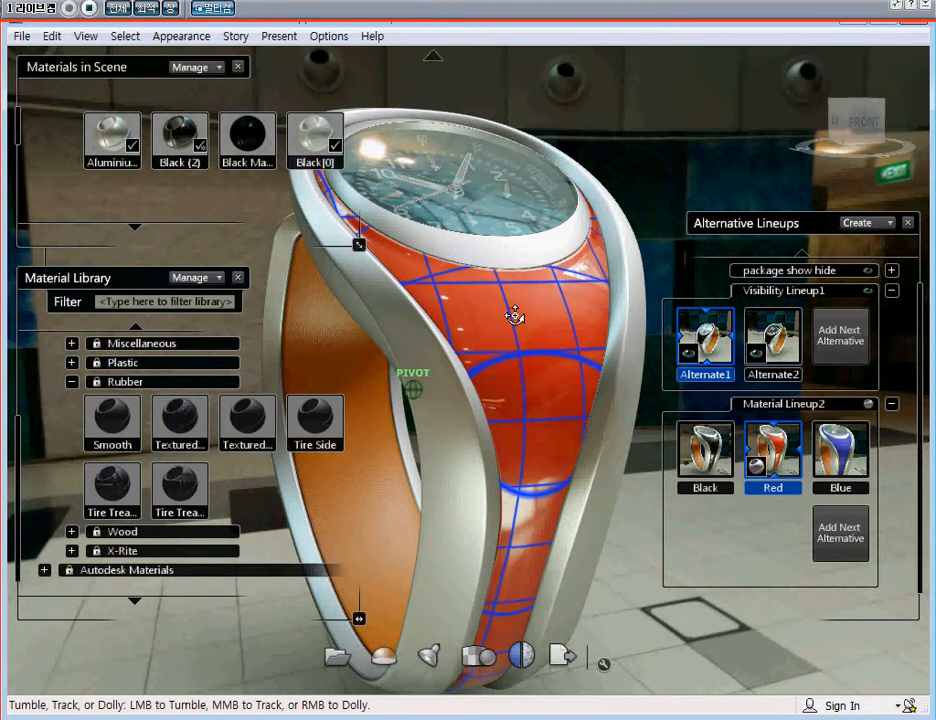
right_click(513, 316)
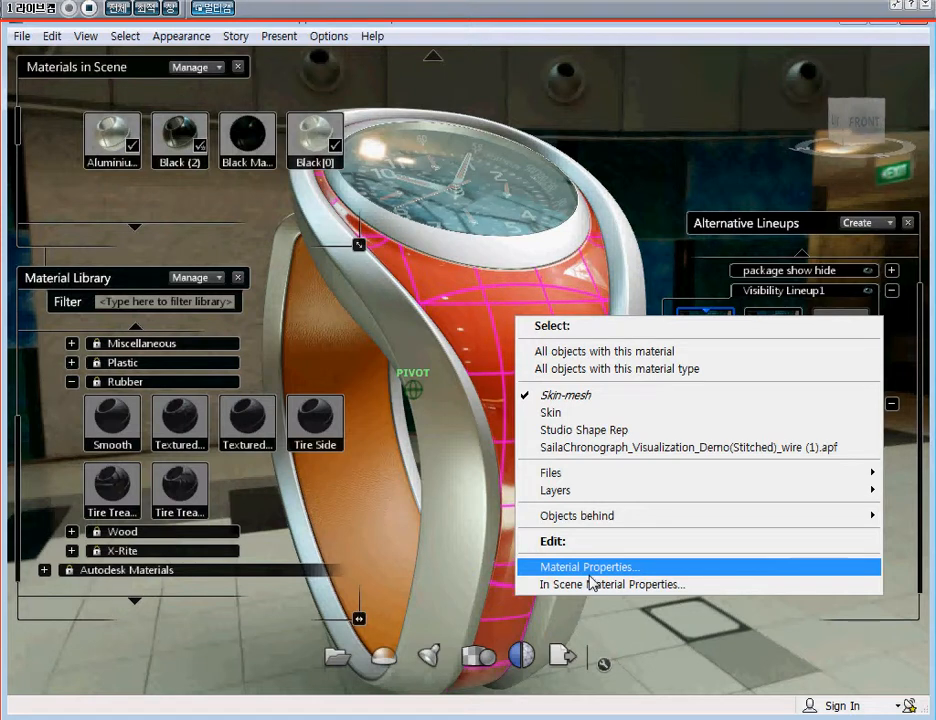
left_click(590, 570)
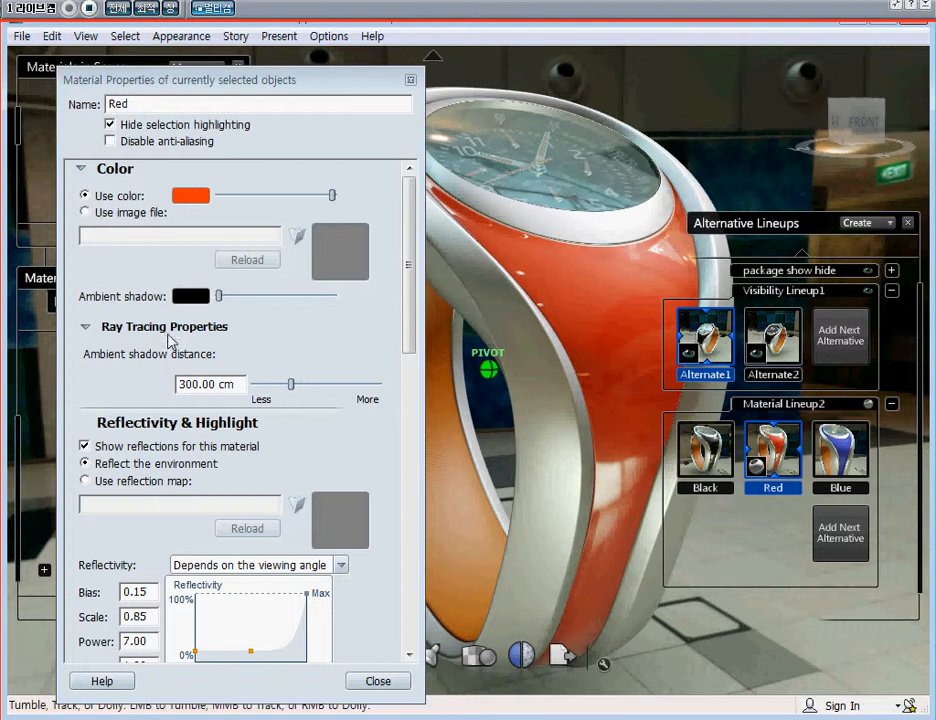
left_click(192, 196)
left_click_drag(313, 278, 277, 355)
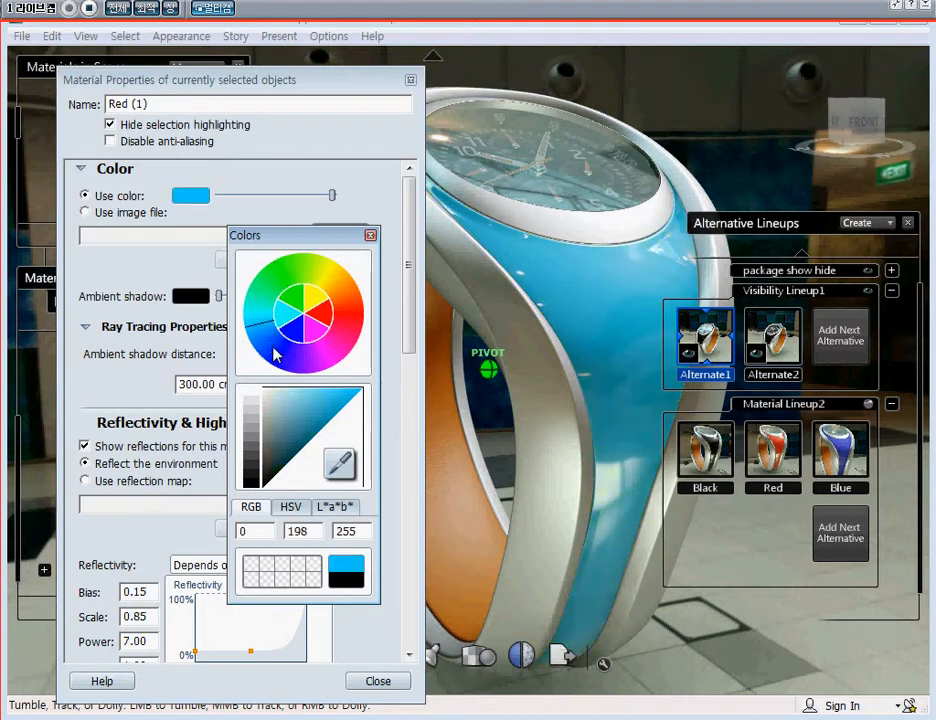
left_click(323, 363)
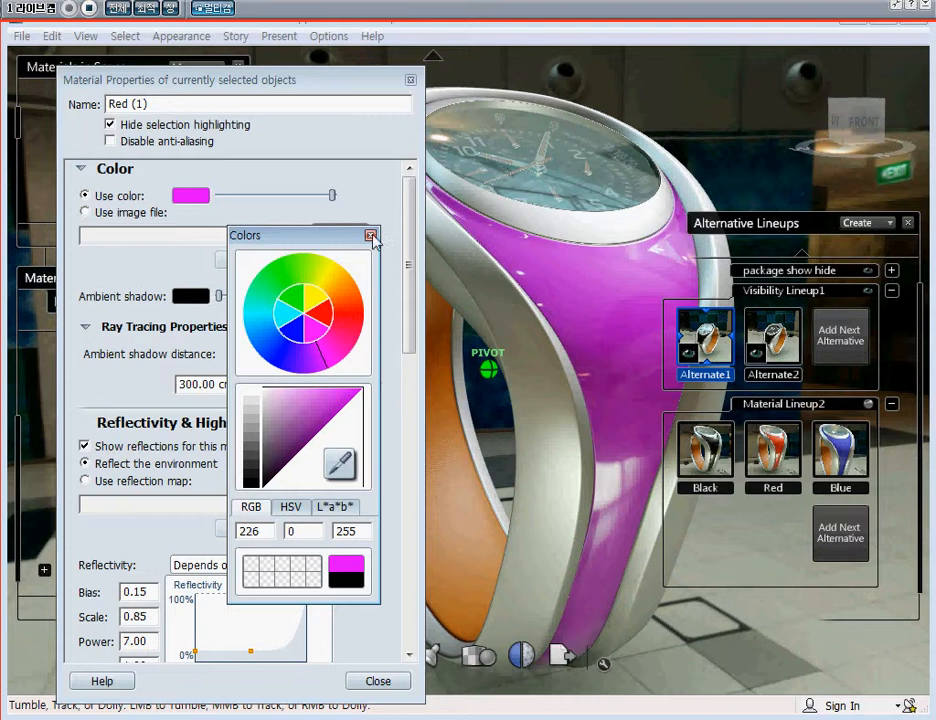
left_click(371, 236)
Reshape the skin material's reflectivity curve to bias 0.11, scale 0.57, power 1.08 and max 0.48
middle_click_drag(593, 423, 582, 405)
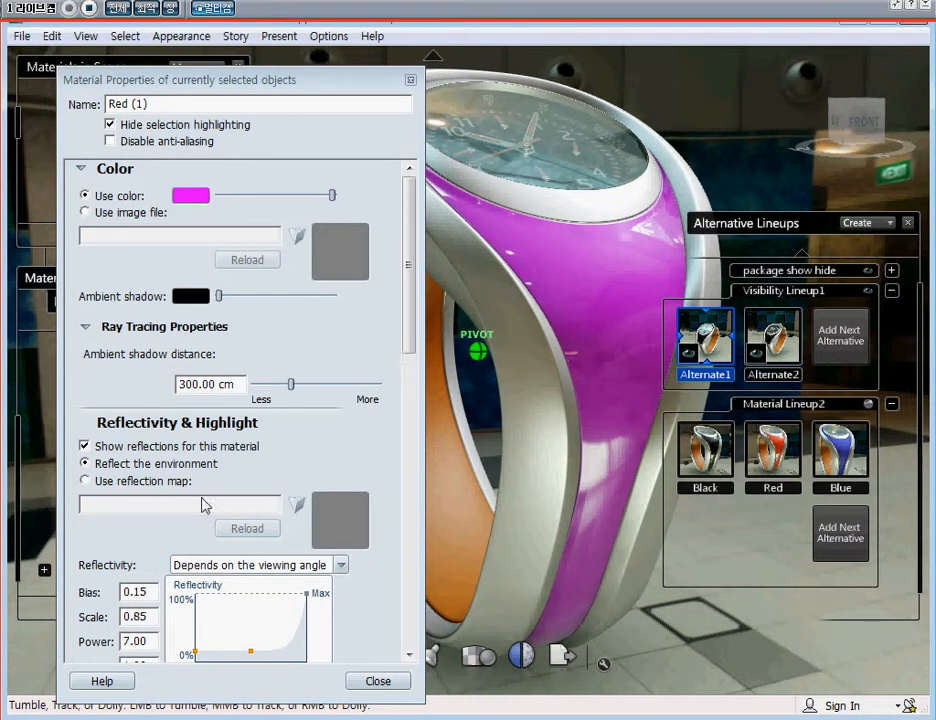
left_click_drag(411, 265, 408, 375)
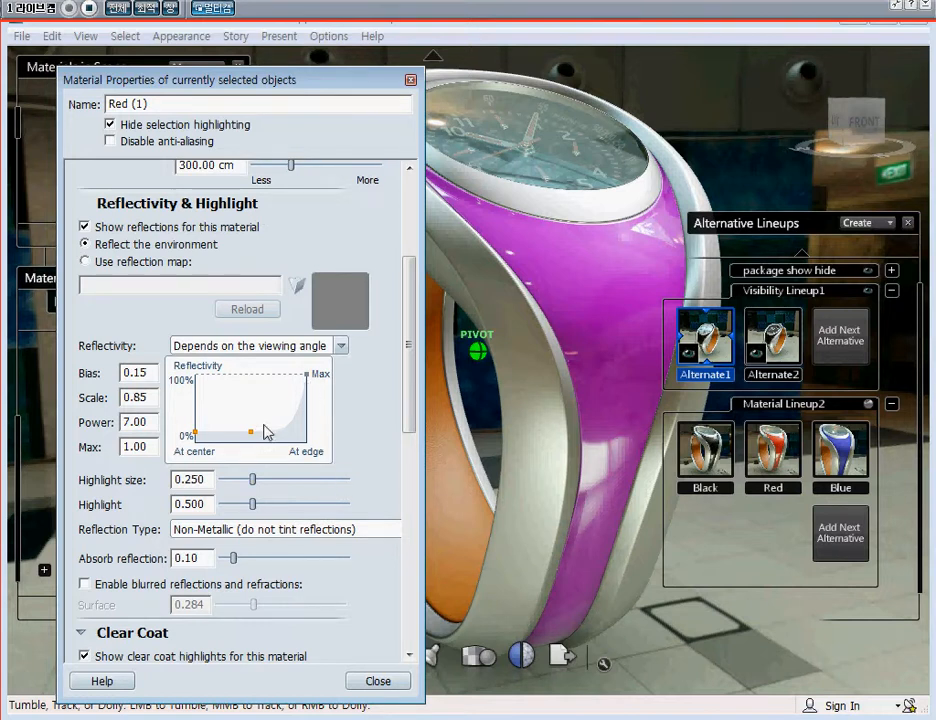
left_click_drag(256, 438, 282, 433)
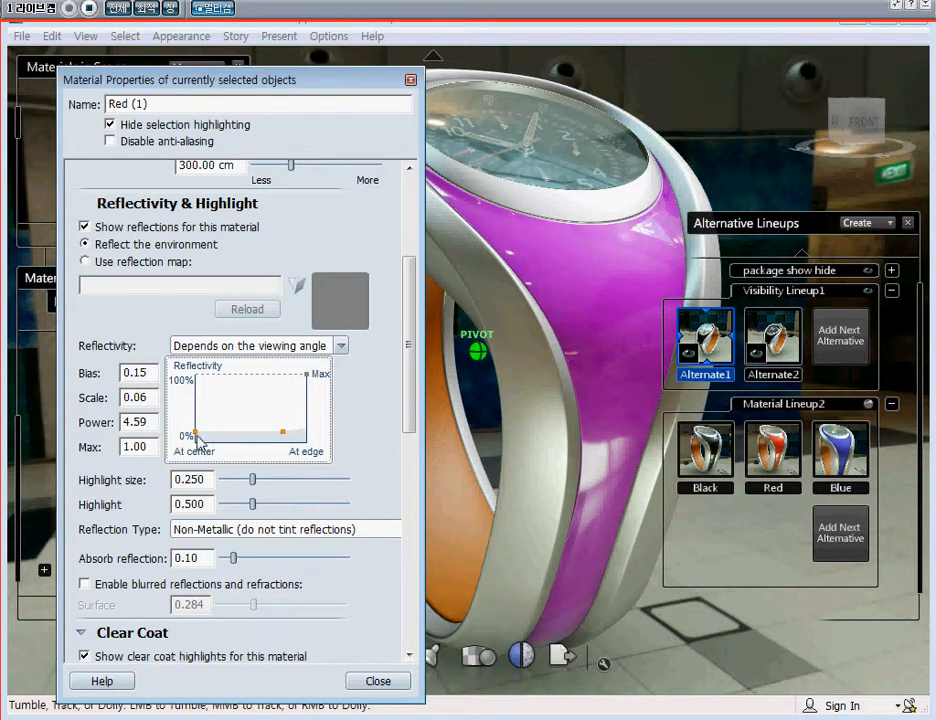
left_click_drag(195, 432, 195, 437)
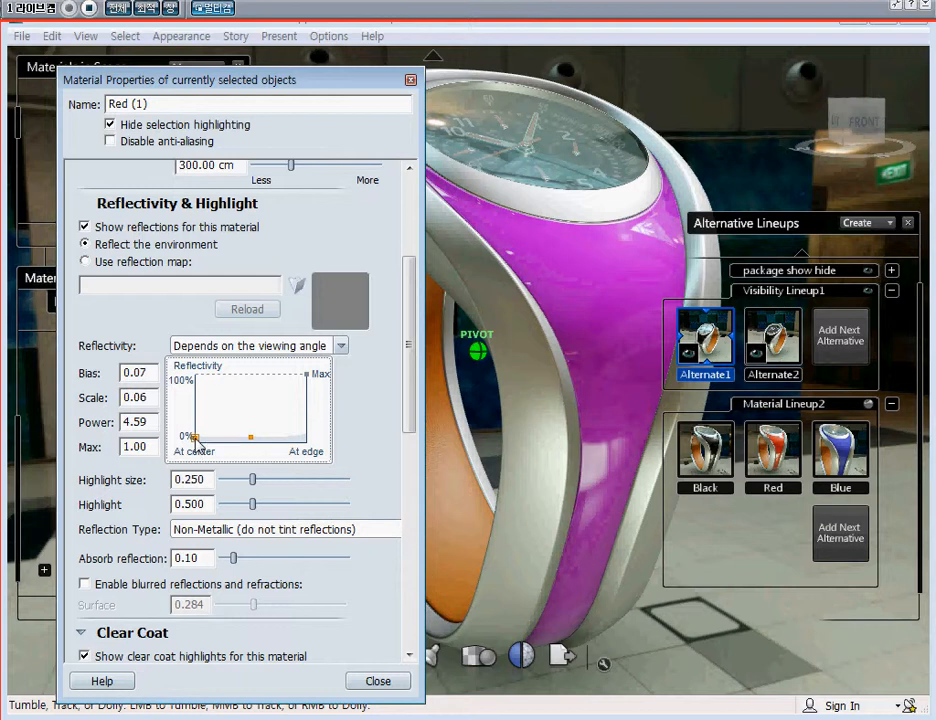
left_click_drag(256, 443, 290, 406)
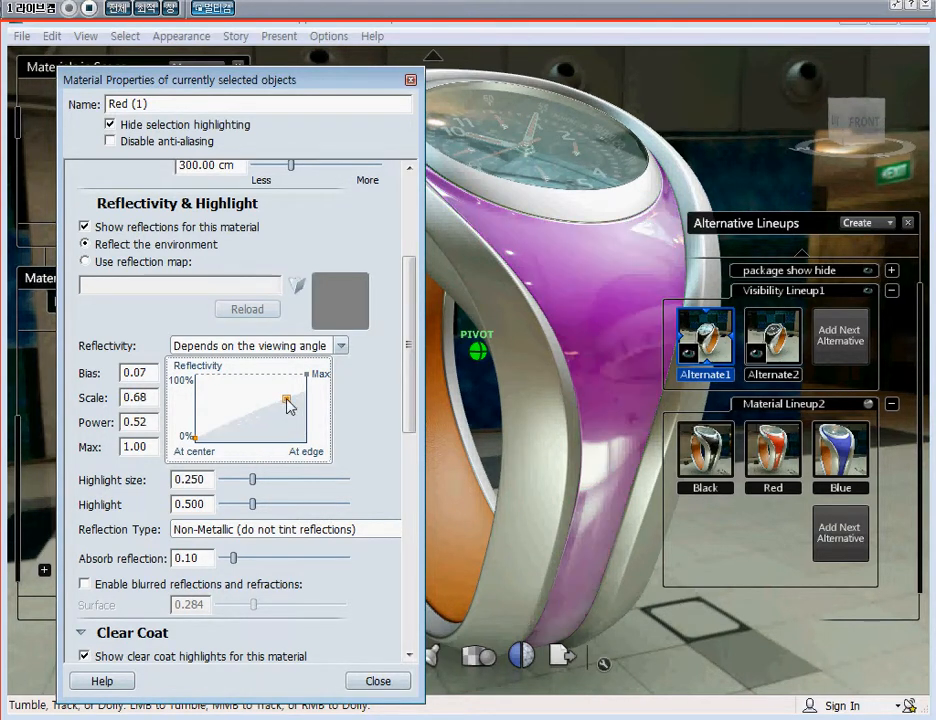
left_click_drag(286, 399, 272, 418)
left_click_drag(197, 440, 194, 434)
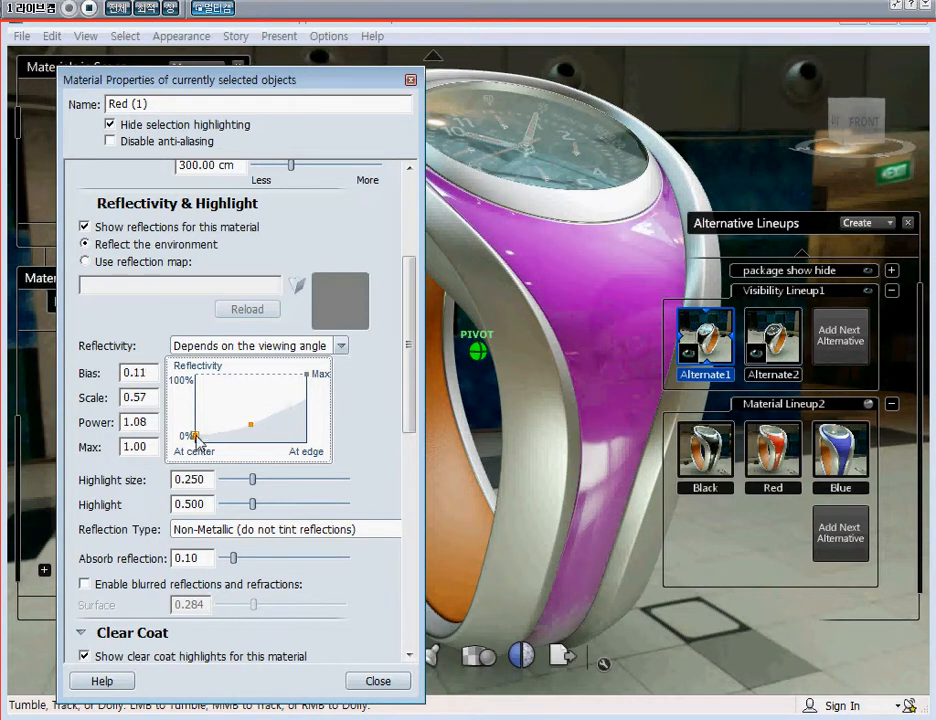
left_click_drag(307, 375, 307, 409)
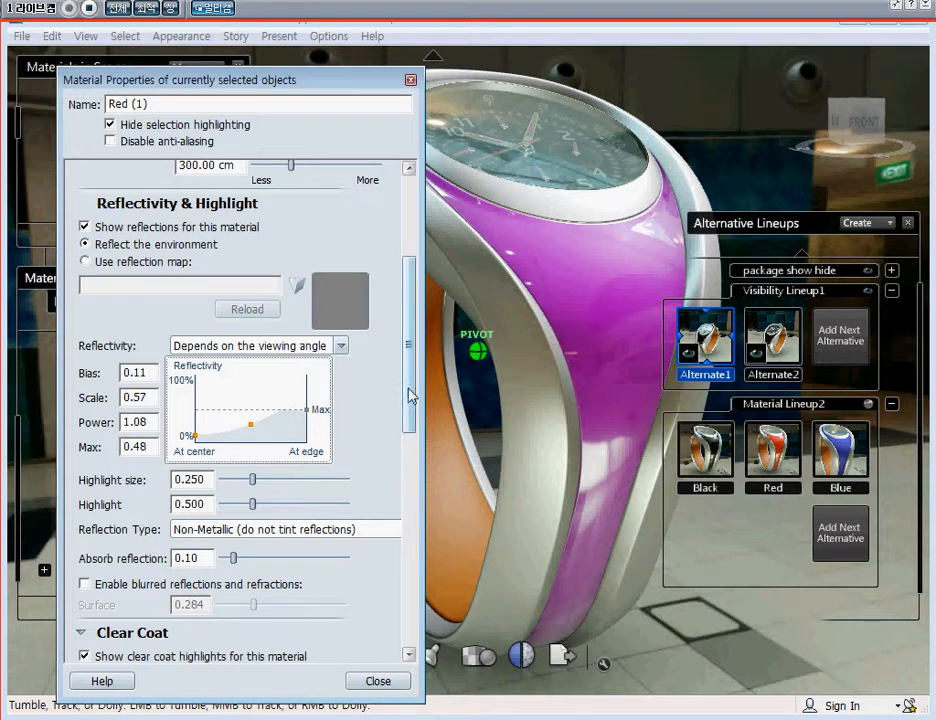
Reduce the skin material's highlight size to 0.123 and set its absorb reflection to 0.42
mouse_move(254, 484)
left_mouse_down()
mouse_move(232, 484)
mouse_move(321, 481)
mouse_move(237, 479)
left_mouse_up()
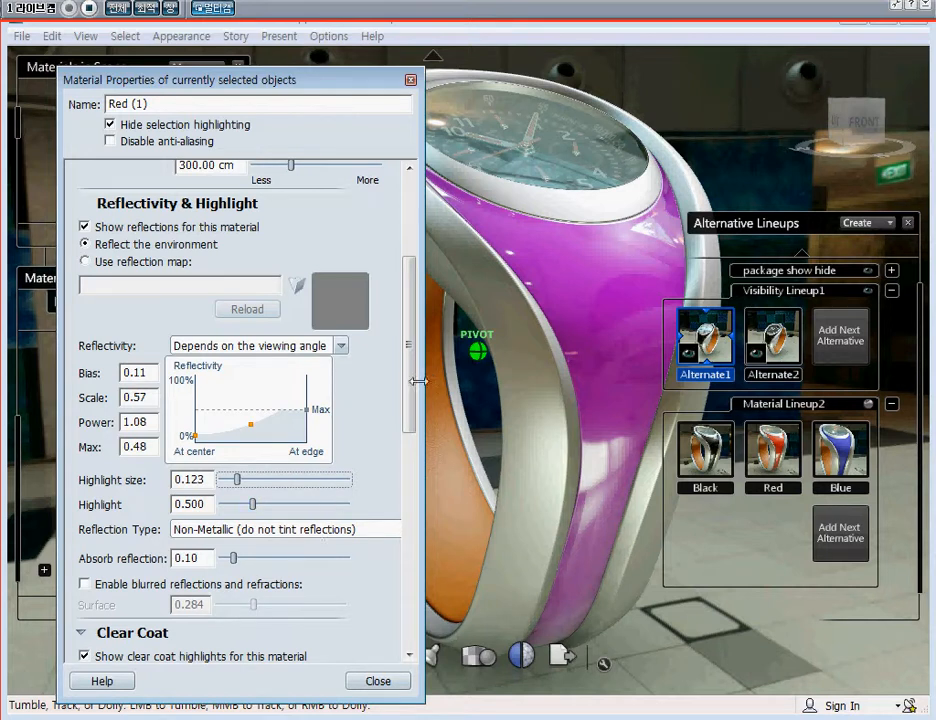
scroll(411, 405, "down", 3)
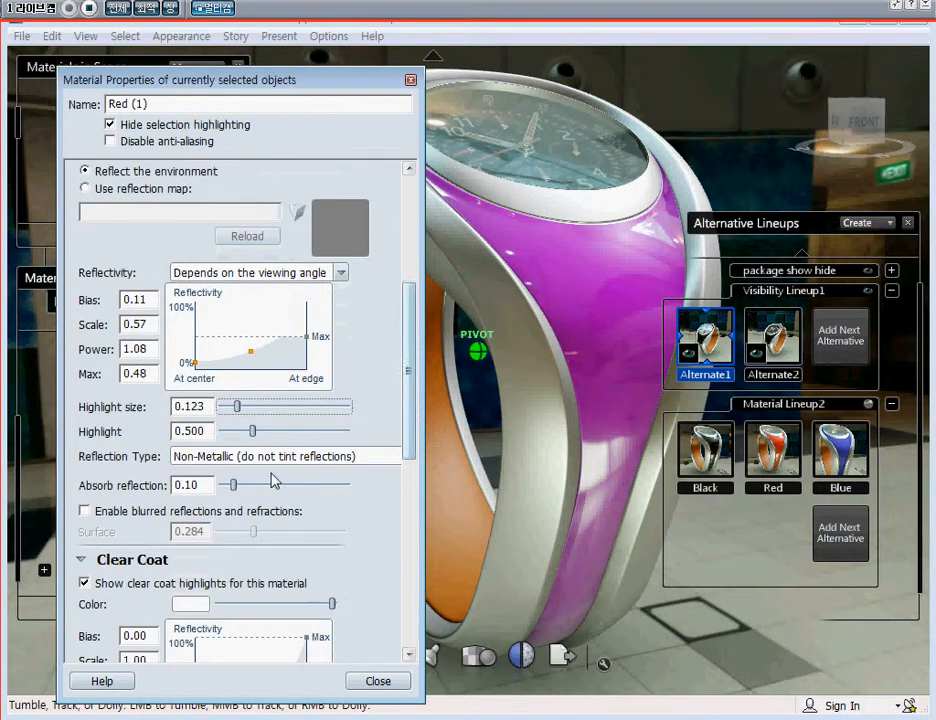
left_click_drag(234, 484, 349, 484)
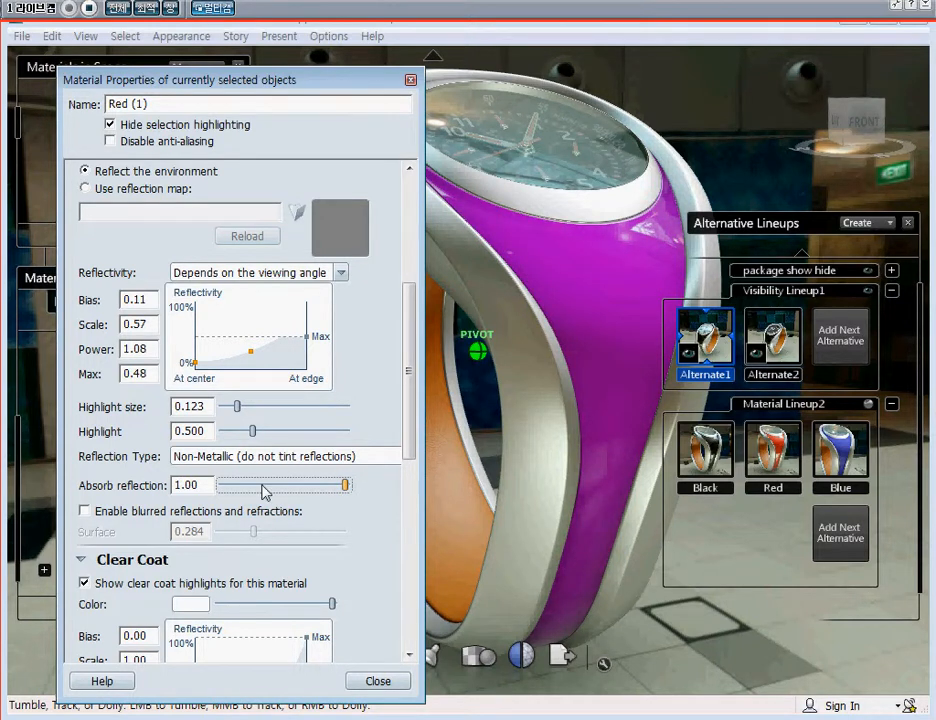
left_click_drag(345, 486, 273, 487)
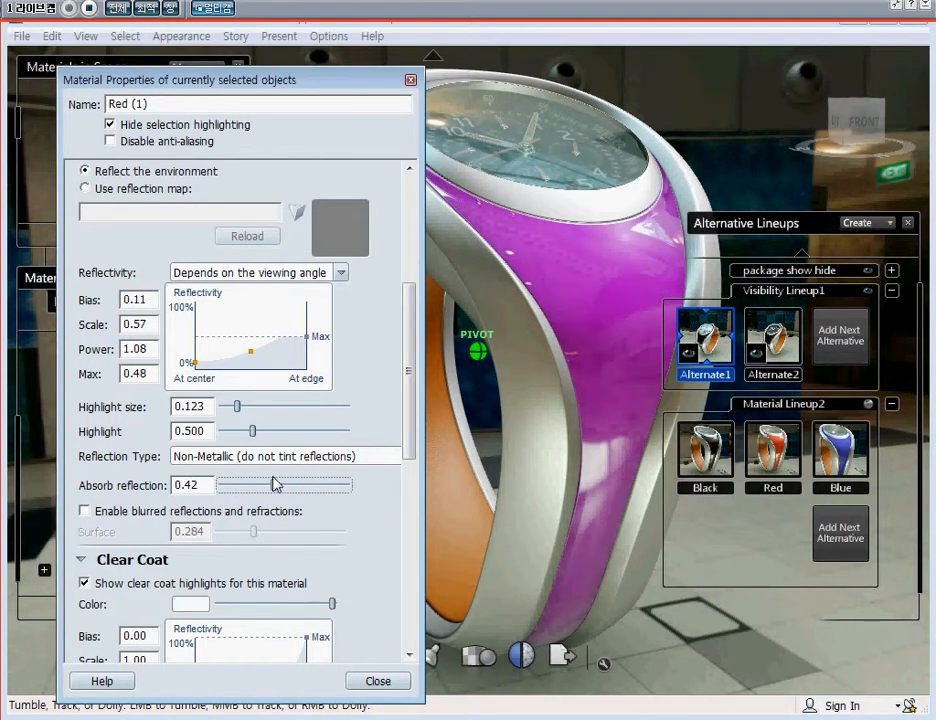
Turn the skin material's clear coat highlights off, inspect the panel up close, and turn them back on
left_click_drag(410, 400, 408, 500)
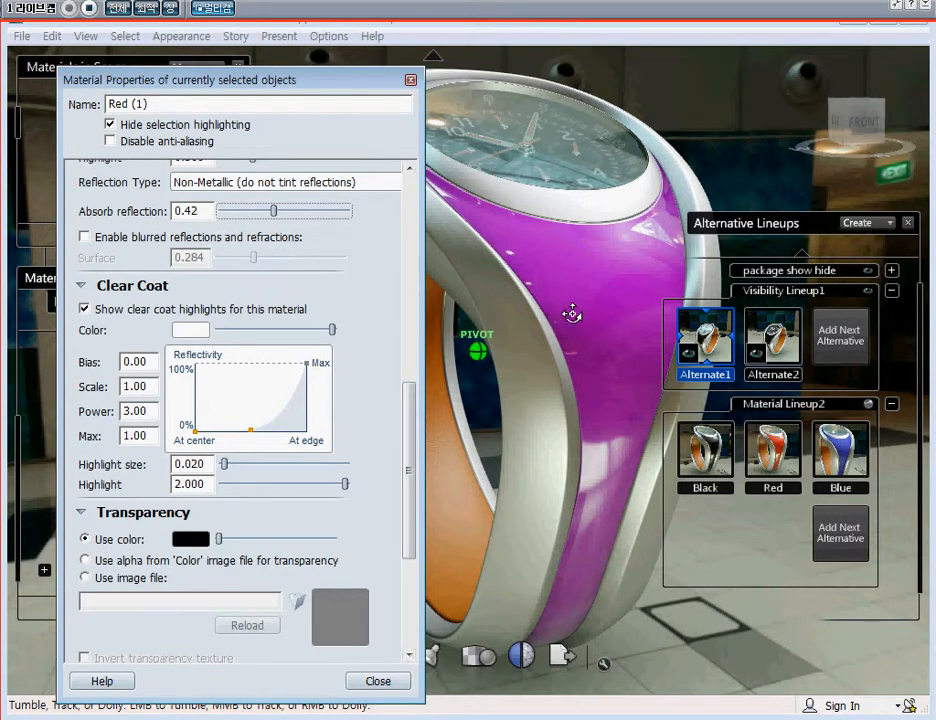
left_click(86, 310)
middle_click_drag(614, 256, 552, 302, "alt")
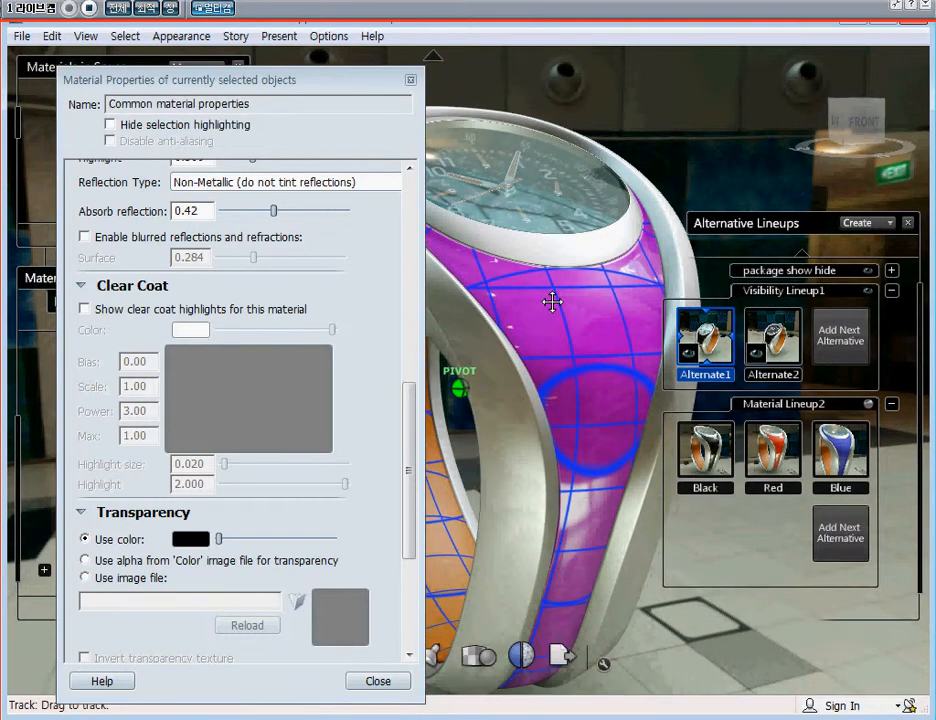
scroll(633, 223, "up", 5)
middle_click_drag(633, 223, 426, 359, "alt")
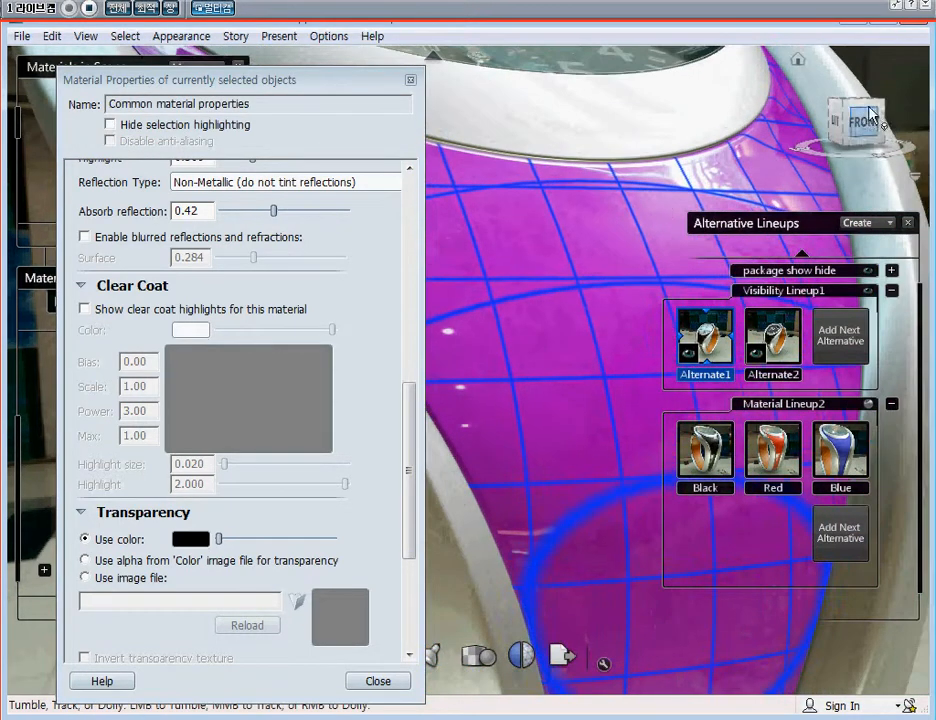
left_click(546, 197)
middle_click_drag(546, 197, 514, 228, "alt")
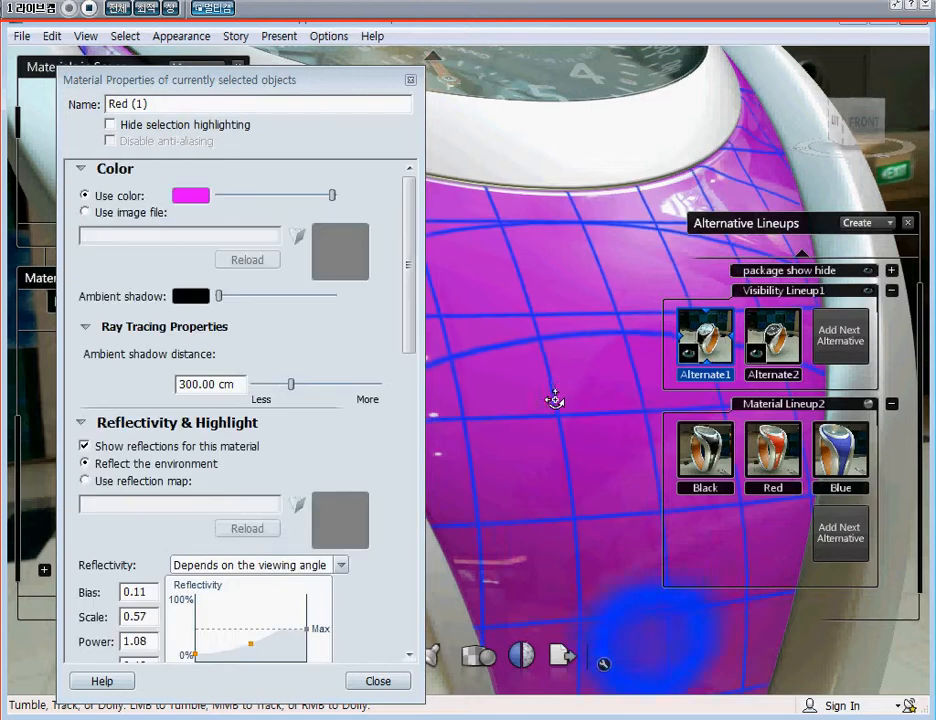
left_click_drag(410, 287, 409, 491)
left_click(84, 309)
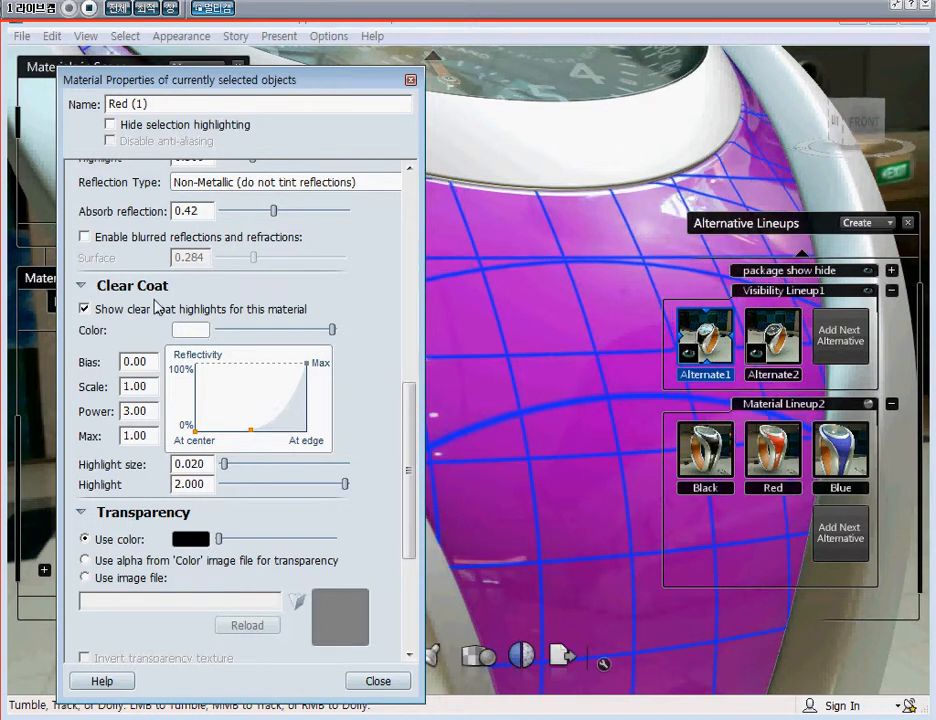
mouse_move(309, 372)
left_mouse_down()
mouse_move(309, 387)
mouse_move(307, 367)
left_mouse_up()
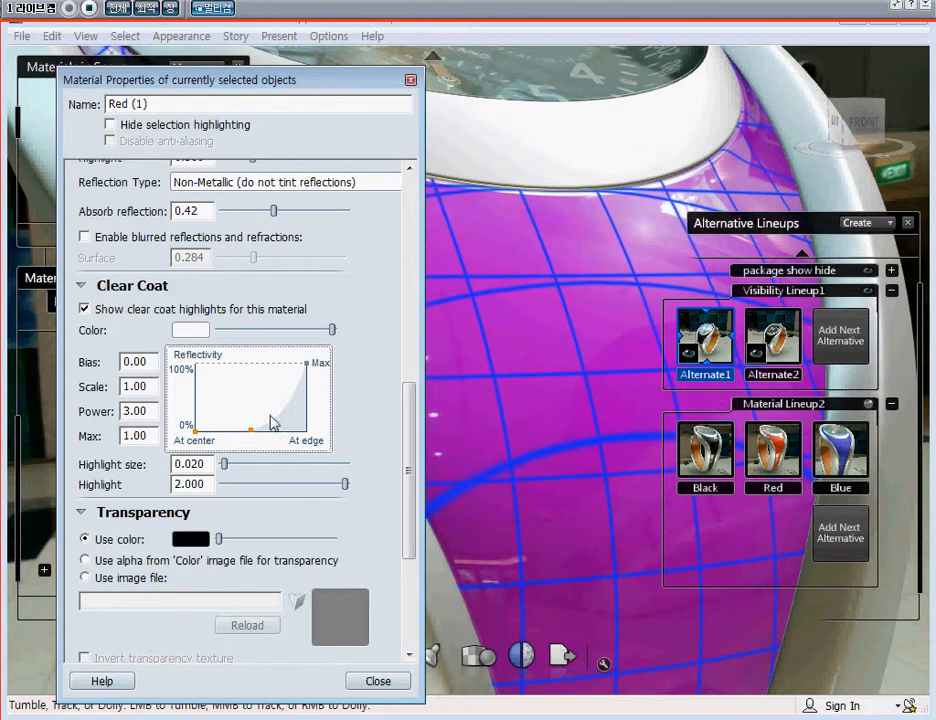
mouse_move(407, 417)
left_mouse_down()
mouse_move(403, 539)
mouse_move(406, 200)
left_mouse_up()
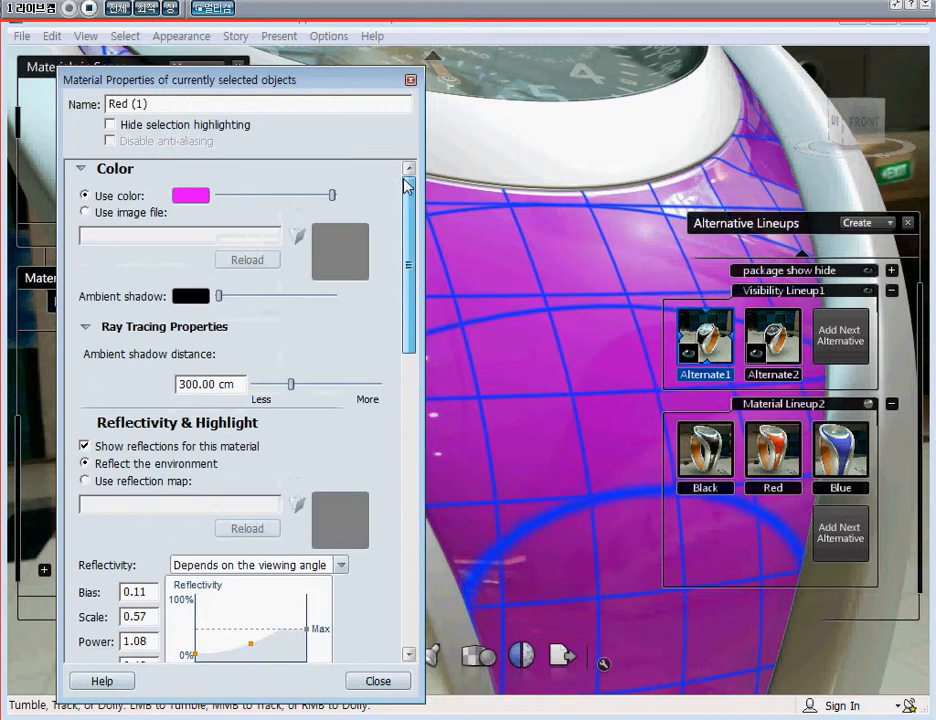
scroll(556, 353, "down", 3)
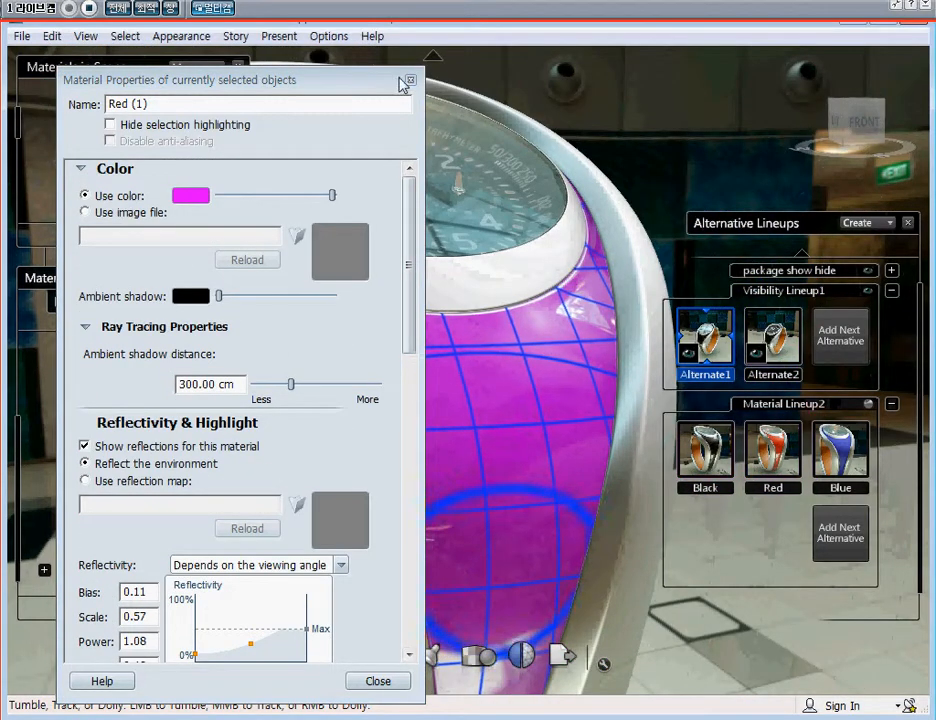
Close the material properties, add the magenta skin panel as the next alternative in Material Lineup2, name it OK and deselect the panel
left_click(410, 80)
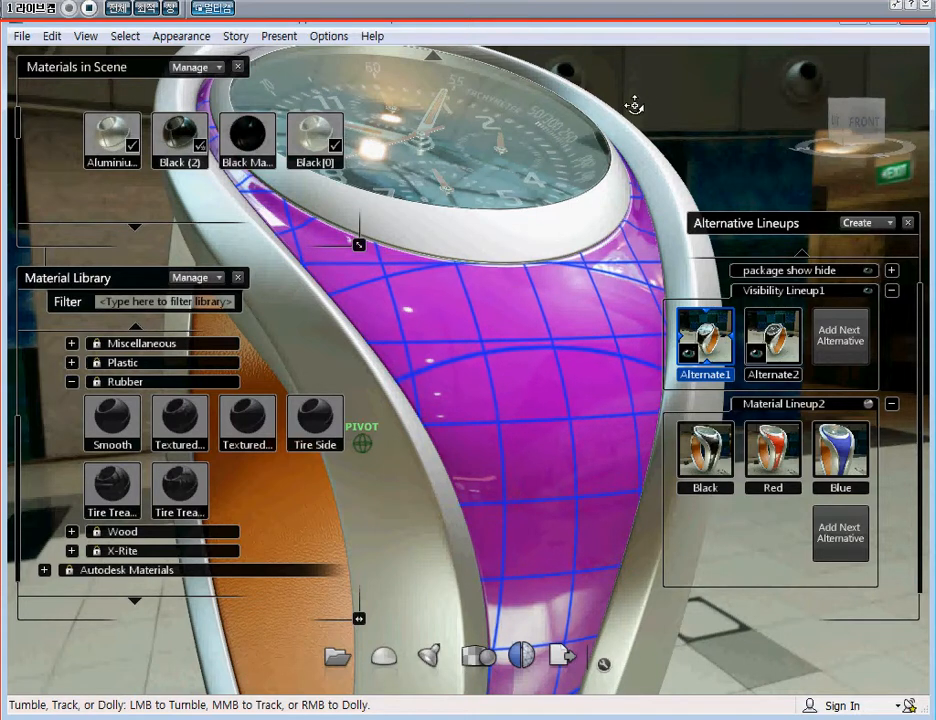
middle_click_drag(516, 414, 524, 405)
scroll(533, 403, "down", 5)
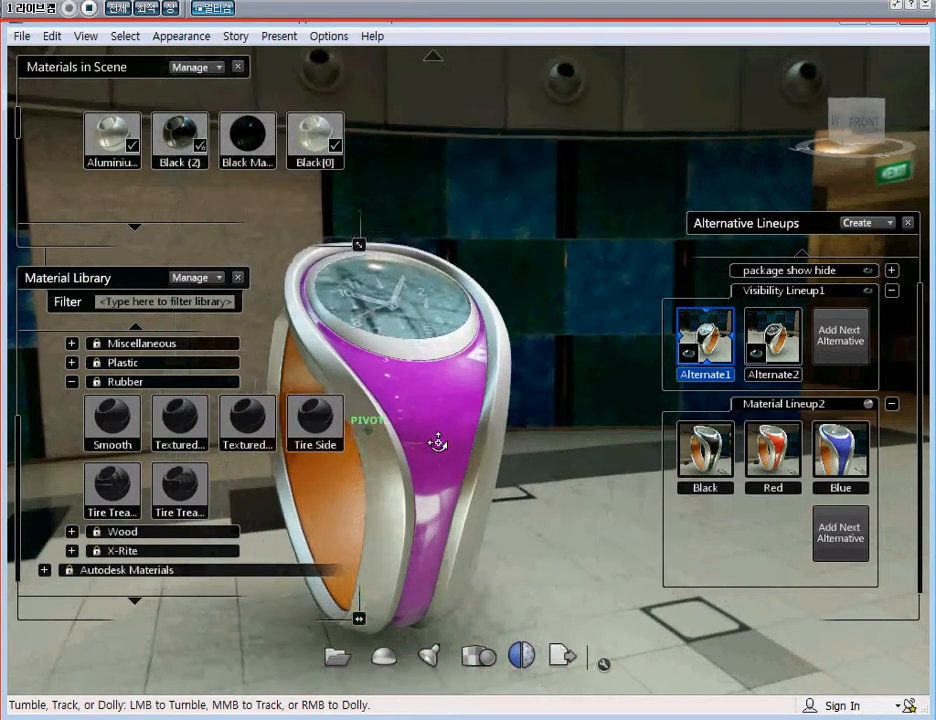
middle_click_drag(440, 442, 520, 415)
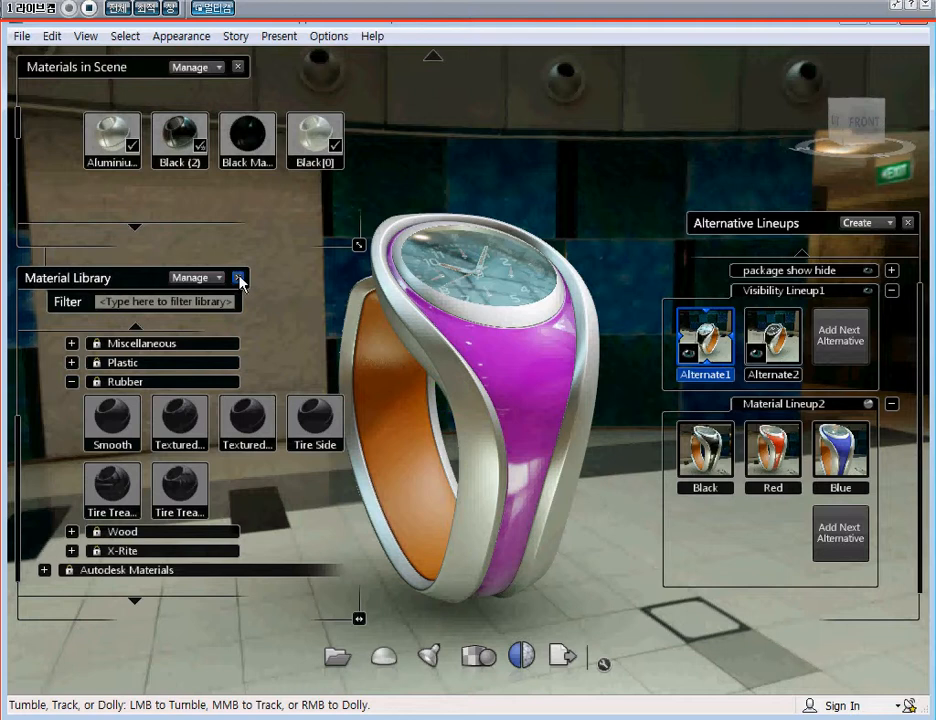
left_click(517, 347)
left_click(840, 532)
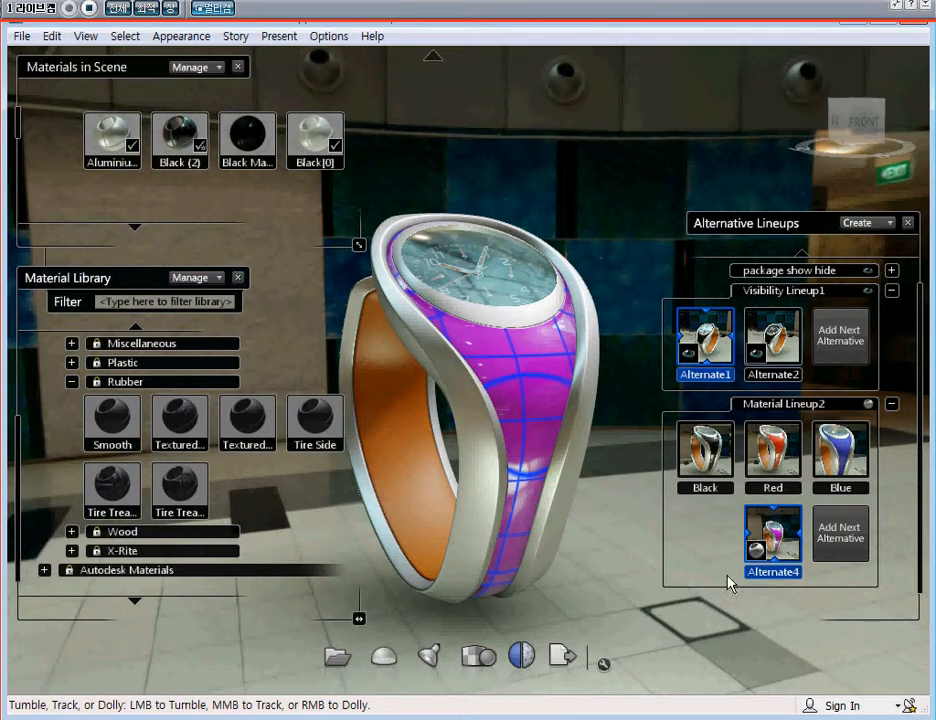
double_click(775, 572)
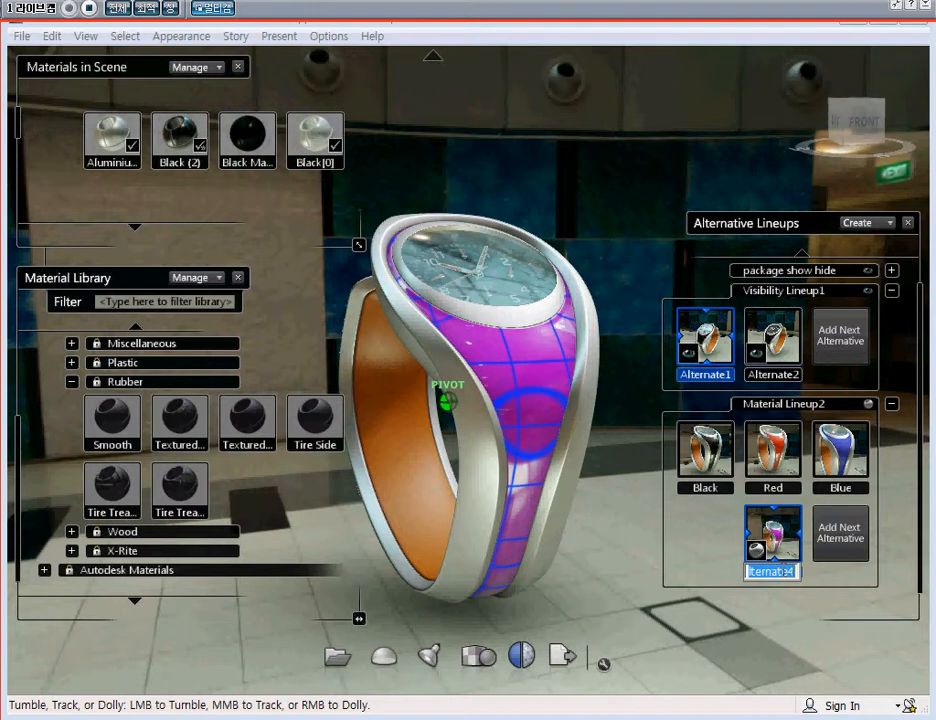
type("KOK")
key("Return")
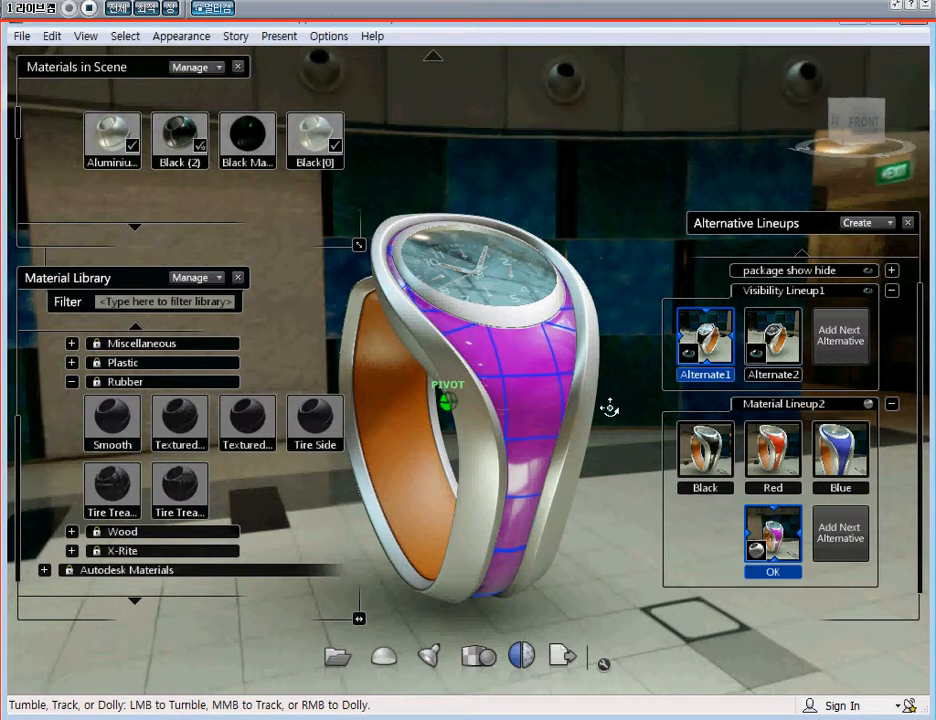
left_click(566, 172)
middle_click_drag(529, 357, 535, 351)
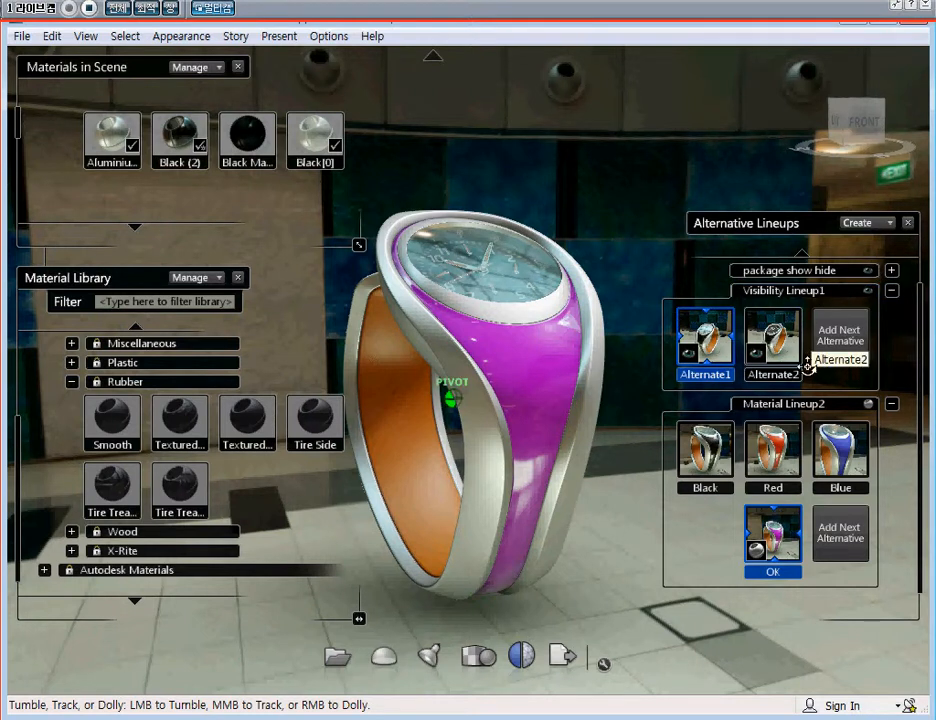
Close the scene materials and material library palettes and create a new positional lineup
left_click(567, 331)
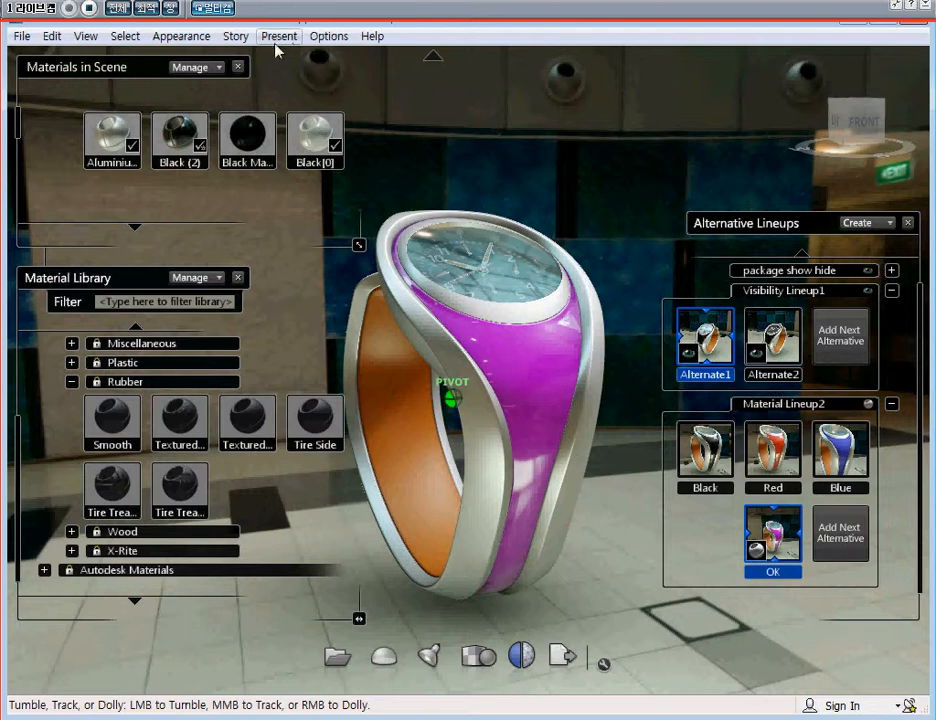
left_click(239, 68)
left_click(889, 223)
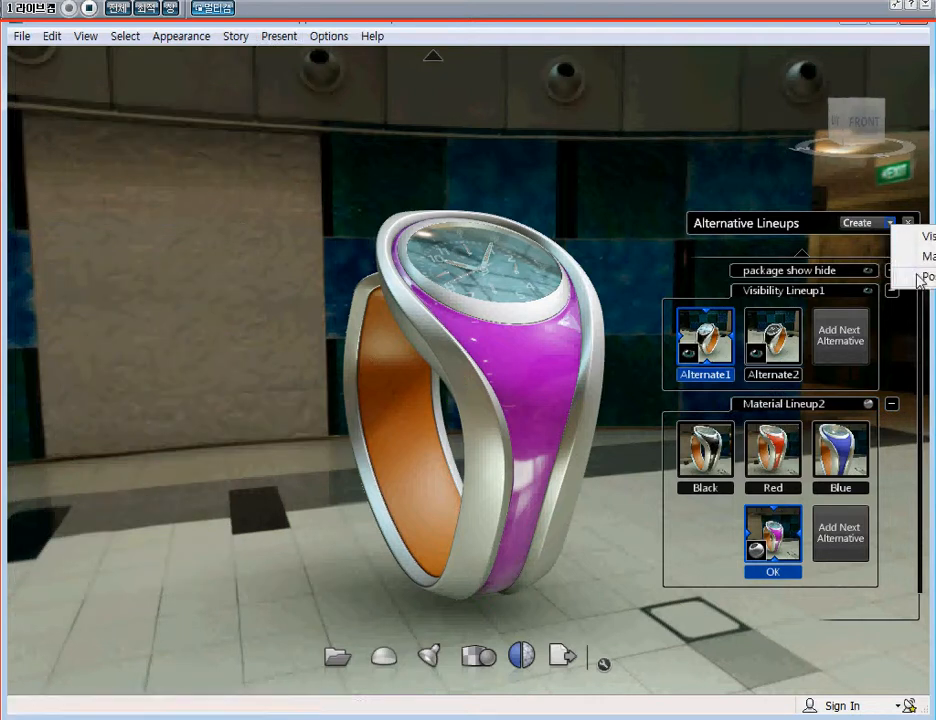
left_click(924, 277)
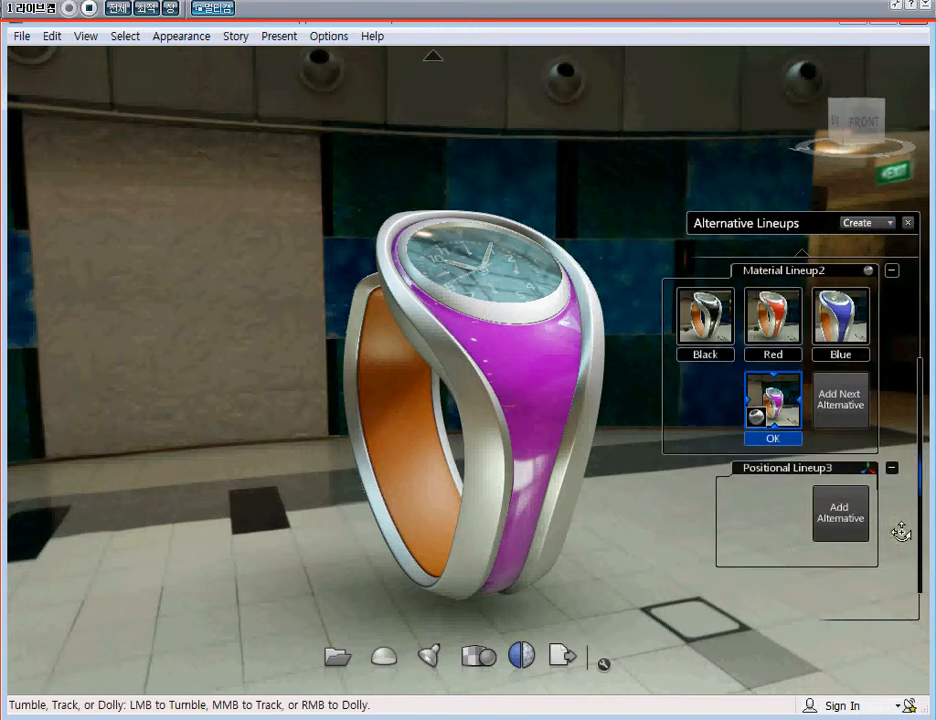
Add the watch's current arrangement as the first alternative in Positional Lineup3
middle_click_drag(458, 401, 524, 420)
left_click_drag(524, 420, 658, 641)
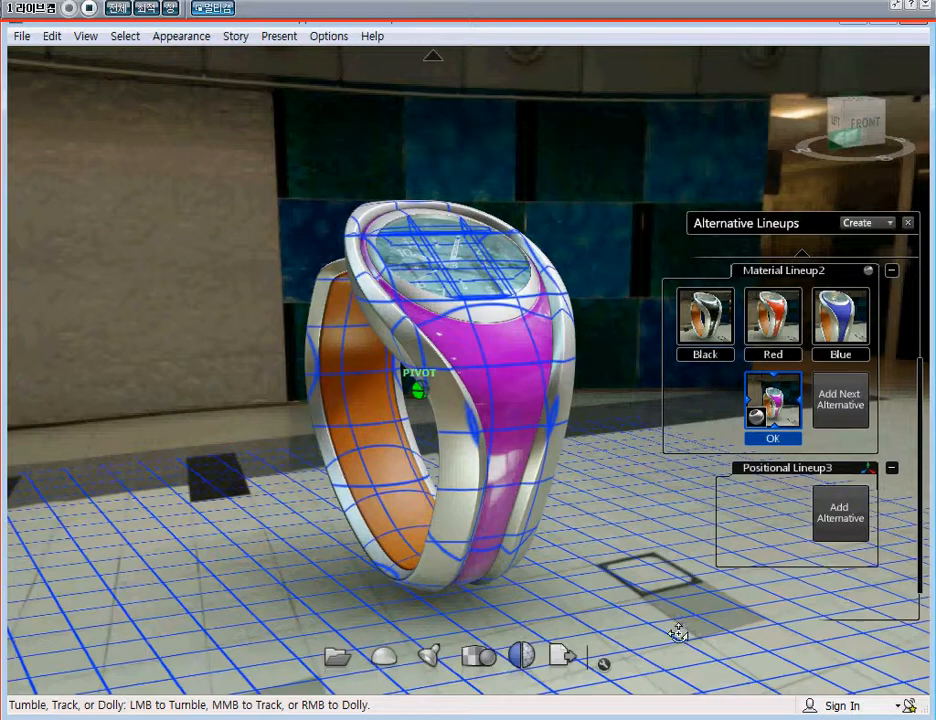
left_click(848, 512)
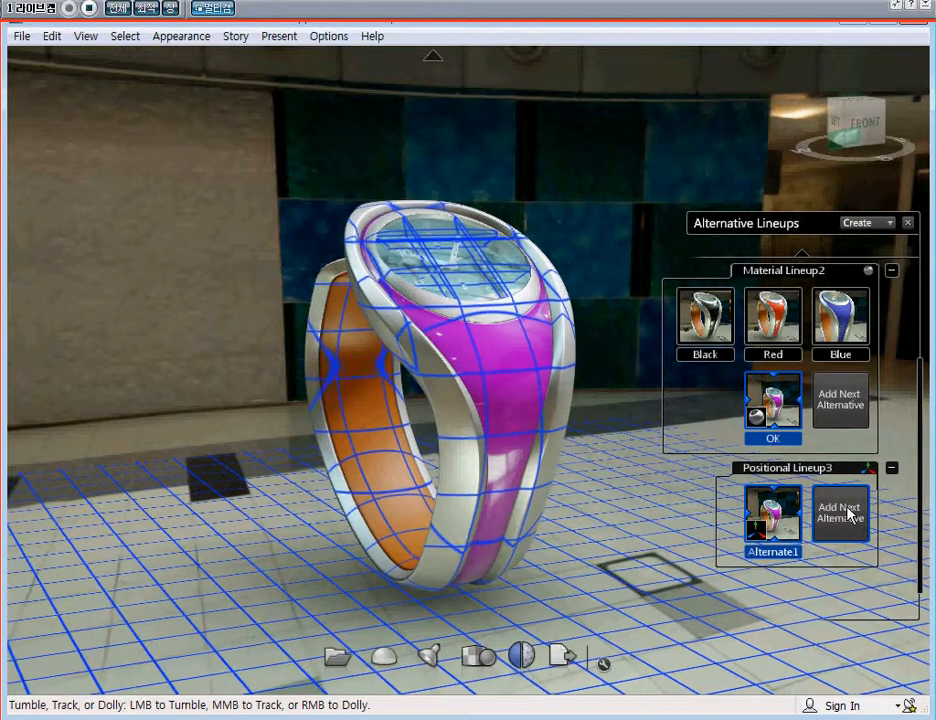
Move the magenta skin panel out of the watch along its green axis and add that position as the next alternative in Positional Lineup3
left_click_drag(464, 167, 388, 363)
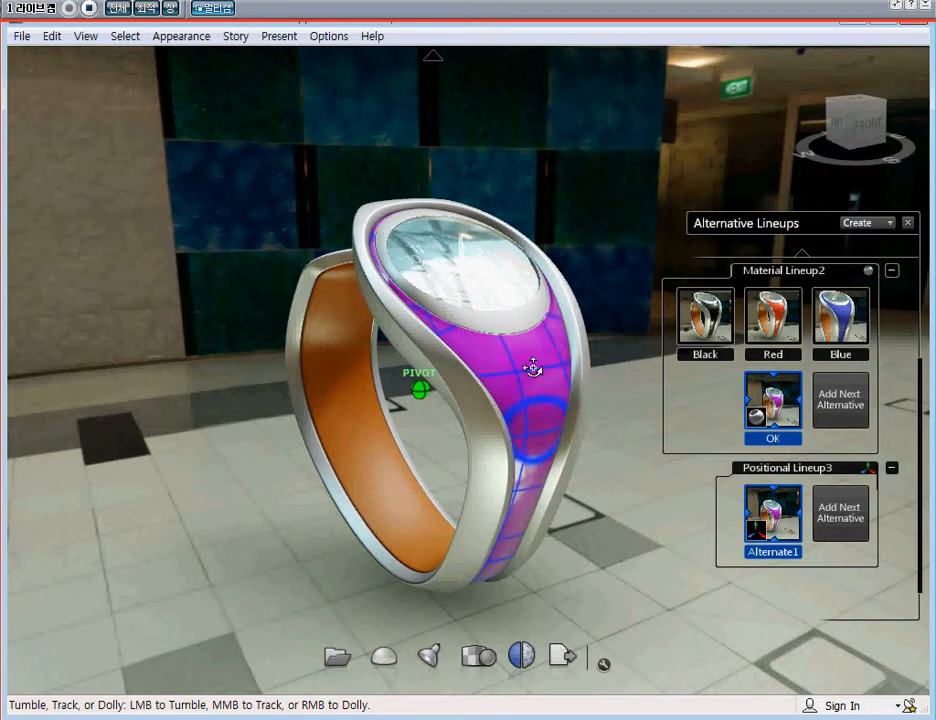
middle_click_drag(568, 422, 521, 395)
key("h")
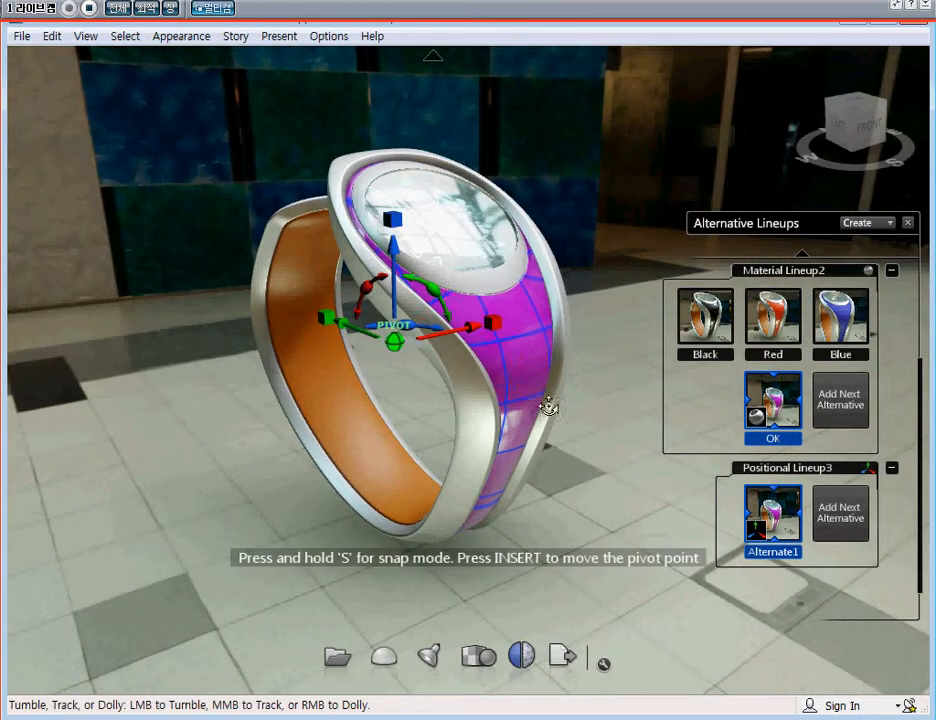
left_click_drag(508, 428, 501, 439)
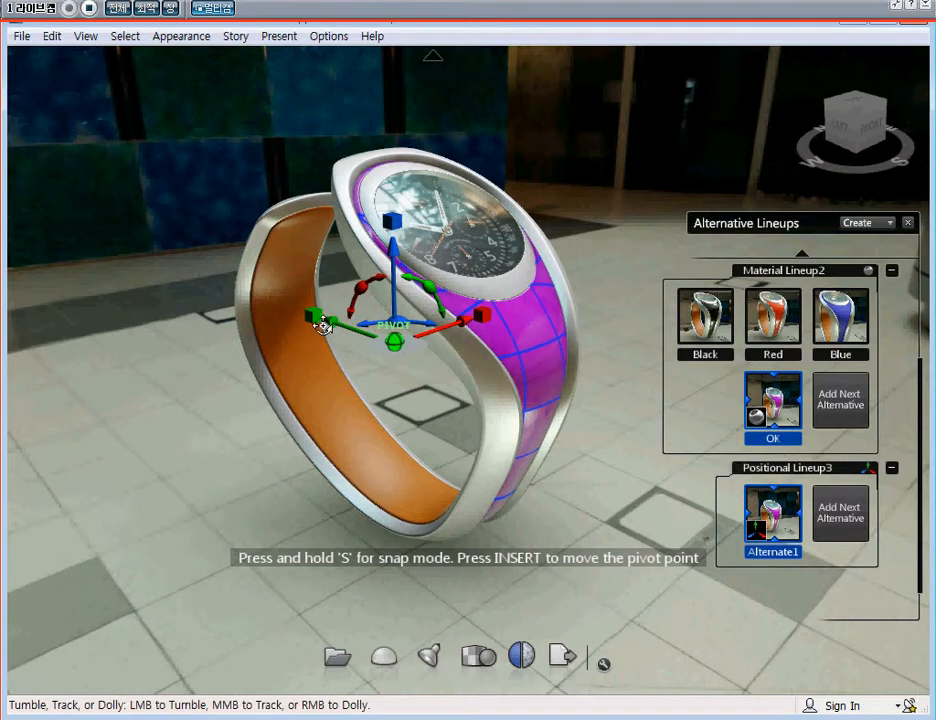
left_click_drag(335, 322, 545, 388)
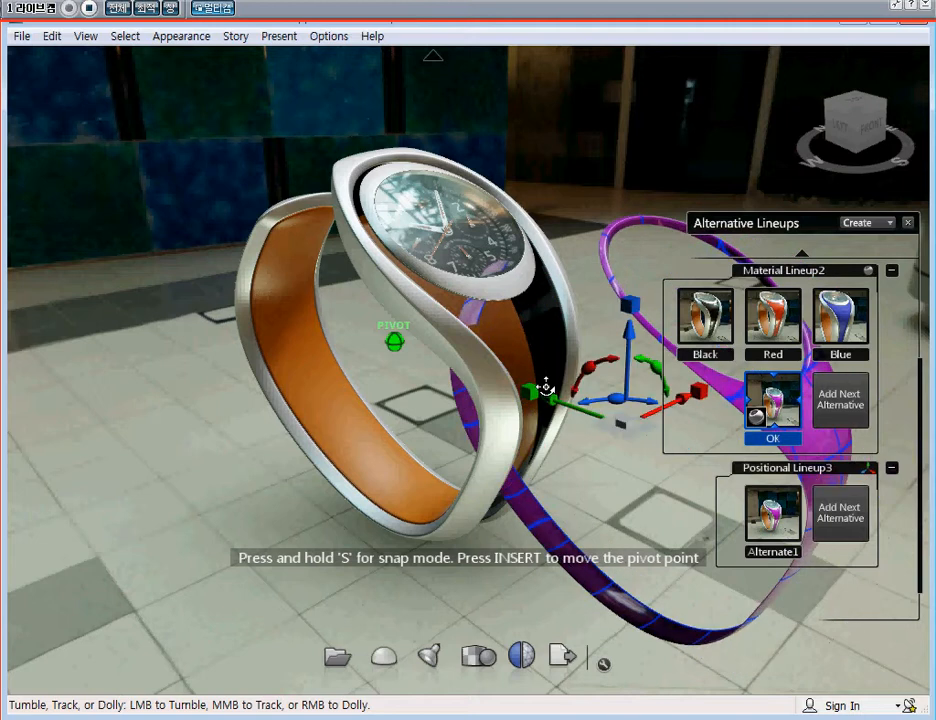
left_click(853, 518)
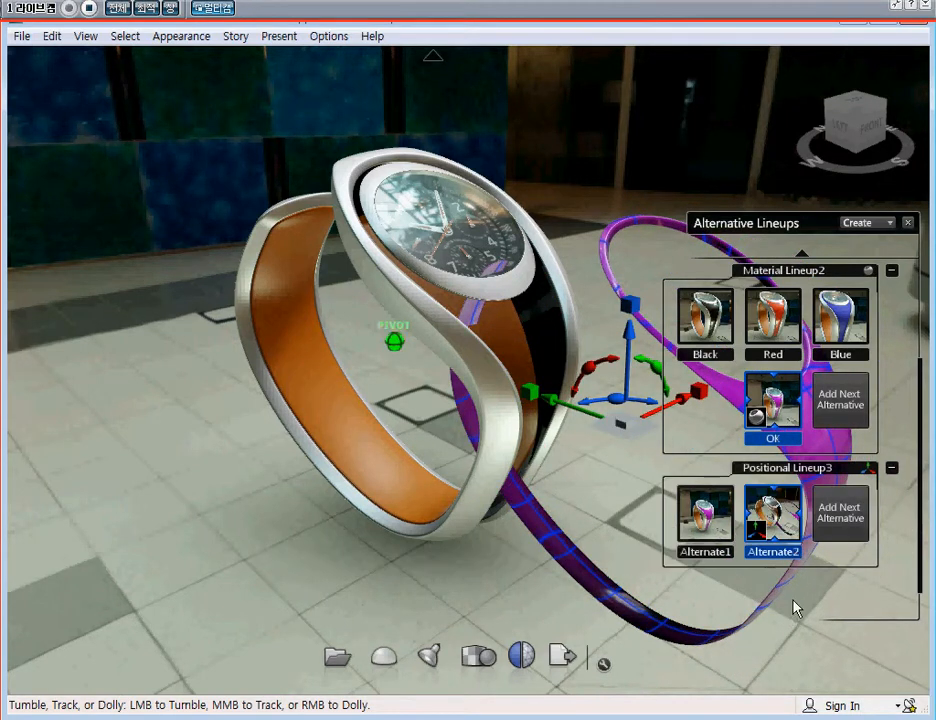
Compare the two skin panel positions by switching repeatedly between Alternate1 and Alternate2, ending on Alternate1
left_click(711, 516)
left_click(772, 514)
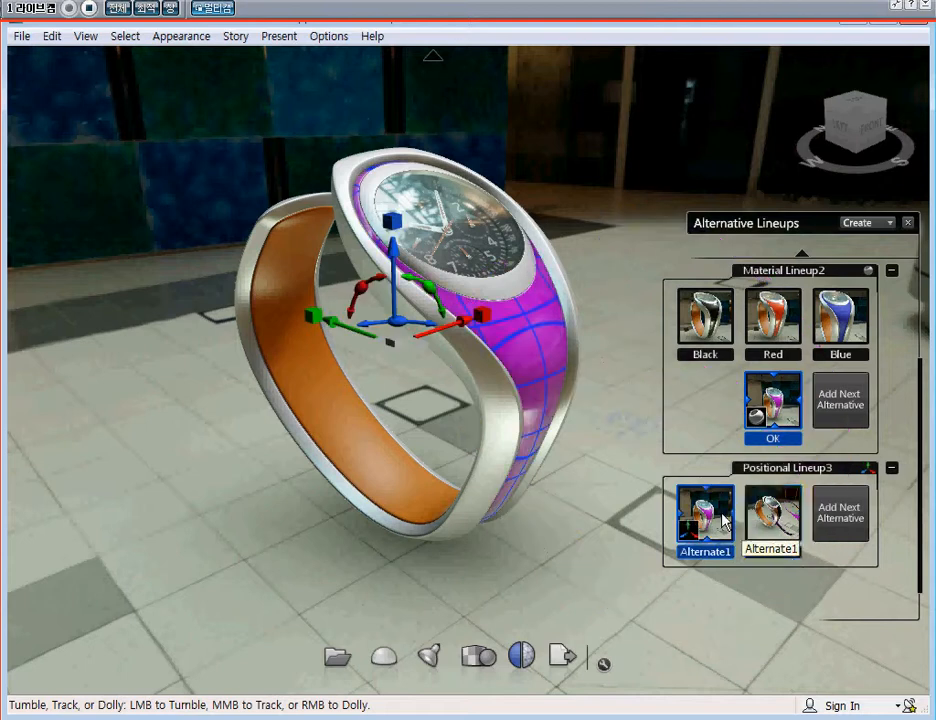
left_click(711, 516)
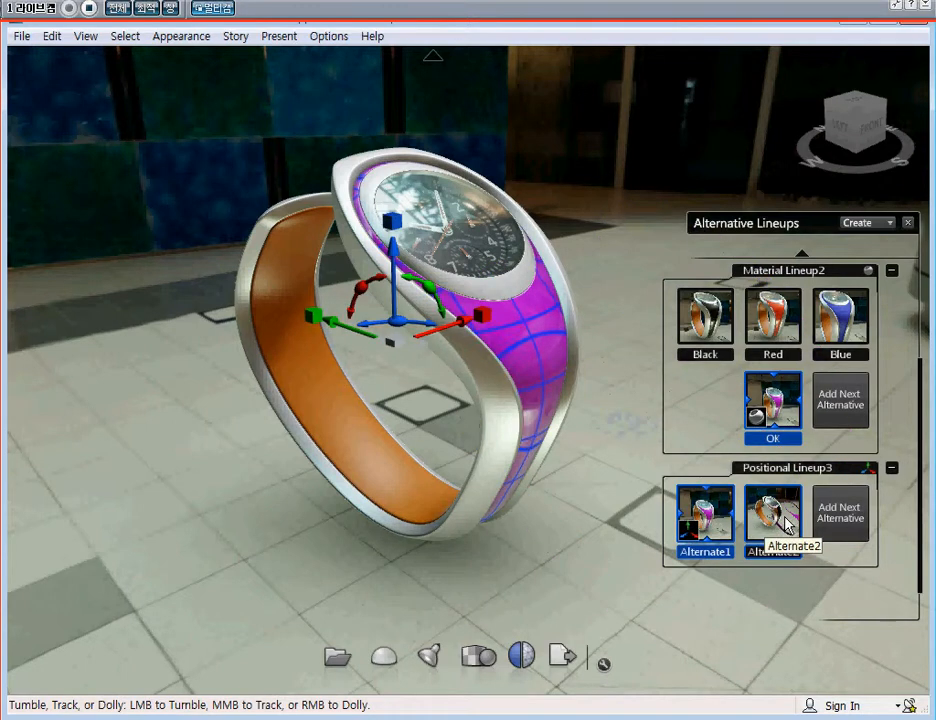
left_click(787, 523)
left_click(712, 512)
left_click(775, 515)
left_click(708, 515)
left_click(773, 515)
left_click(708, 515)
left_click(775, 515)
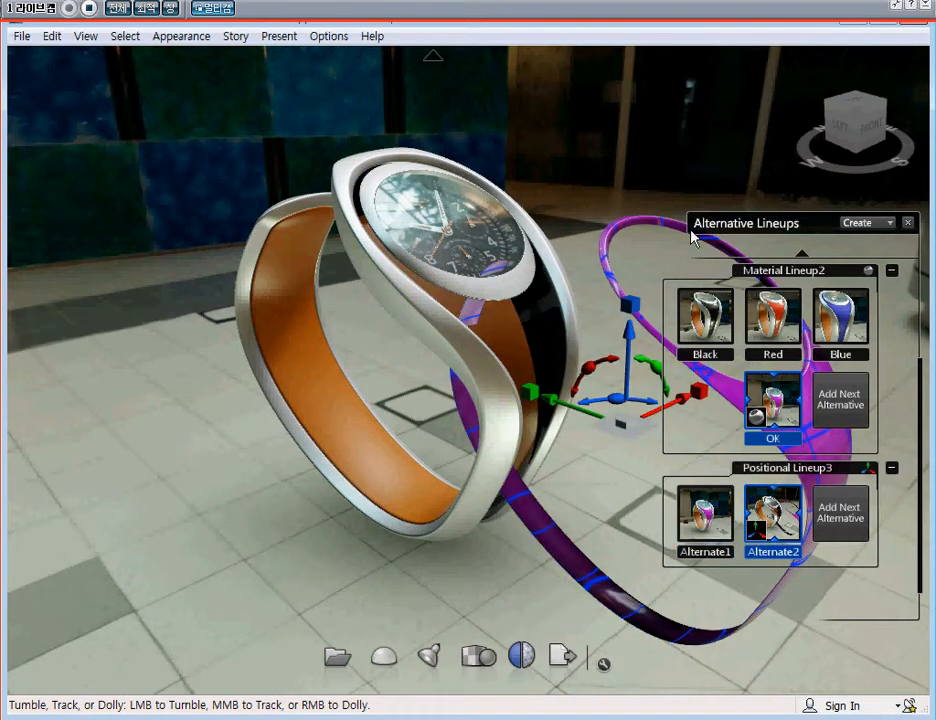
left_click(720, 524)
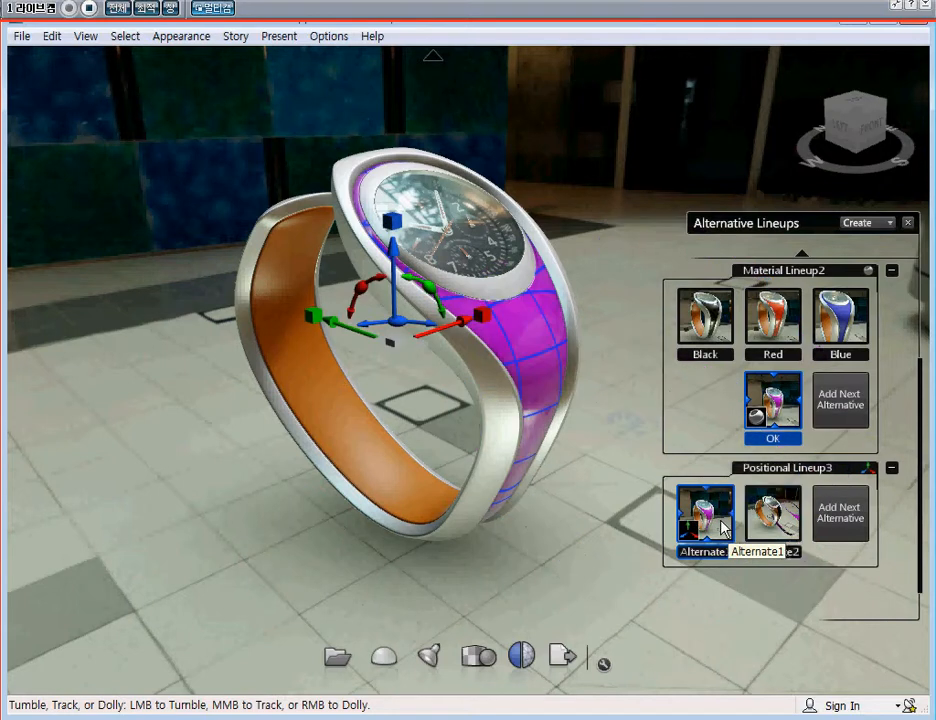
left_click(755, 525)
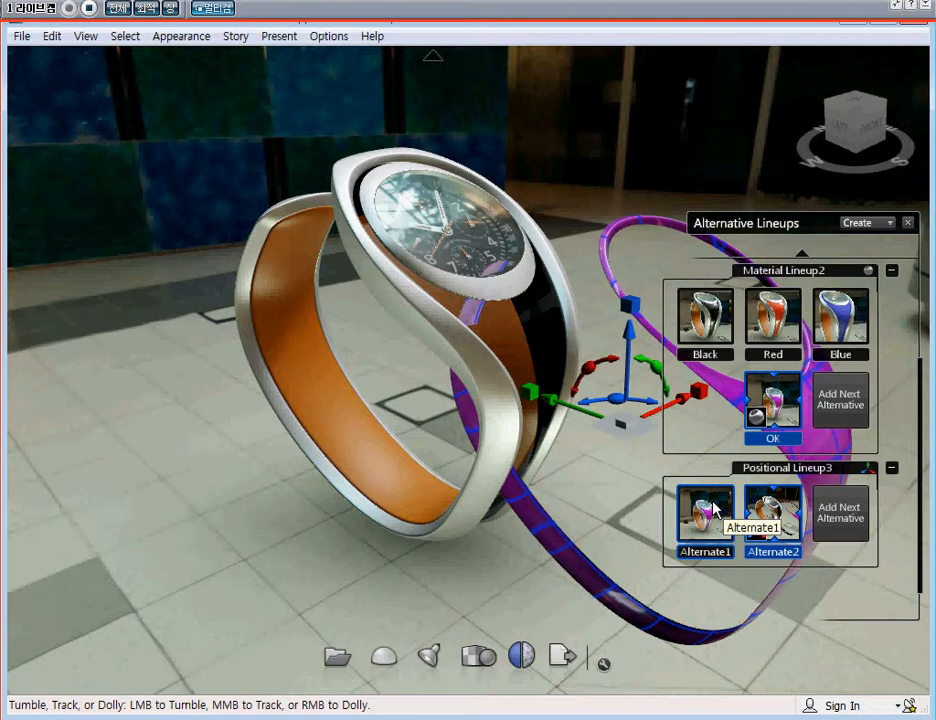
left_click(712, 513)
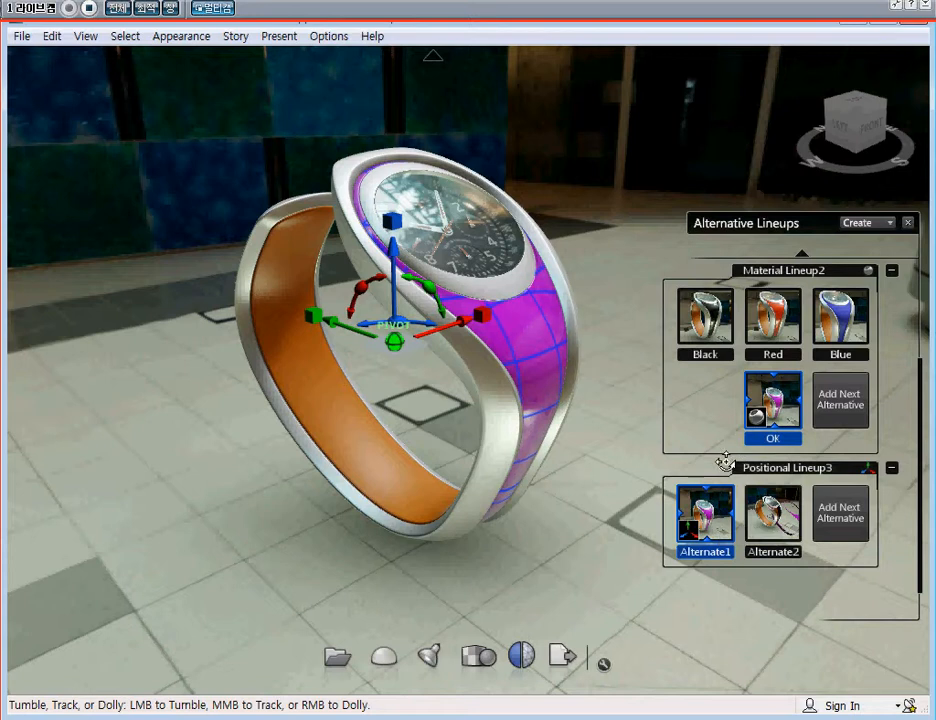
Apply the Red alternative of Material Lineup2 and collapse the visibility, material and positional lineups
left_click(892, 474)
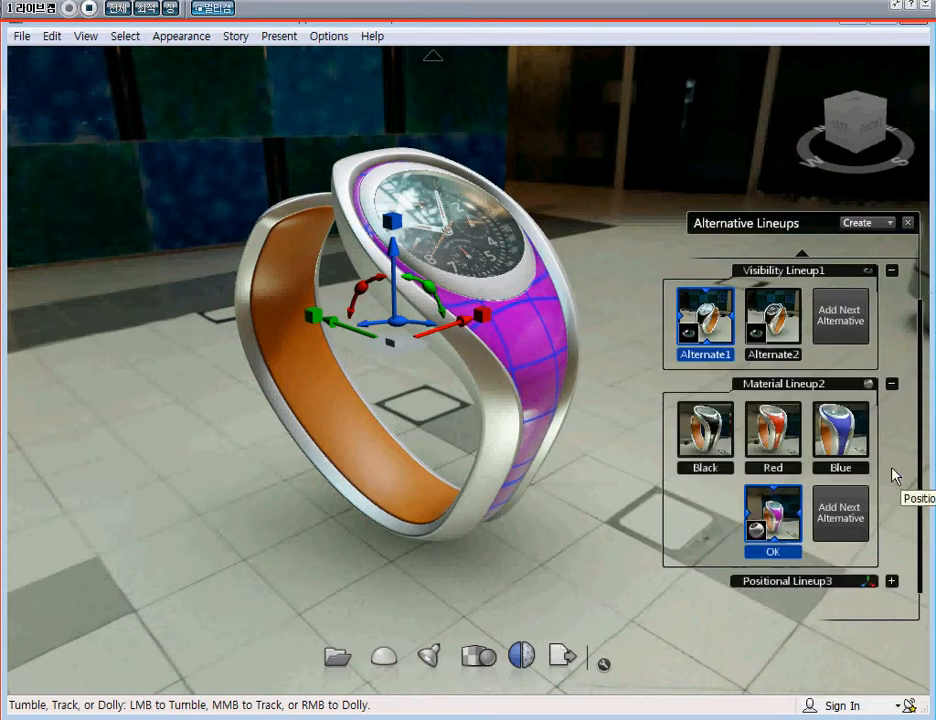
left_click(892, 269)
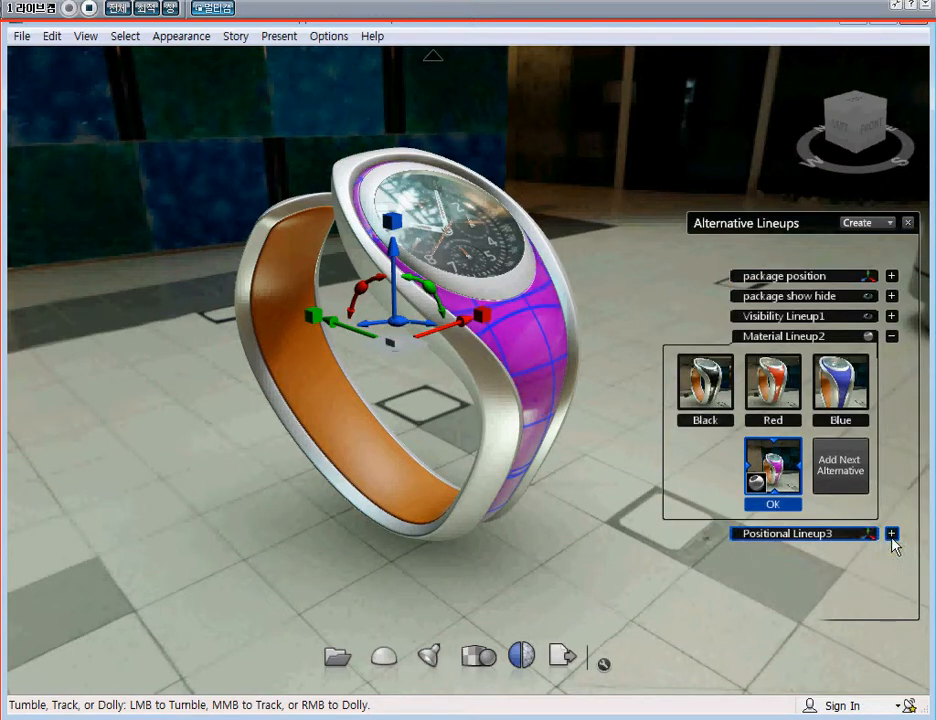
left_click(891, 336)
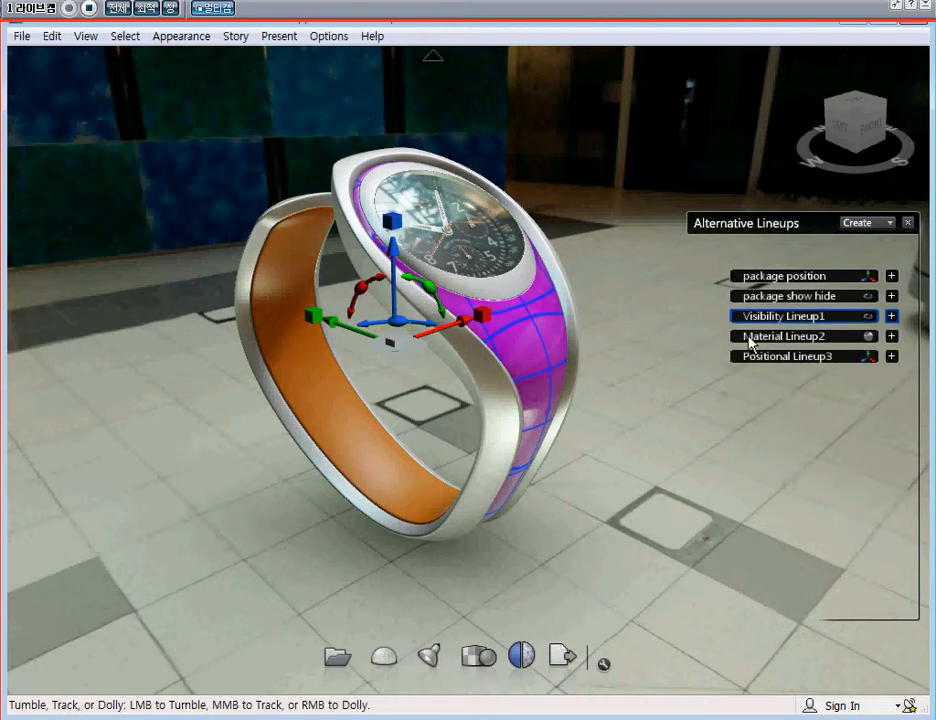
left_click(891, 337)
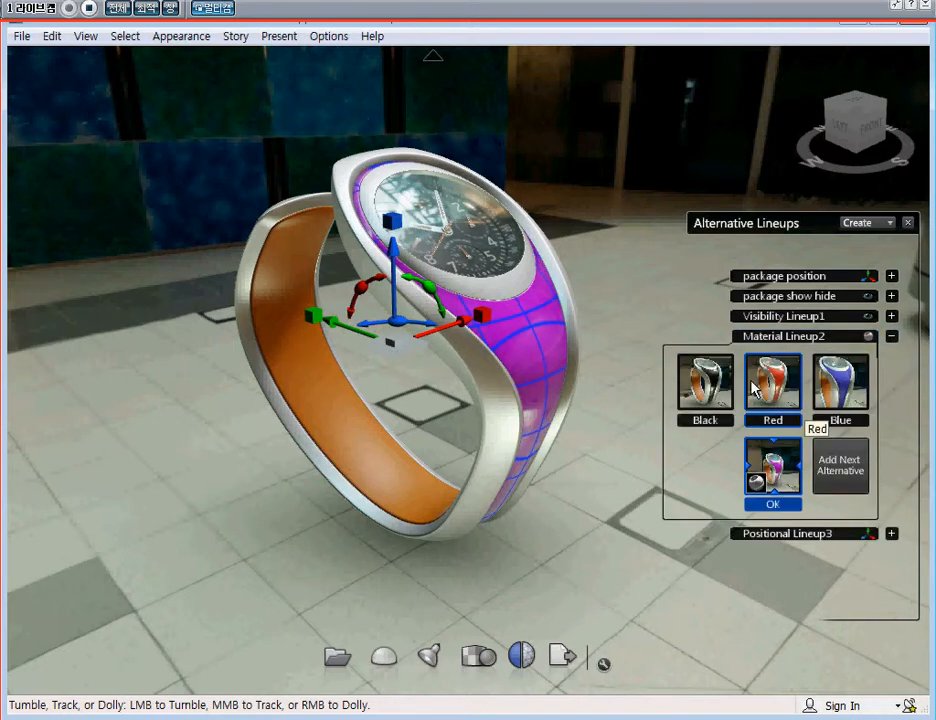
left_click(775, 385)
left_click(891, 337)
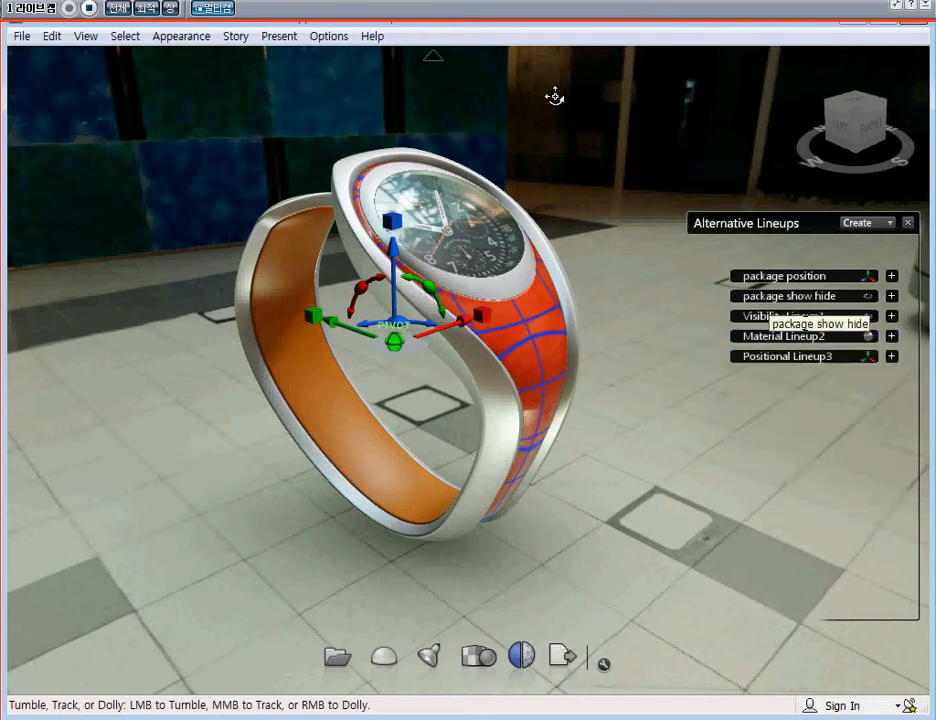
Deselect the skin panel, close the Alternative Lineups palette and view the whole watch from the front
left_click(558, 104)
middle_click_drag(462, 292, 524, 292)
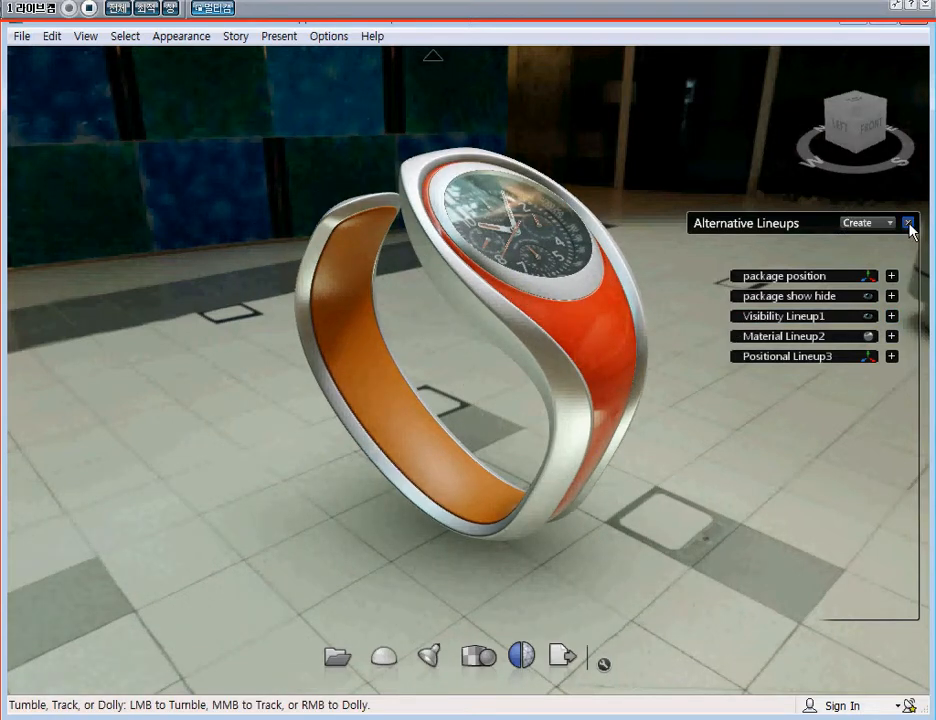
left_click(908, 224)
middle_click_drag(481, 360, 545, 425, "alt")
middle_click_drag(613, 419, 579, 322, "alt")
left_click_drag(680, 305, 567, 289, "alt")
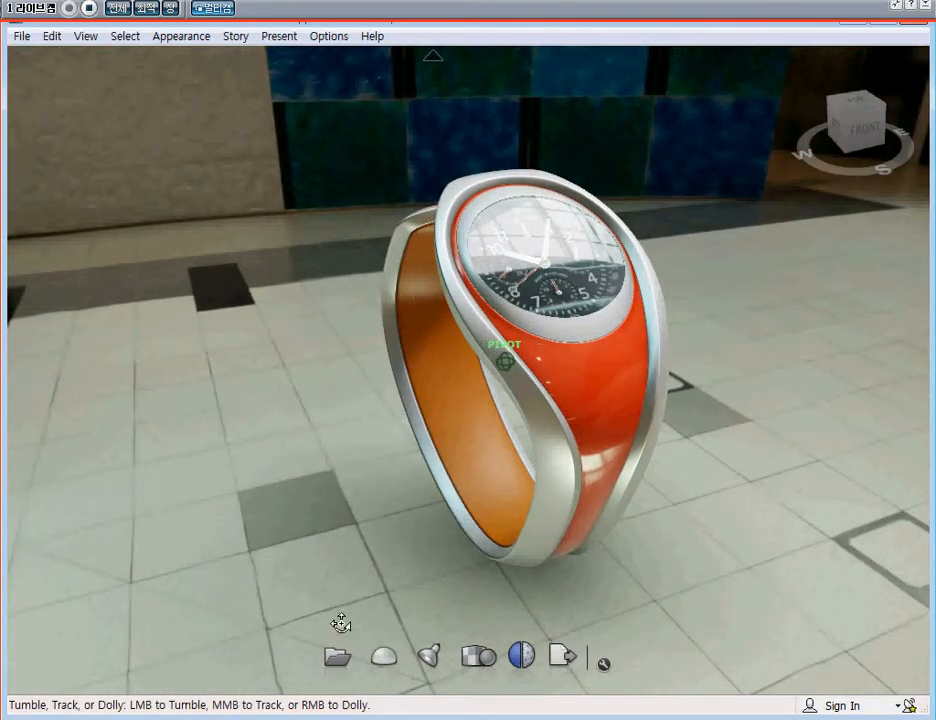
left_click(200, 42)
mouse_move(232, 40)
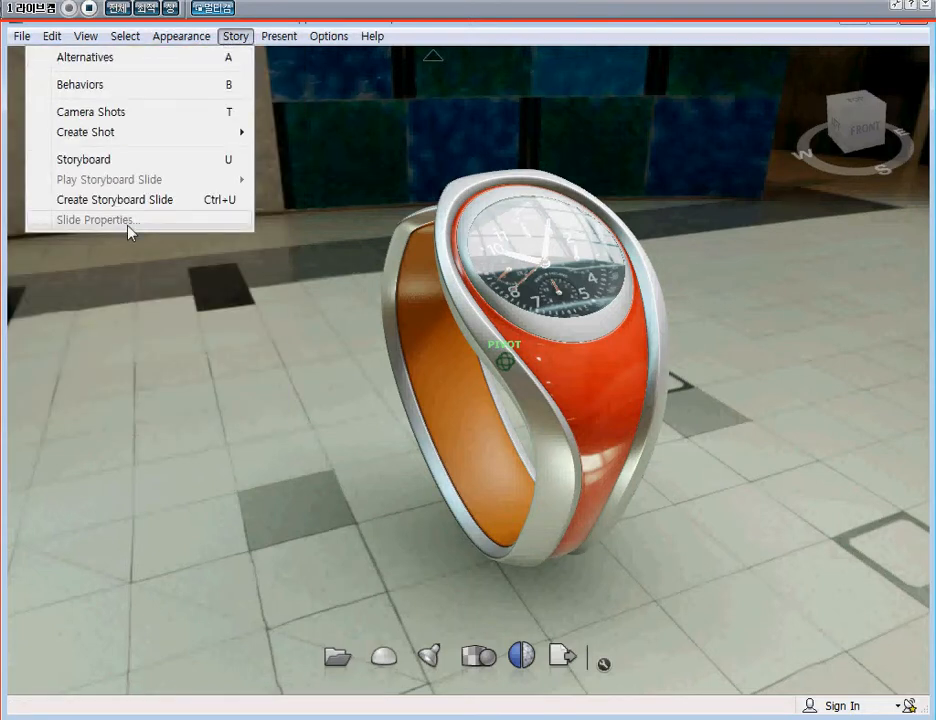
left_click(141, 85)
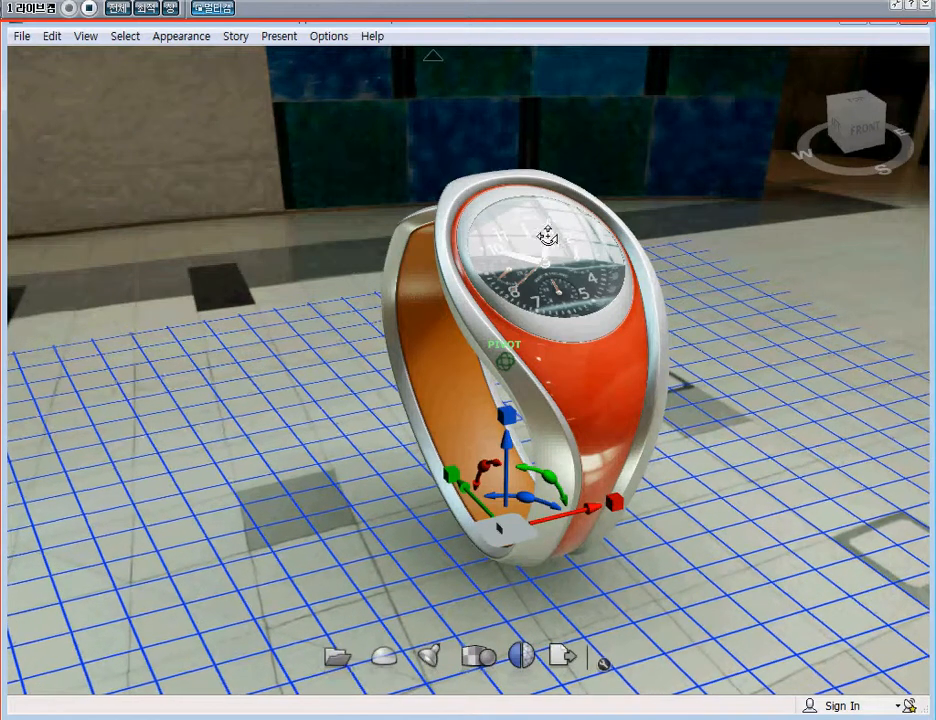
key("h")
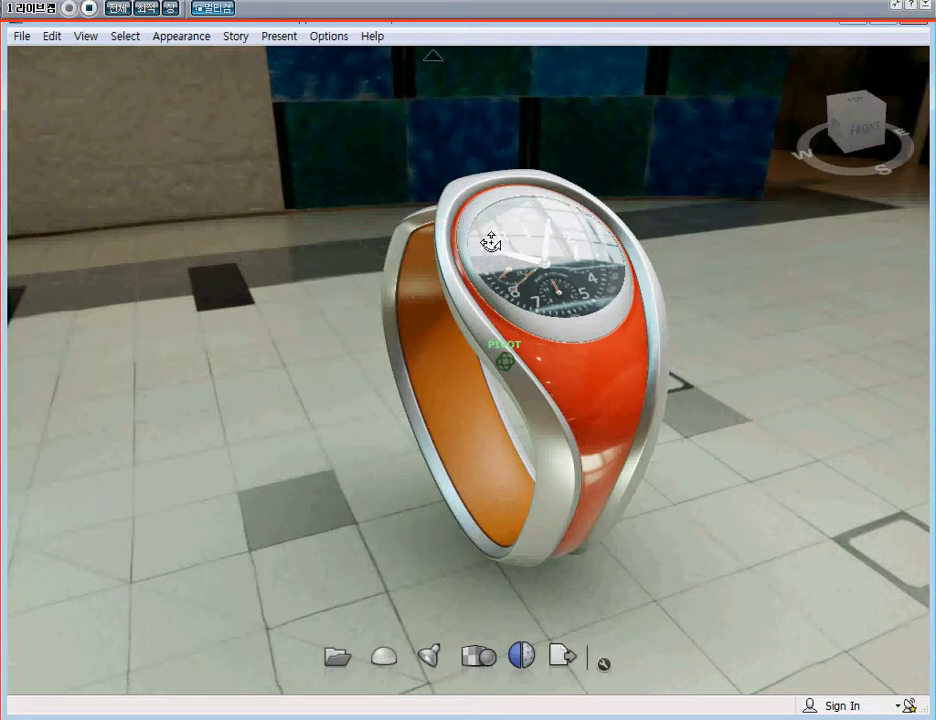
Turn on Presentation Mode and try the watch's start time button from its right side
left_click(280, 37)
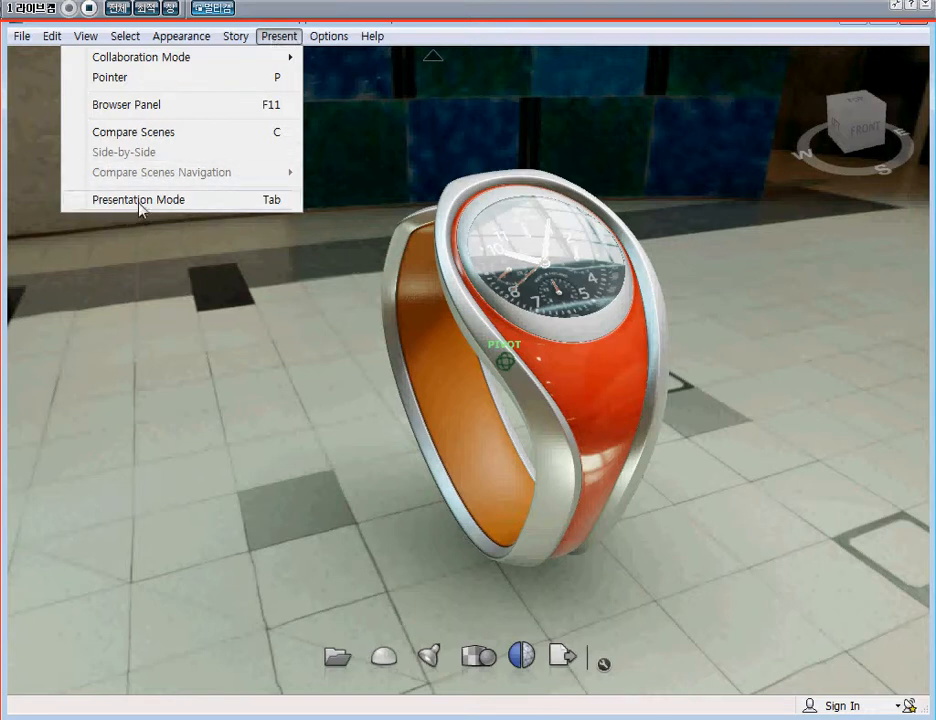
left_click(189, 202)
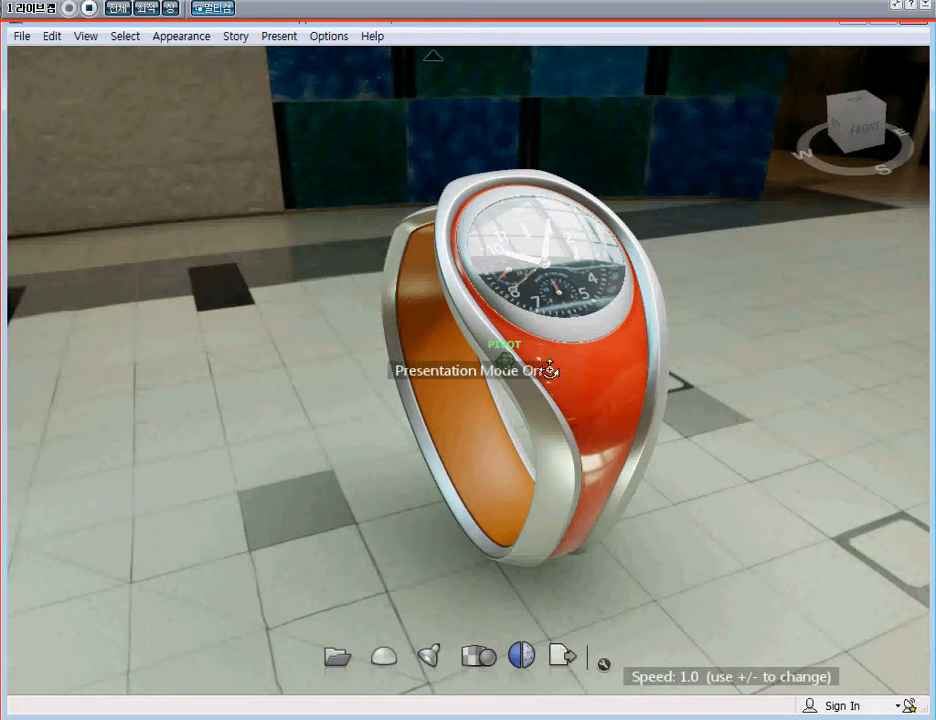
left_click_drag(764, 367, 438, 348)
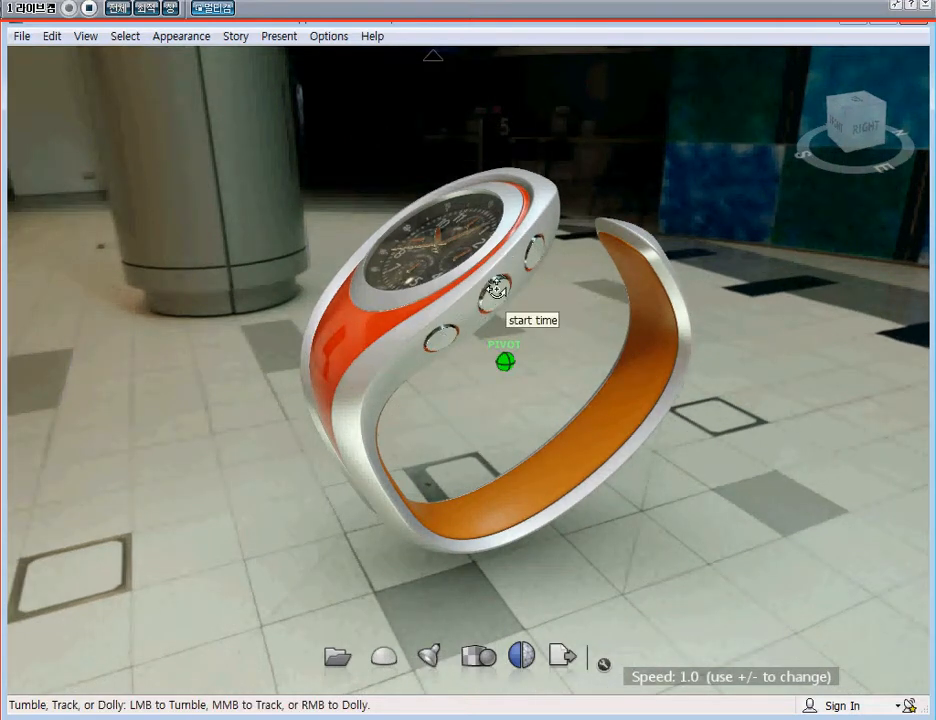
left_click_drag(495, 290, 514, 290)
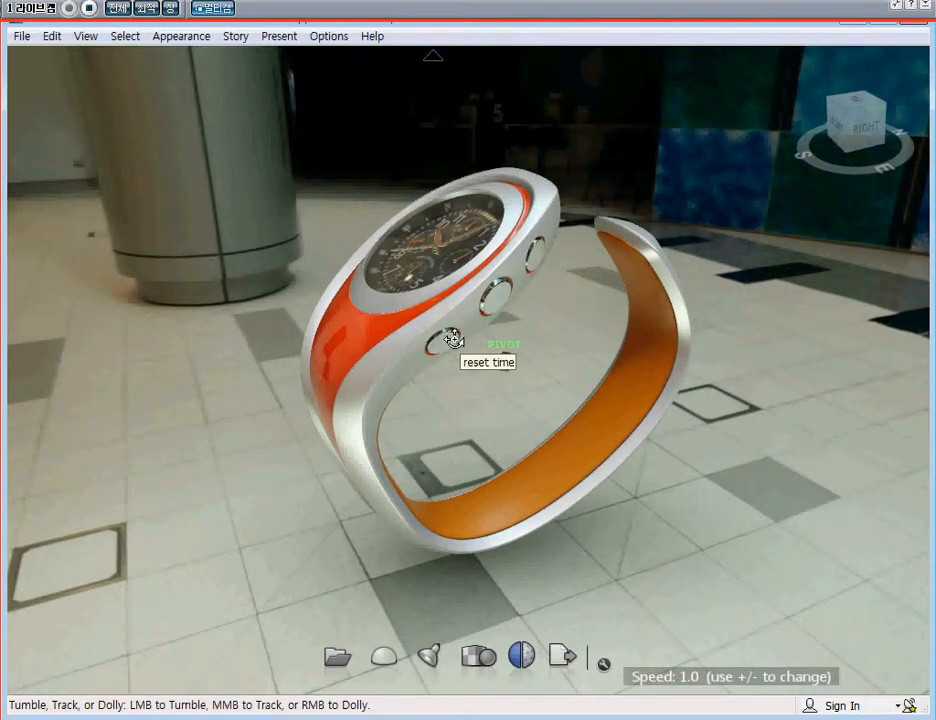
left_click_drag(627, 351, 607, 410)
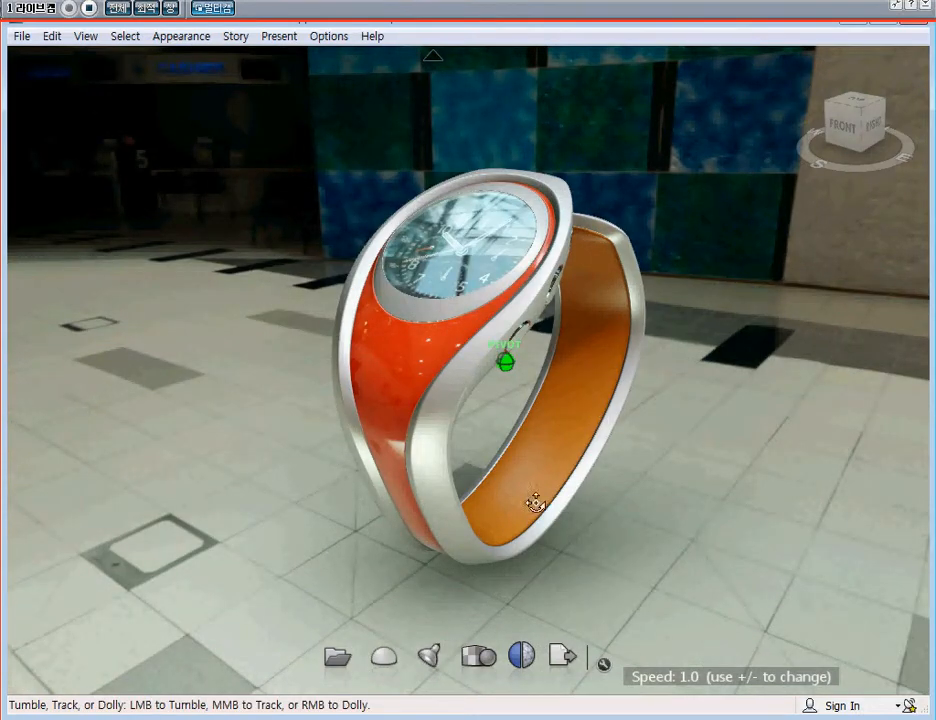
Open the Technicon sample scene without saving the changes to the watch scene
left_click(337, 657)
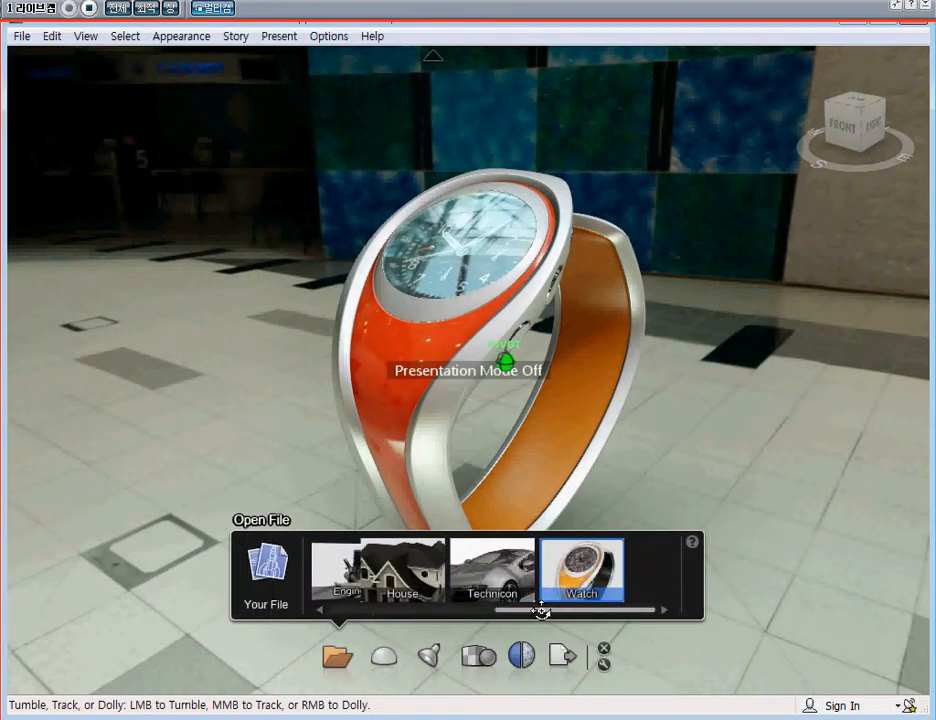
left_click_drag(540, 611, 492, 612)
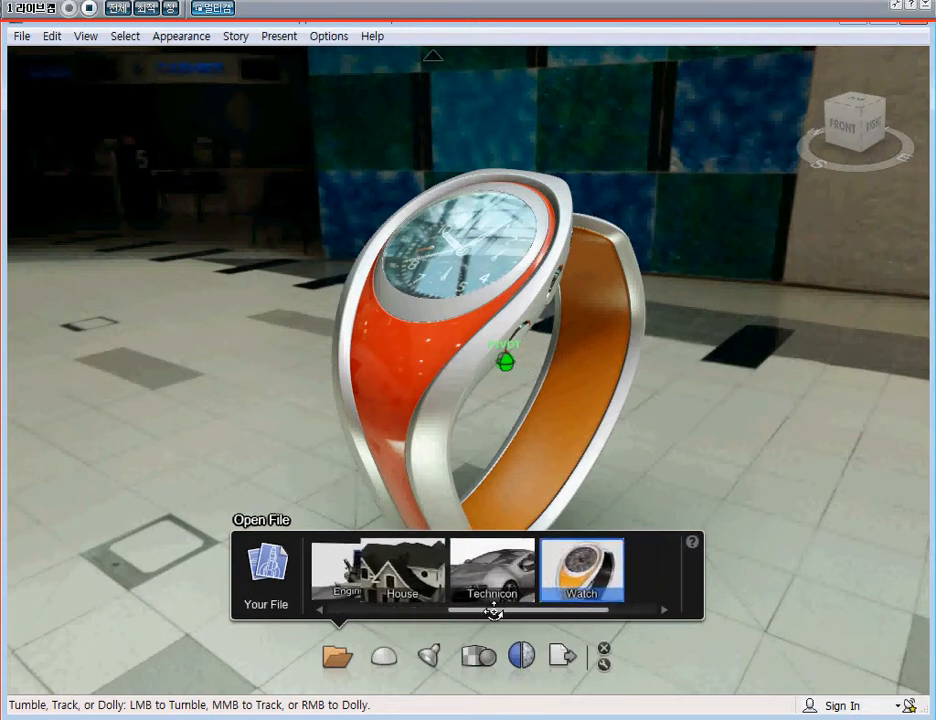
left_click(492, 575)
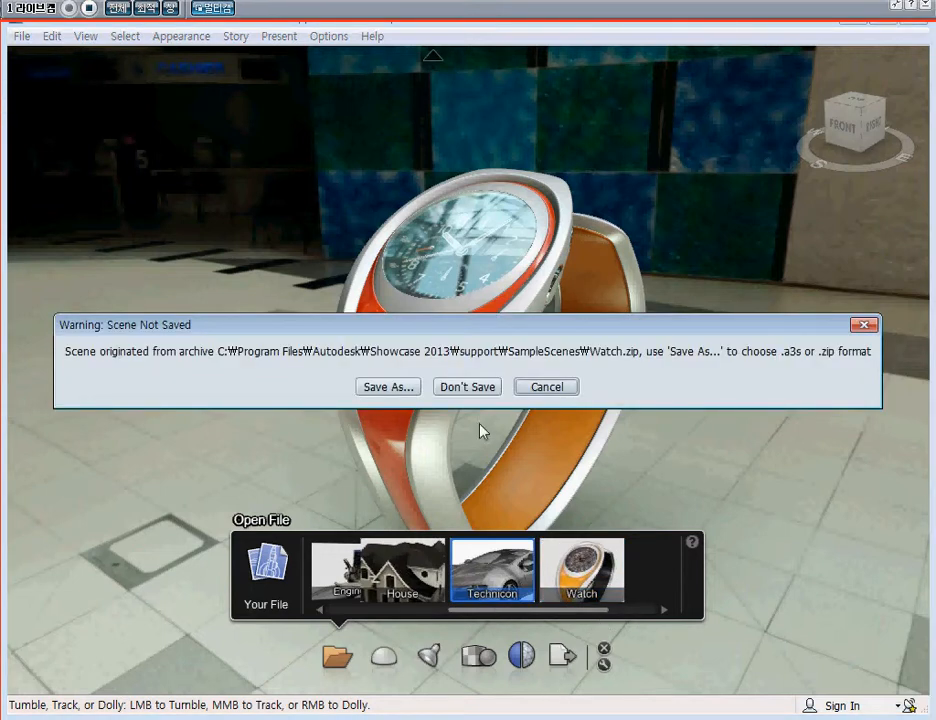
left_click(468, 387)
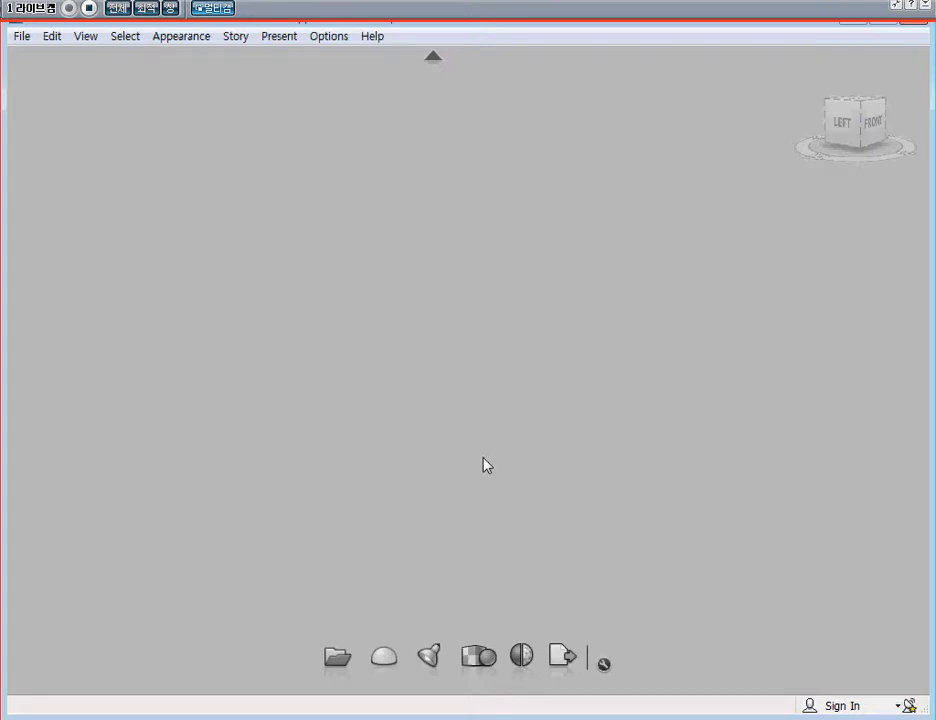
left_click(199, 41)
left_click(520, 272)
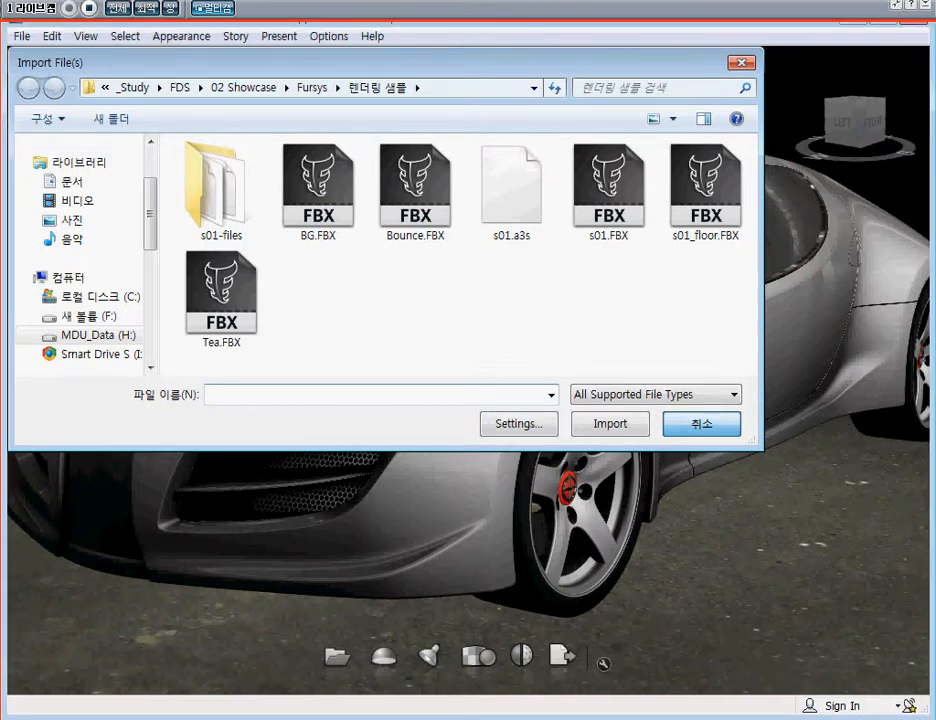
left_click(701, 423)
Examine the car's front wheel, fender and side up close and from several angles
mouse_move(474, 359)
left_mouse_down()
mouse_move(312, 365)
mouse_move(827, 365)
mouse_move(255, 361)
mouse_move(580, 320)
left_mouse_up()
middle_click_drag(580, 320, 174, 420, "alt")
left_click_drag(627, 302, 648, 391, "alt")
middle_click_drag(490, 454, 548, 389, "alt")
scroll(451, 334, "up", 5, "alt")
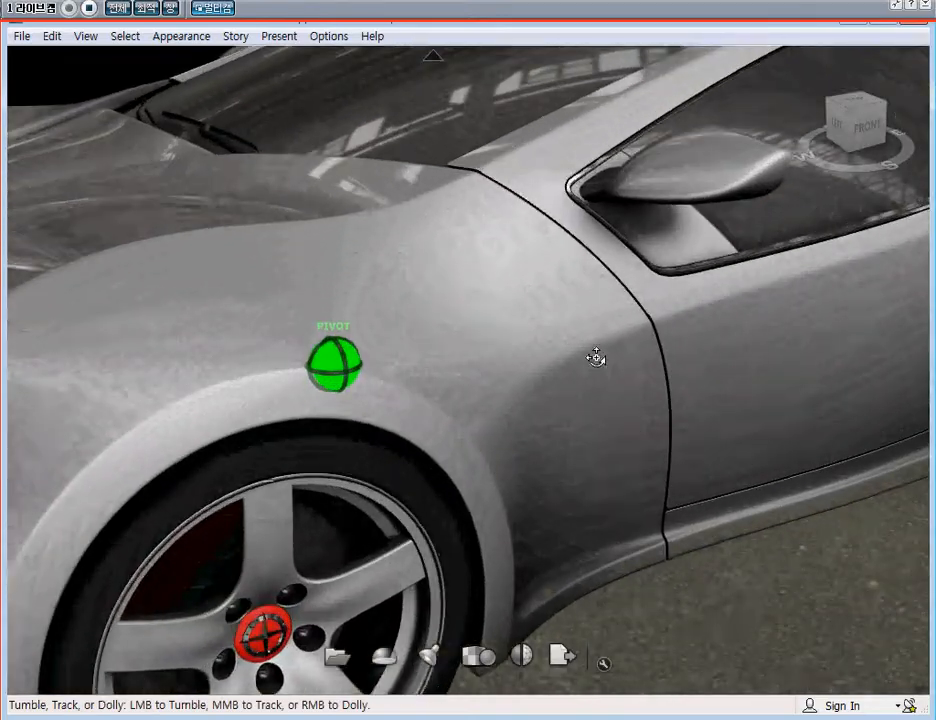
scroll(595, 358, "down", 4, "alt")
left_click_drag(331, 408, 232, 351, "alt")
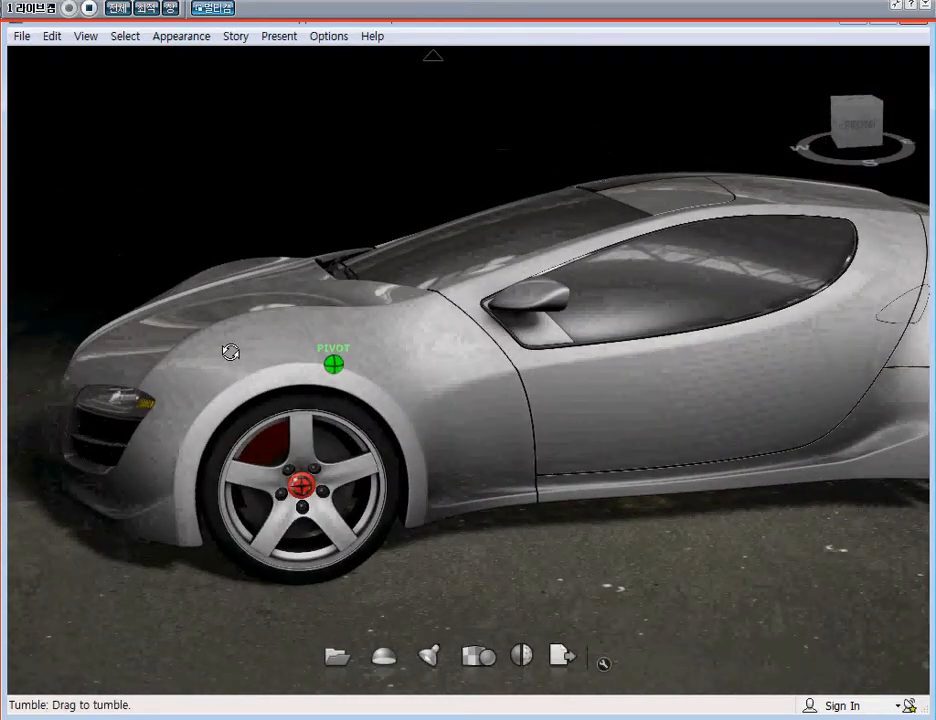
Select the tire of the car's front wheel, check its shape from several angles and show its transform manipulator
left_click_drag(412, 449, 278, 522, "alt")
right_click_drag(278, 522, 445, 540, "alt")
middle_click_drag(445, 540, 447, 311, "alt")
middle_click_drag(425, 460, 448, 396, "alt")
left_click_drag(448, 396, 476, 386, "alt")
left_click(368, 478)
left_click_drag(368, 478, 485, 489, "alt")
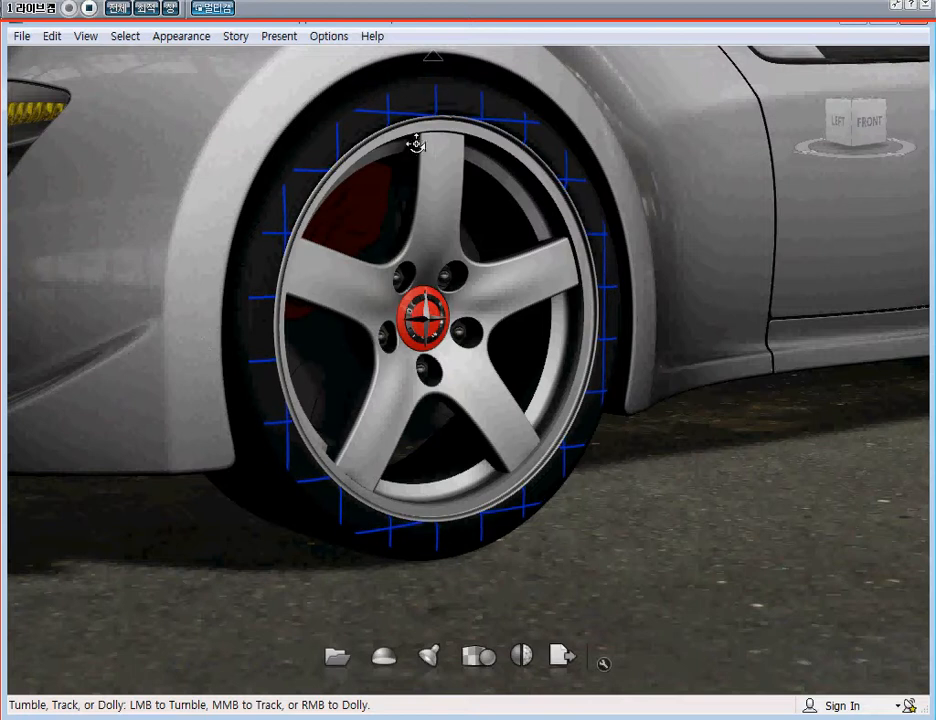
left_click_drag(436, 396, 578, 252, "alt")
left_click_drag(303, 338, 455, 340, "alt")
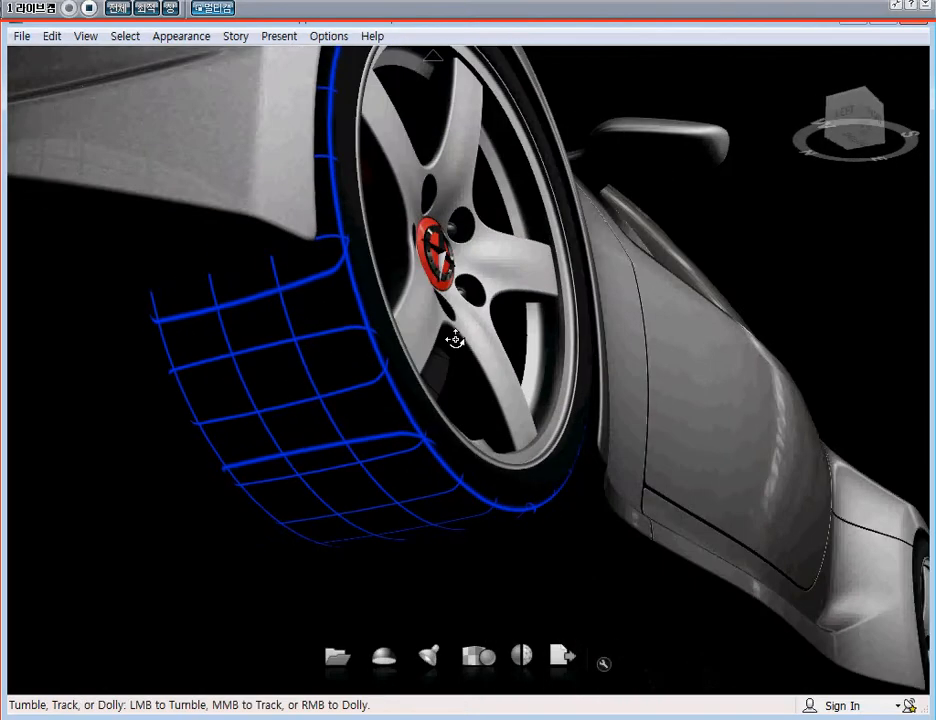
key("w")
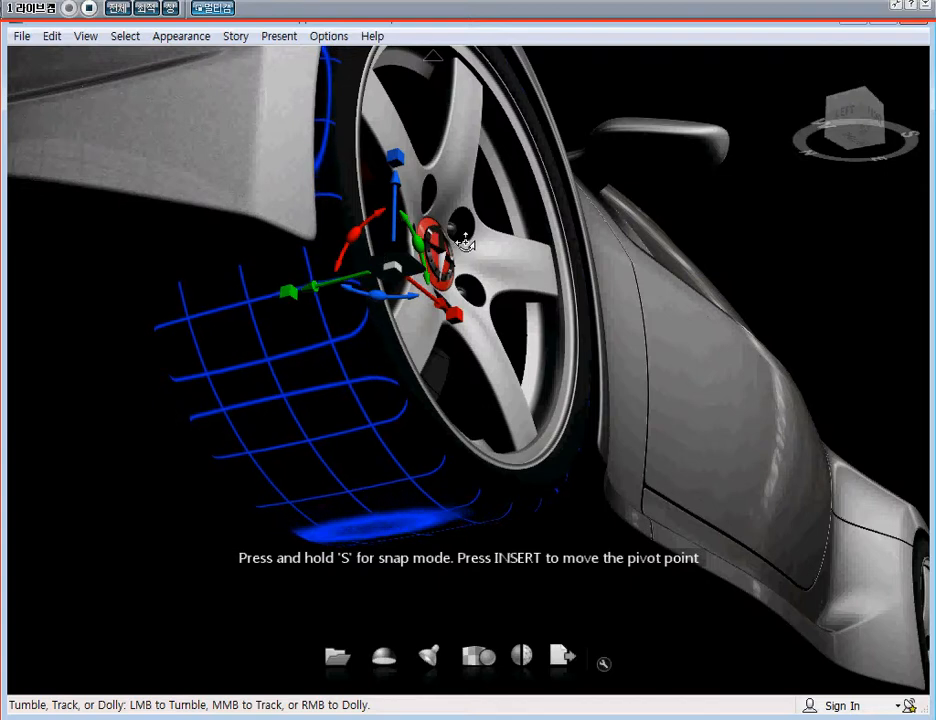
left_click_drag(430, 258, 308, 518)
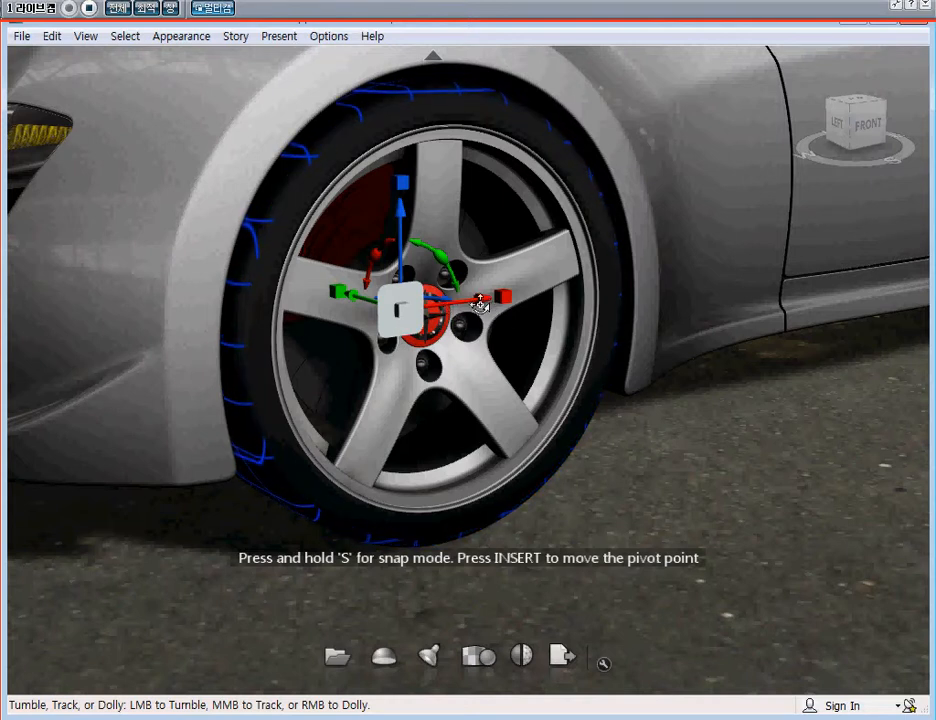
Try moving the tire along each of its three axes separately, undoing every move
left_click_drag(481, 299, 740, 287)
key("ctrl+z")
left_click_drag(401, 213, 401, 52)
key("ctrl+z")
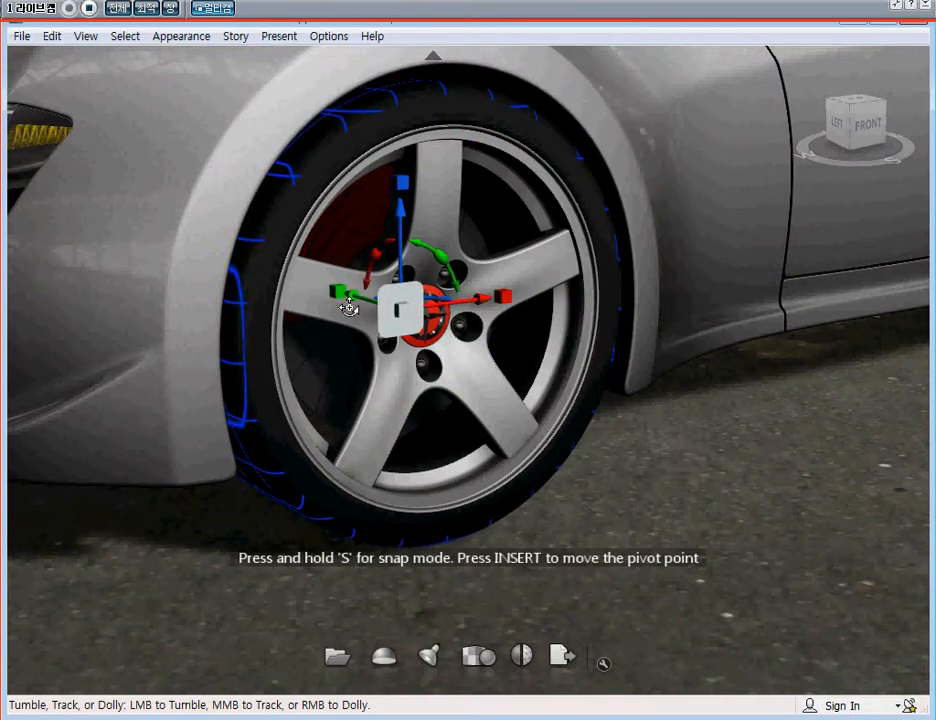
left_click_drag(352, 293, 209, 255)
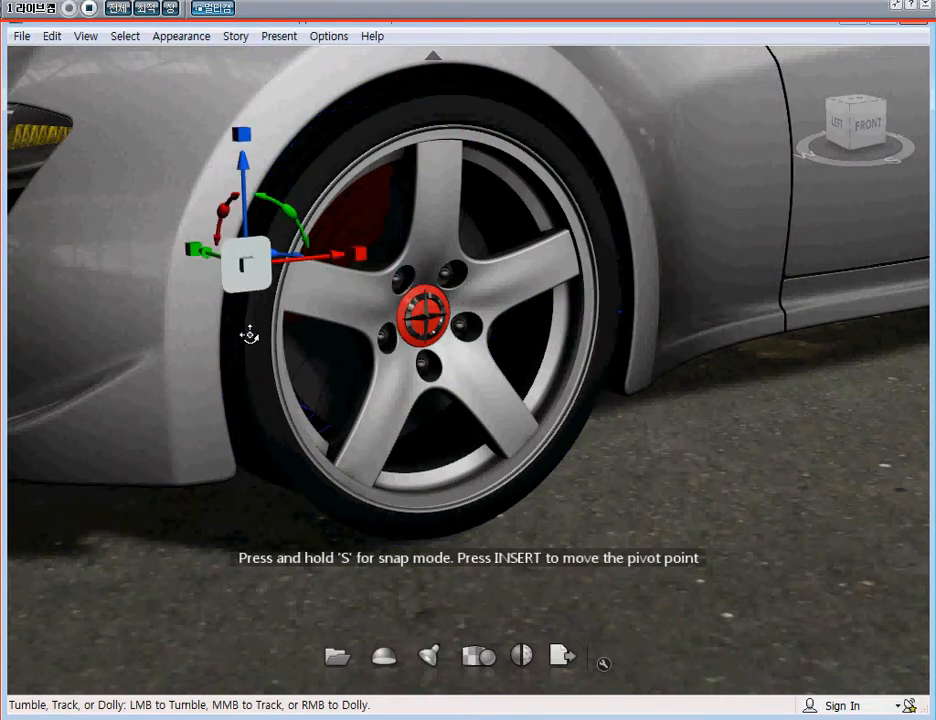
key("ctrl+z")
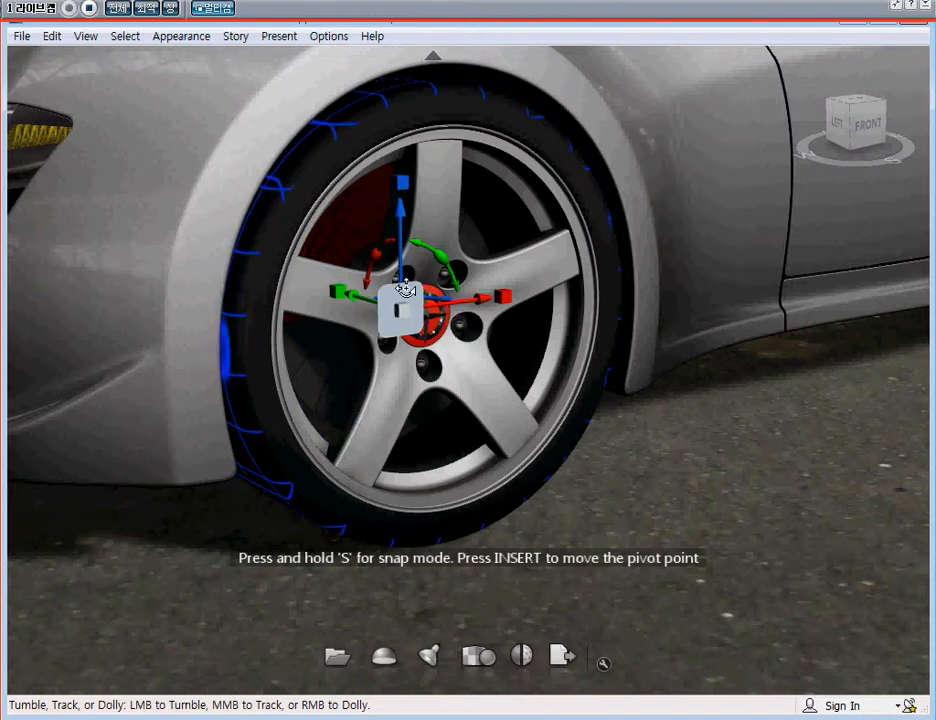
Try moving the tire freely within a plane, once from the side and once from above, undoing each move
left_click_drag(405, 296, 596, 302)
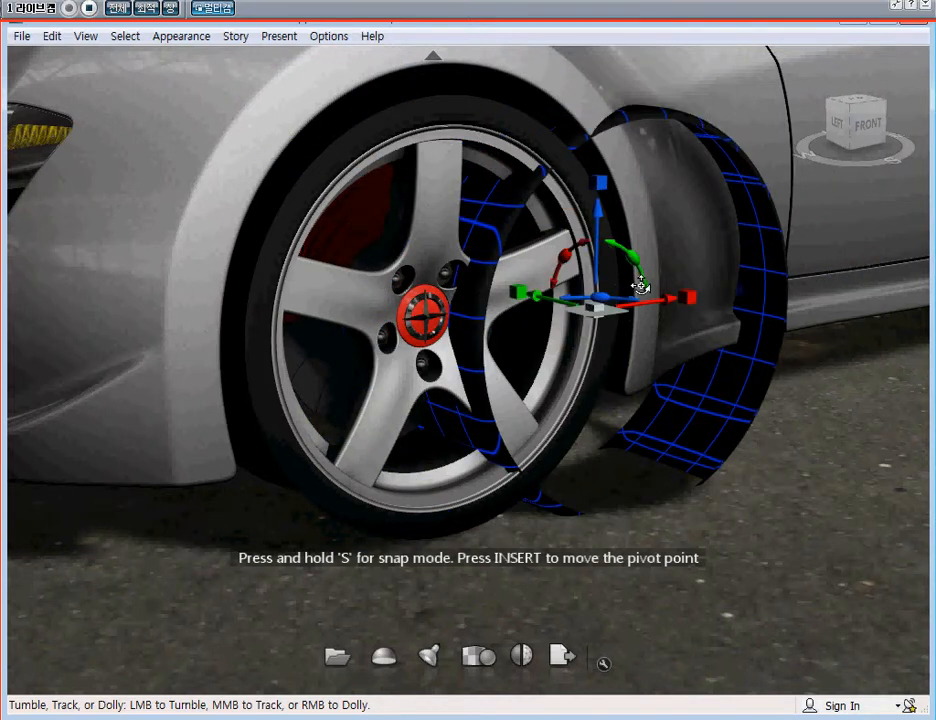
key("ctrl+z")
left_click_drag(516, 221, 516, 378)
left_click_drag(512, 332, 503, 88)
left_click_drag(510, 265, 518, 503)
middle_click_drag(545, 202, 568, 277)
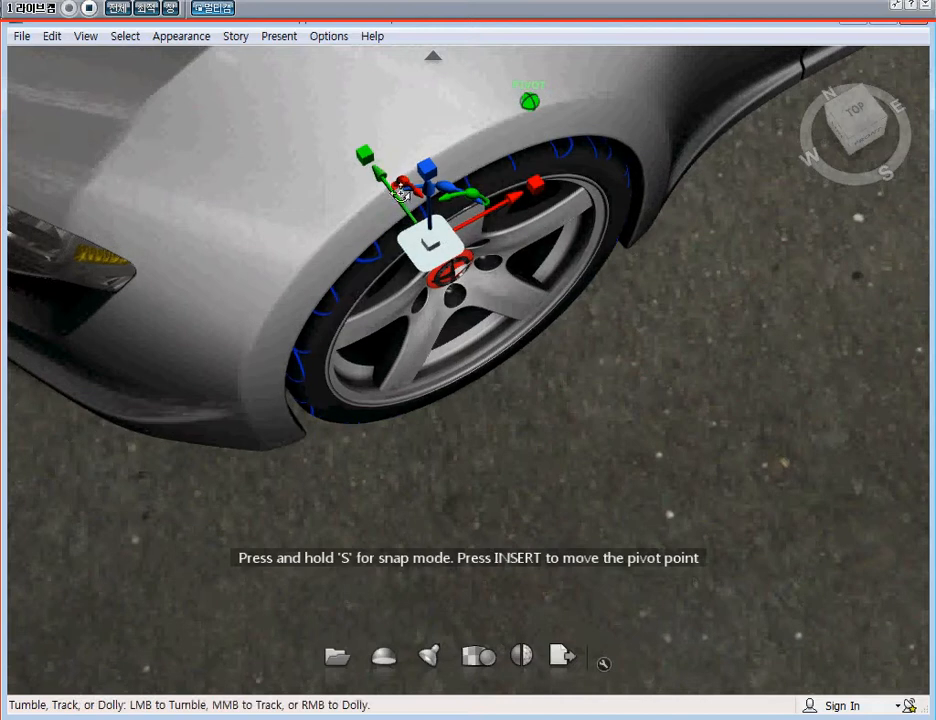
left_click_drag(455, 224, 500, 305)
key("ctrl+z")
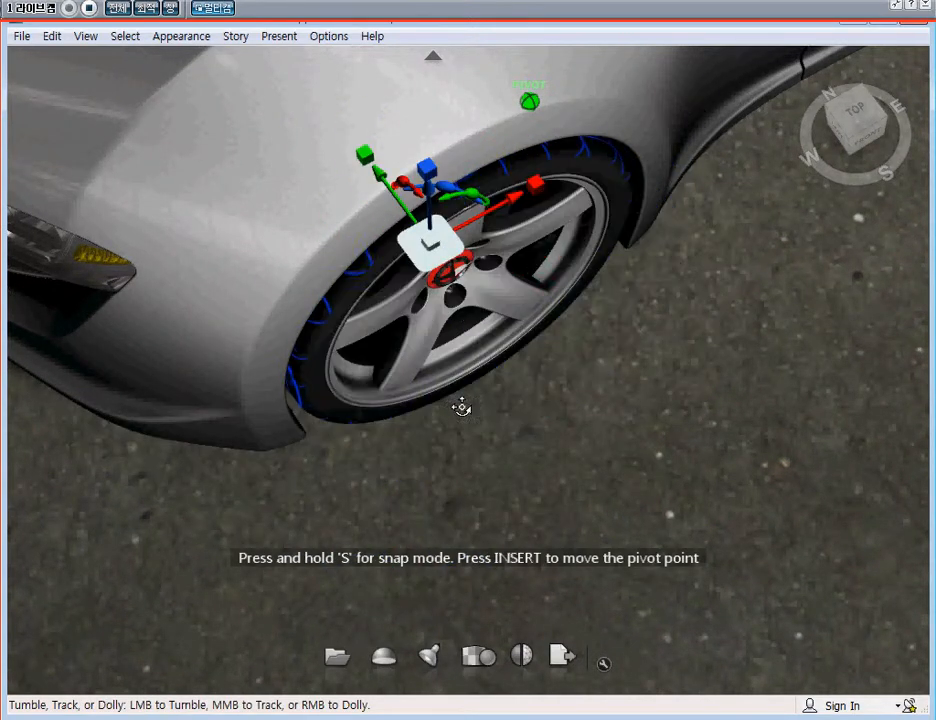
Try moving the tire within the plane facing the car's headlight end and undo the move
left_click_drag(350, 387, 658, 69)
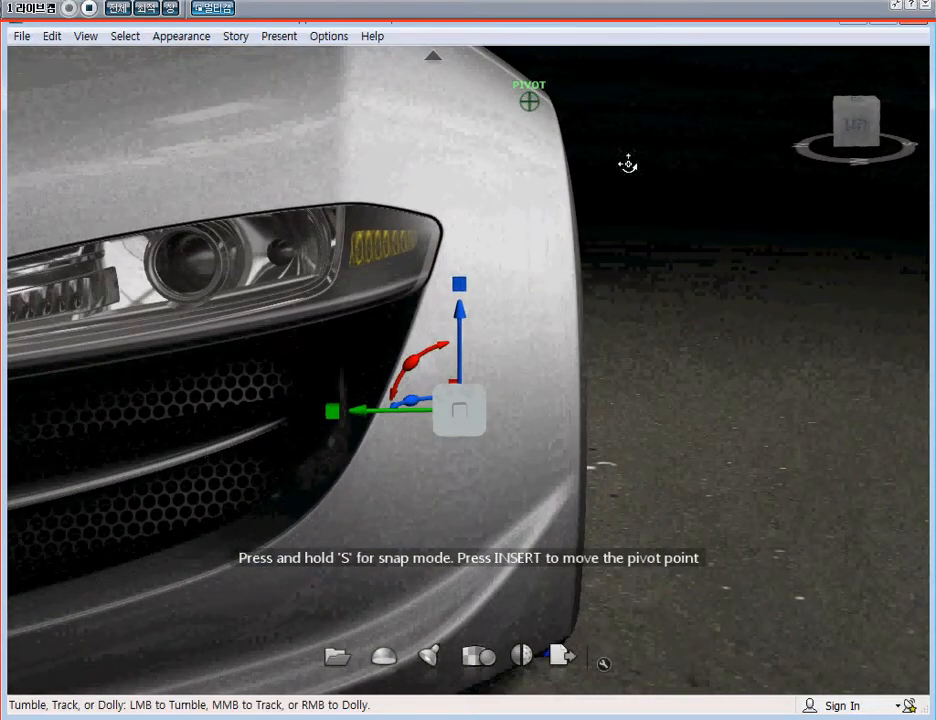
left_click(551, 424)
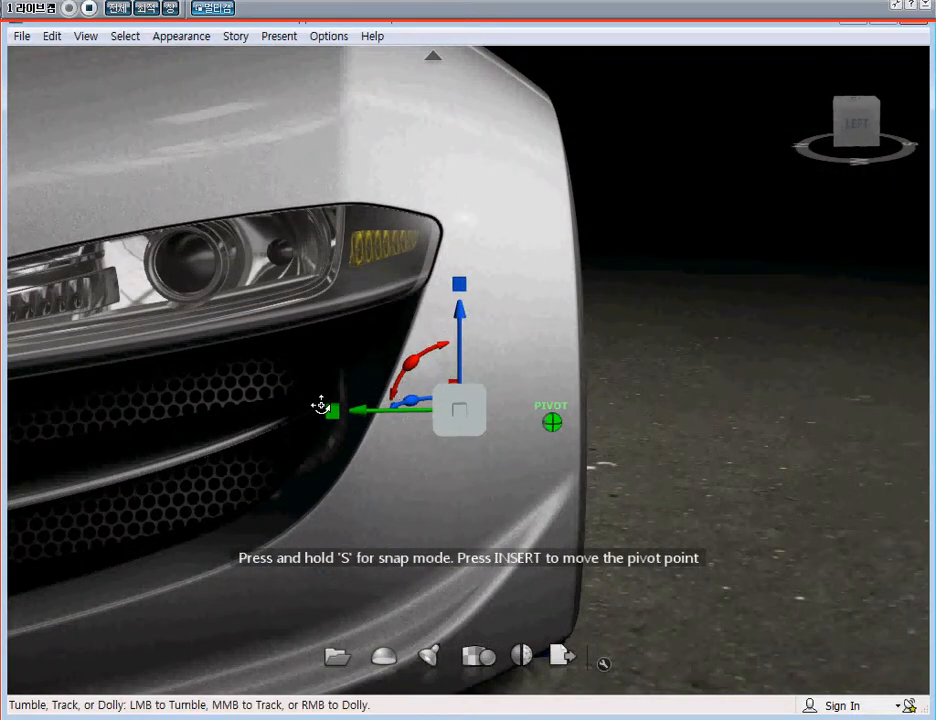
left_click_drag(472, 403, 700, 382)
key("ctrl+z")
middle_click_drag(700, 382, 404, 365)
Try transforming the tire with the manipulator while viewing the car from farther back, undoing both changes
left_click_drag(439, 338, 543, 270)
middle_click_drag(543, 270, 602, 270)
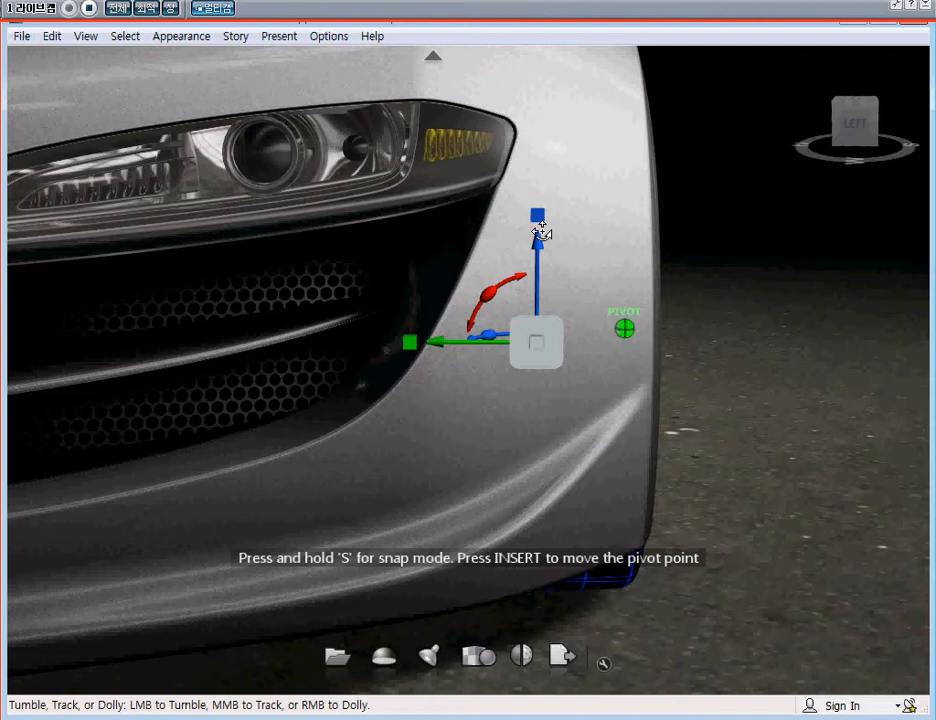
left_click_drag(673, 241, 612, 299)
middle_click_drag(612, 299, 407, 354)
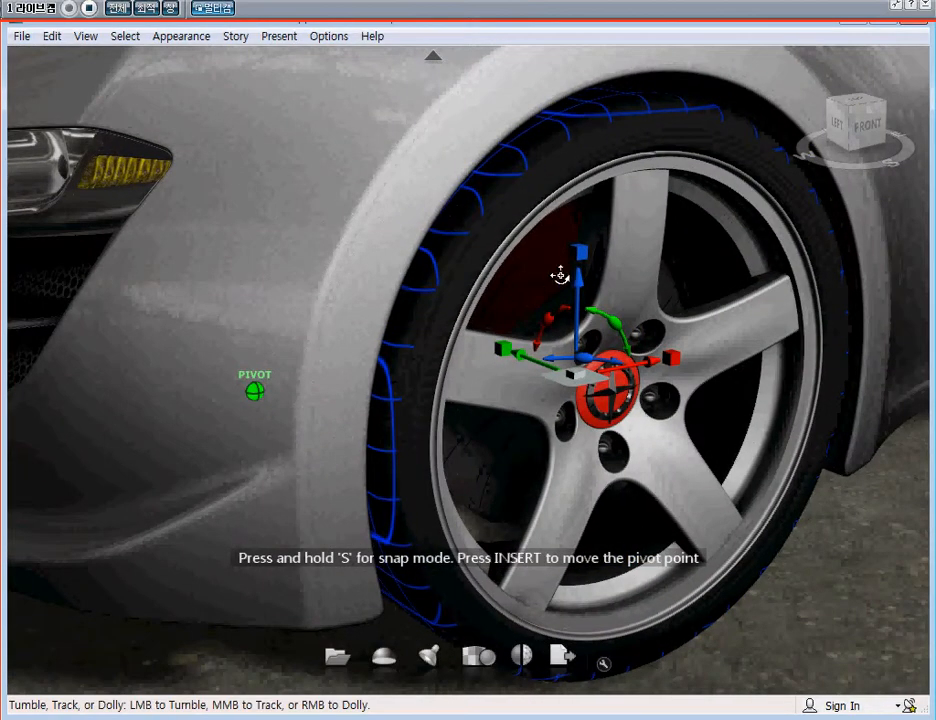
left_click_drag(579, 256, 450, 437)
scroll(470, 210, "down", 5)
left_click_drag(541, 377, 656, 398)
left_click_drag(426, 387, 372, 180)
key("ctrl+z")
key("ctrl+z")
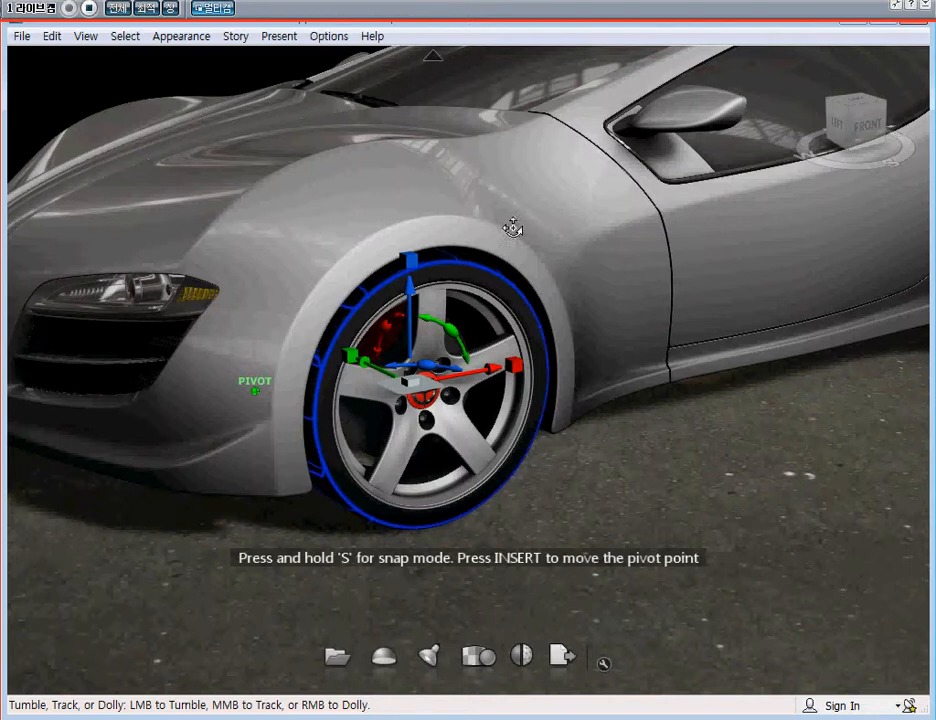
Try rotating the tire about its green and red axes in a close-up of the wheel and undo the rotation
scroll(437, 352, "up", 4)
middle_click_drag(514, 342, 453, 315, "alt")
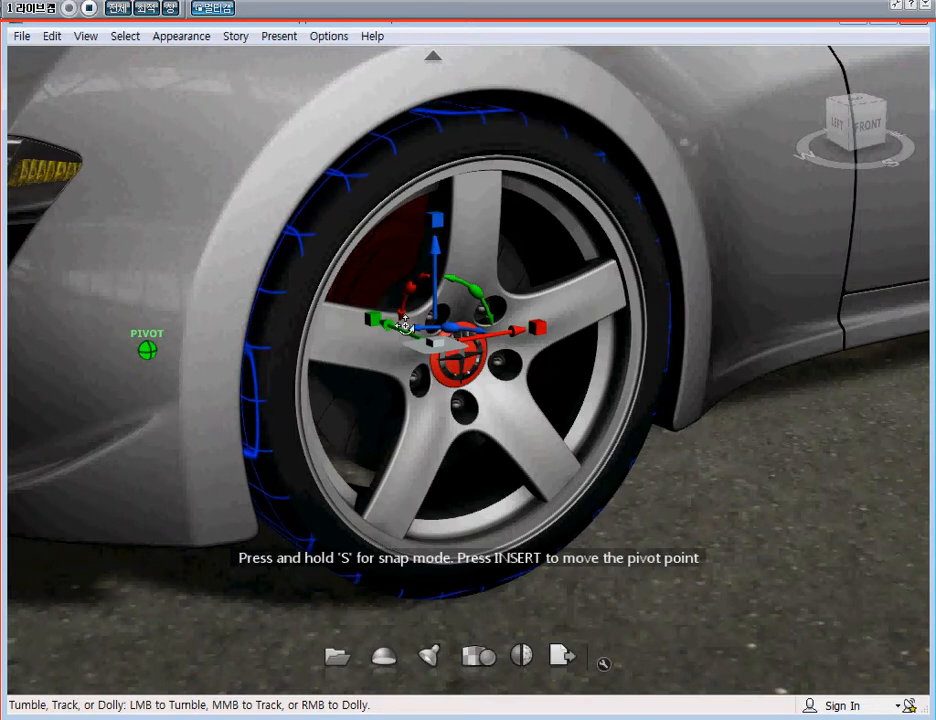
left_click_drag(477, 295, 490, 418)
left_click_drag(404, 296, 566, 390)
key("ctrl+z")
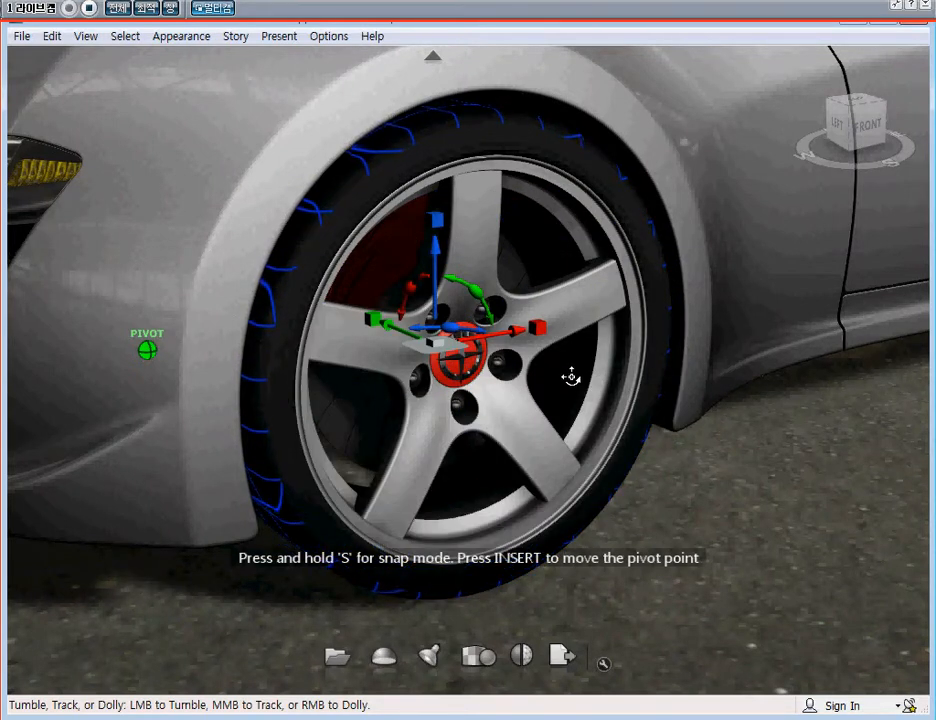
Move the tire slightly along its red axis by entering an exact offset
left_click(519, 338)
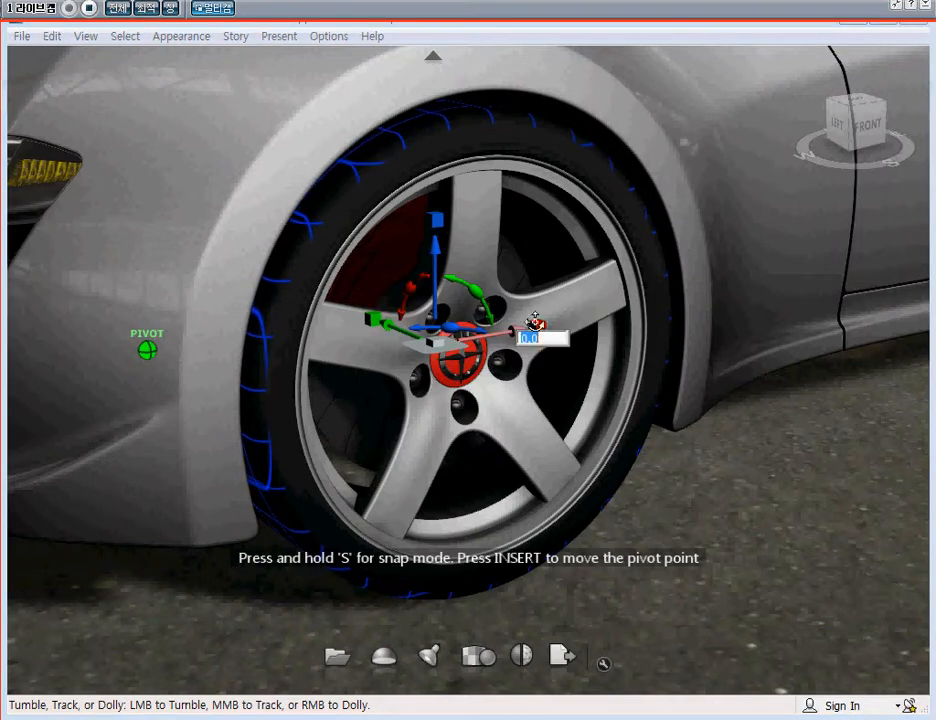
key("Return")
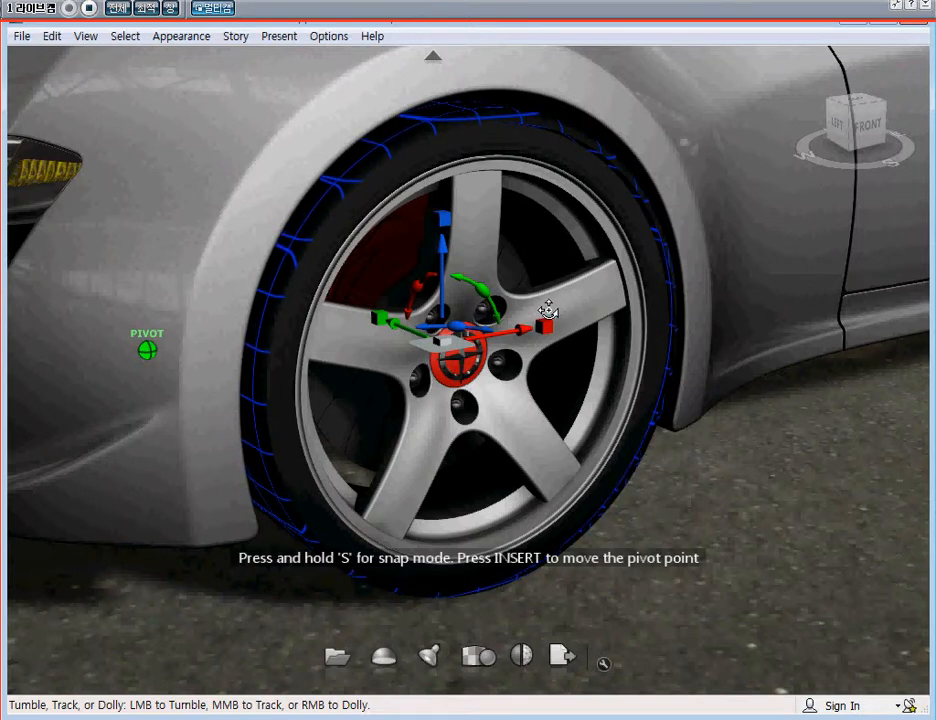
Undo the front tire's last move, confirm its two rotation values without changing them, and clear the selection
key("ctrl+z")
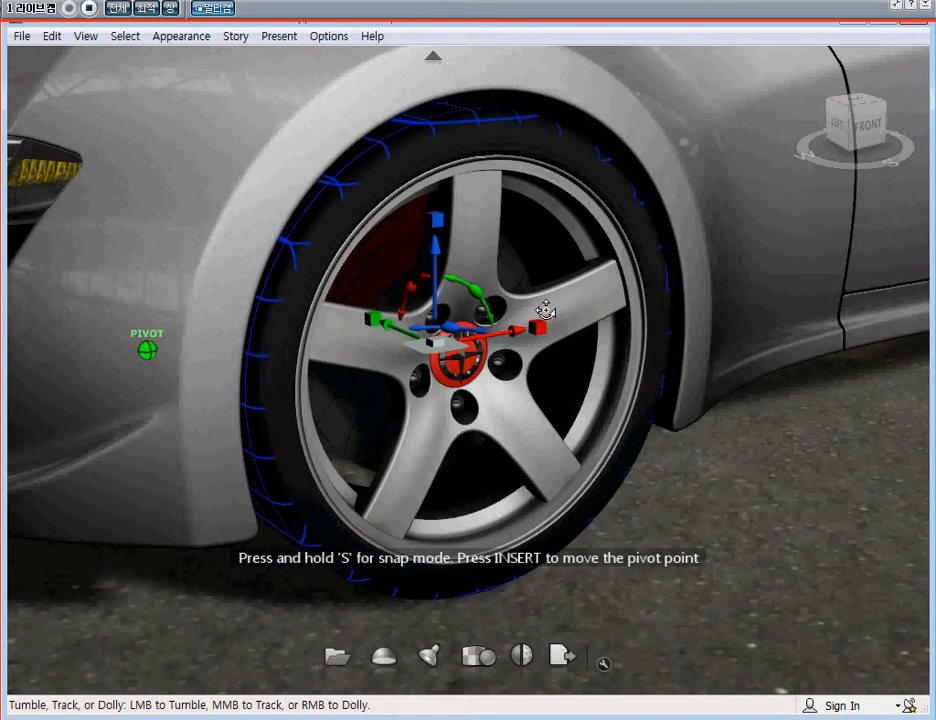
left_click(478, 297)
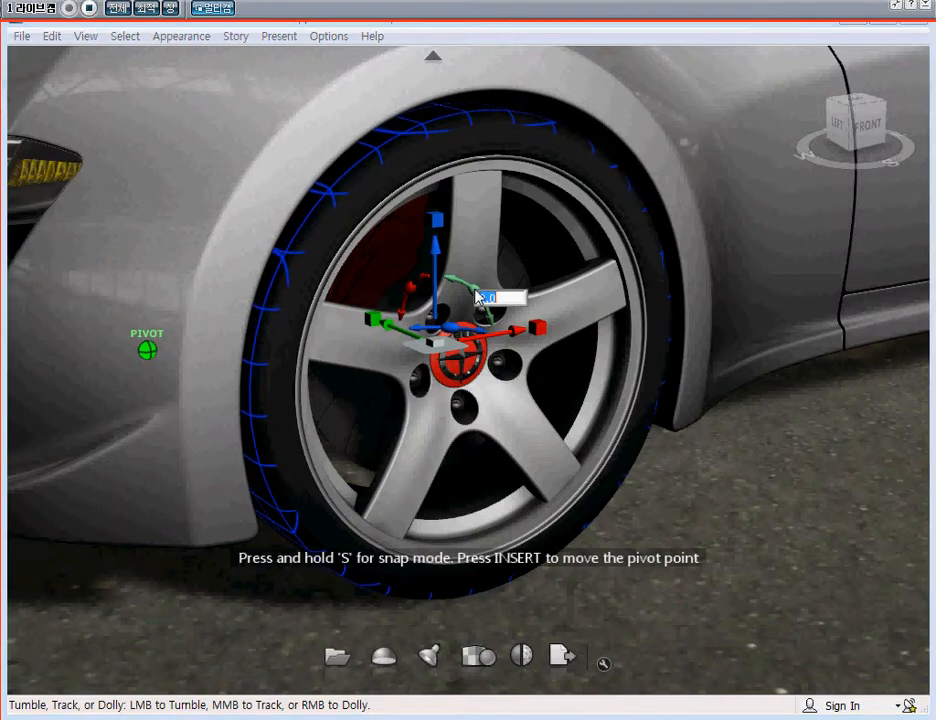
key("Return")
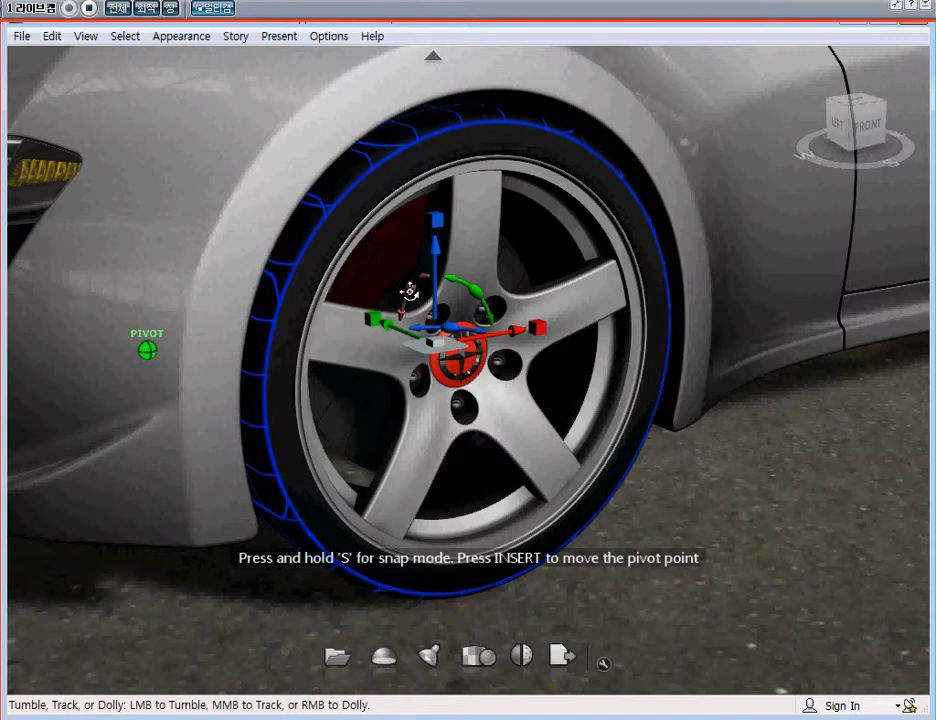
left_click(414, 291)
key("Return")
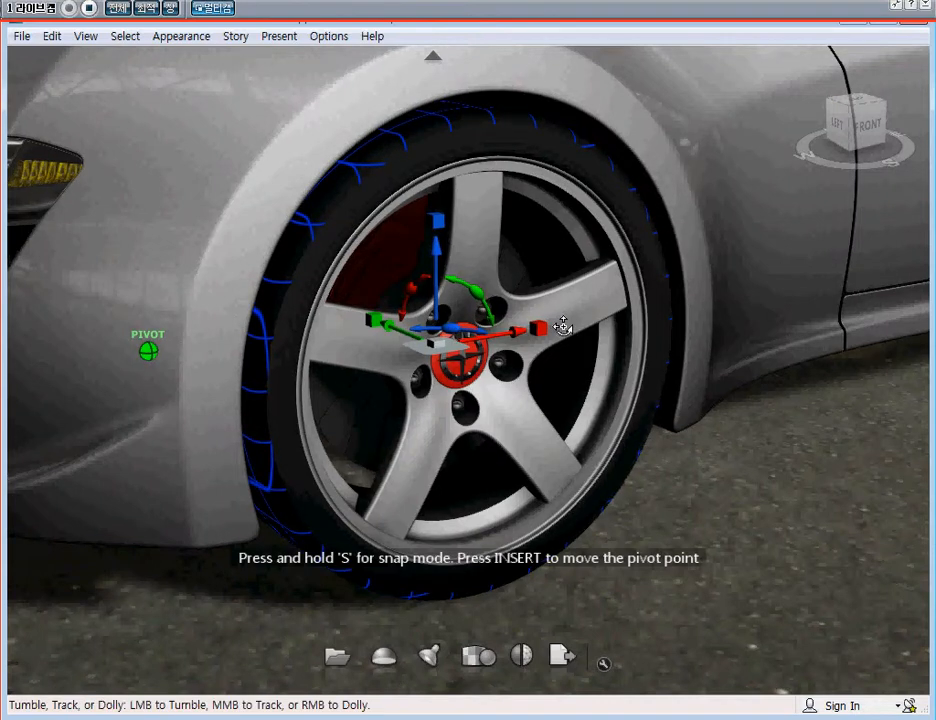
scroll(564, 325, "down", 2)
key("Escape")
Display the scene's behaviors and triggers alongside the car
middle_click_drag(522, 261, 604, 288, "alt")
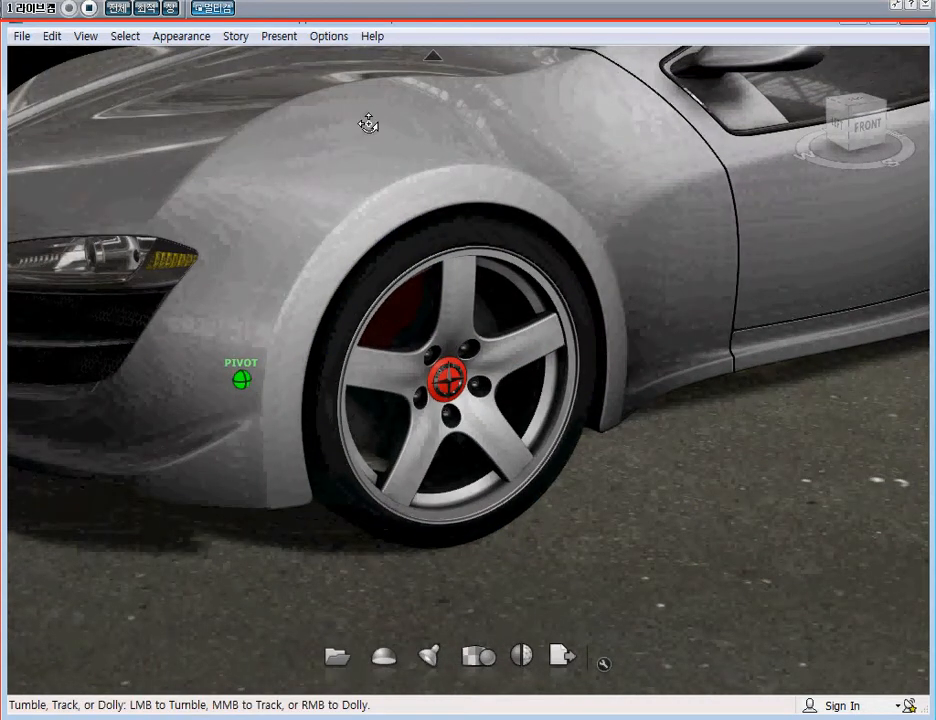
left_click(172, 37)
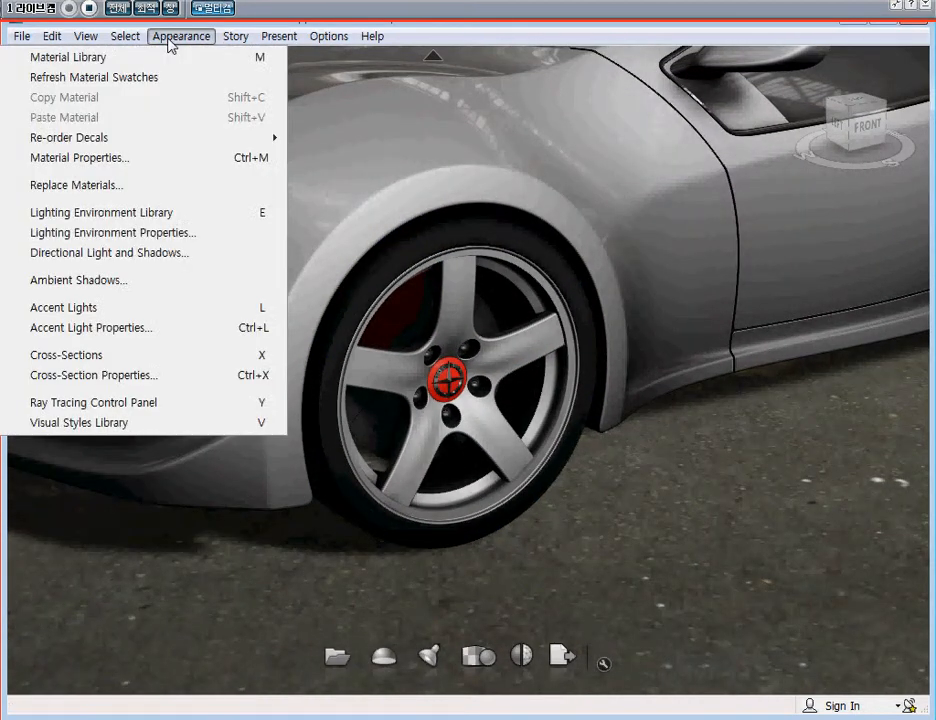
mouse_move(251, 40)
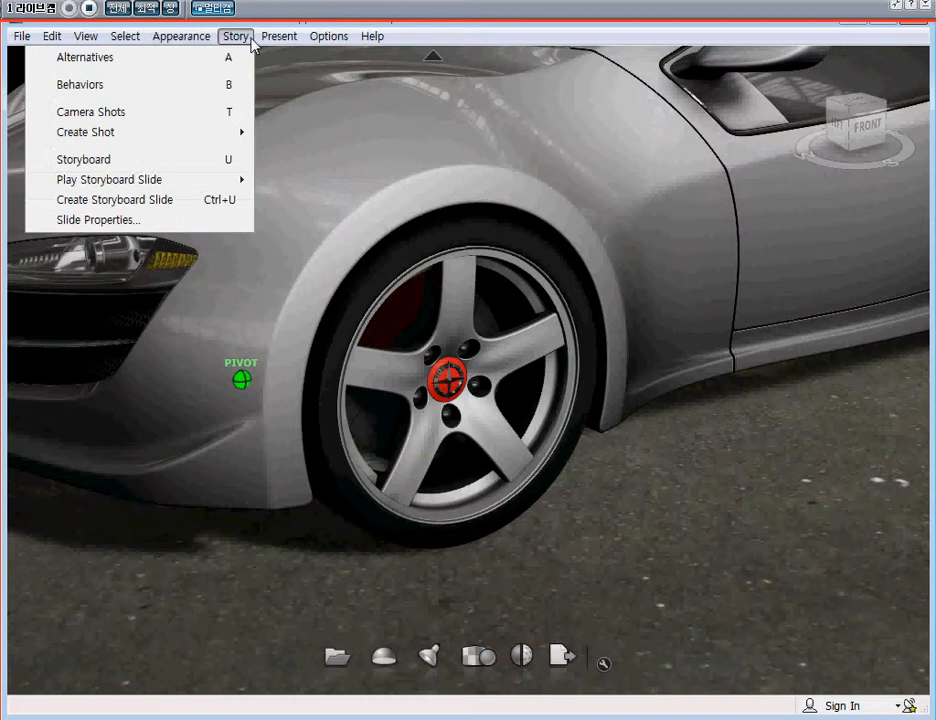
left_click(172, 88)
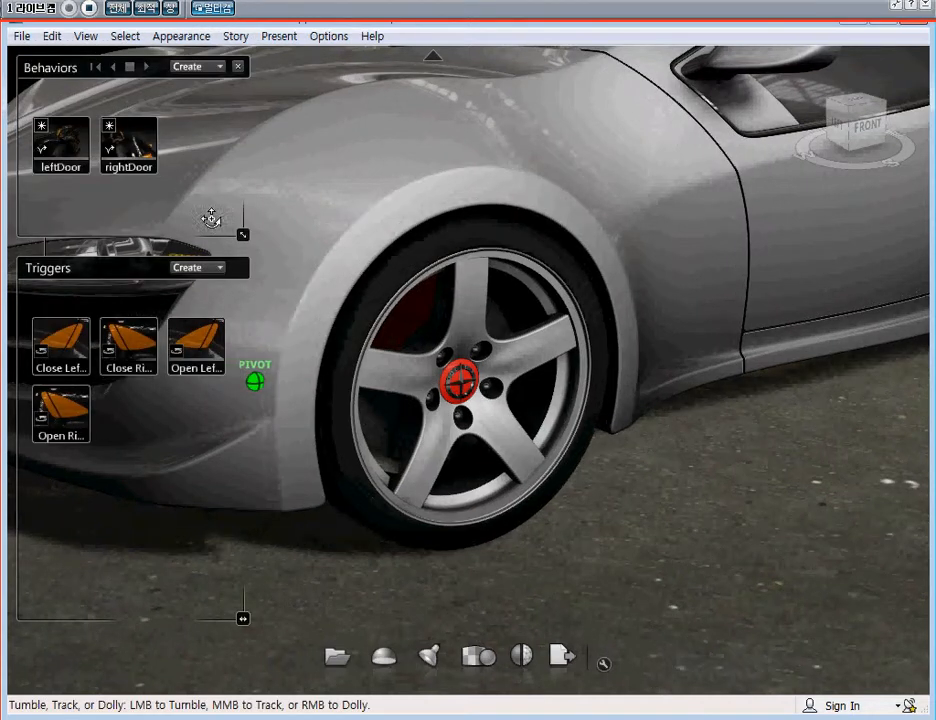
middle_click_drag(380, 268, 445, 371)
scroll(405, 335, "down", 5, "alt")
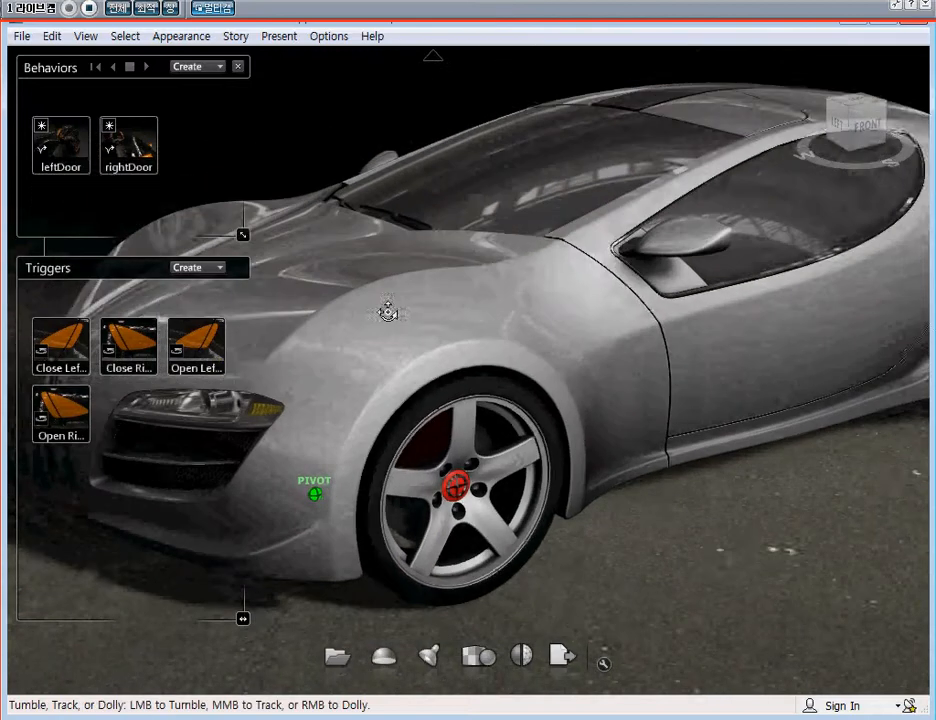
scroll(322, 243, "down", 2, "alt")
middle_click_drag(568, 254, 436, 251)
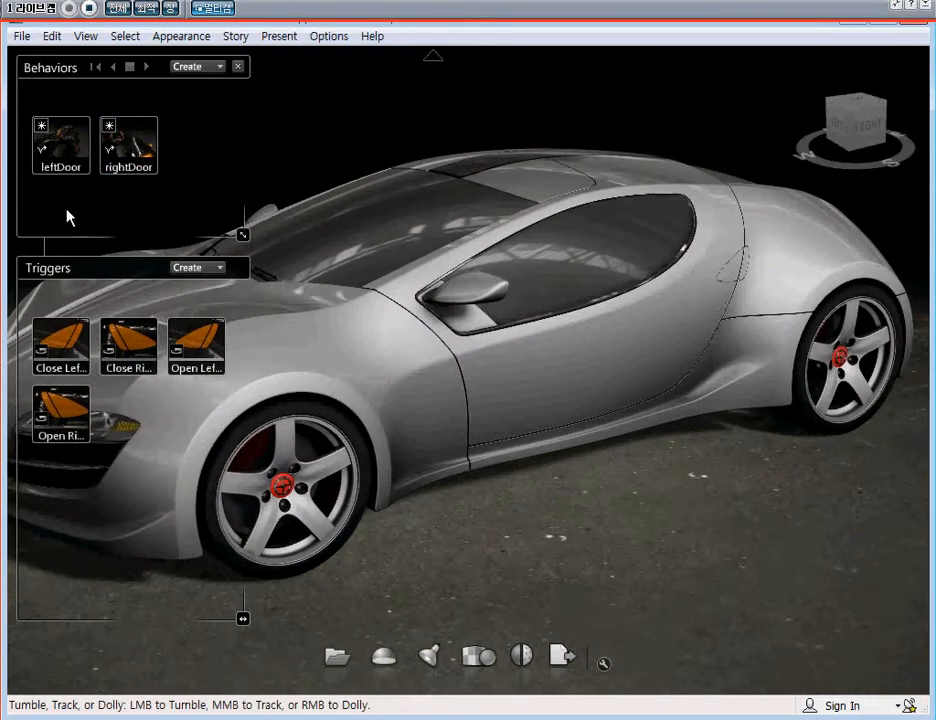
Play the leftDoor behavior and view the raised doors from the front of the car
left_click(70, 138)
middle_click_drag(366, 249, 529, 251)
left_click_drag(398, 312, 704, 334, "alt")
right_click_drag(704, 334, 424, 334, "alt")
middle_click_drag(424, 334, 650, 300, "alt")
mouse_move(495, 362)
left_mouse_down("alt")
mouse_move(535, 368)
mouse_move(480, 365)
left_mouse_up("alt")
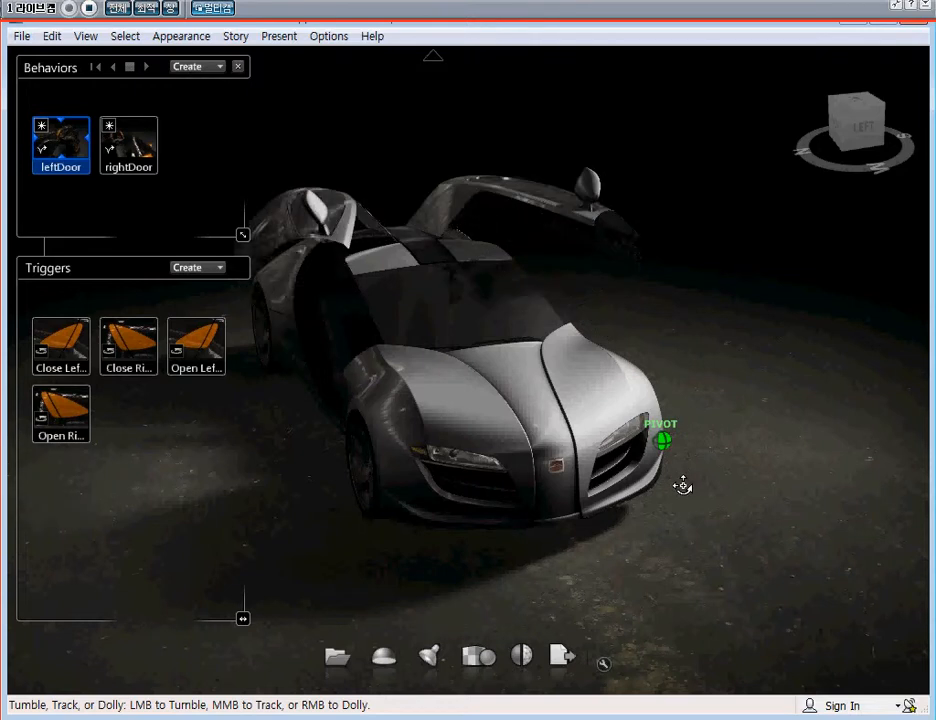
middle_click_drag(453, 221, 530, 251, "alt")
scroll(395, 228, "up", 4)
middle_click_drag(389, 221, 539, 390, "alt")
Add rightDoor to the selected behaviors and play all behaviors in reverse to close the doors
left_click(138, 142, "ctrl")
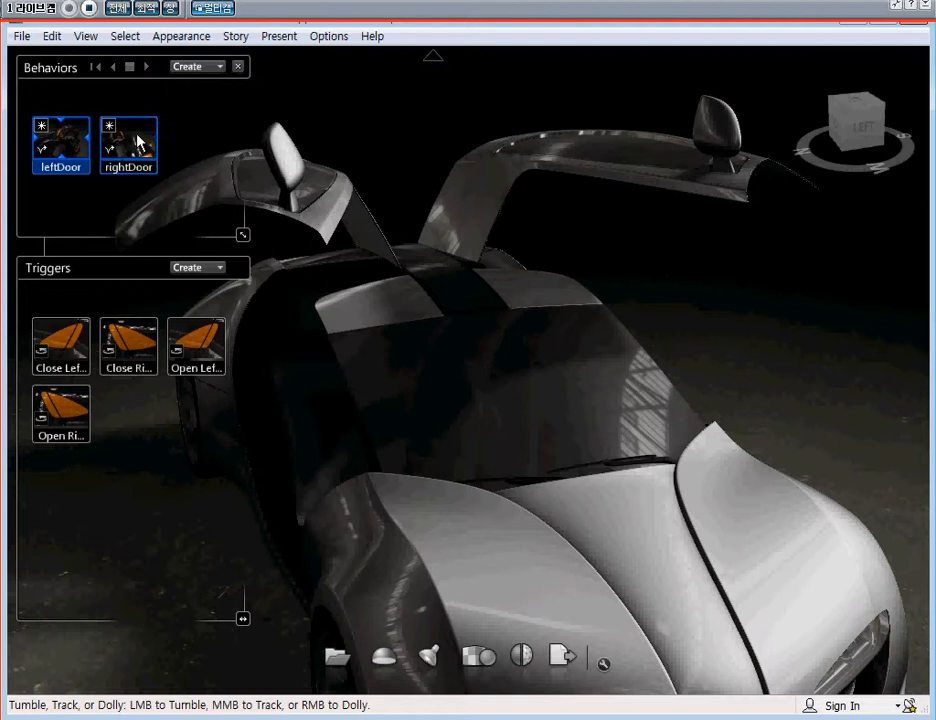
left_click(114, 67)
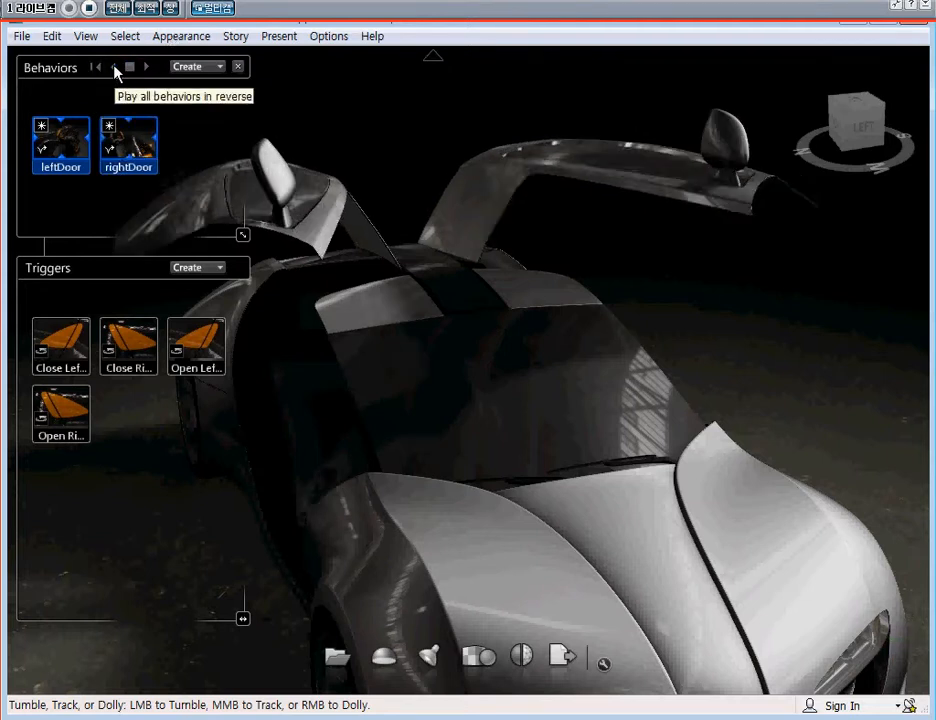
middle_click_drag(441, 365, 623, 375)
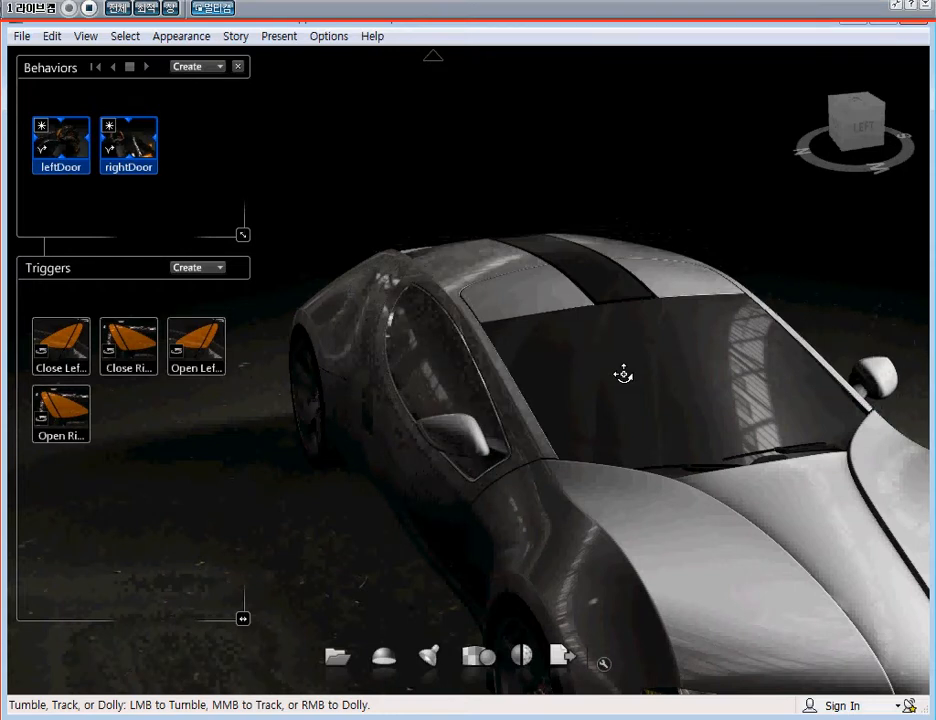
Select the five-spoke rim of the car's front wheel
middle_click_drag(623, 374, 566, 376)
middle_click_drag(602, 422, 585, 312, "alt")
left_click_drag(731, 399, 393, 363, "alt")
middle_click_drag(704, 430, 429, 424, "alt")
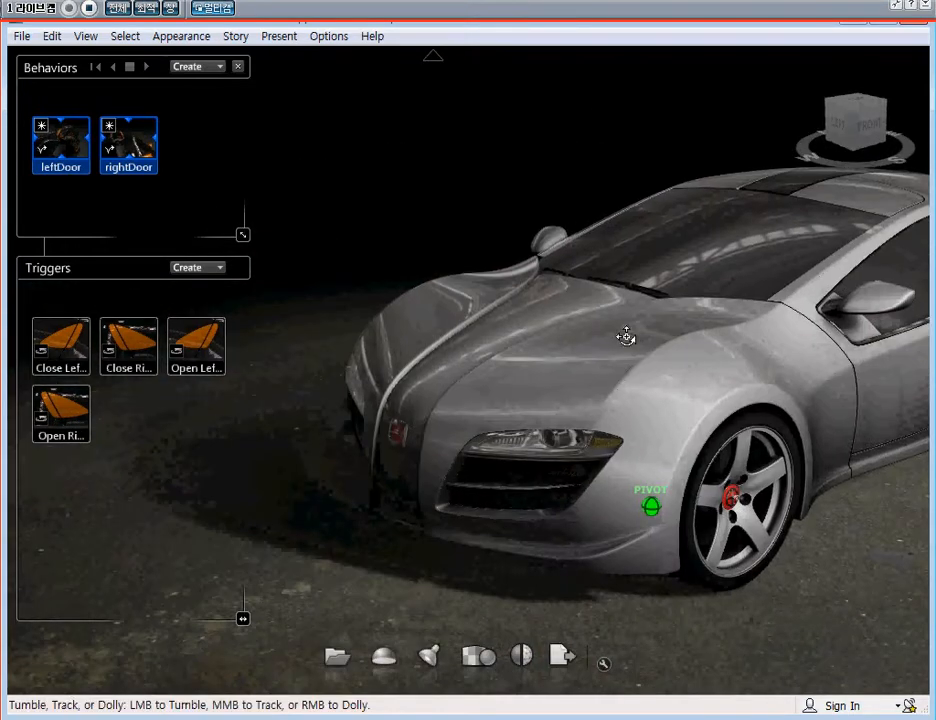
middle_click_drag(815, 391, 514, 289, "alt")
right_click_drag(422, 426, 560, 372, "alt")
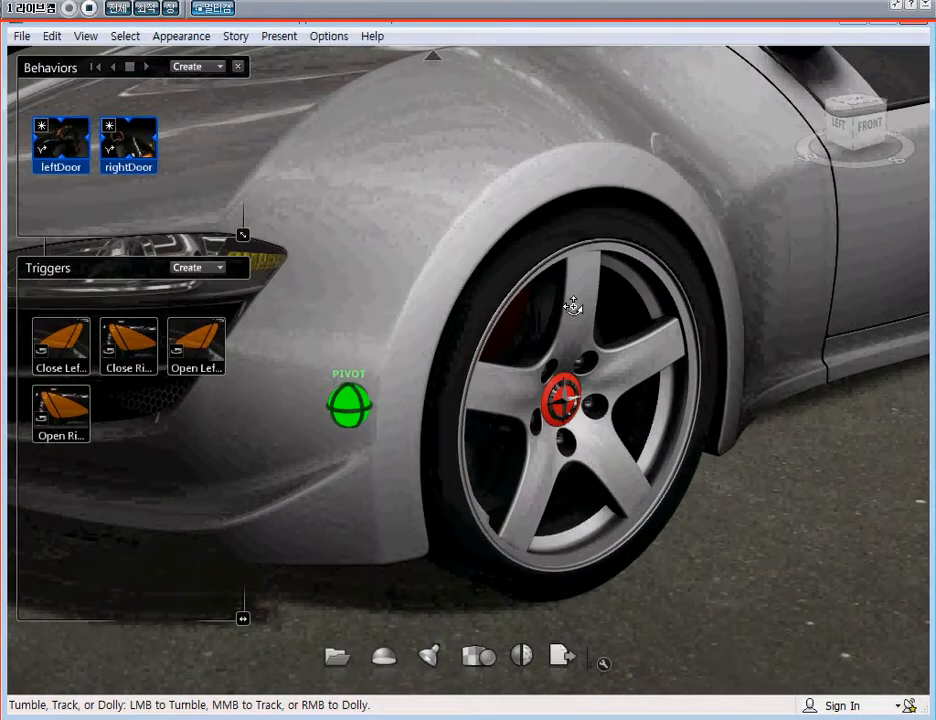
left_click_drag(624, 404, 465, 264)
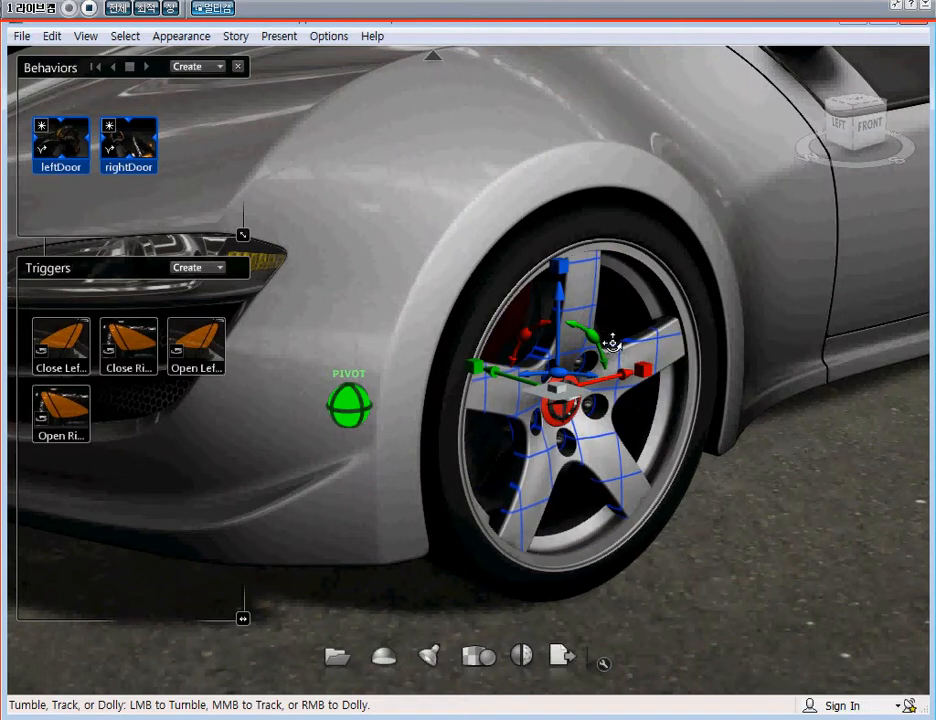
left_click_drag(593, 338, 673, 284)
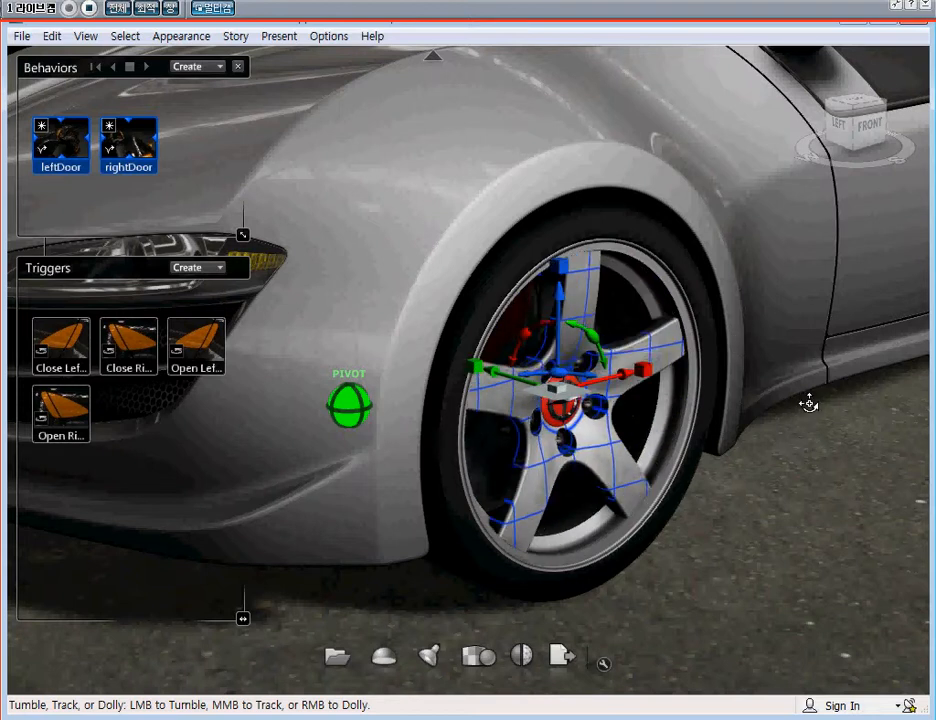
Create a turntable behavior for the selected rim, keep its starting direction at Counterclockwise, and close its properties
middle_click_drag(806, 401, 727, 362)
left_click_drag(727, 362, 700, 380)
middle_click_drag(700, 380, 748, 361)
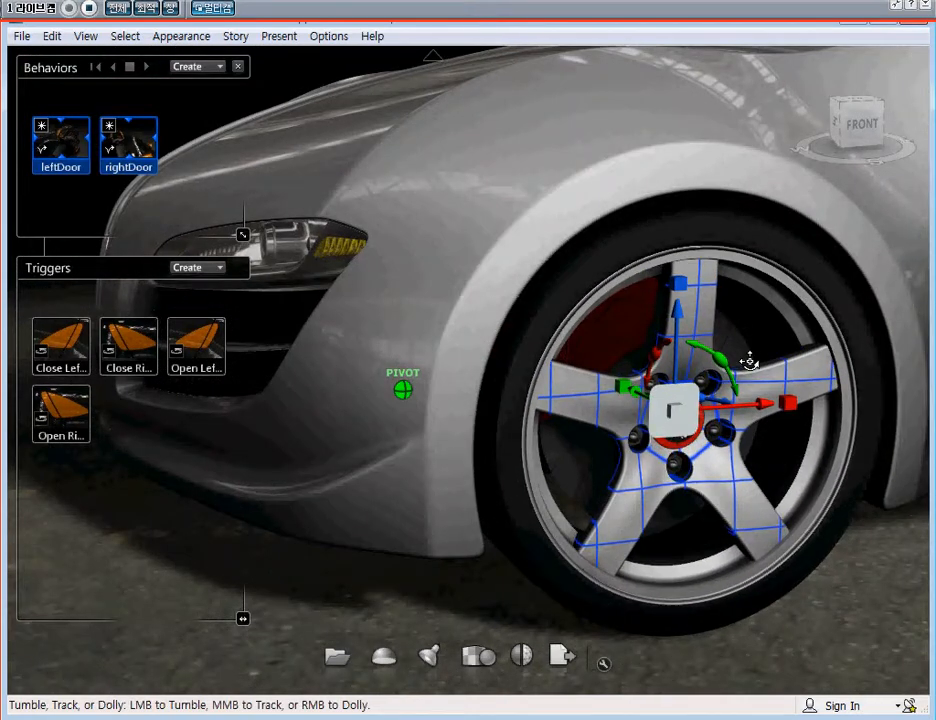
scroll(748, 359, "up", 5)
scroll(597, 267, "up", 3)
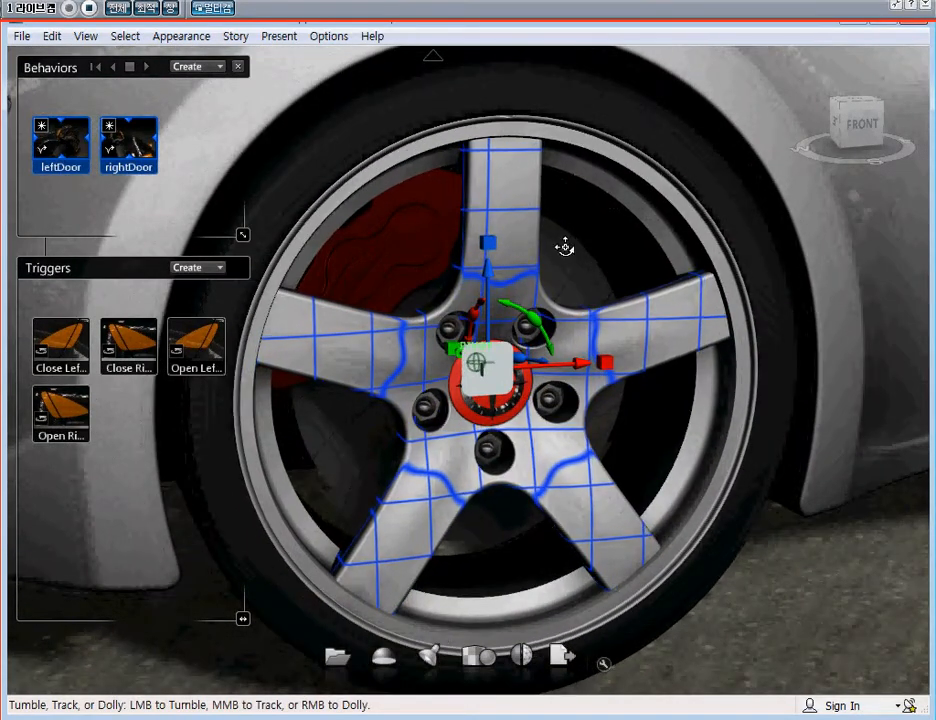
left_click(222, 68)
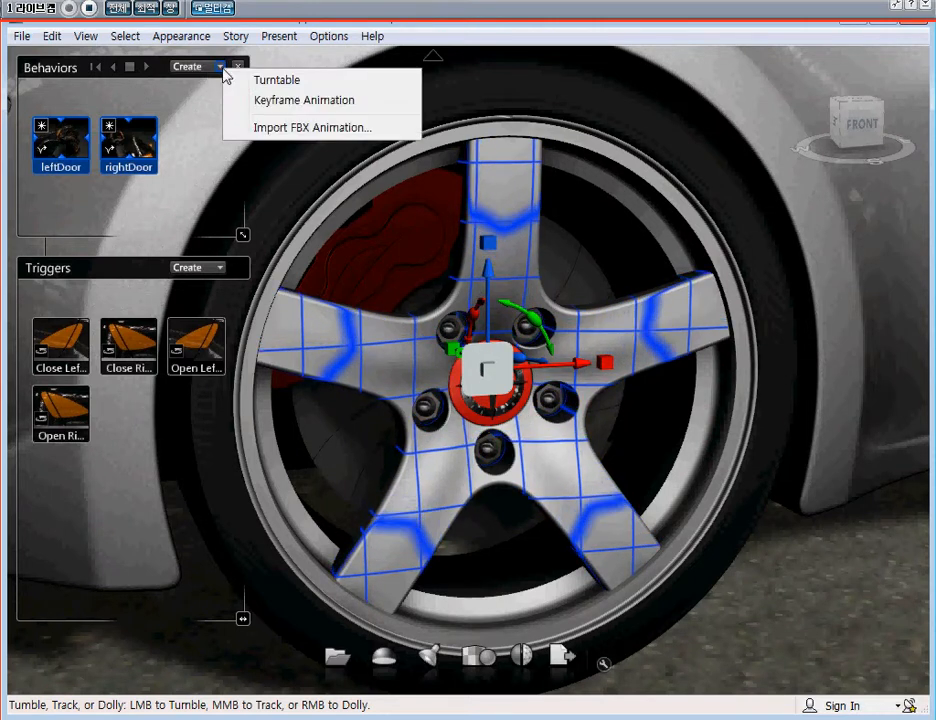
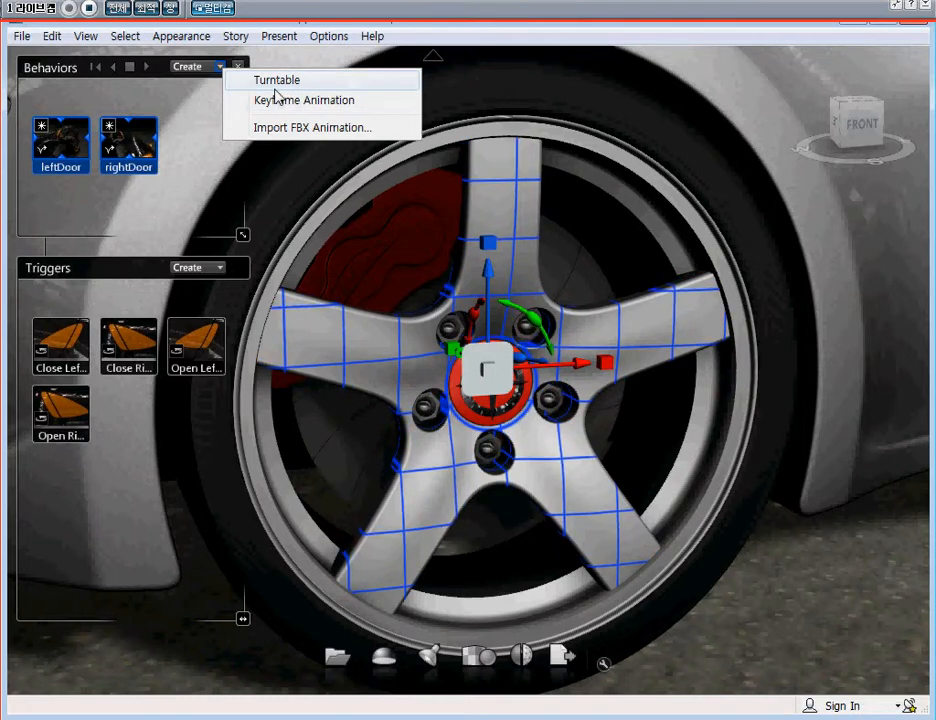
left_click(286, 88)
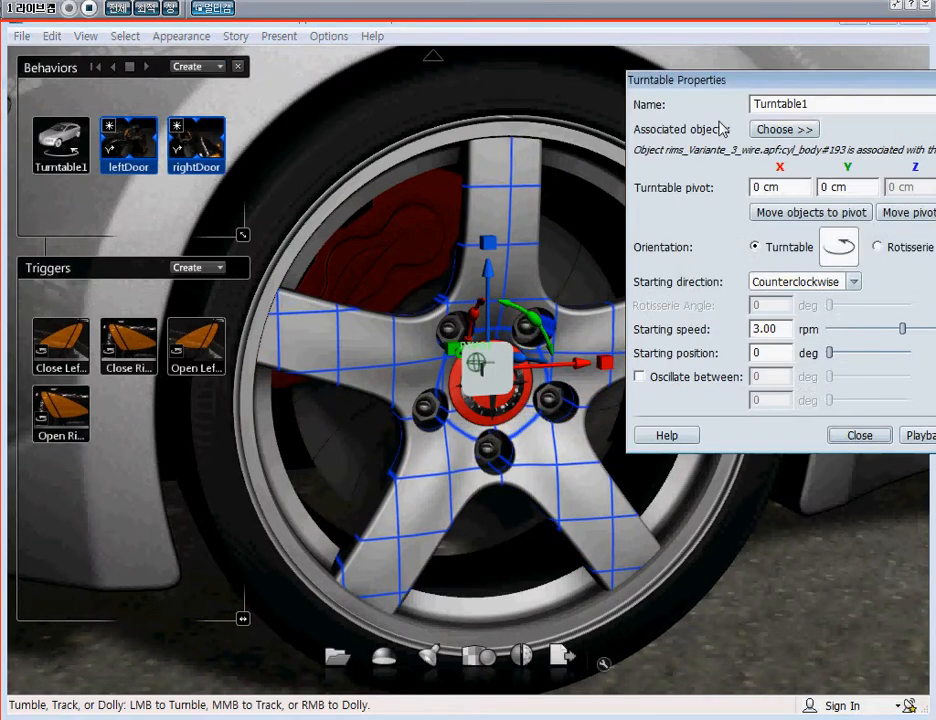
left_click_drag(738, 88, 643, 75)
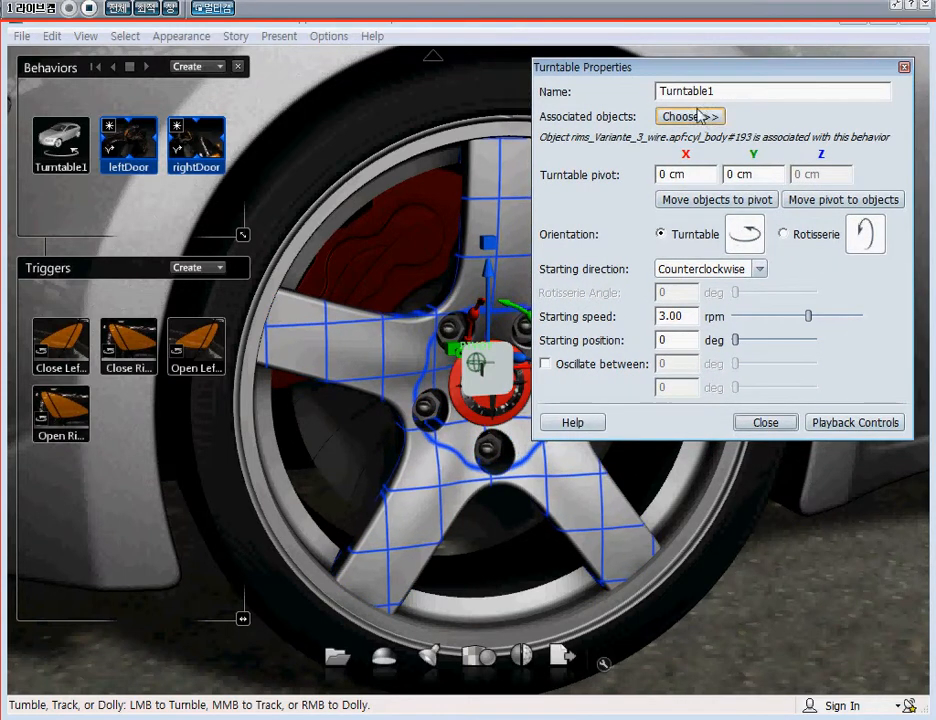
middle_click_drag(439, 285, 293, 270)
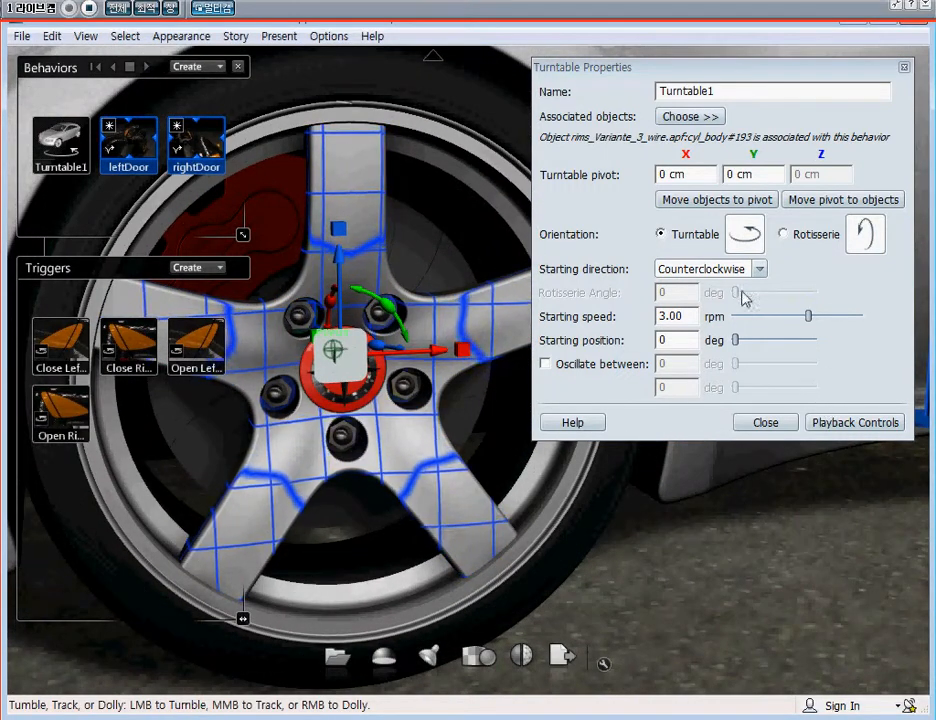
left_click(760, 270)
left_click(760, 286)
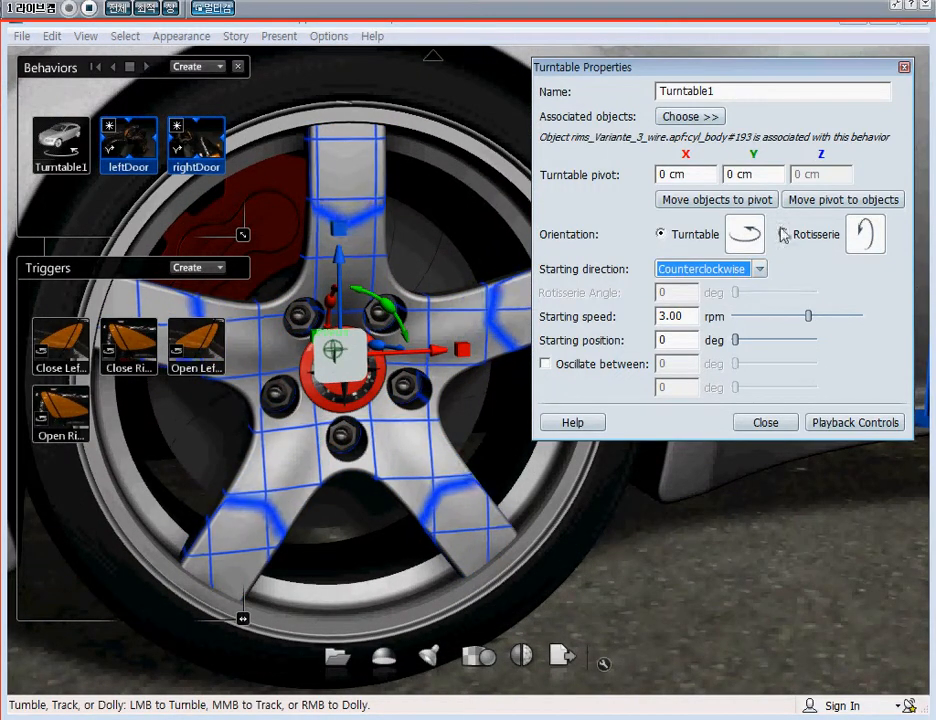
left_click(904, 67)
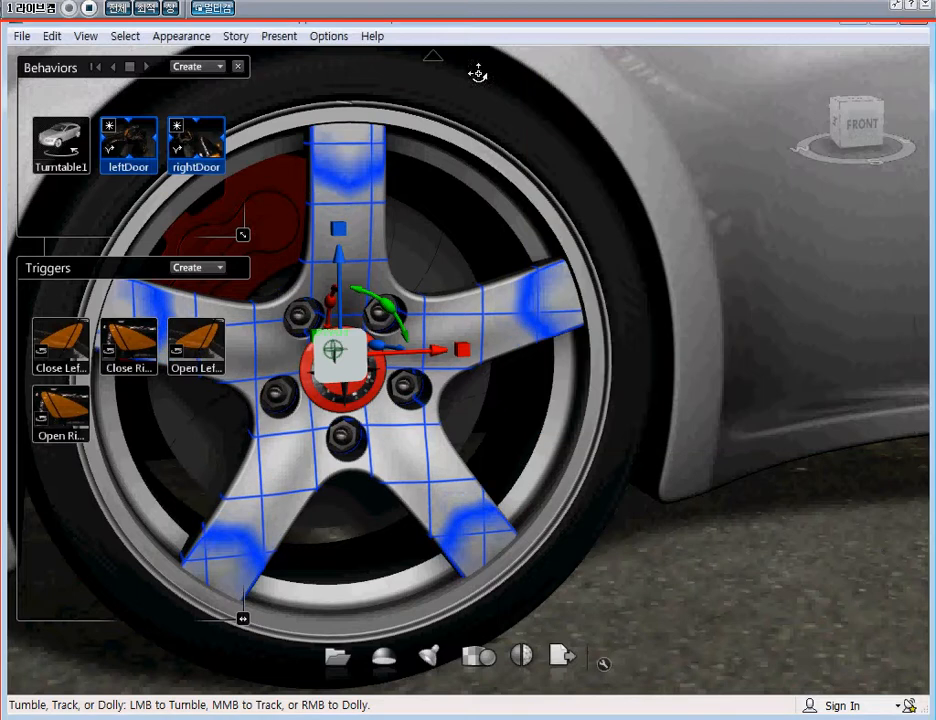
Create a second turntable behavior and add the selected rim to its associated objects
left_click(221, 66)
left_click(264, 80)
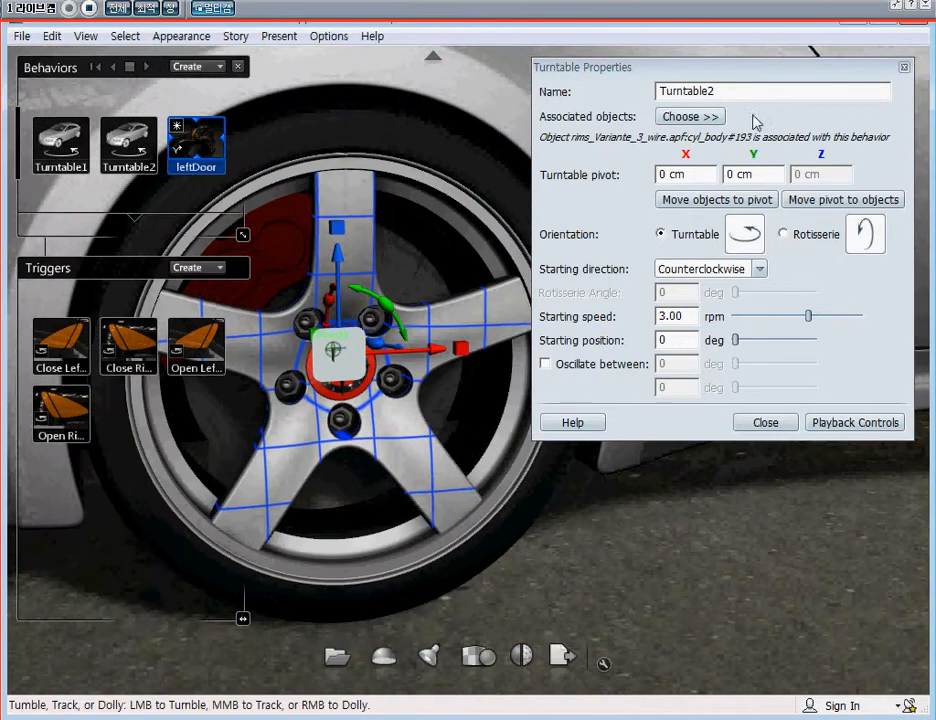
left_click(704, 117)
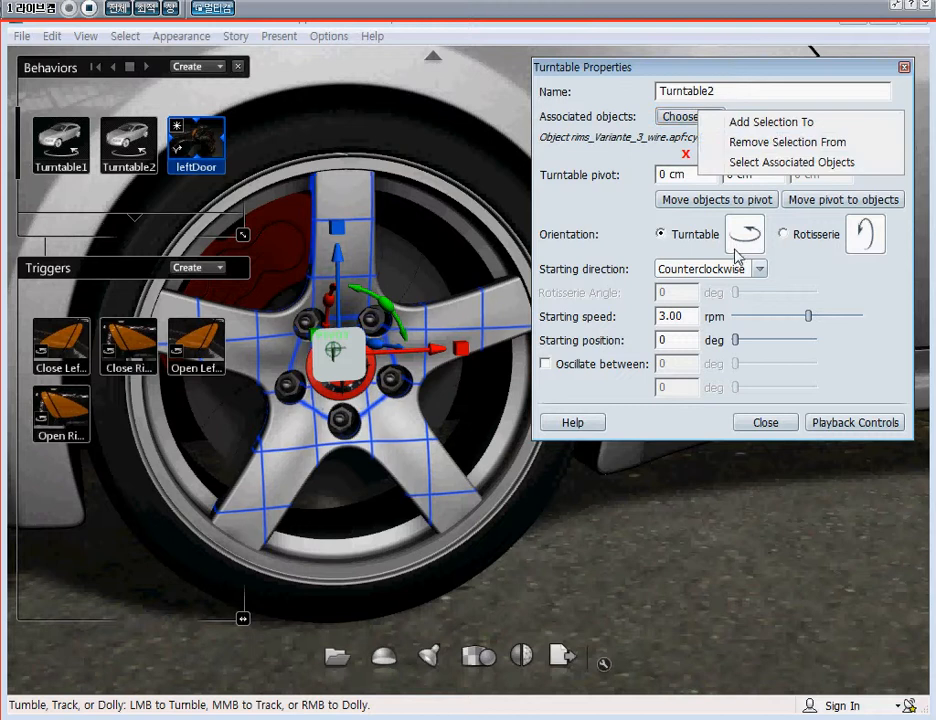
left_click(679, 123)
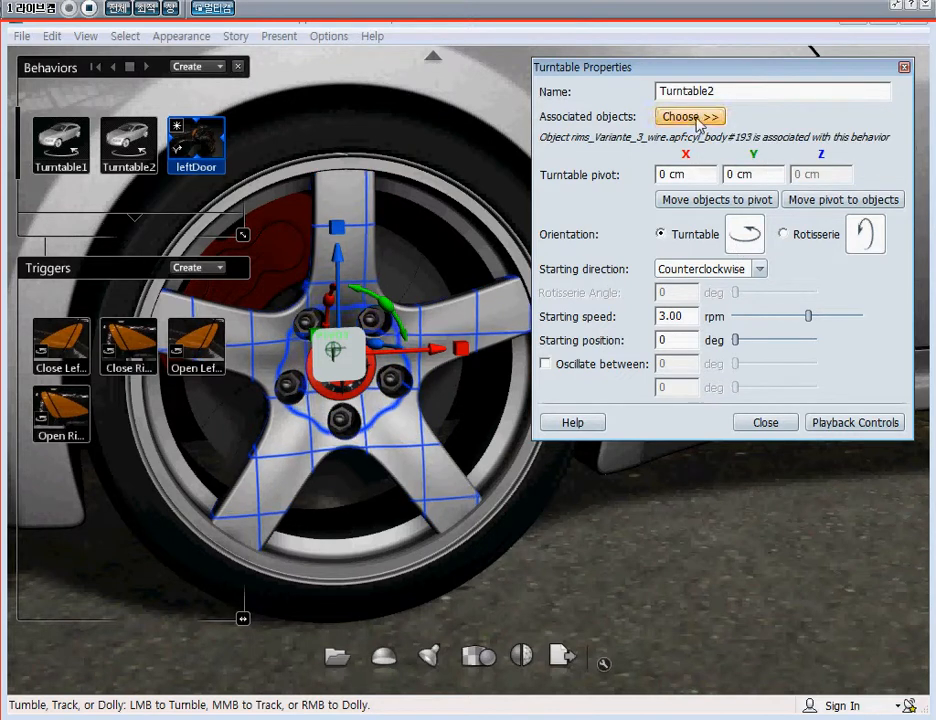
left_click(692, 117)
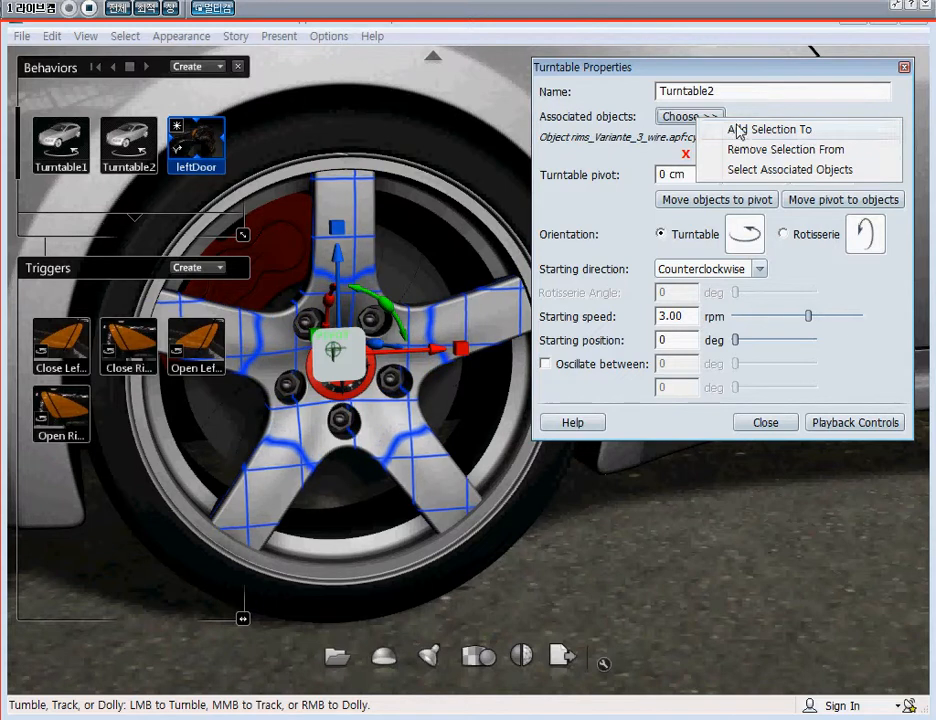
left_click(779, 130)
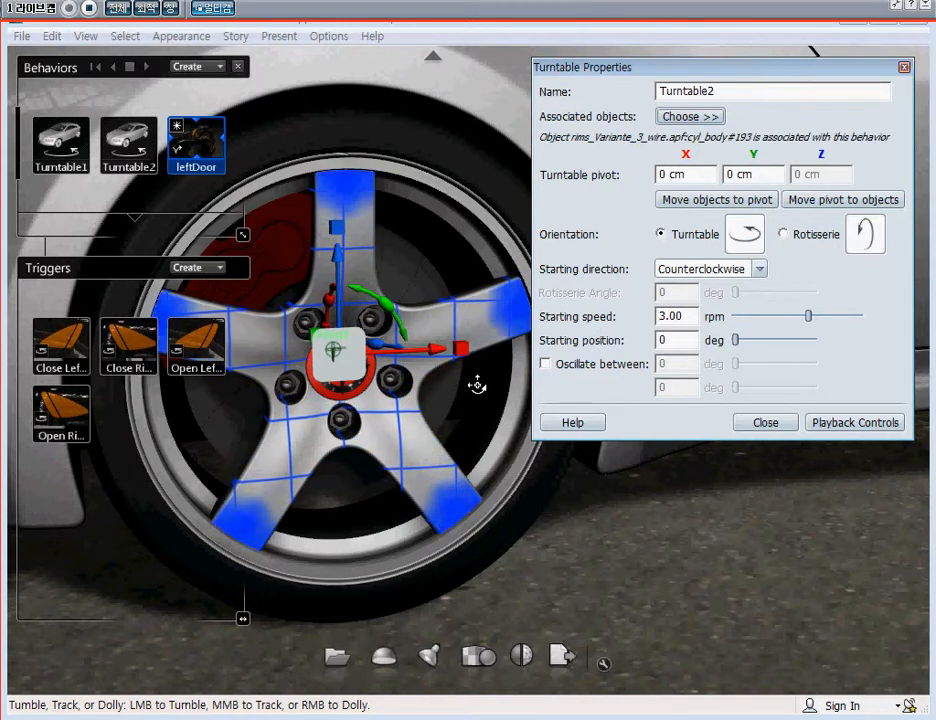
Open the playback controls for Turntable2 and play the behavior to check how the rim turns
left_click_drag(425, 285, 425, 285, "alt")
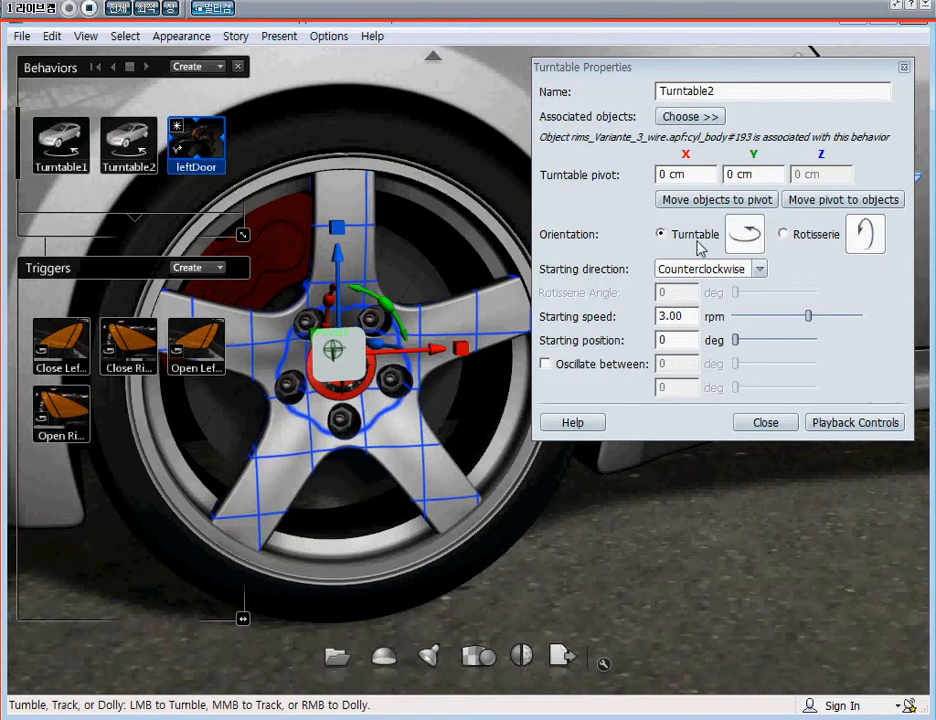
right_click_drag(509, 306, 309, 323, "alt")
left_click_drag(309, 323, 423, 325, "alt")
middle_click_drag(423, 325, 427, 324, "alt")
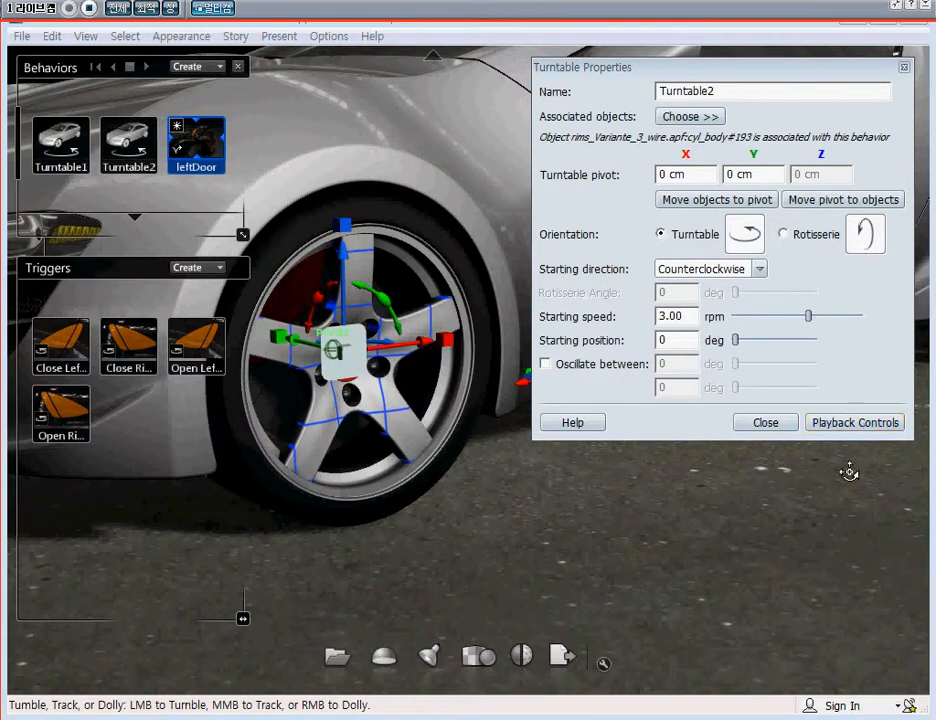
left_click_drag(736, 313, 675, 245)
left_click(730, 273)
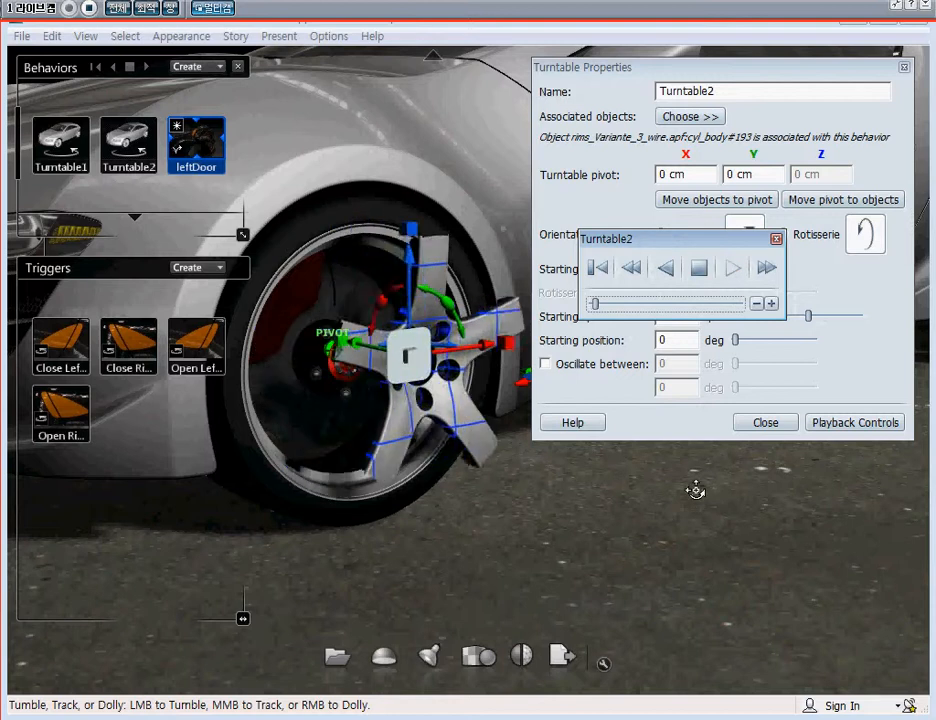
Examine the path of the rotating rim from around the whole car while Turntable2 plays
right_click_drag(420, 332, 262, 372)
middle_click_drag(348, 296, 217, 236, "alt")
right_click_drag(357, 332, 312, 326, "alt")
left_click_drag(314, 325, 426, 390, "alt")
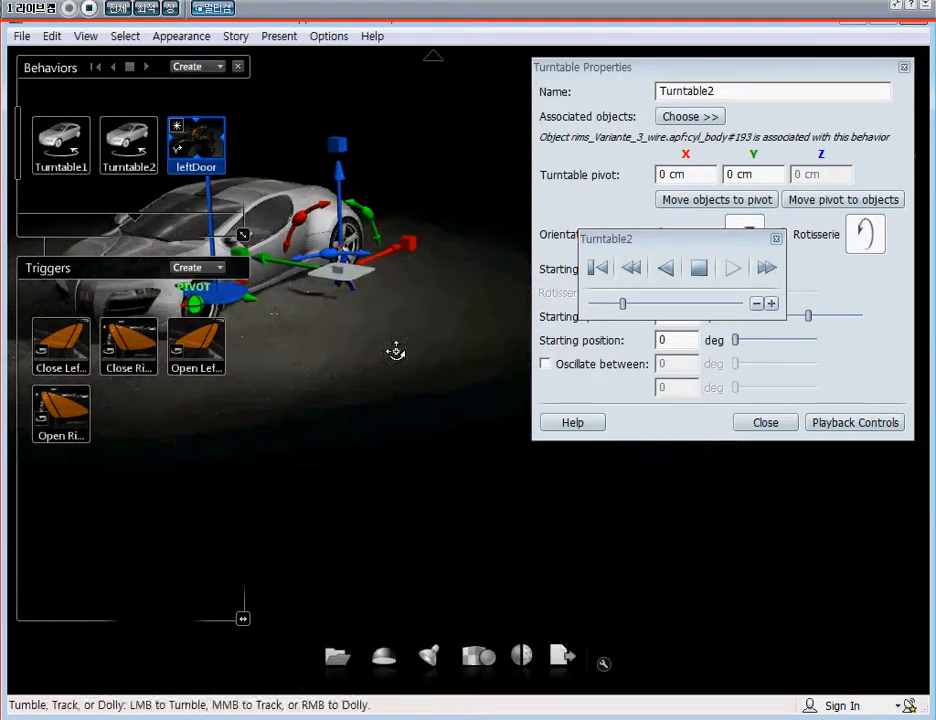
middle_click_drag(426, 390, 579, 378, "alt")
middle_click_drag(410, 338, 382, 376, "alt")
left_click_drag(382, 376, 382, 435, "alt")
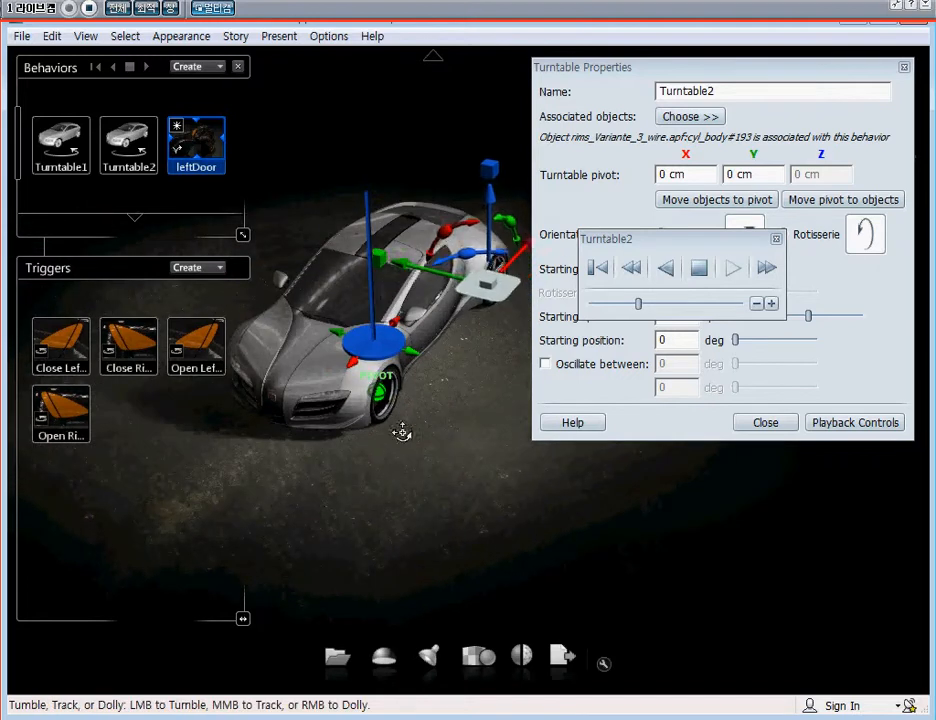
Hide the behaviors display, reset Turntable2 to its start and change its orientation to Rotisserie
left_click(238, 67)
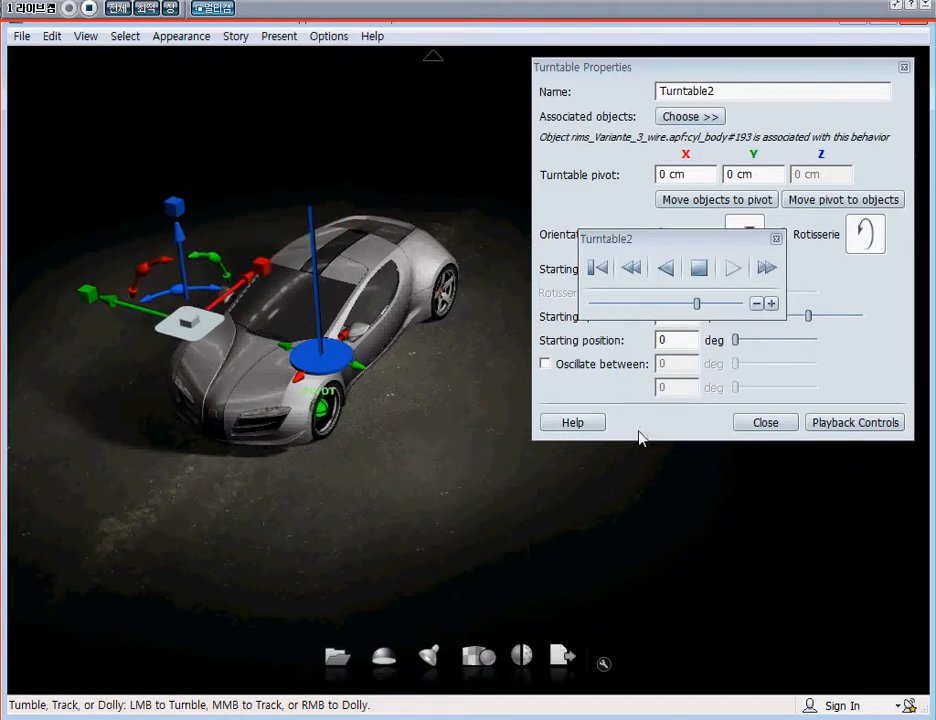
left_click(604, 270)
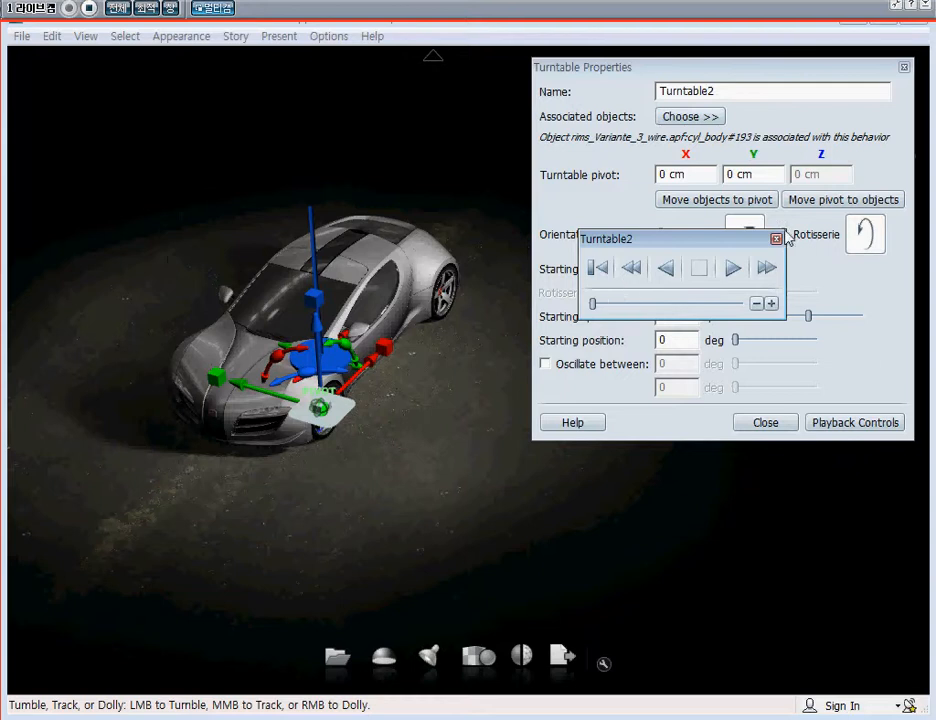
left_click(775, 239)
left_click(782, 235)
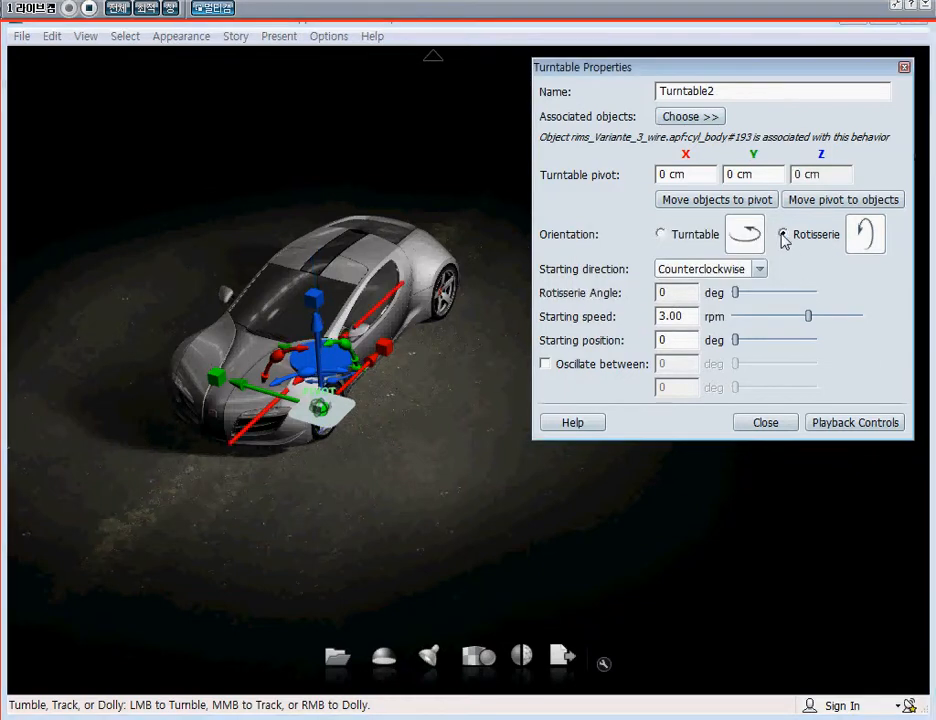
scroll(301, 406, "up", 3)
scroll(301, 406, "up", 2)
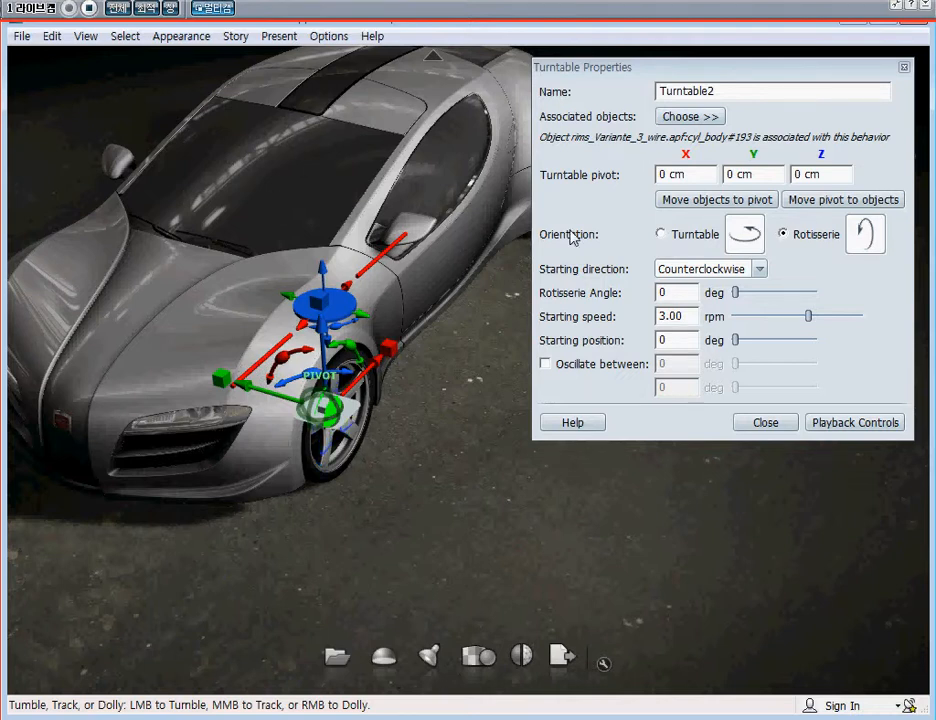
Play Turntable2 to check the rim's rotisserie motion, then rewind it and close the playback controls
left_click(819, 423)
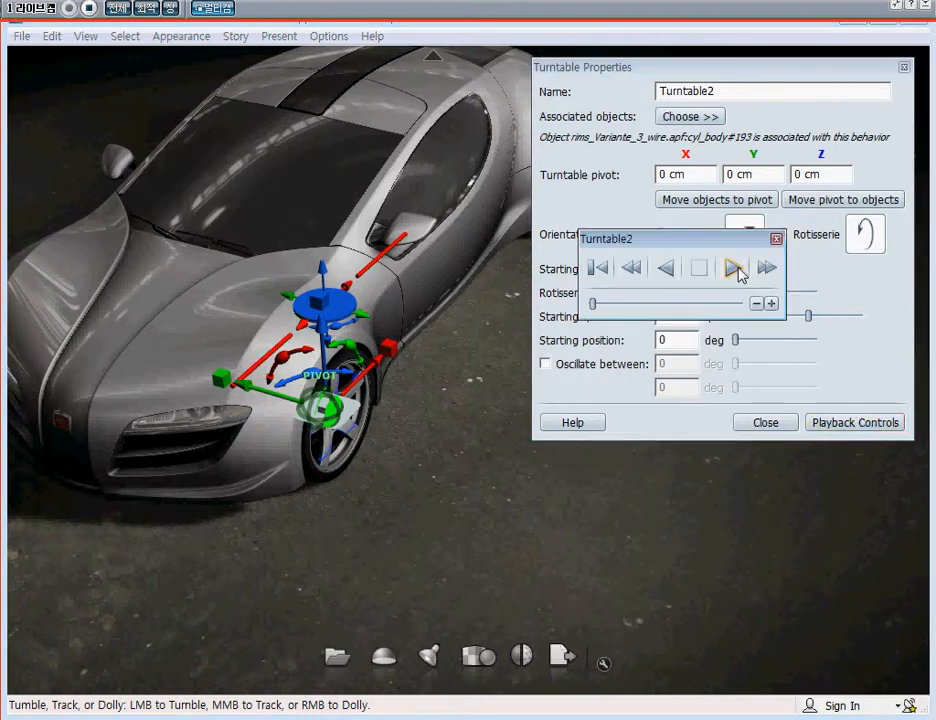
left_click(736, 270)
left_click_drag(500, 462, 535, 346, "alt")
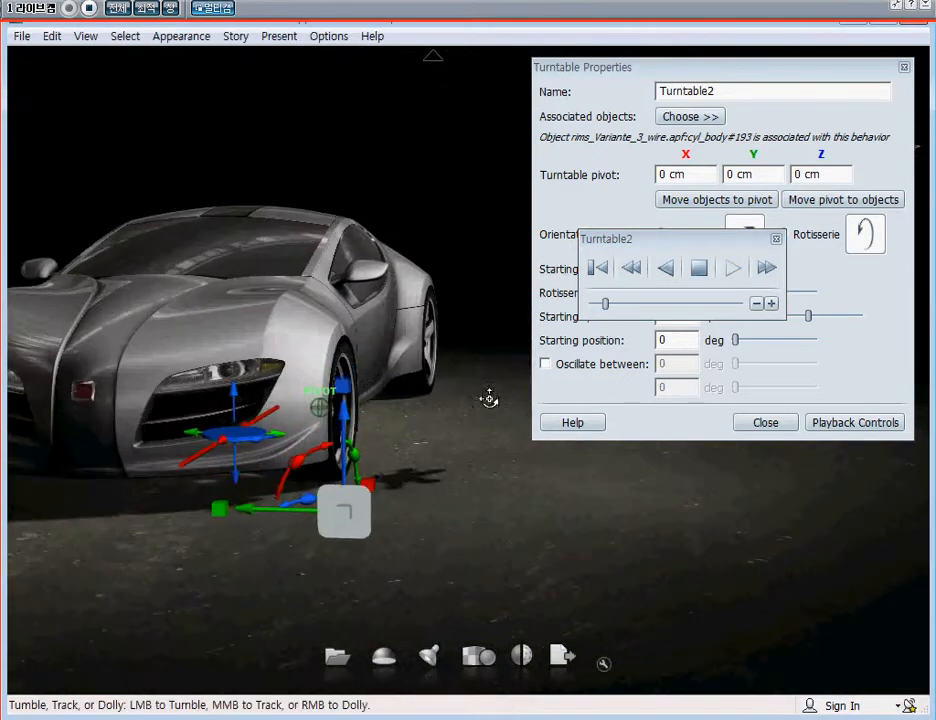
scroll(462, 361, "down", 3)
left_click_drag(420, 392, 388, 500, "alt")
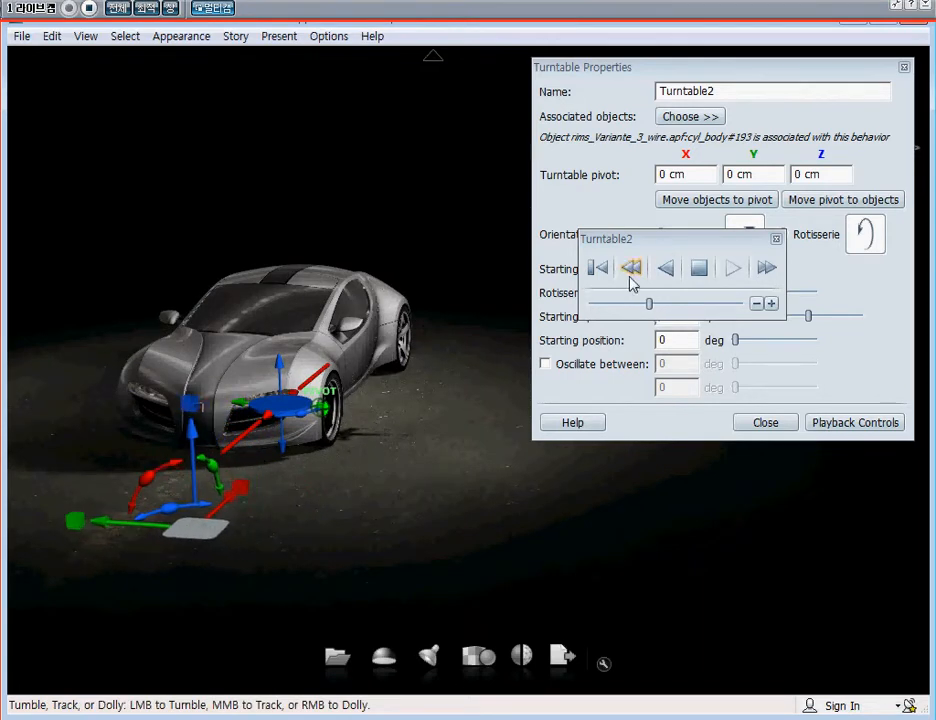
left_click(598, 271)
left_click(776, 239)
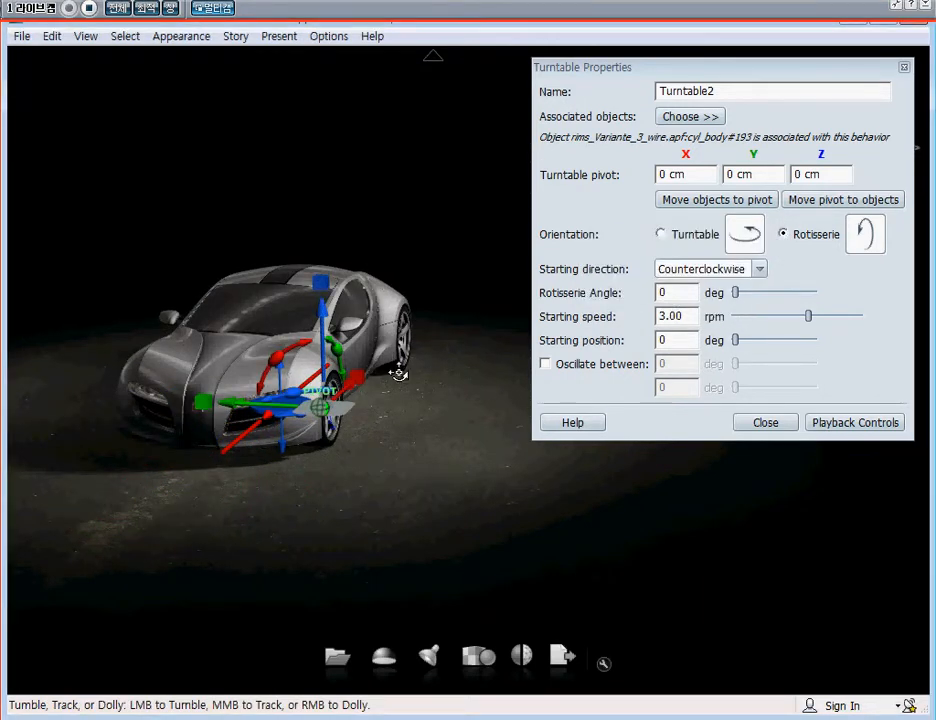
Move the Turntable2 pivot to its associated object, the front wheel rim
left_click_drag(501, 410, 303, 368, "alt")
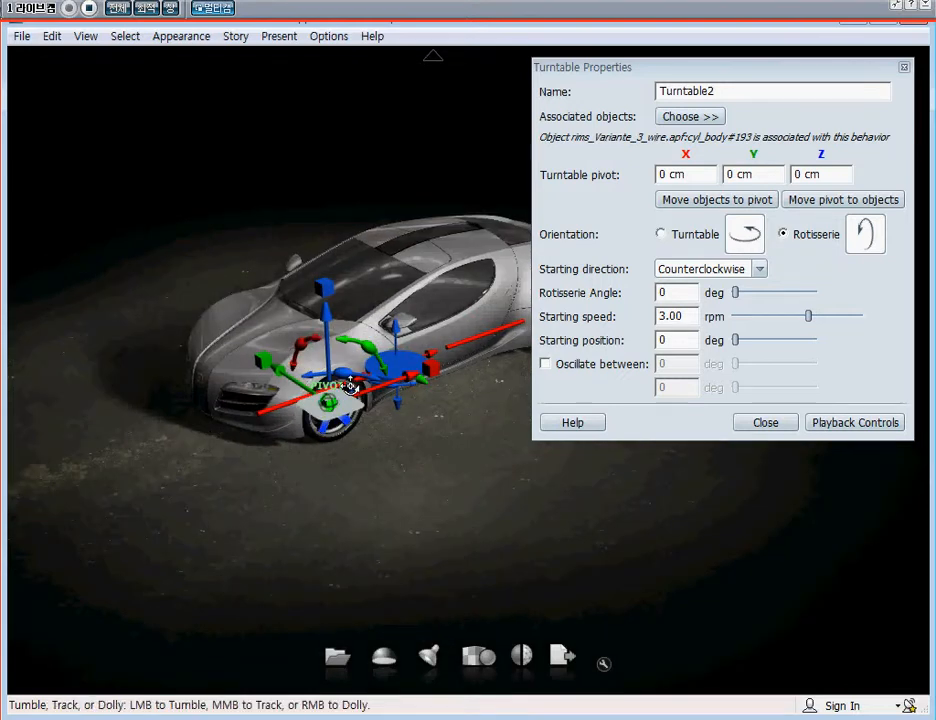
scroll(332, 372, "up", 6)
middle_click_drag(474, 443, 445, 441, "alt")
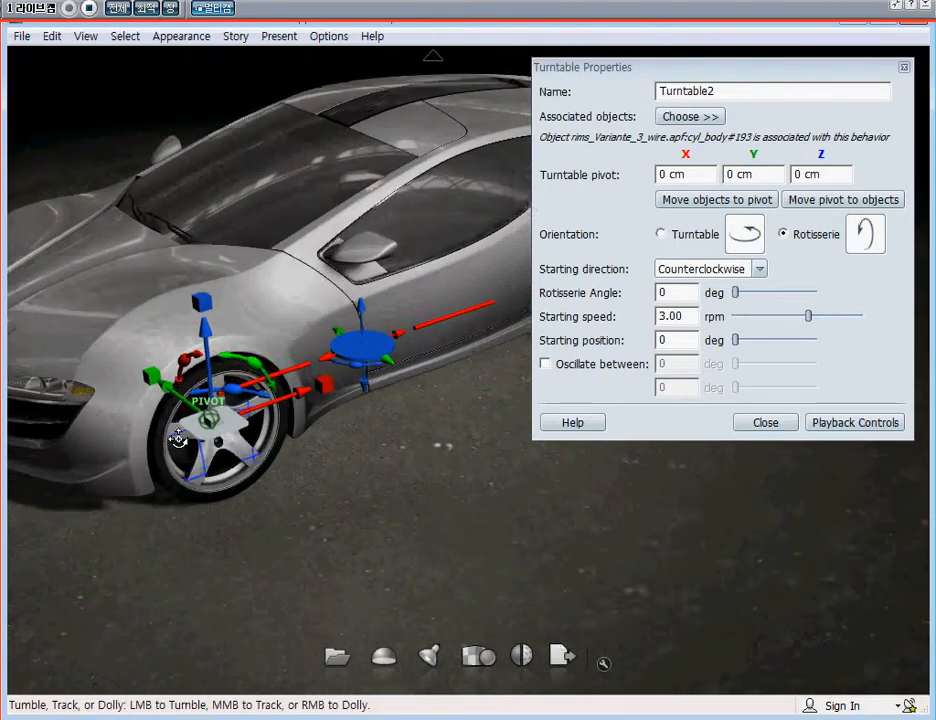
scroll(207, 450, "up", 10)
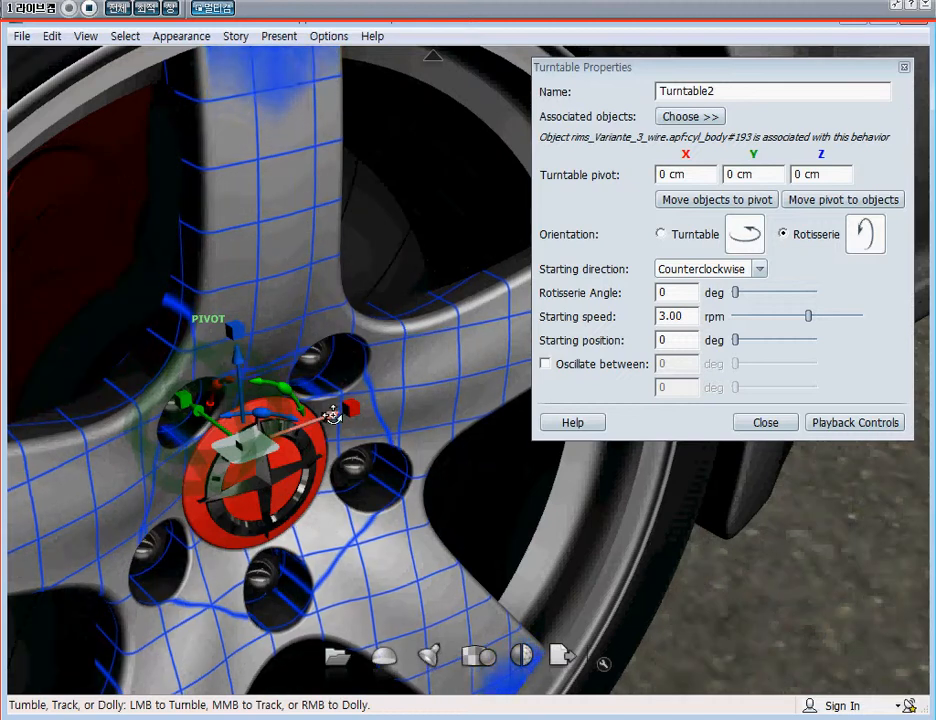
scroll(334, 405, "down", 5)
scroll(334, 405, "down", 5)
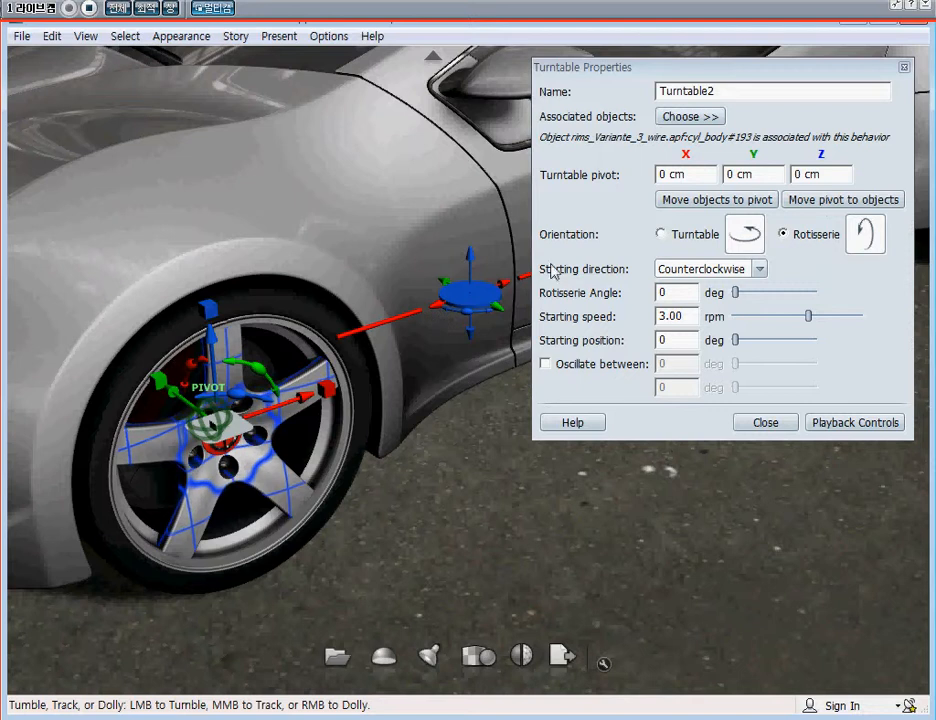
left_click(835, 203)
left_click_drag(418, 455, 411, 420)
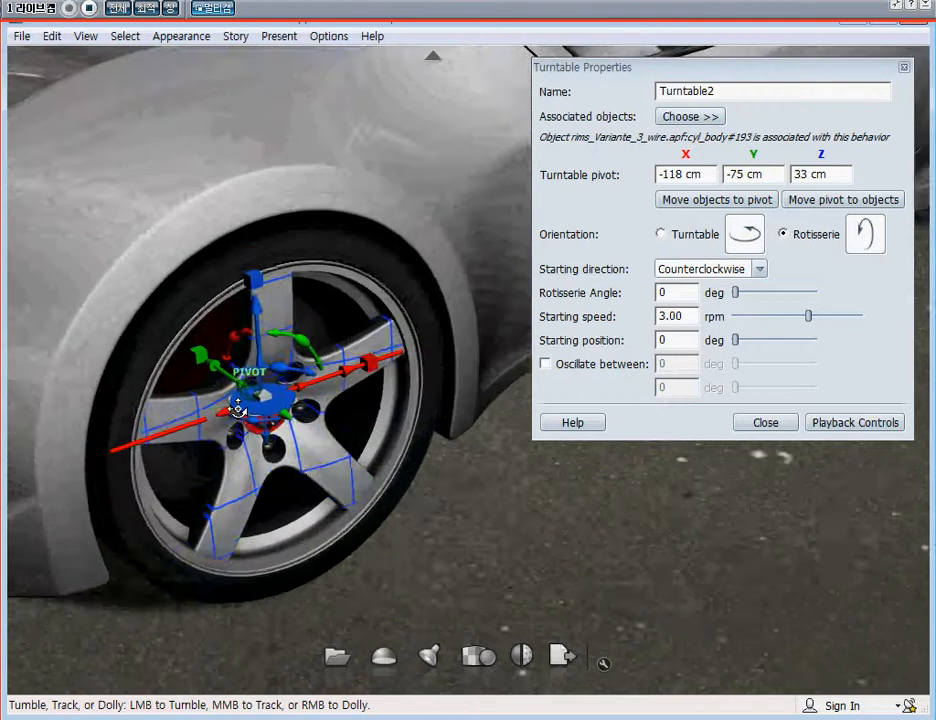
Inspect the pivot at the wheel hub, play Turntable2 to check the rim's rotation axis and rewind it
right_click_drag(237, 411, 330, 474, "alt")
left_click_drag(330, 474, 397, 402, "alt")
left_click_drag(368, 455, 416, 382, "alt")
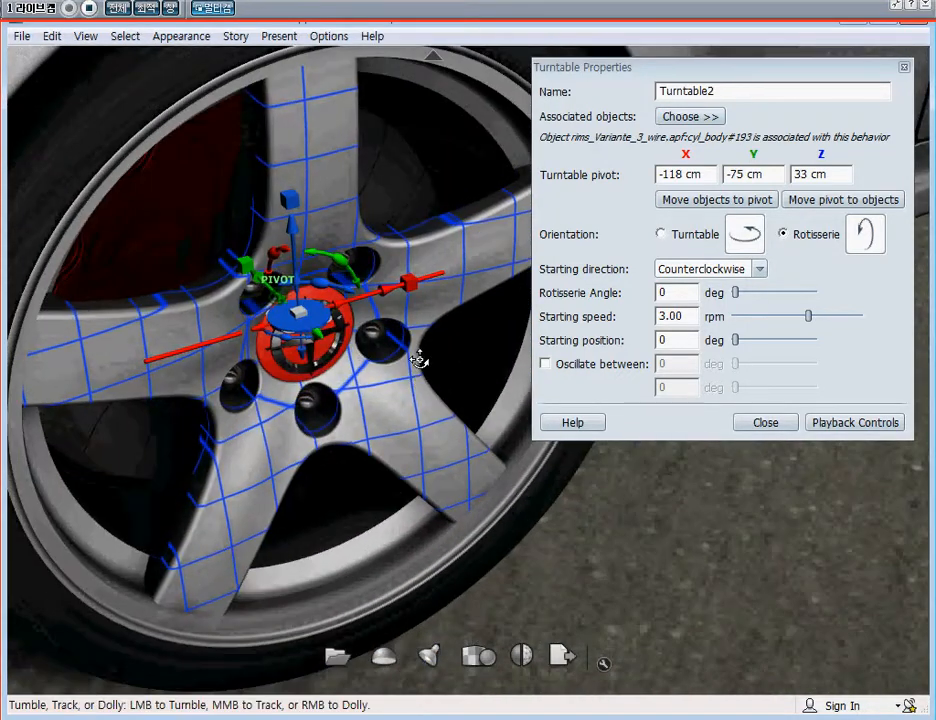
right_click_drag(419, 359, 531, 355, "alt")
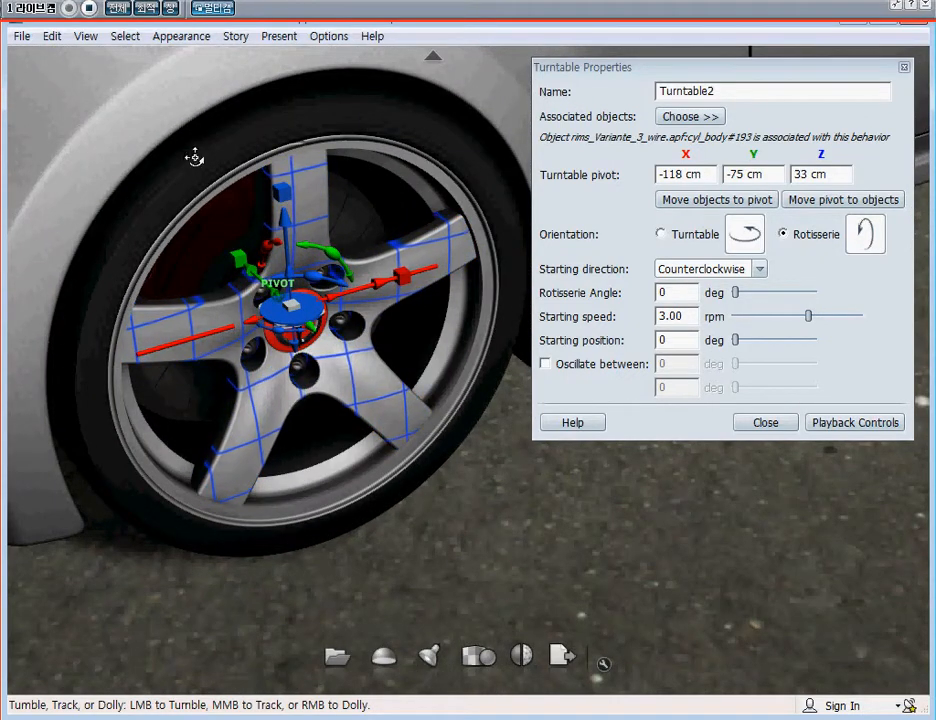
left_click(830, 423)
left_click(733, 268)
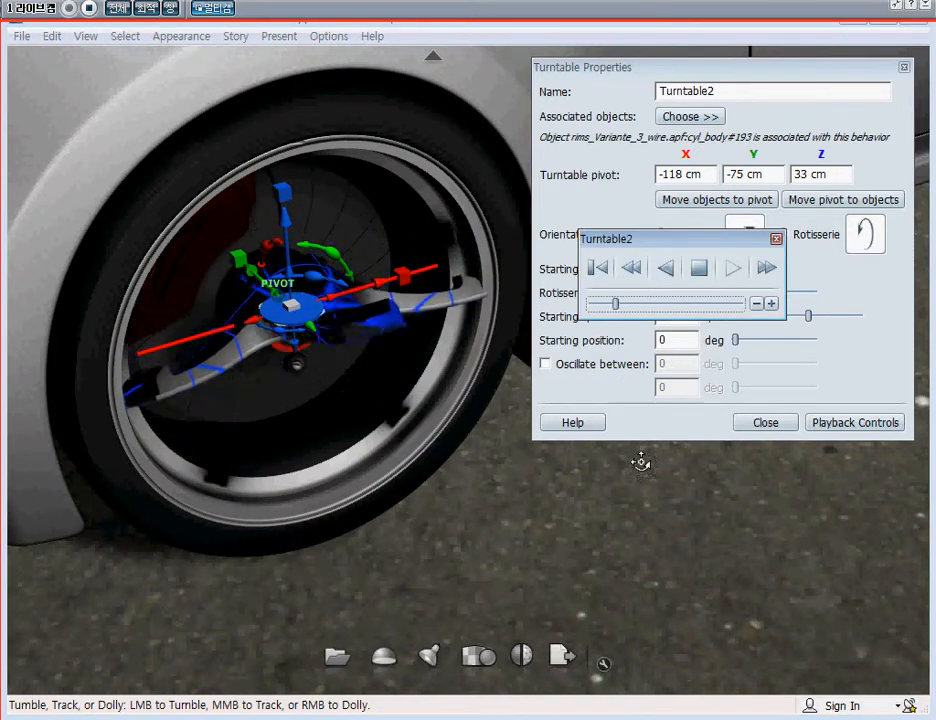
left_click(598, 268)
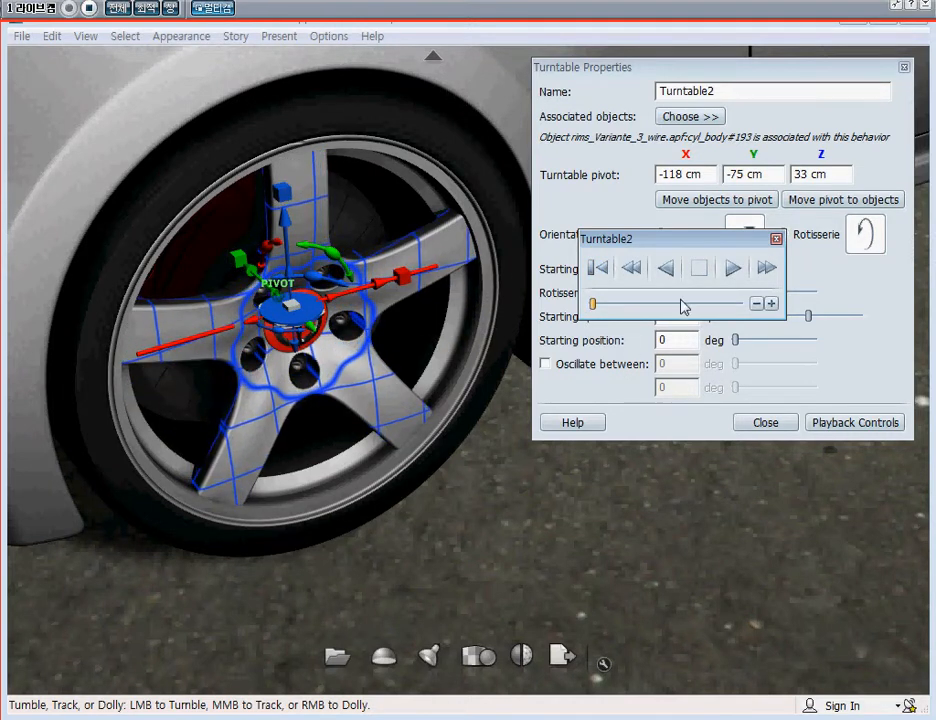
Set the Rotisserie Angle to 90 degrees and inspect the rotation axis at the wheel hub
scroll(279, 349, "up", 4)
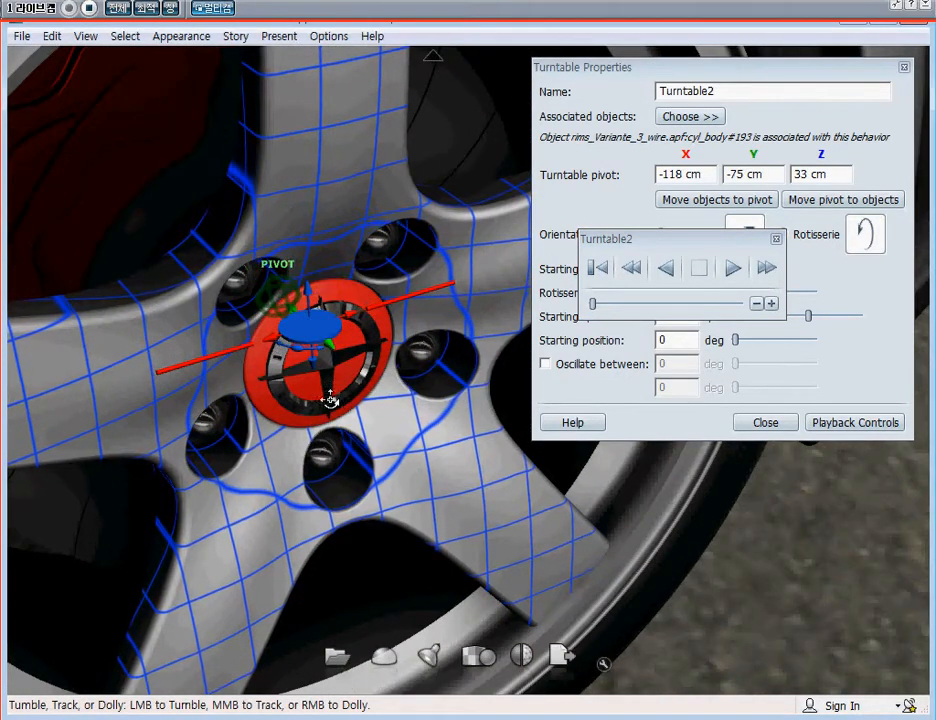
middle_click_drag(324, 397, 334, 376)
left_click_drag(334, 376, 260, 291)
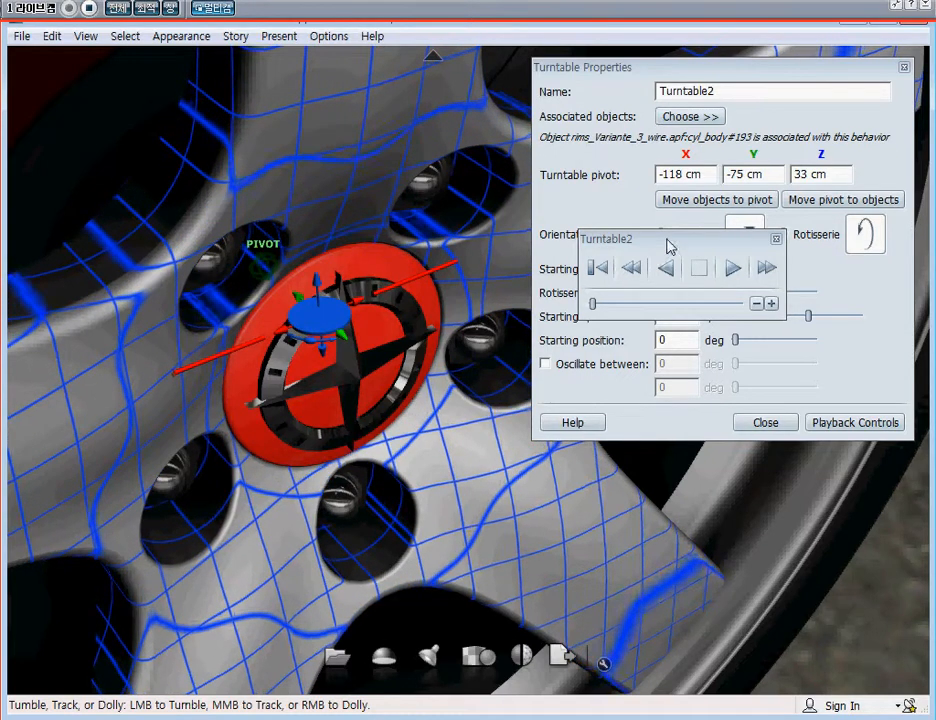
left_click_drag(669, 244, 675, 501)
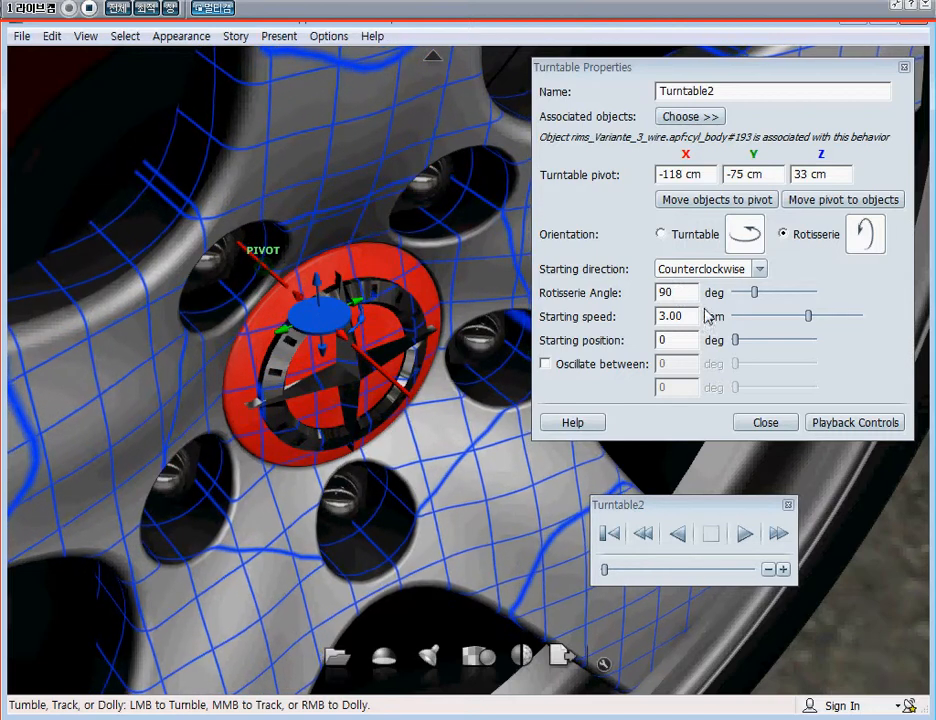
left_click_drag(686, 292, 580, 288)
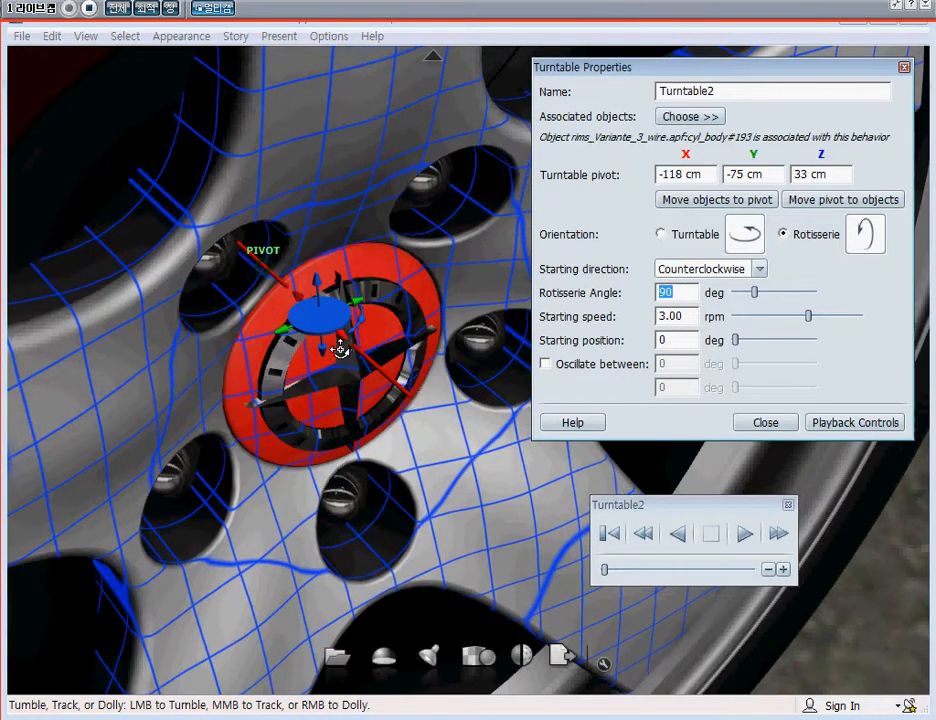
left_click(349, 345)
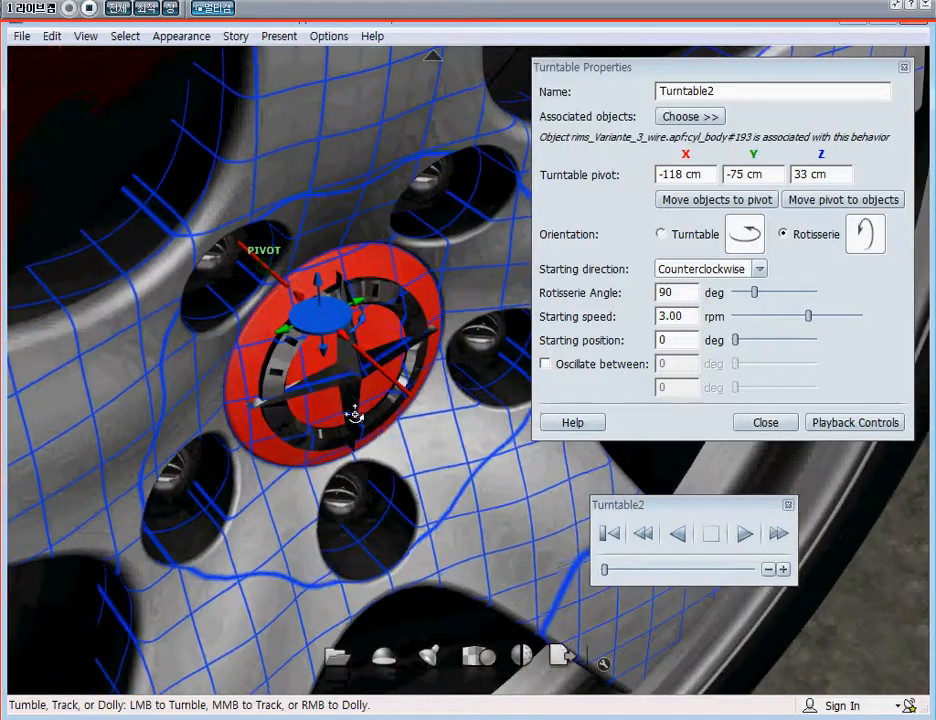
left_click_drag(355, 416, 287, 256)
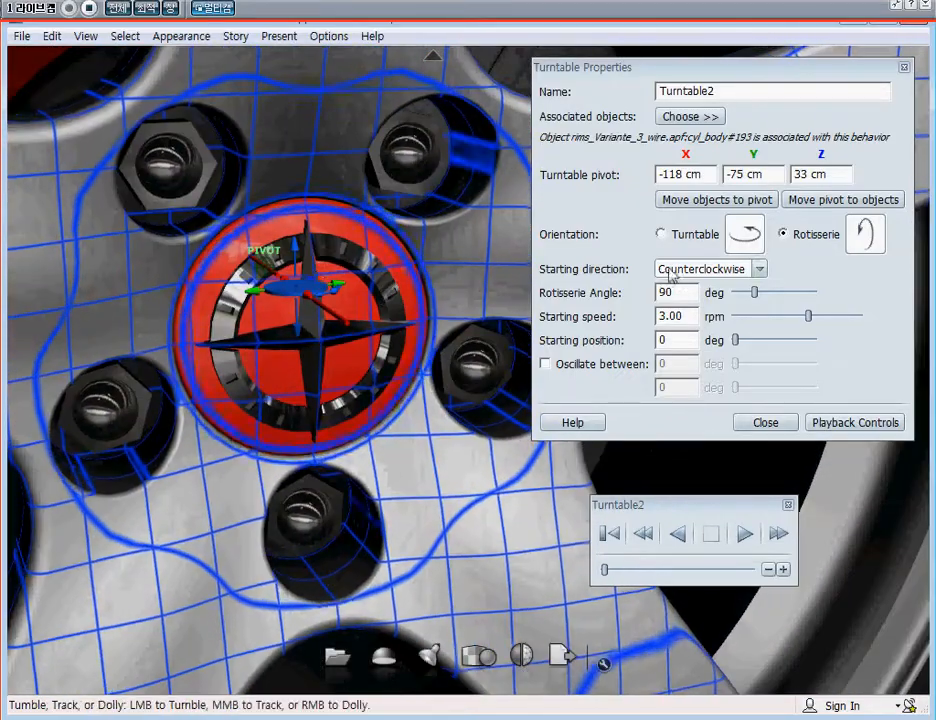
Align the pivot to the rim again and play Turntable2 to check how the rim spins in the wheel
left_click(832, 202)
left_click_drag(377, 403, 328, 316)
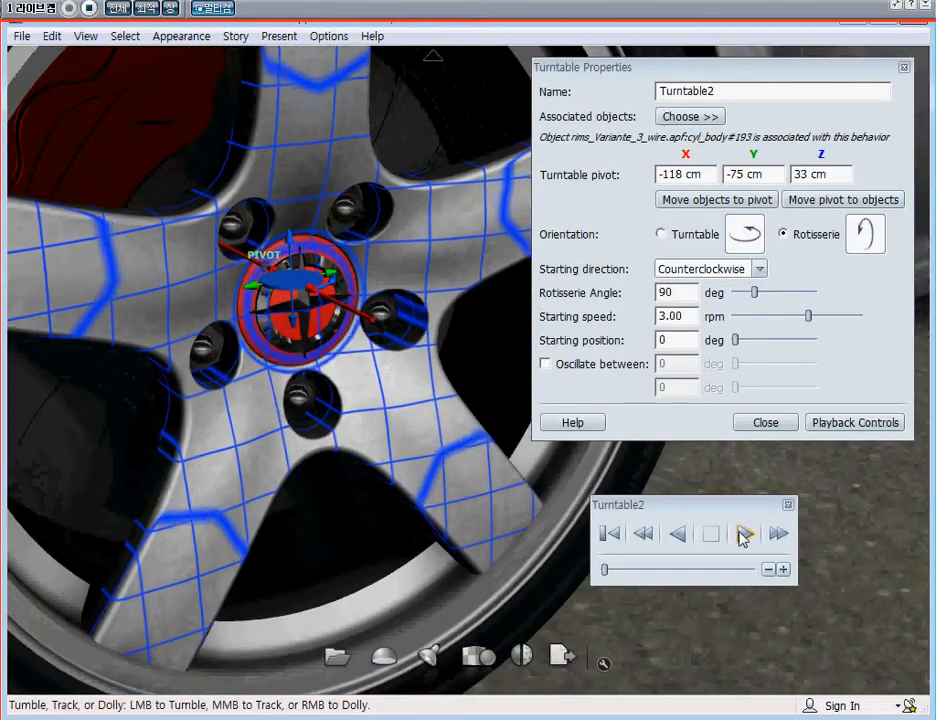
left_click(742, 537)
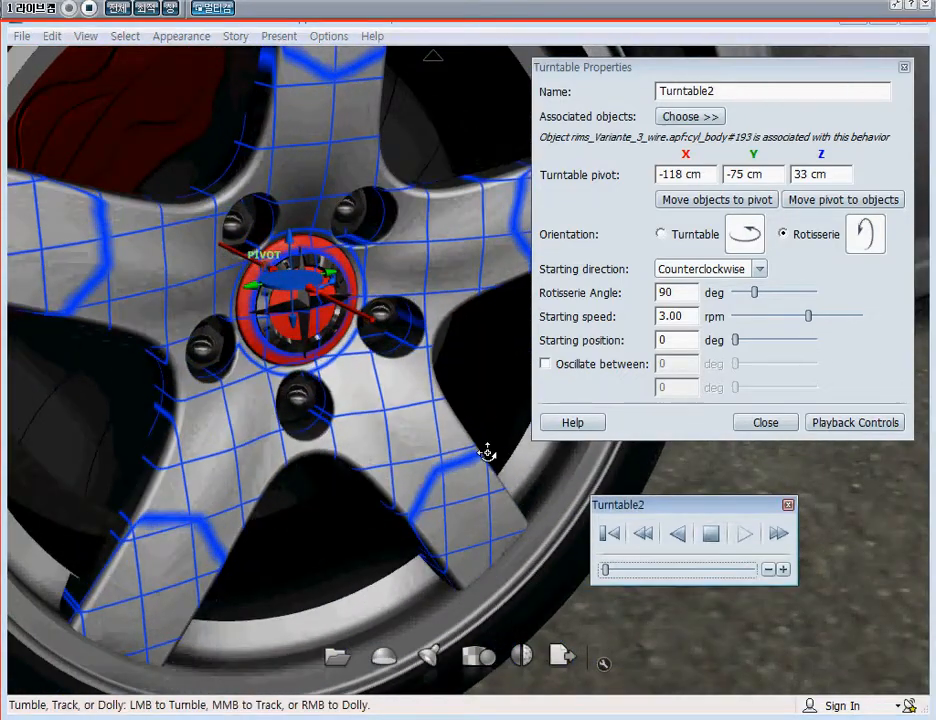
scroll(288, 423, "down", 3)
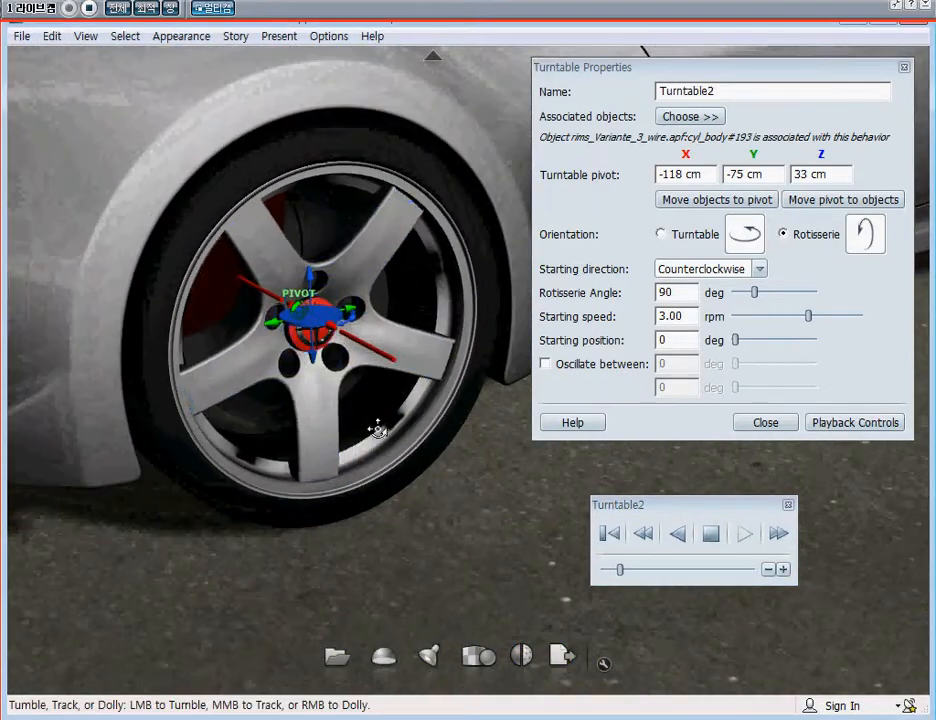
middle_click_drag(419, 489, 372, 389)
left_click_drag(372, 389, 340, 386)
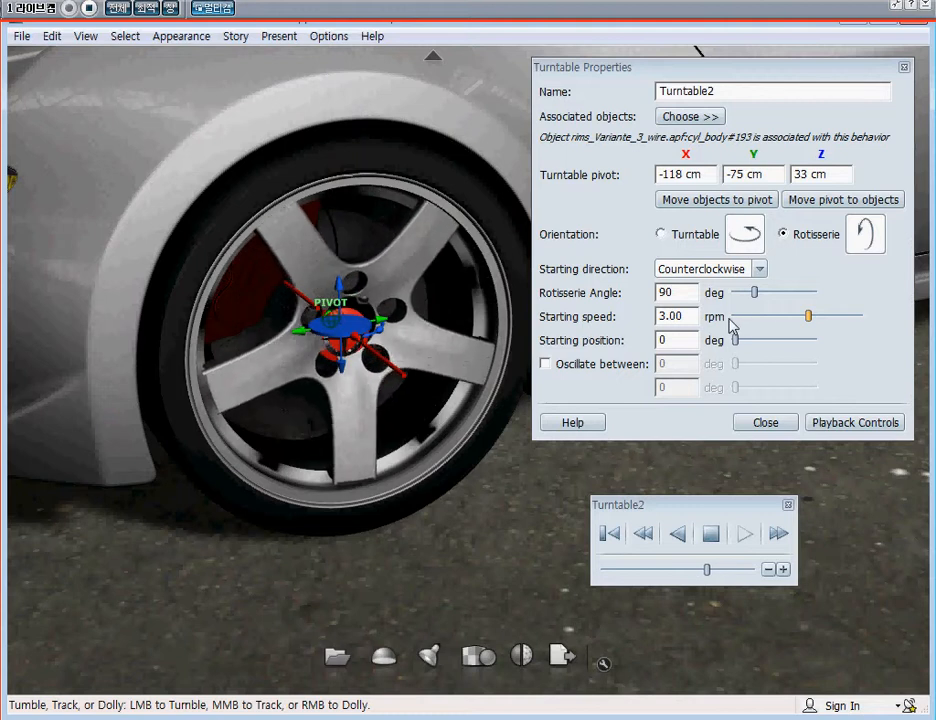
Try a starting speed of 5.00 rpm for the spinning rim
left_click_drag(810, 317, 867, 319)
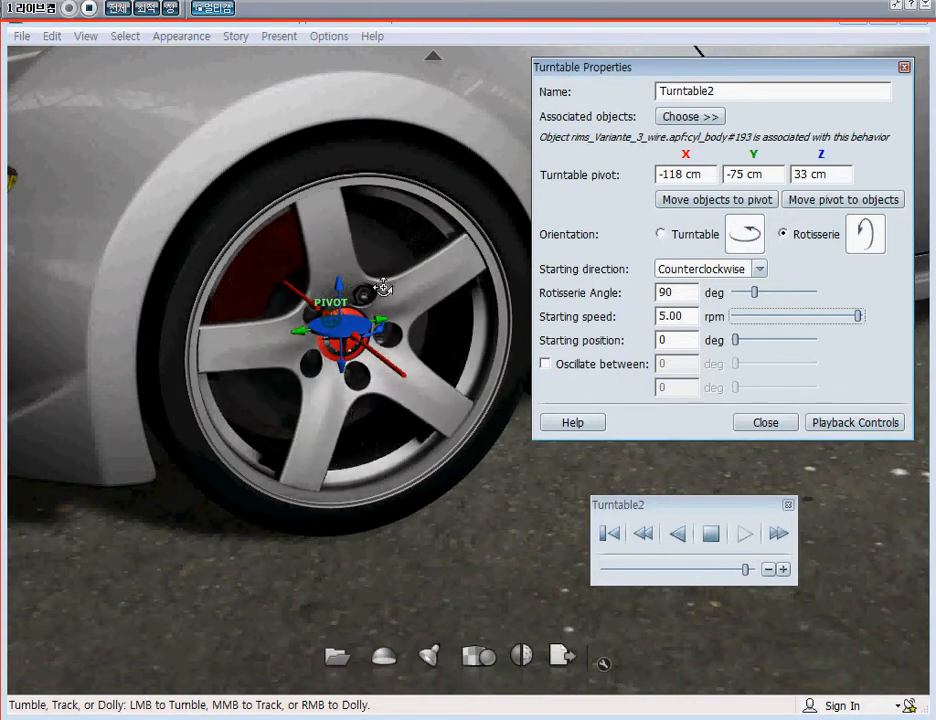
mouse_move(858, 317)
left_mouse_down()
mouse_move(735, 317)
mouse_move(873, 323)
left_mouse_up()
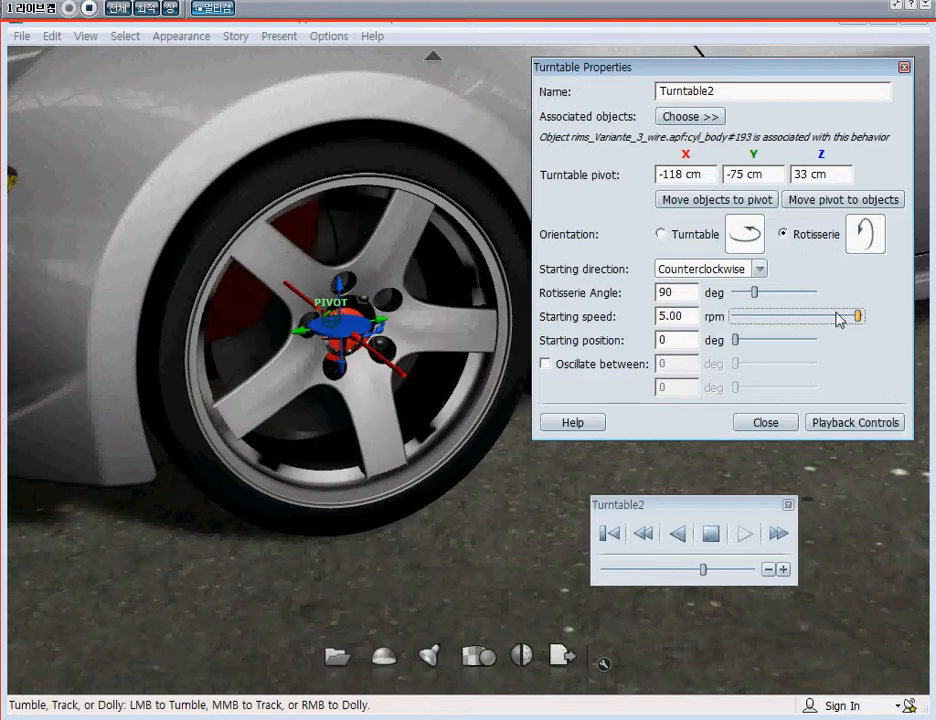
left_click_drag(860, 319, 899, 330)
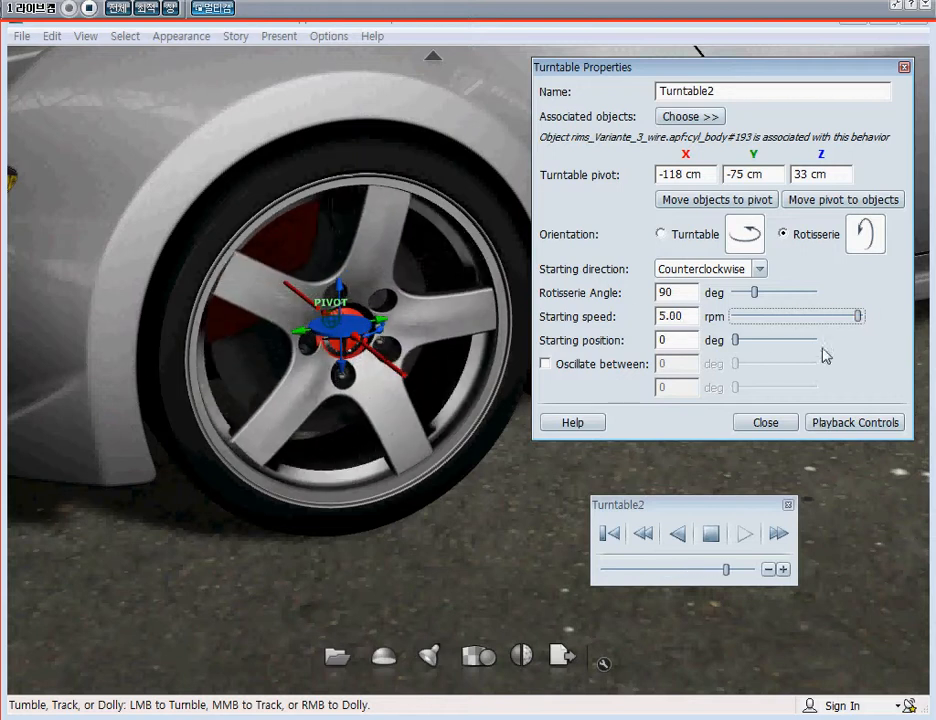
Try a starting speed of 50 rpm for the rim, then raise it to 100 rpm
double_click(670, 316)
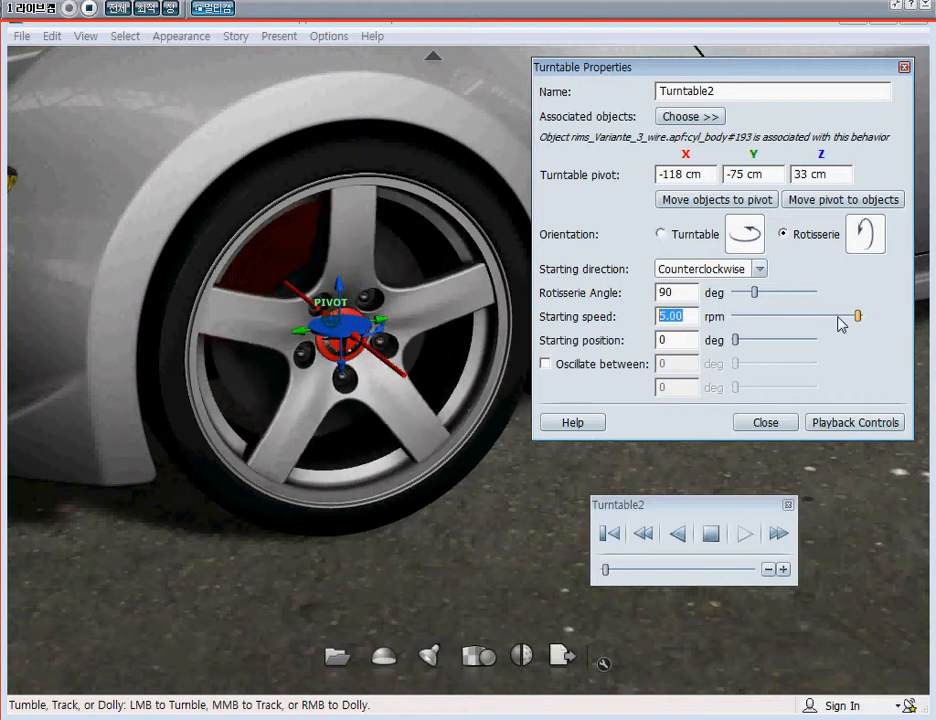
type("50")
key("Return")
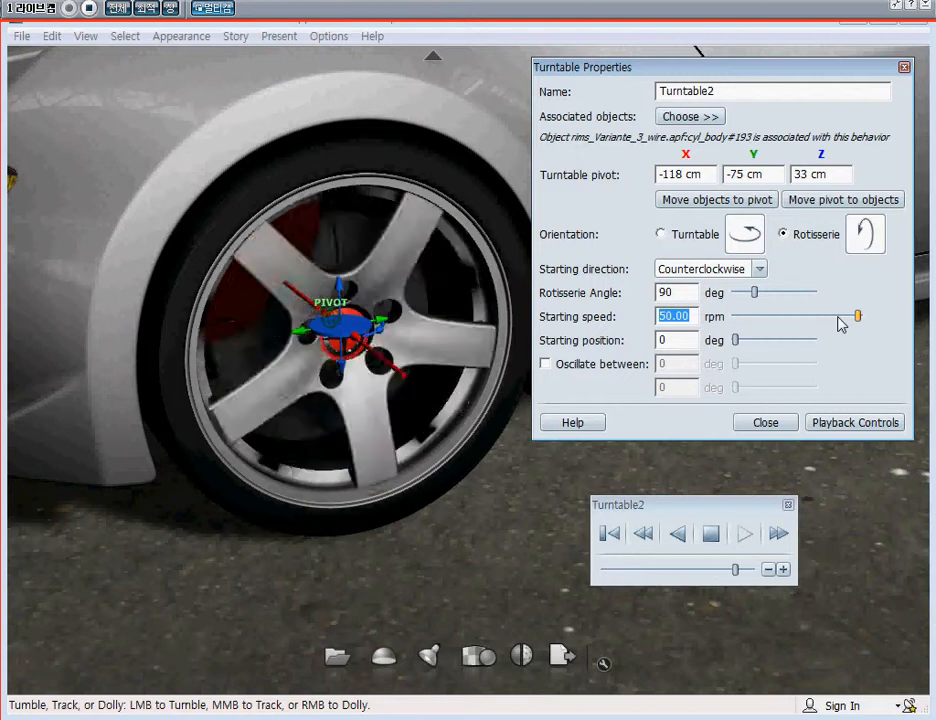
type("100")
key("Return")
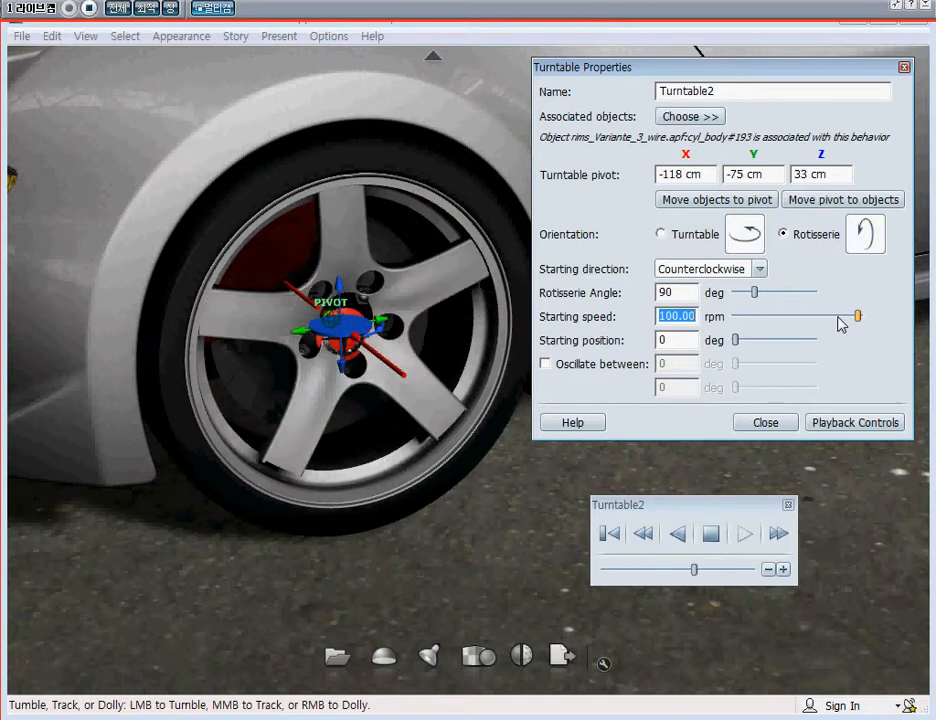
Try a starting speed of 500 rpm for the rim, then lower it to 10 rpm
type("500")
key("Return")
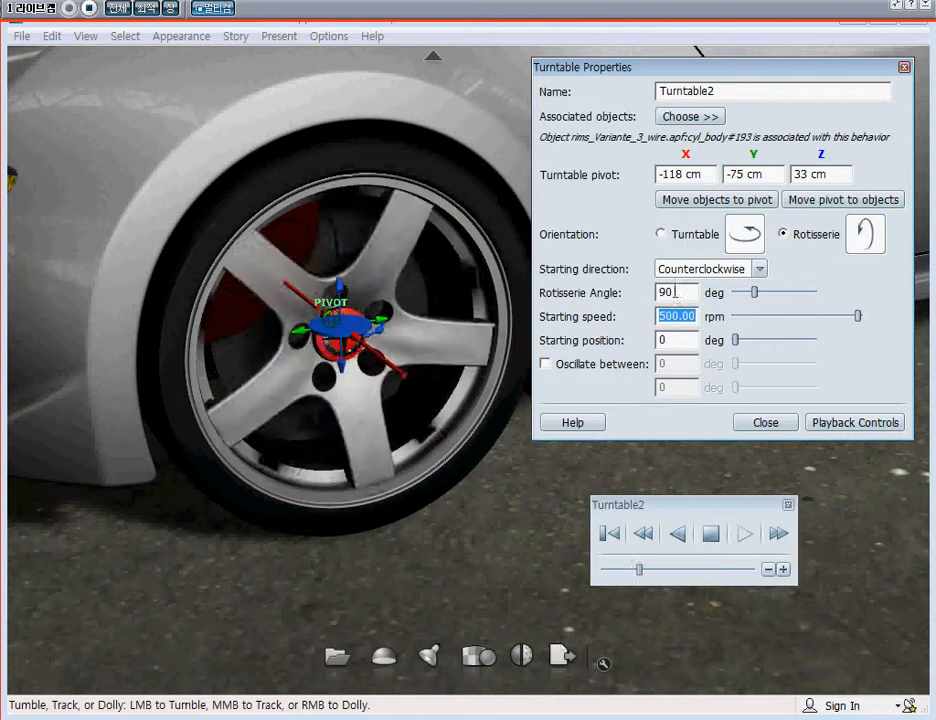
type("10")
key("Return")
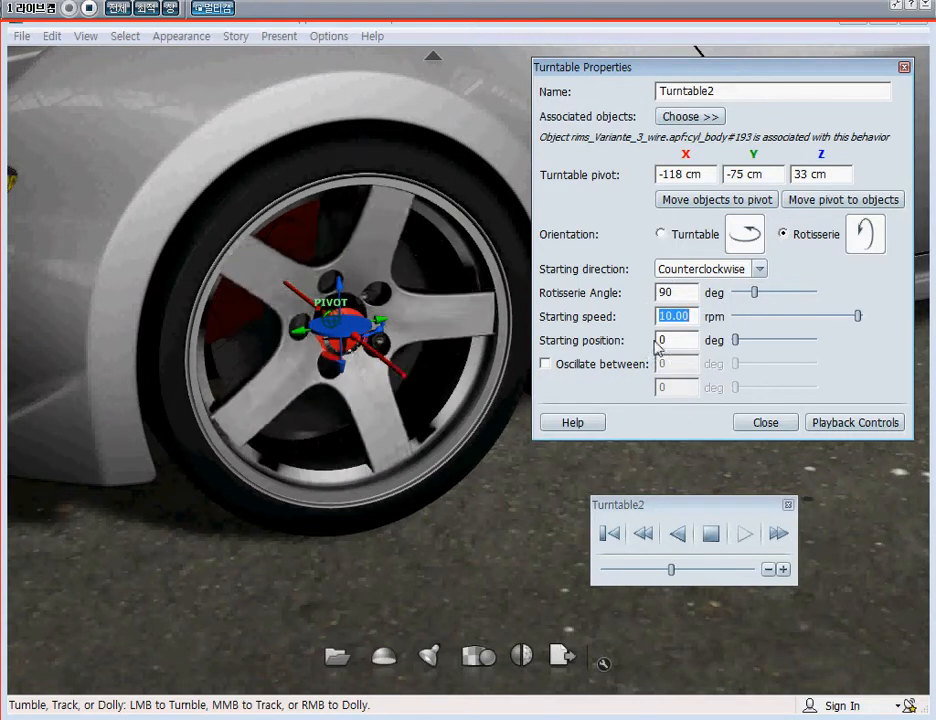
left_click(663, 340)
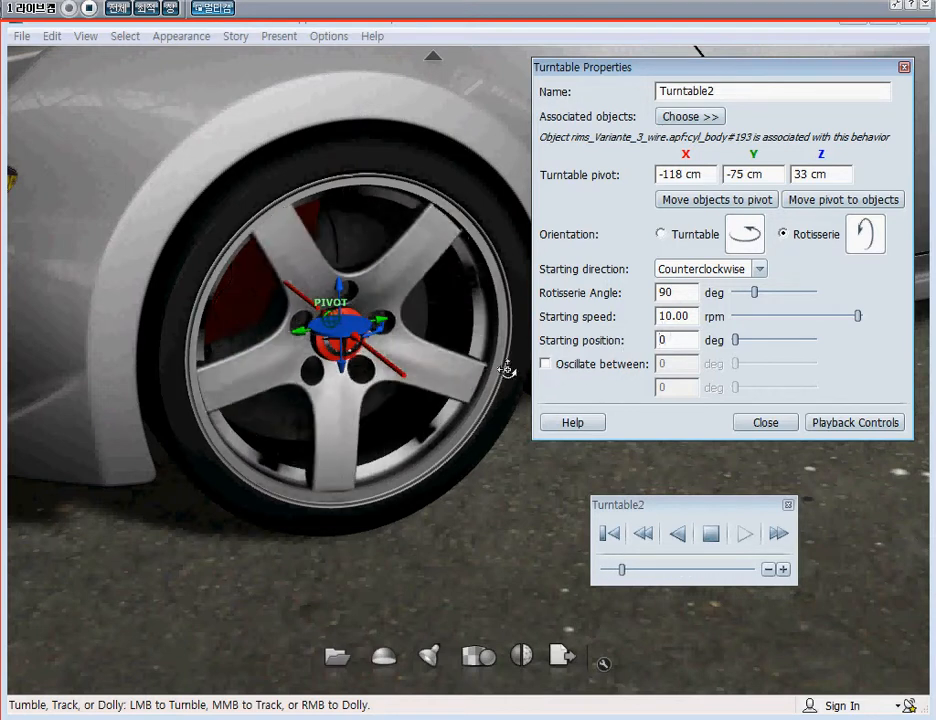
Try oscillating the rim between 85 and 222 degrees, play Turntable2, and rewind it to the start
left_click(545, 364)
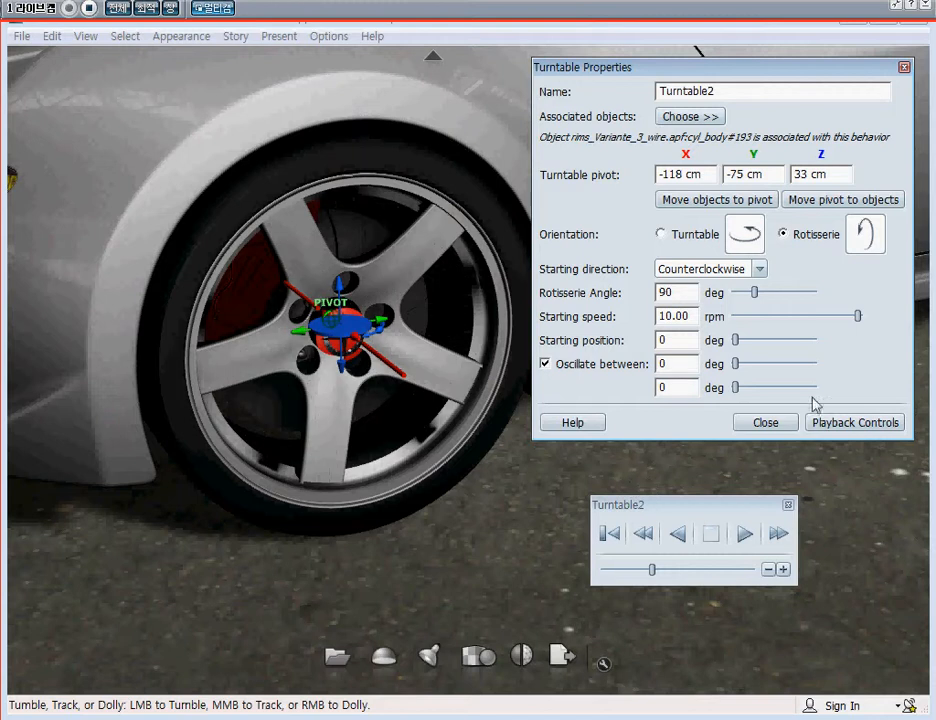
left_click_drag(736, 366, 784, 392)
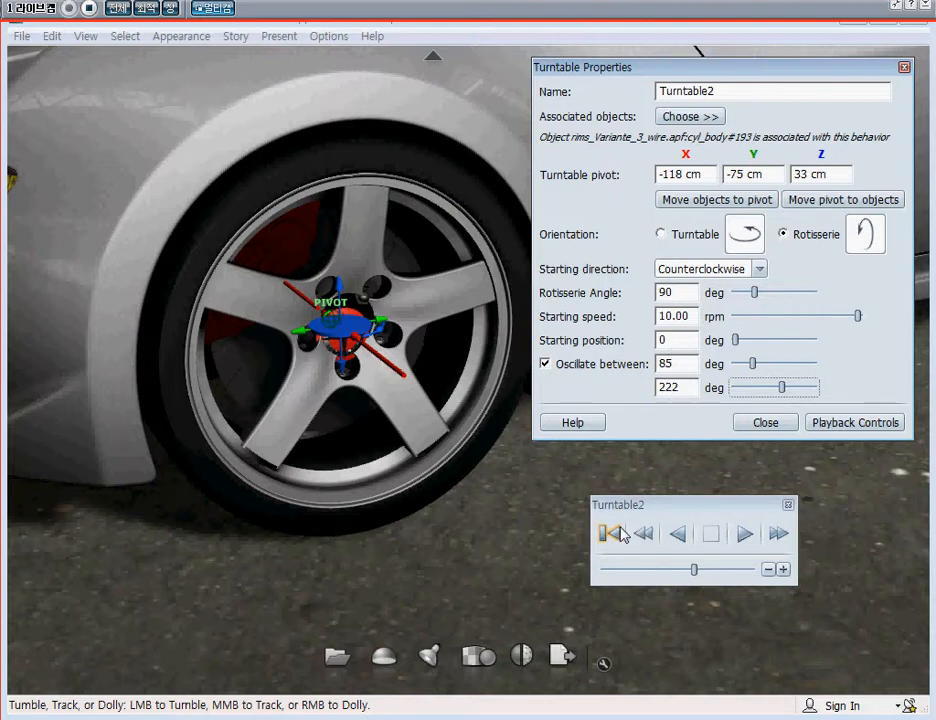
left_click(744, 535)
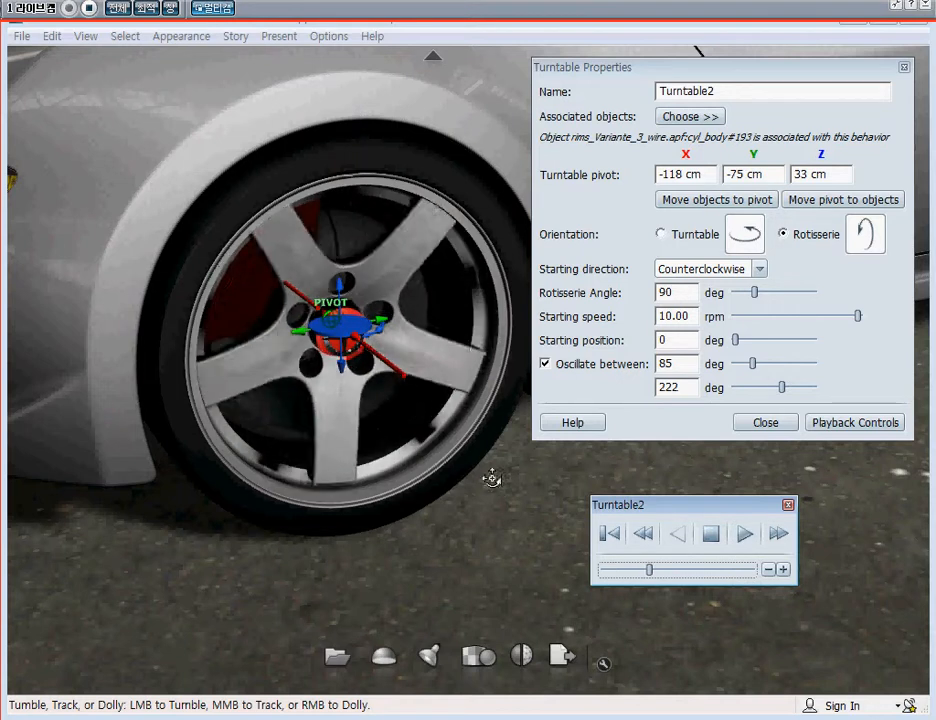
left_click(711, 534)
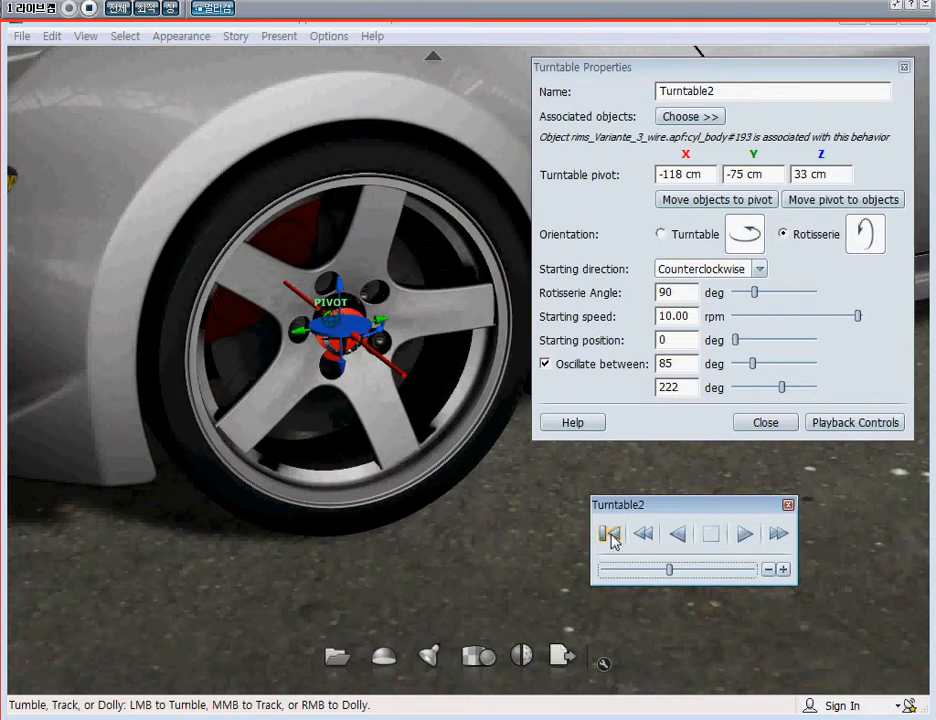
left_click(610, 534)
Turn off the oscillation for Turntable2 and close its playback controls
left_click(542, 357)
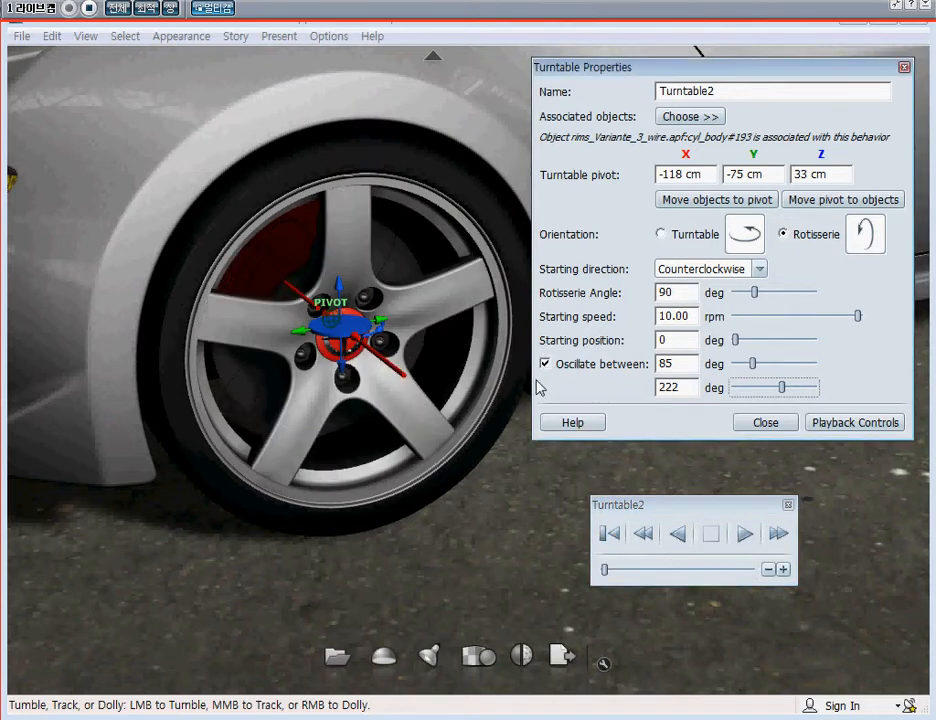
left_click(545, 364)
left_click(788, 505)
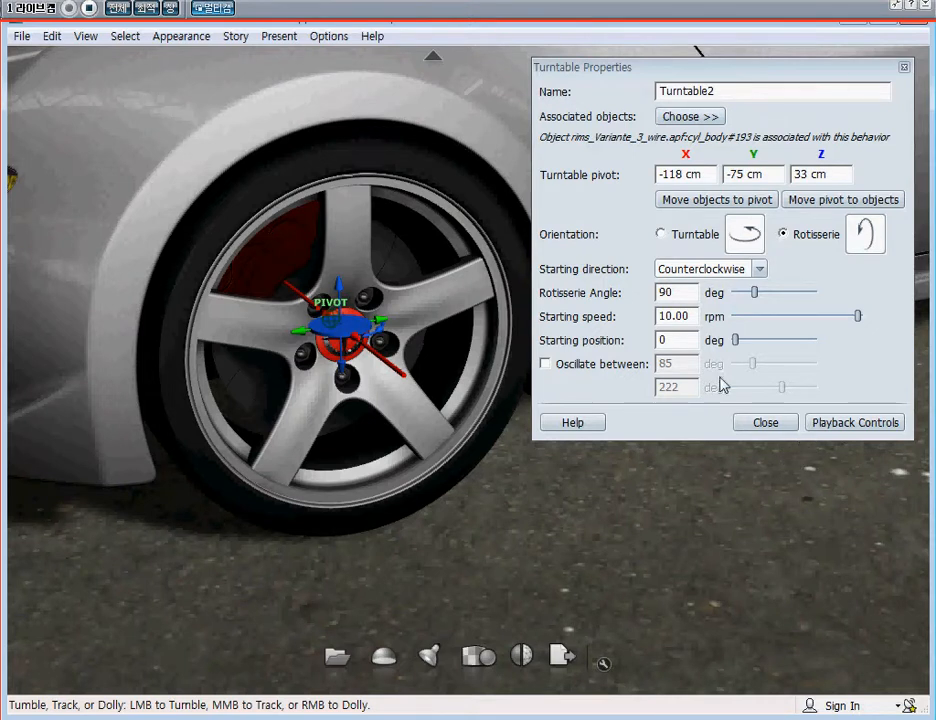
Set Turntable2's starting speed to 50 rpm and close its properties
double_click(690, 314)
type("50")
key("Return")
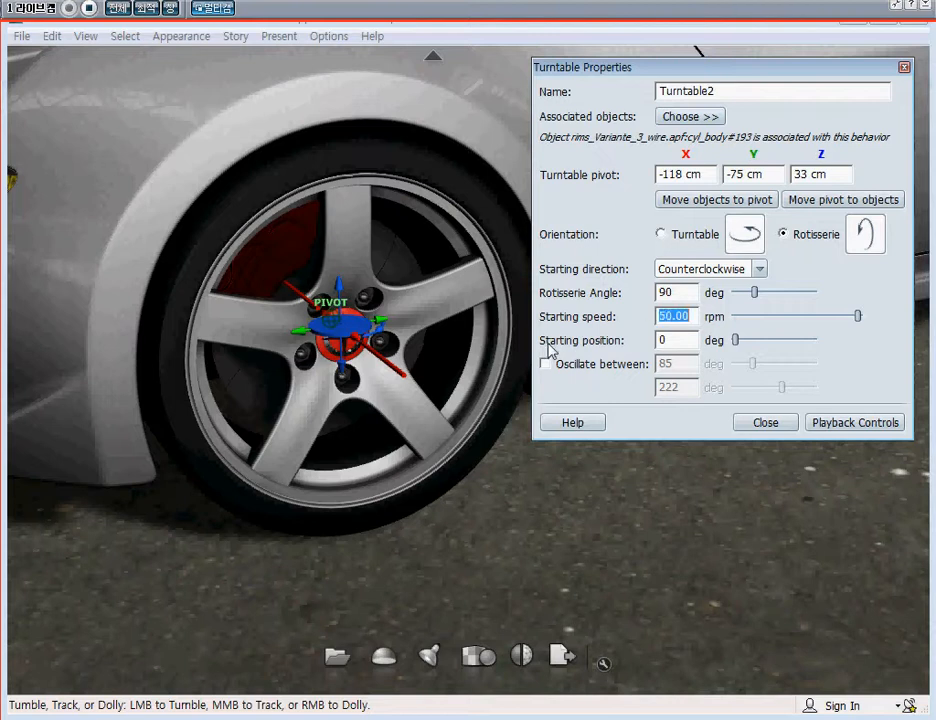
left_click(904, 68)
Open the list of behaviors and try to play them on the car, dismissing any message
middle_click_drag(538, 254, 608, 270)
scroll(637, 299, "down", 5)
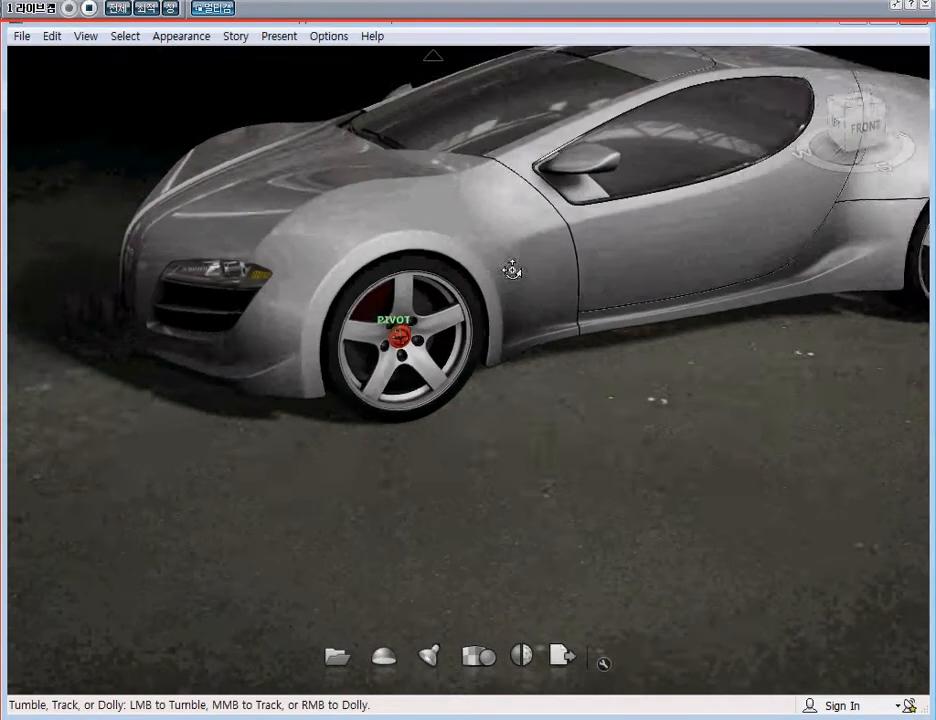
middle_click_drag(451, 241, 482, 300)
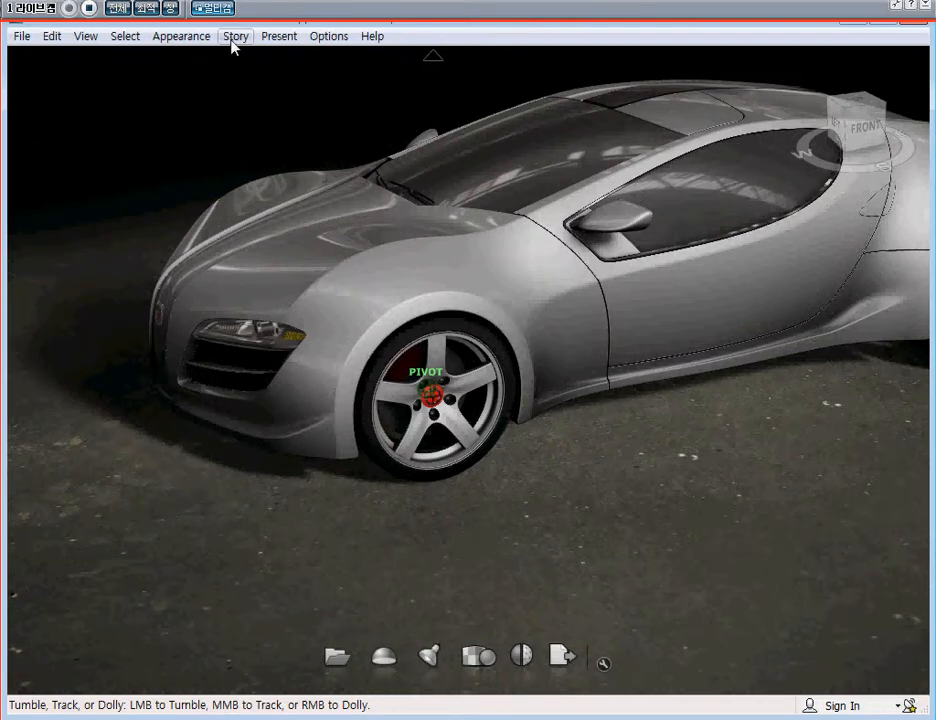
key("b")
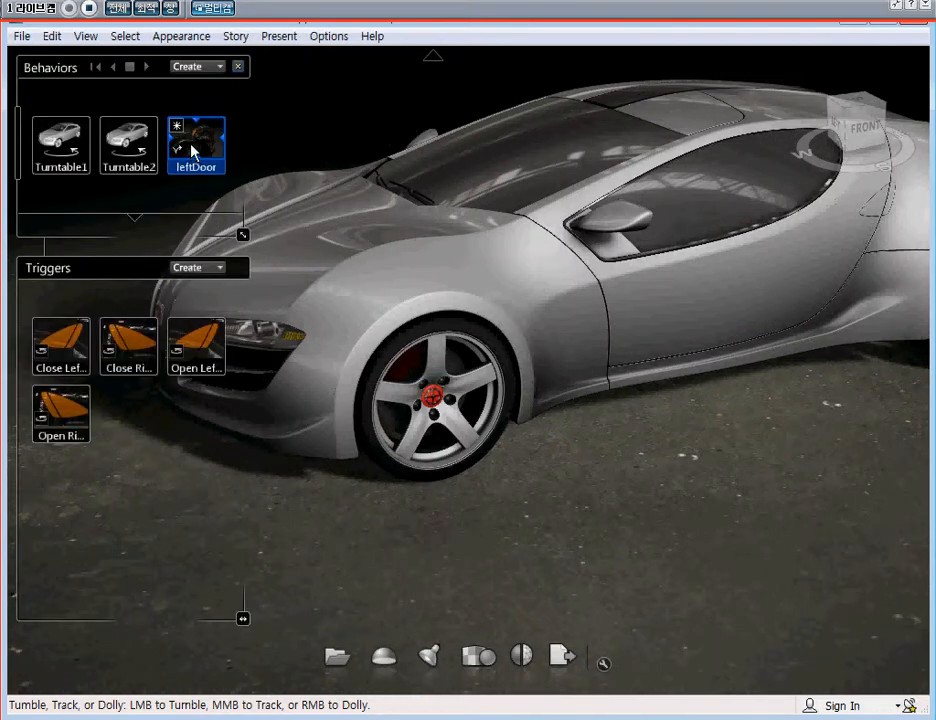
left_click(61, 140)
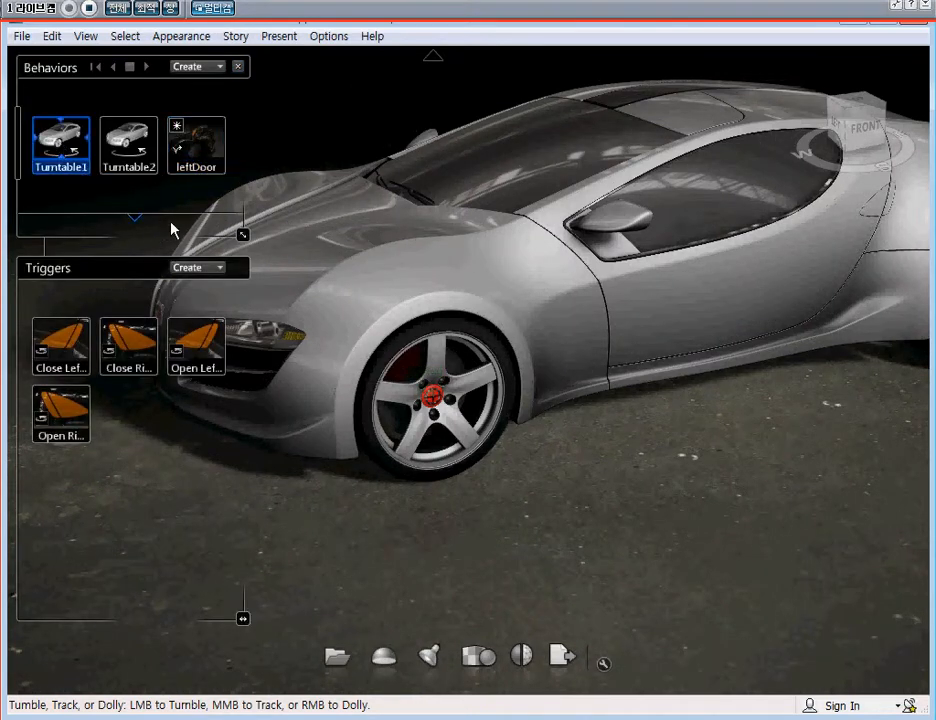
left_click(147, 67)
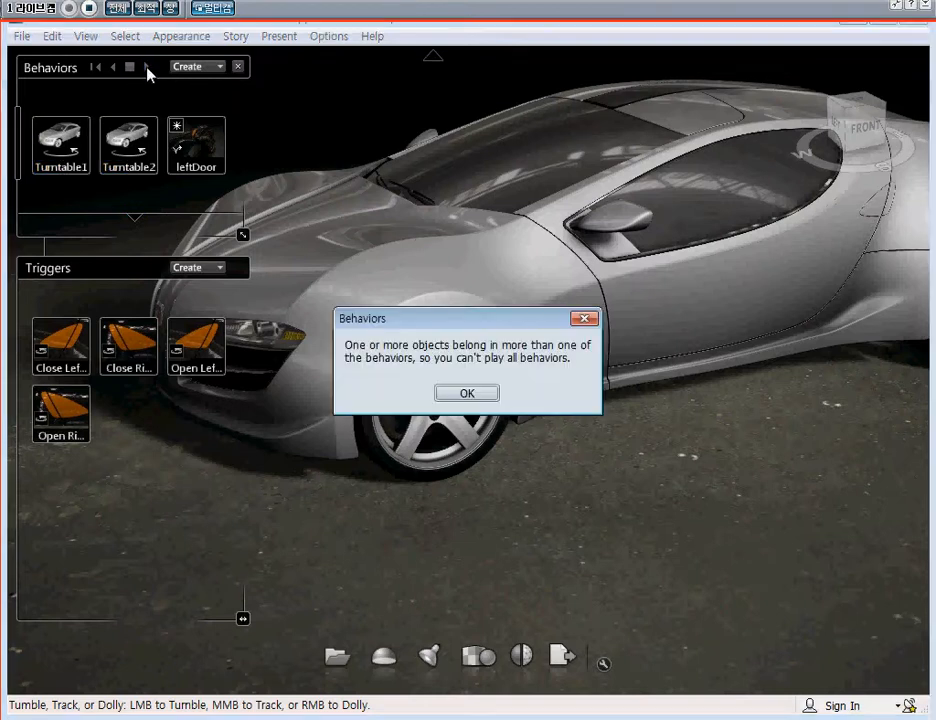
left_click(481, 394)
Review Turntable2's properties to check which object it rotates and its settings
left_click(136, 146)
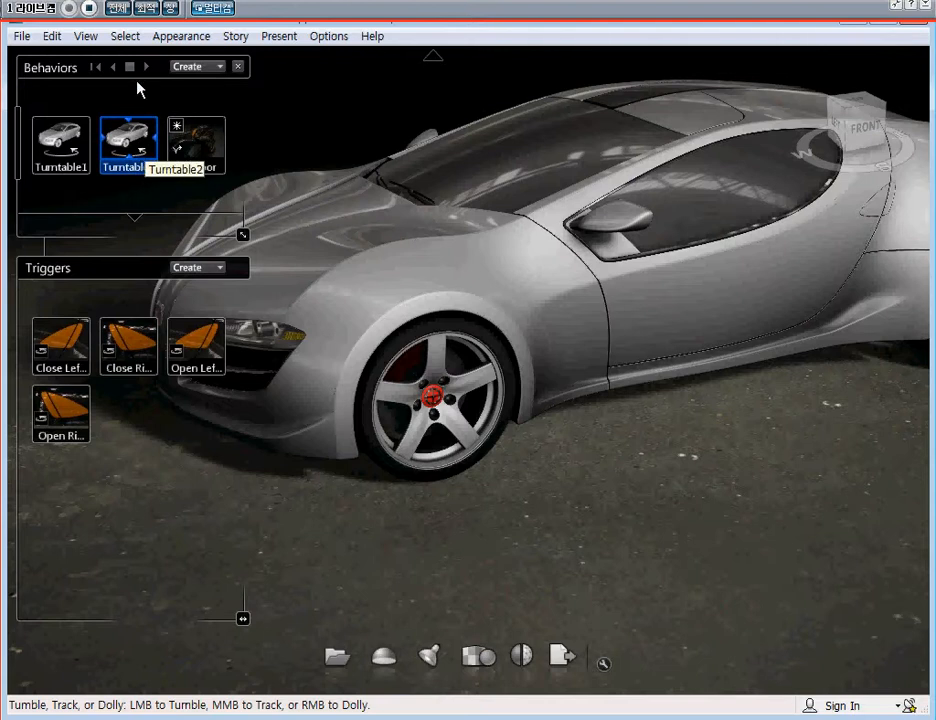
right_click(140, 137)
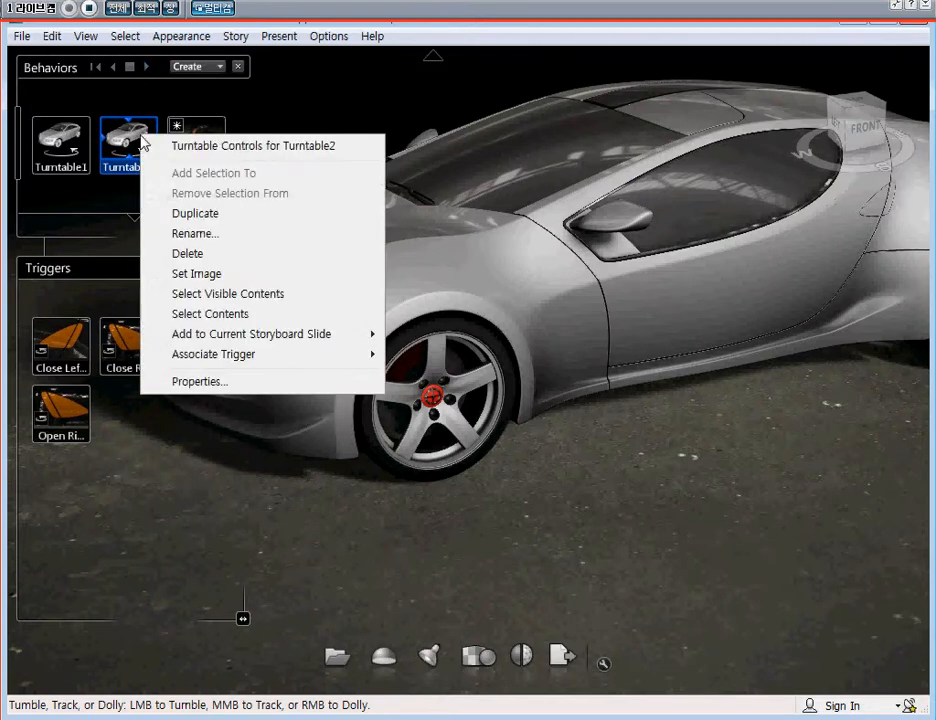
left_click(205, 381)
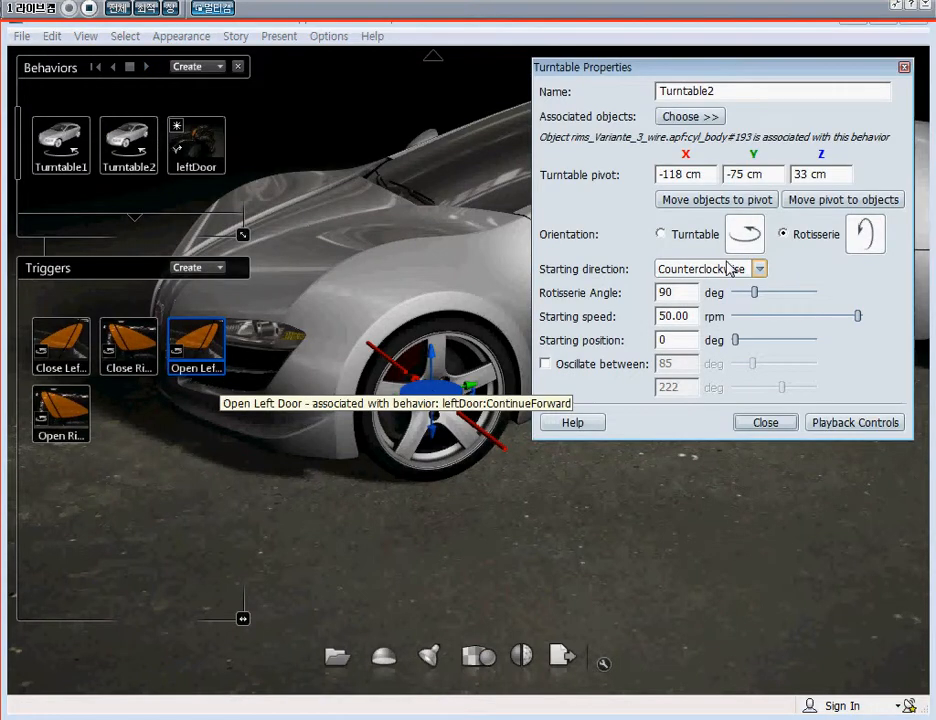
left_click(903, 68)
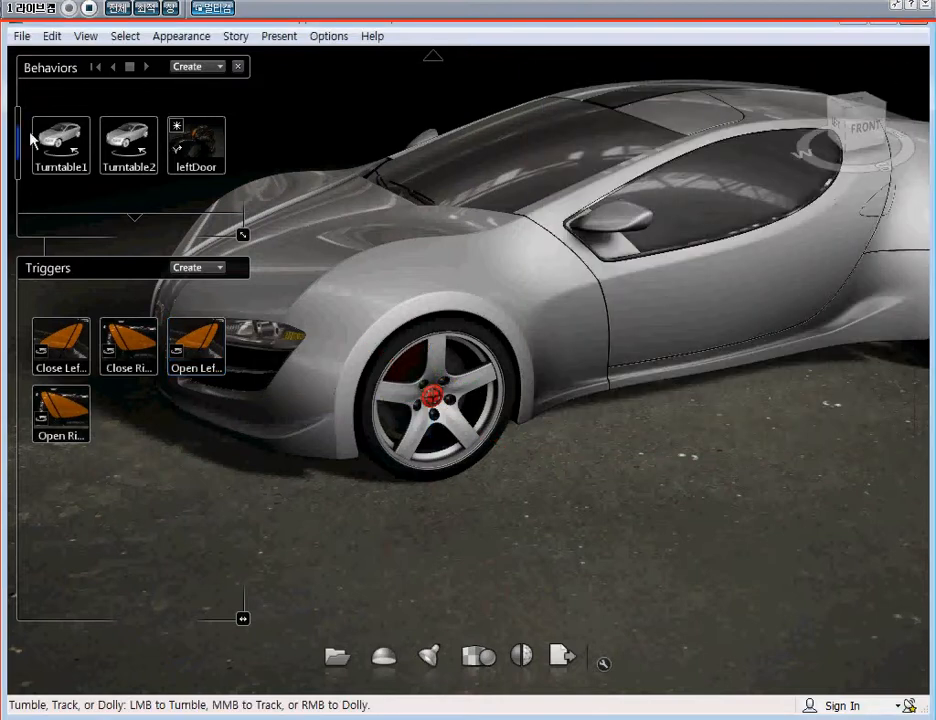
Delete the Turntable1 behavior
right_click(42, 142)
left_click(99, 255)
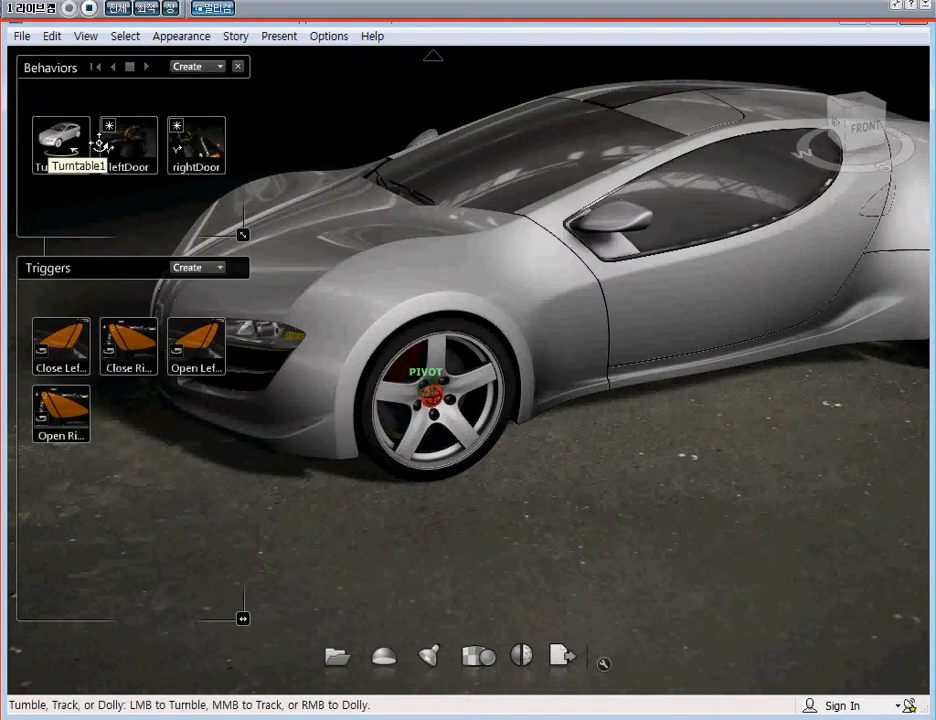
Play Turntable2 from its properties to check the rim's spin, then stop it and close the controls
right_click(54, 145)
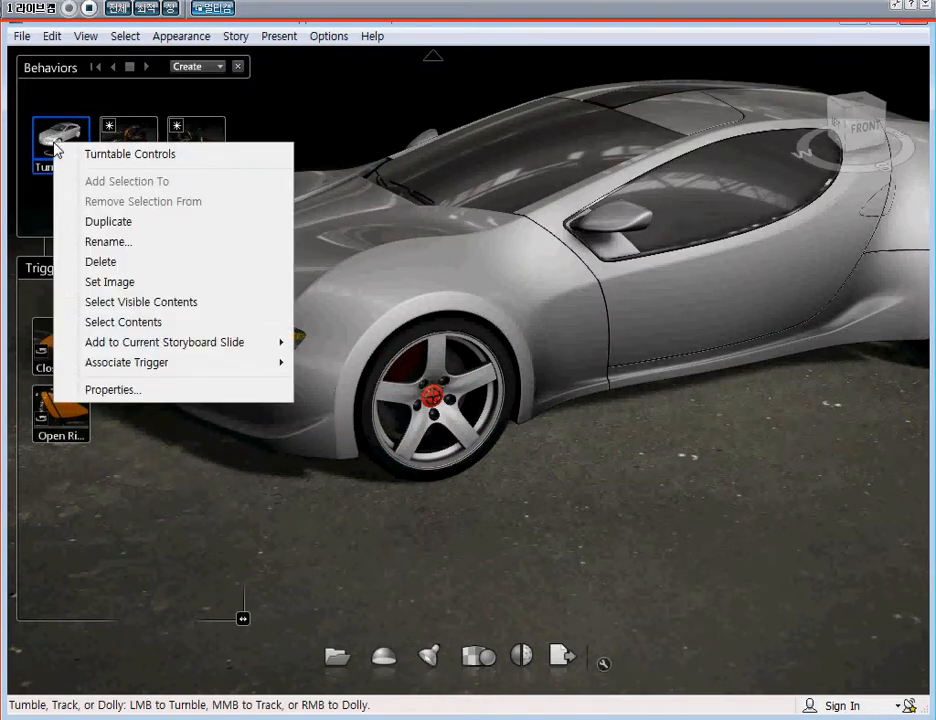
left_click(145, 389)
left_click(828, 422)
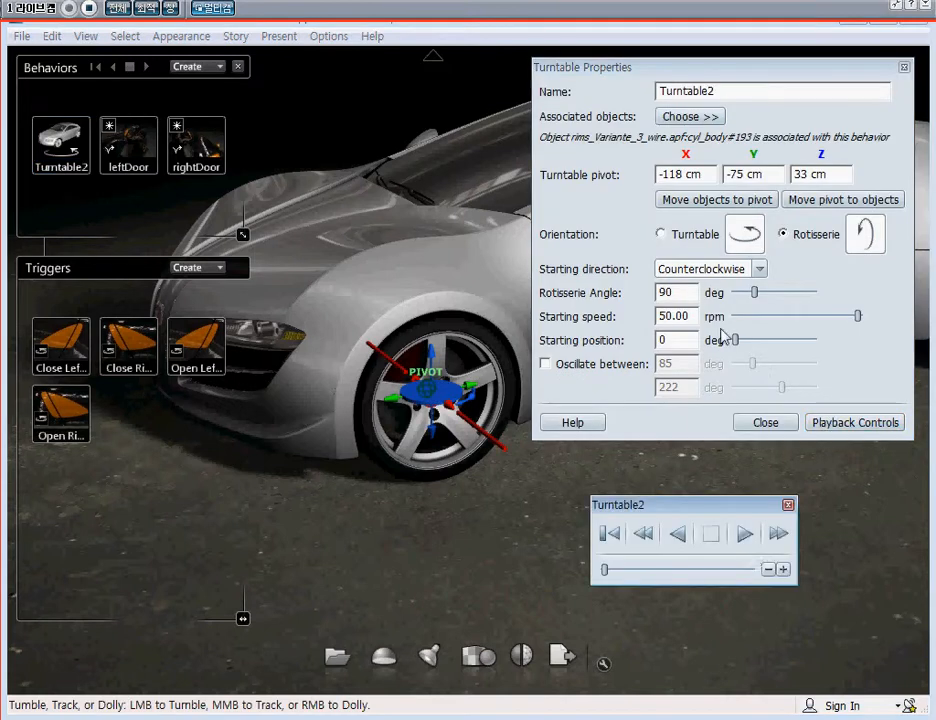
left_click(745, 533)
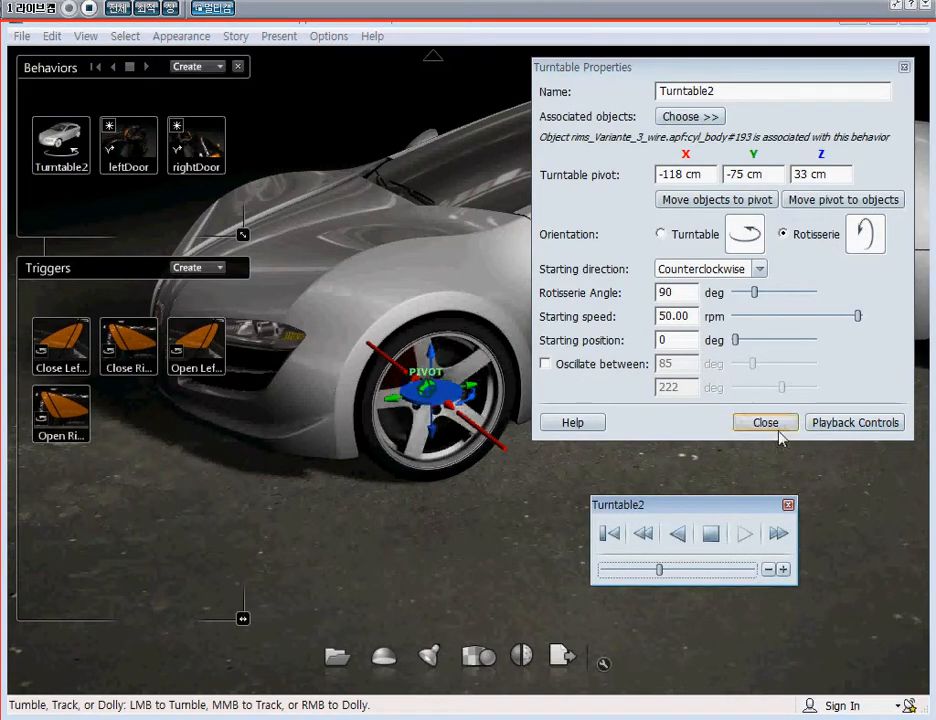
left_click(712, 534)
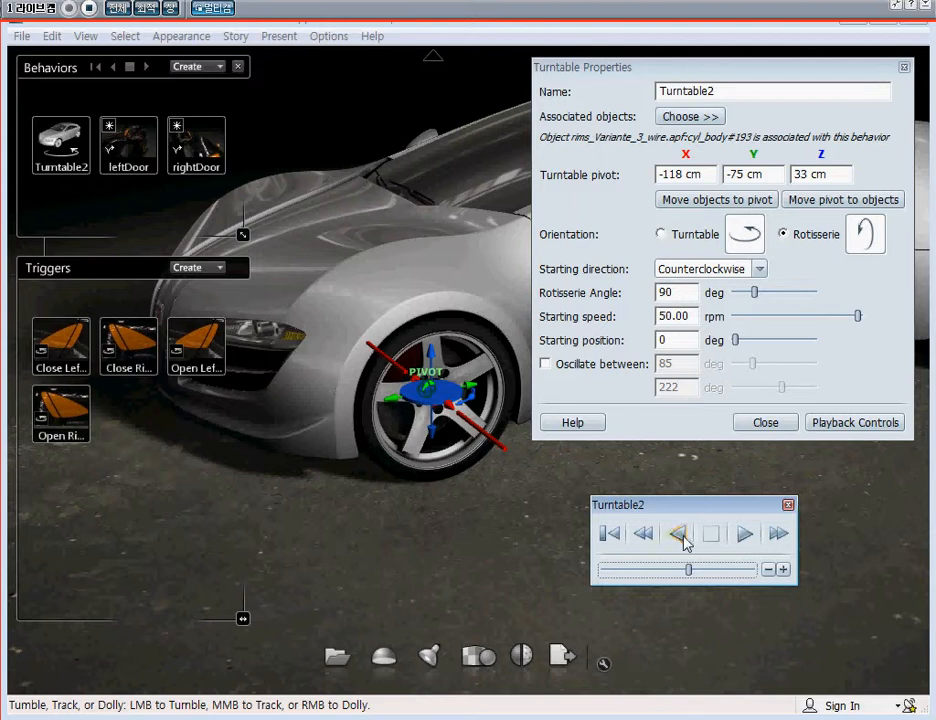
left_click(787, 507)
left_click(904, 67)
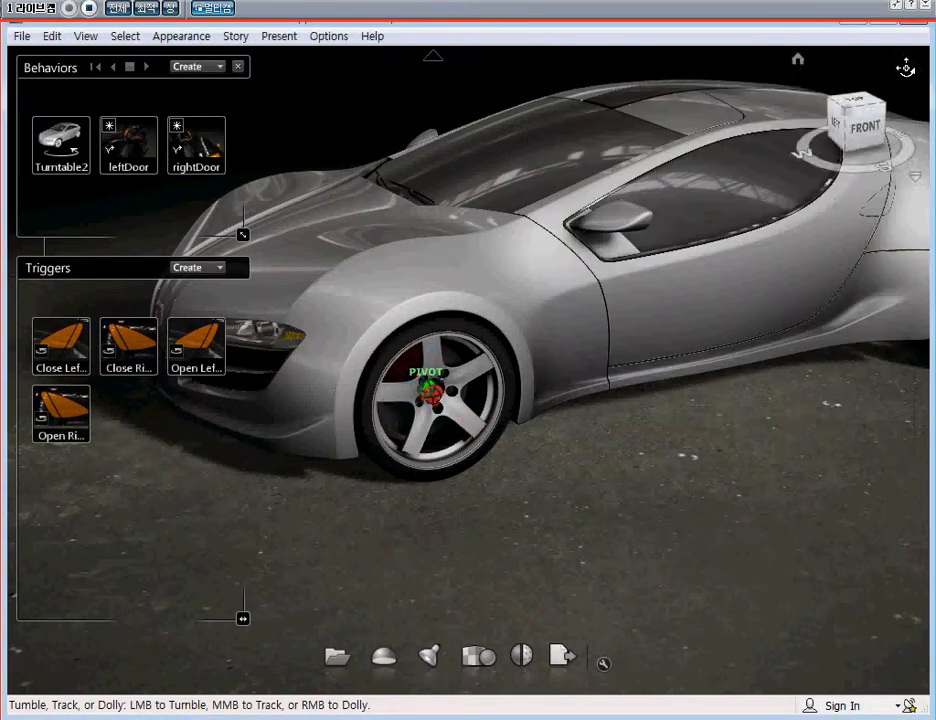
Select the car's side mirror above the front wheel as the object for a trigger
left_click(70, 144)
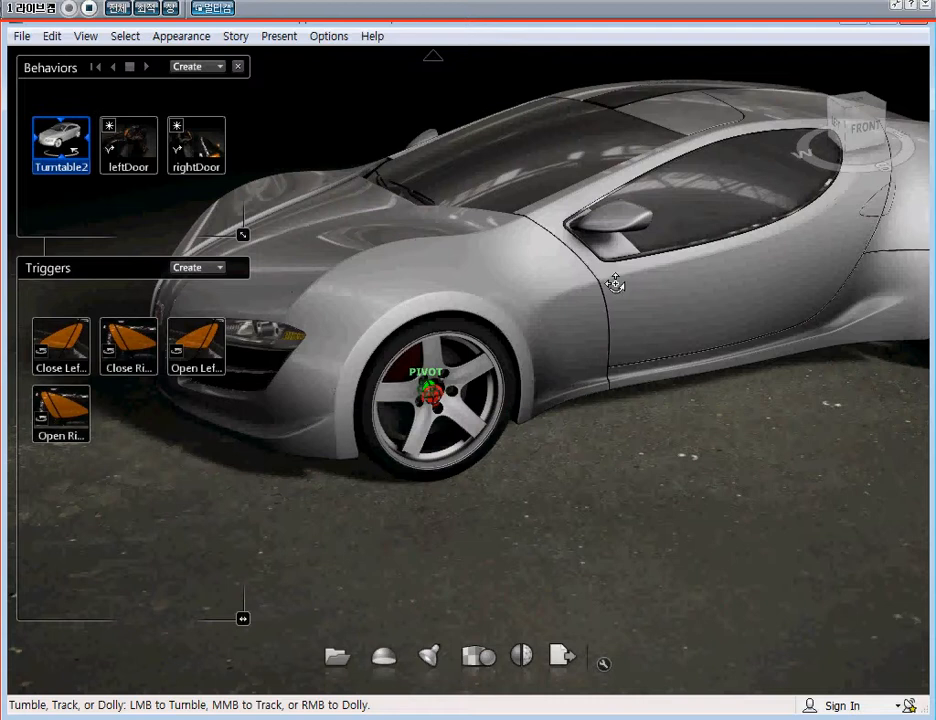
middle_click_drag(566, 391, 600, 384)
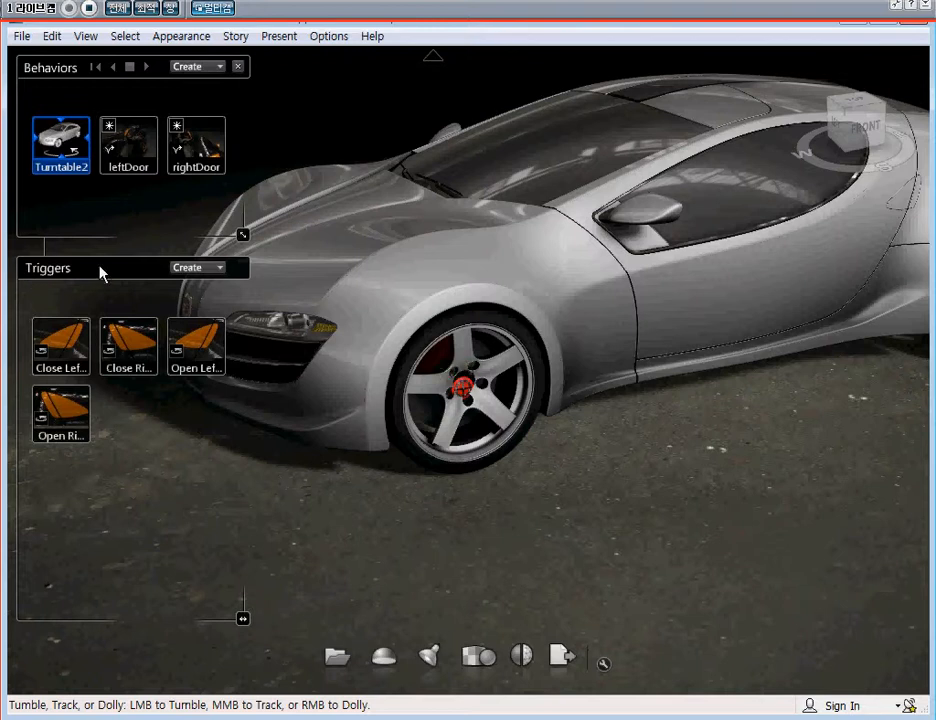
middle_click_drag(462, 386, 614, 397)
scroll(621, 389, "up", 2)
right_click_drag(623, 388, 705, 334, "alt")
middle_click_drag(705, 334, 471, 416, "alt")
middle_click_drag(419, 478, 506, 399, "alt")
left_click_drag(506, 399, 594, 432, "alt")
middle_click_drag(594, 432, 535, 455, "alt")
middle_click_drag(500, 405, 581, 261, "alt")
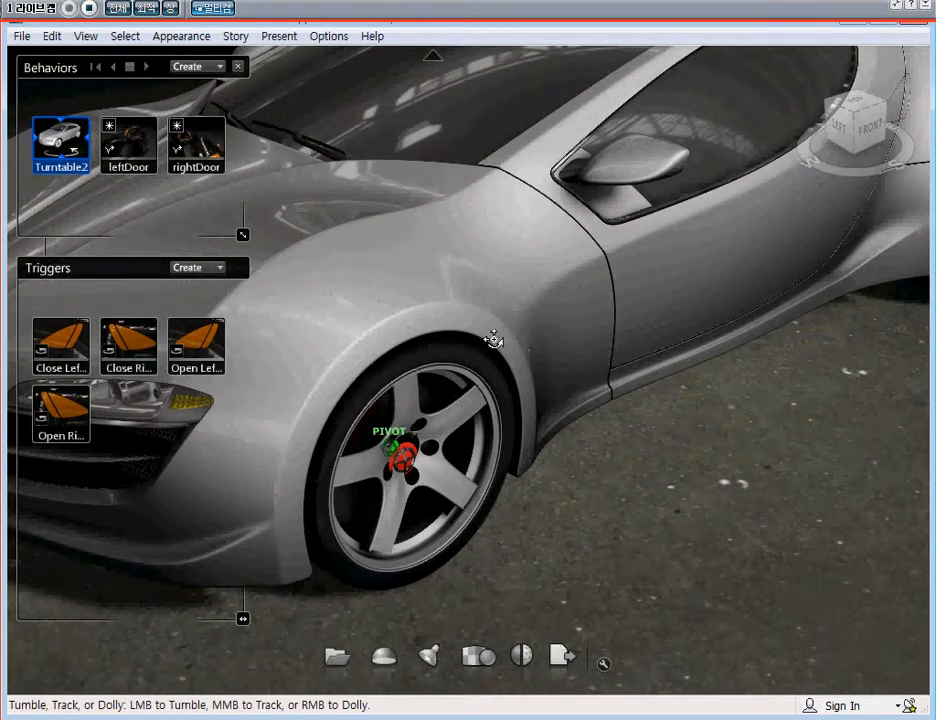
left_click(497, 270)
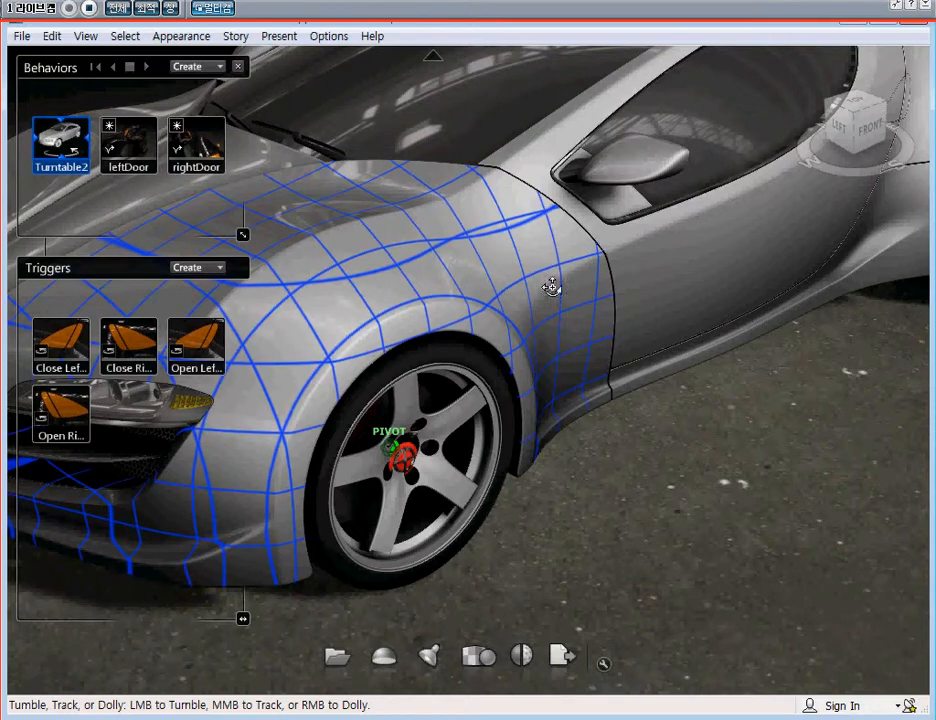
left_click(637, 157)
middle_click_drag(637, 259, 601, 215)
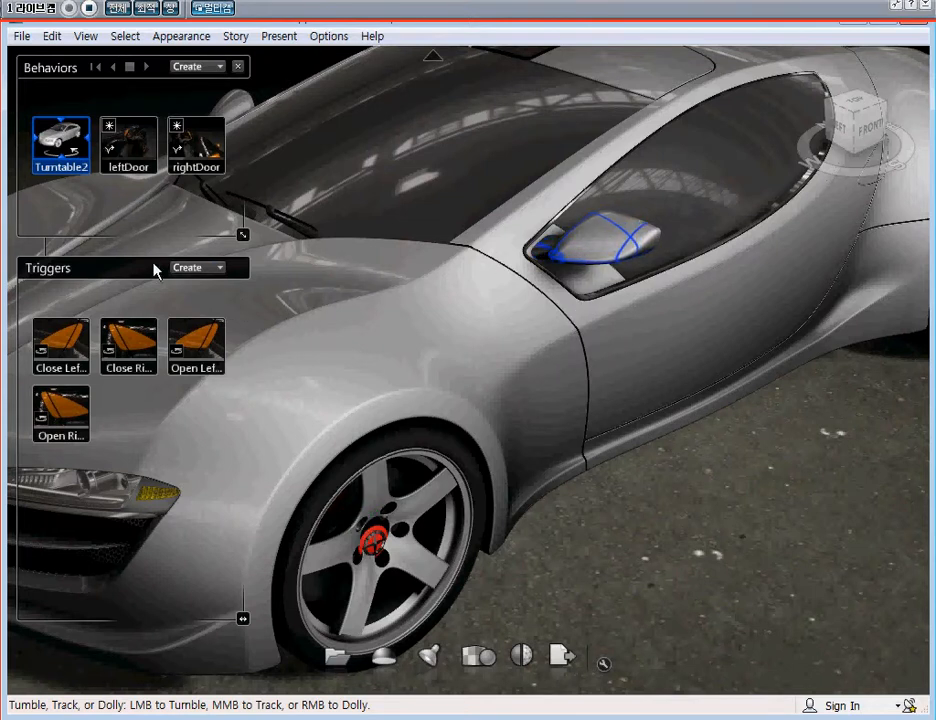
Create a 3D trigger and add the selected side mirror to it
left_click(218, 268)
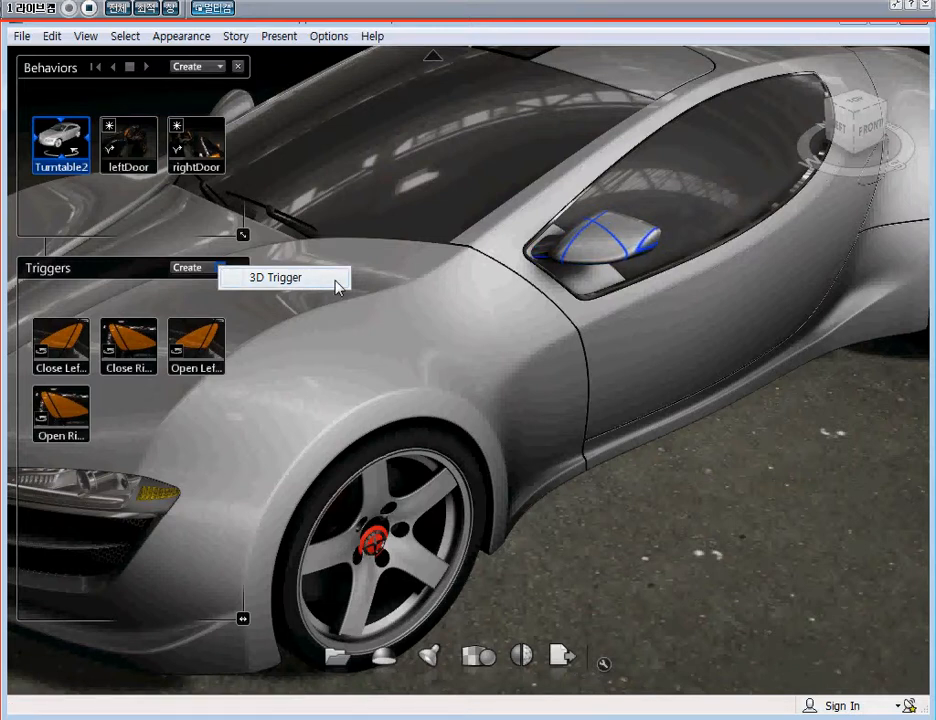
left_click(324, 280)
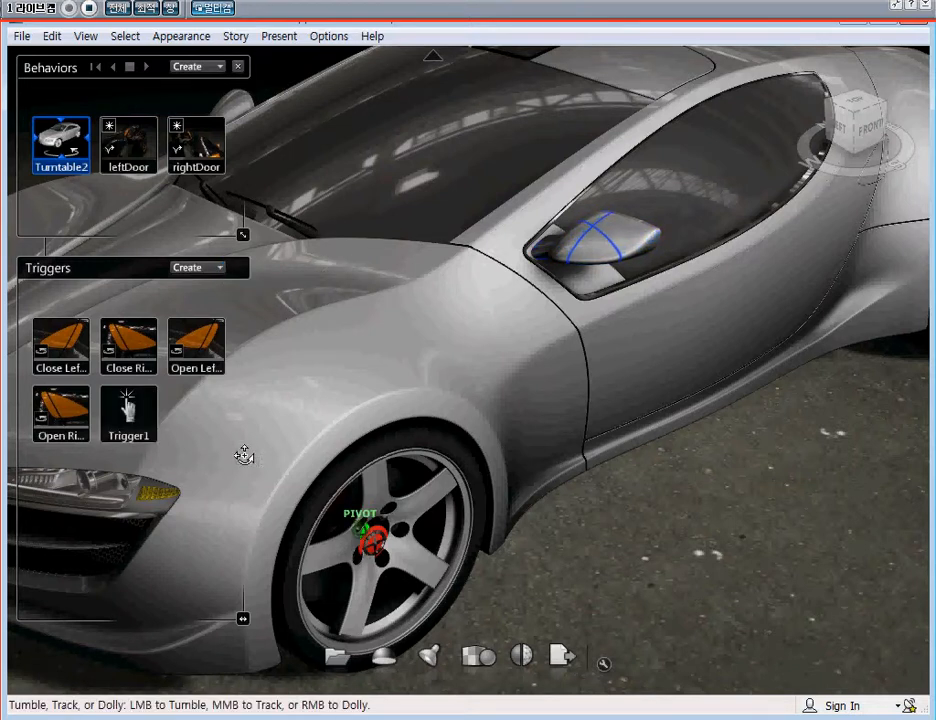
right_click(135, 418)
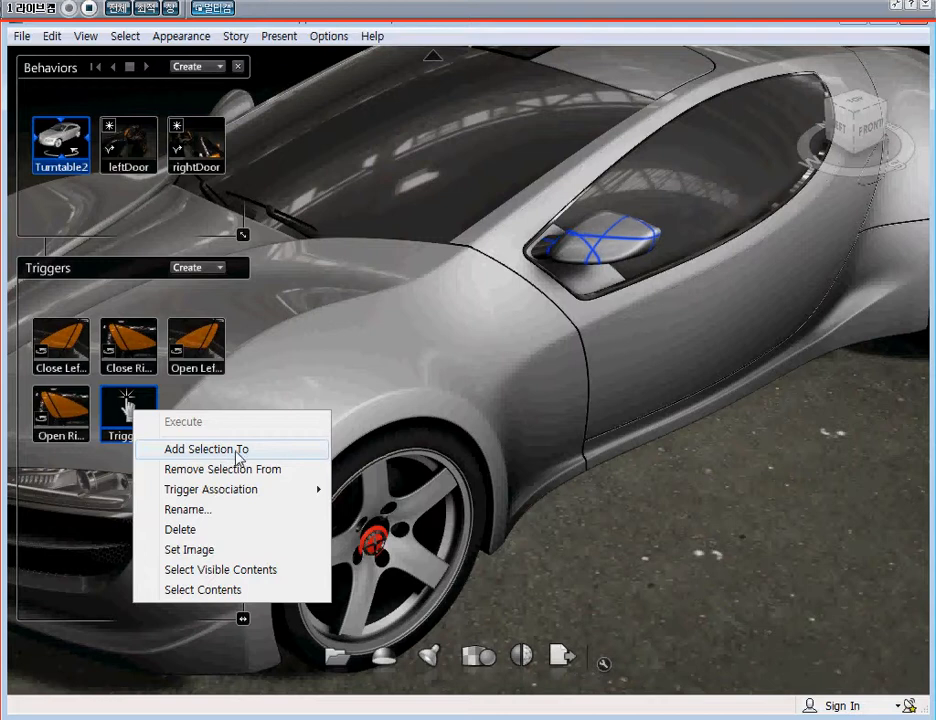
left_click(188, 452)
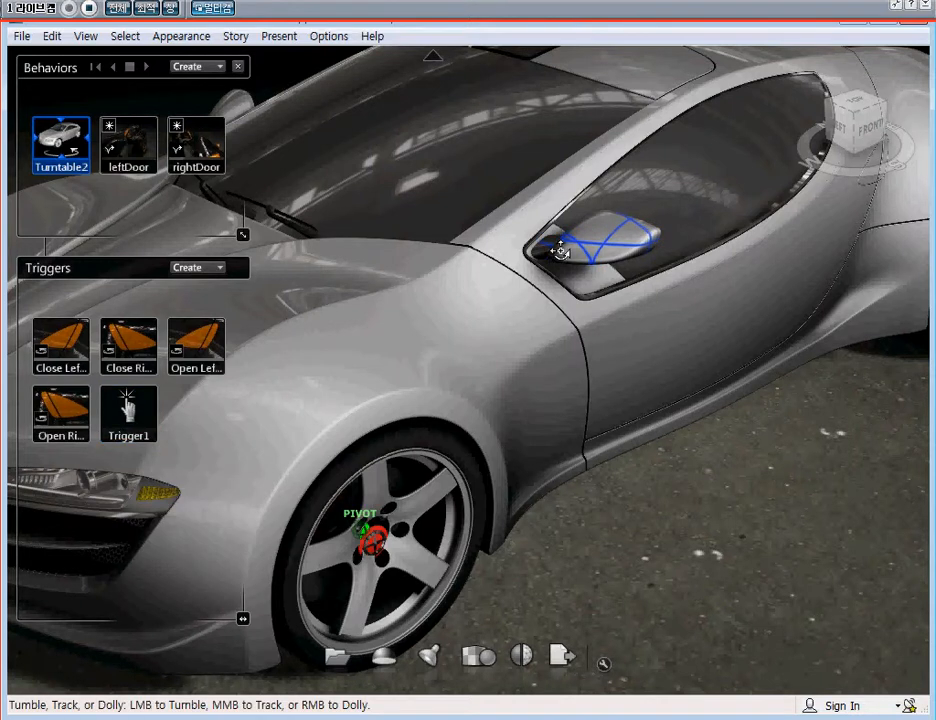
left_click(128, 408)
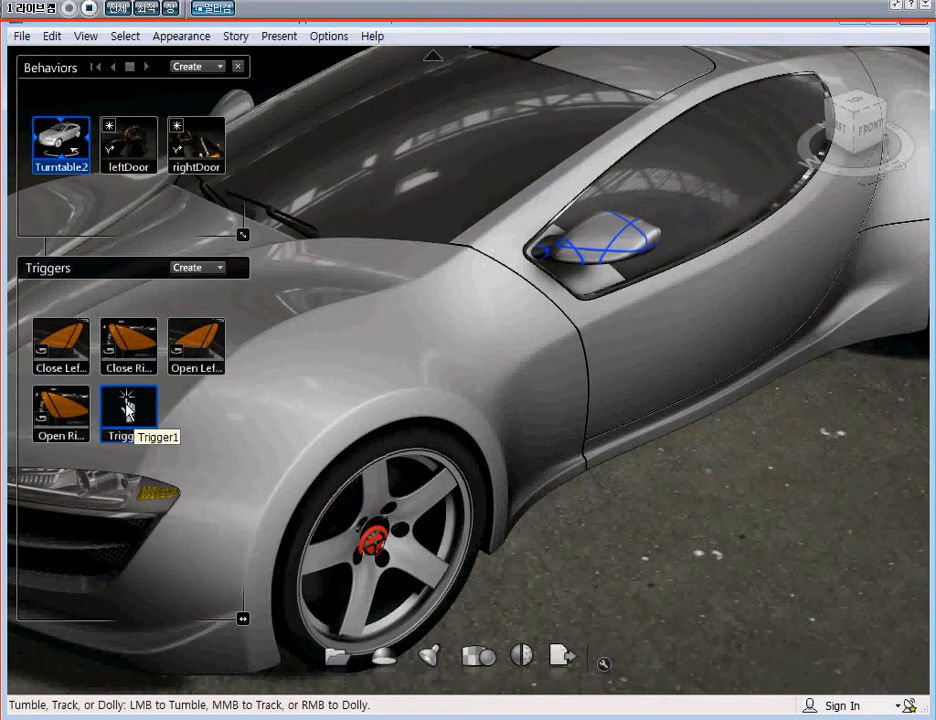
Associate Trigger1 with the Turntable2 behavior so that it plays forward from start
right_click(127, 405)
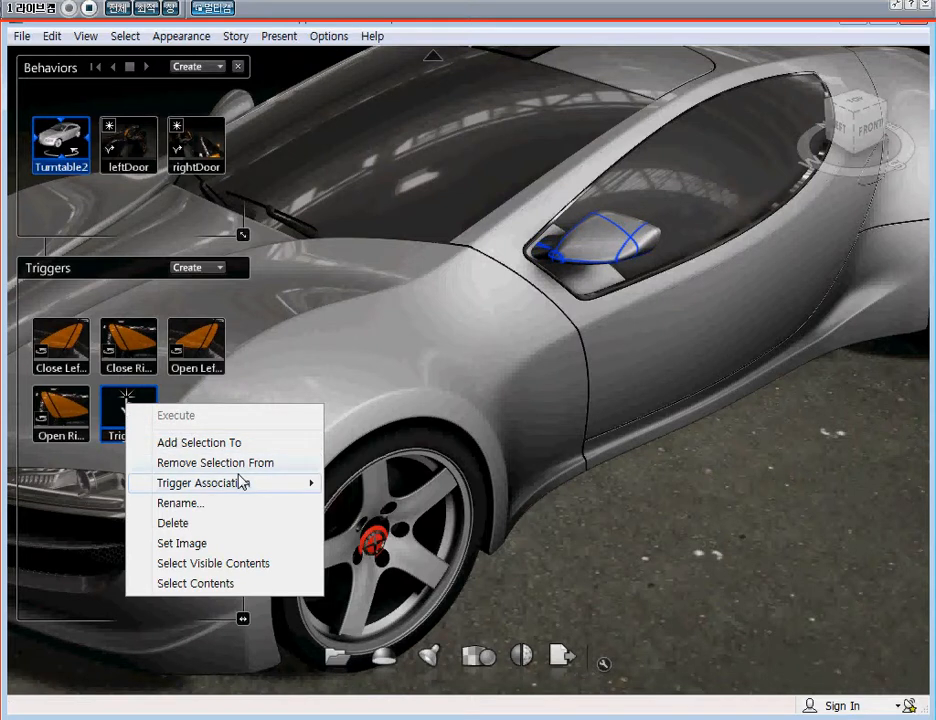
mouse_move(241, 488)
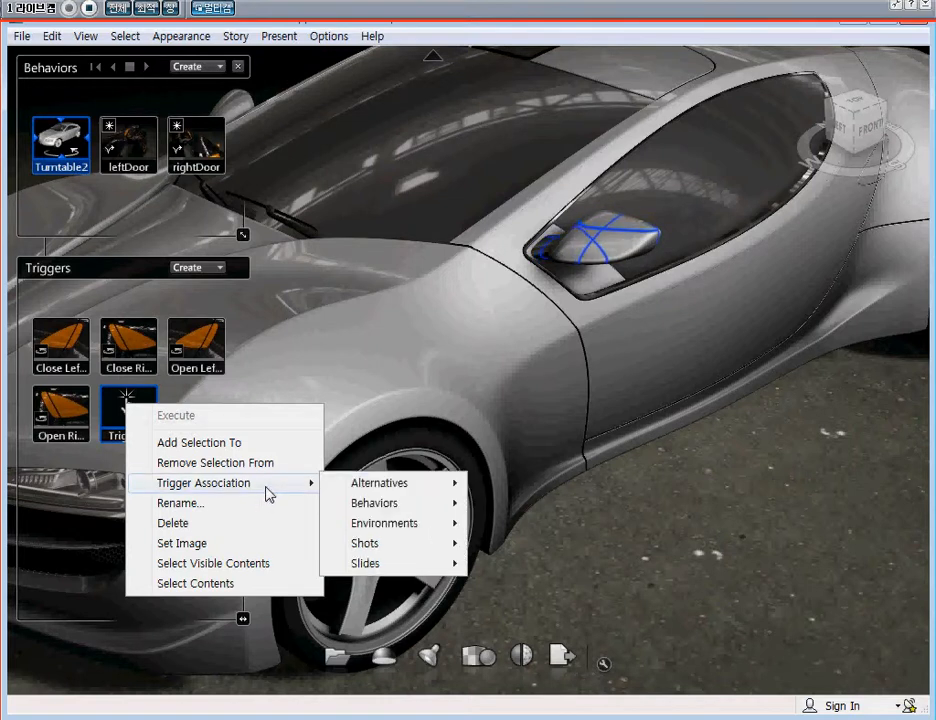
mouse_move(405, 503)
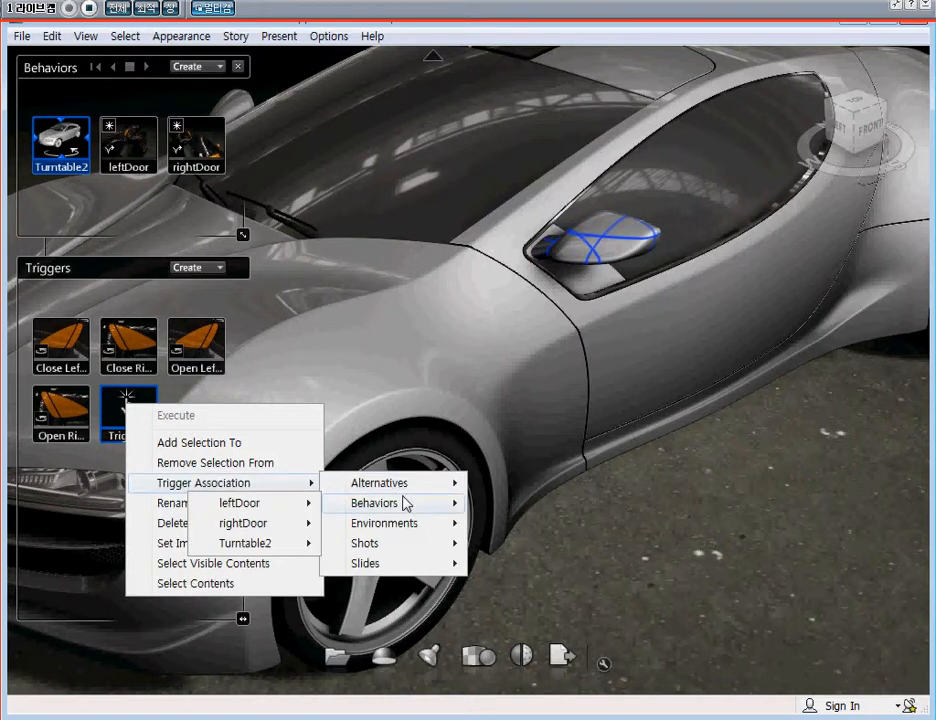
mouse_move(243, 544)
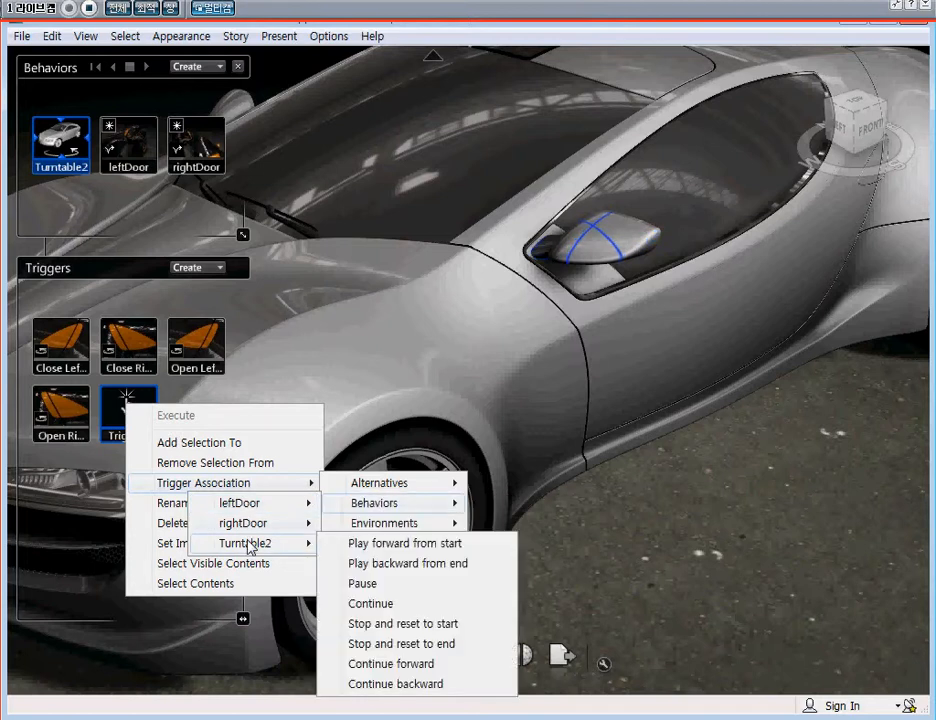
left_click(444, 546)
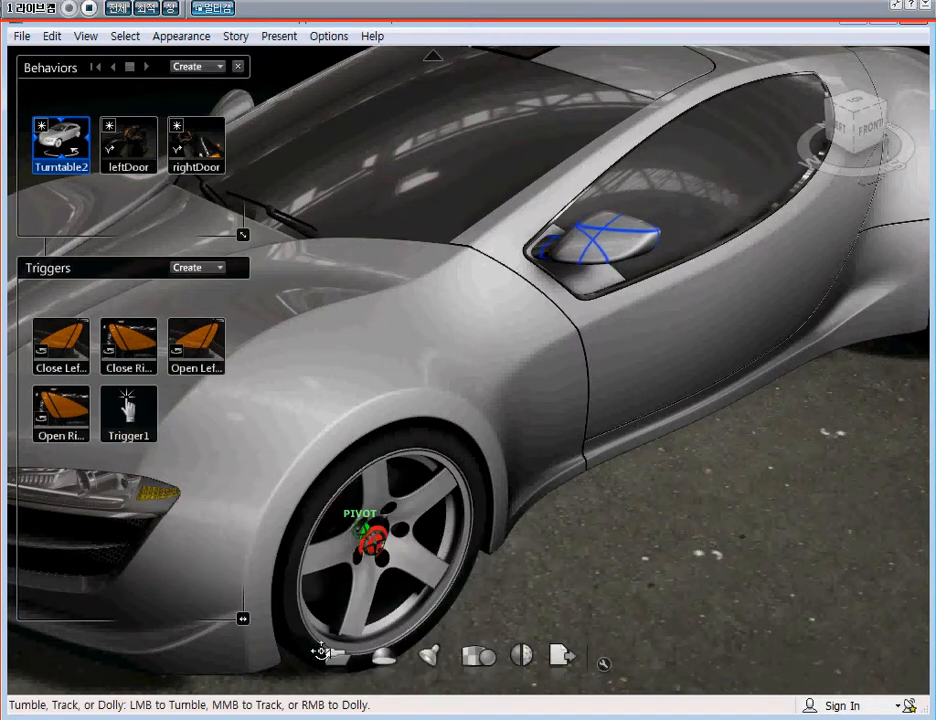
Switch to presentation mode and test the side mirror trigger on the front rim, then leave presentation mode
middle_click_drag(455, 370, 520, 370)
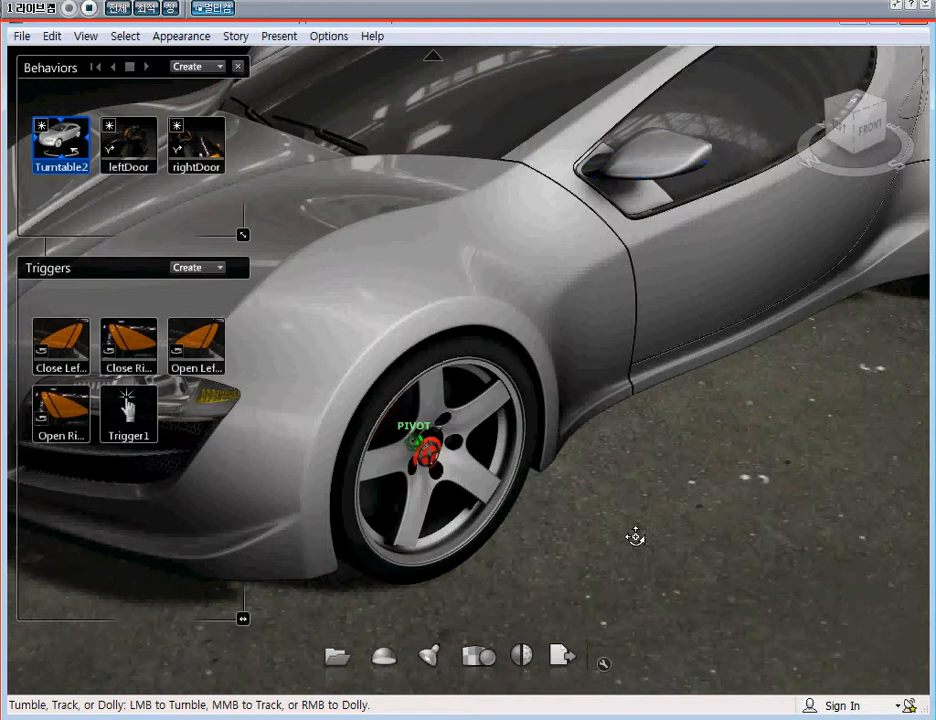
left_click(290, 38)
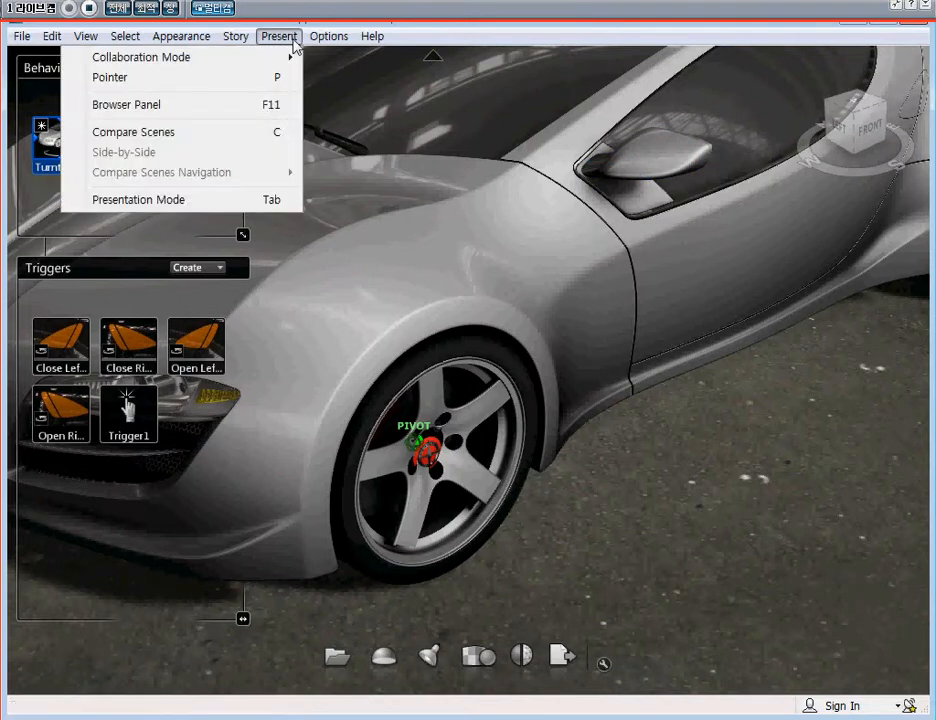
left_click(172, 200)
middle_click_drag(570, 488, 620, 233)
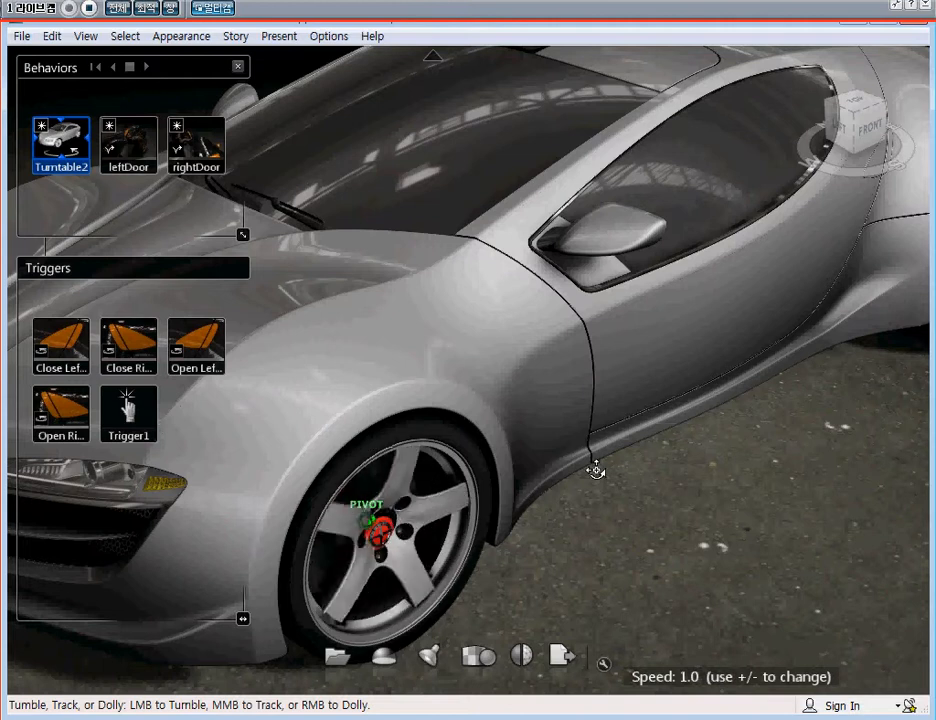
middle_click_drag(584, 470, 652, 397)
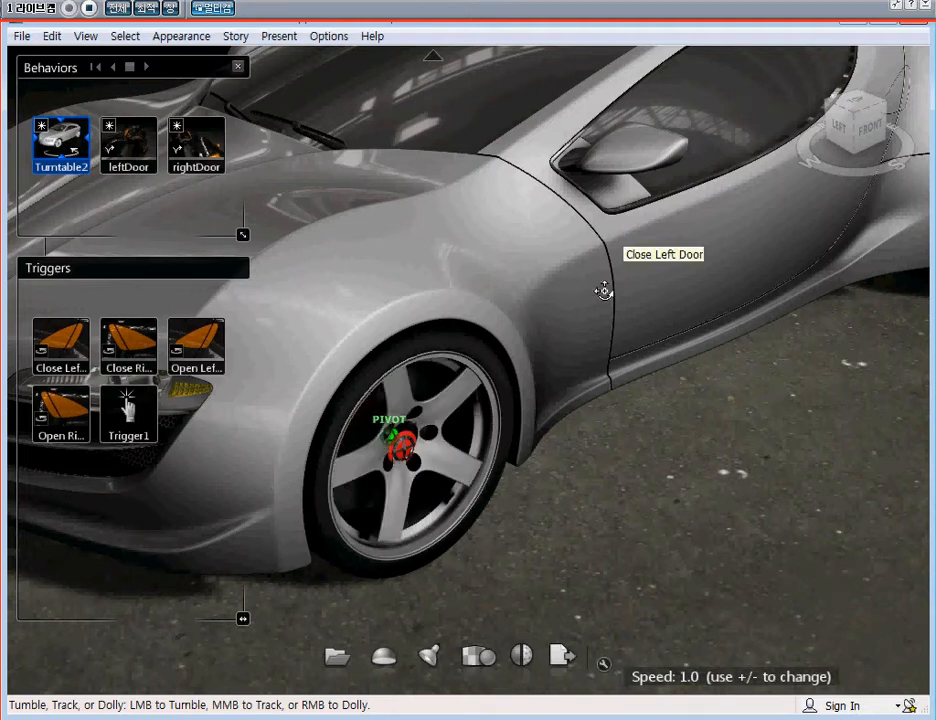
middle_click_drag(603, 315, 602, 380)
right_click_drag(602, 378, 479, 427)
scroll(479, 426, "up", 2)
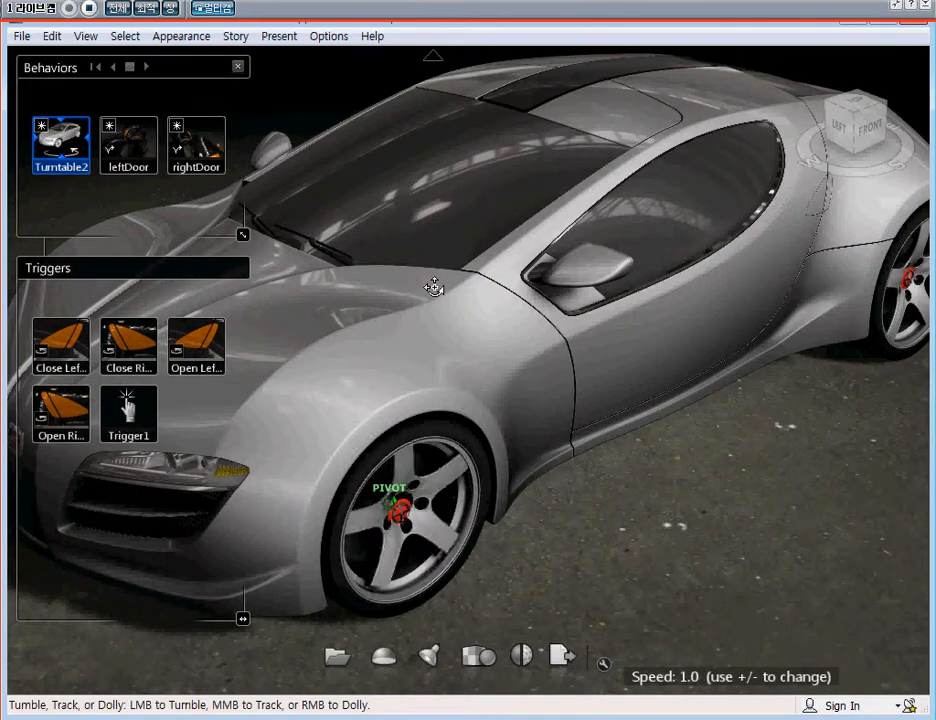
key("p")
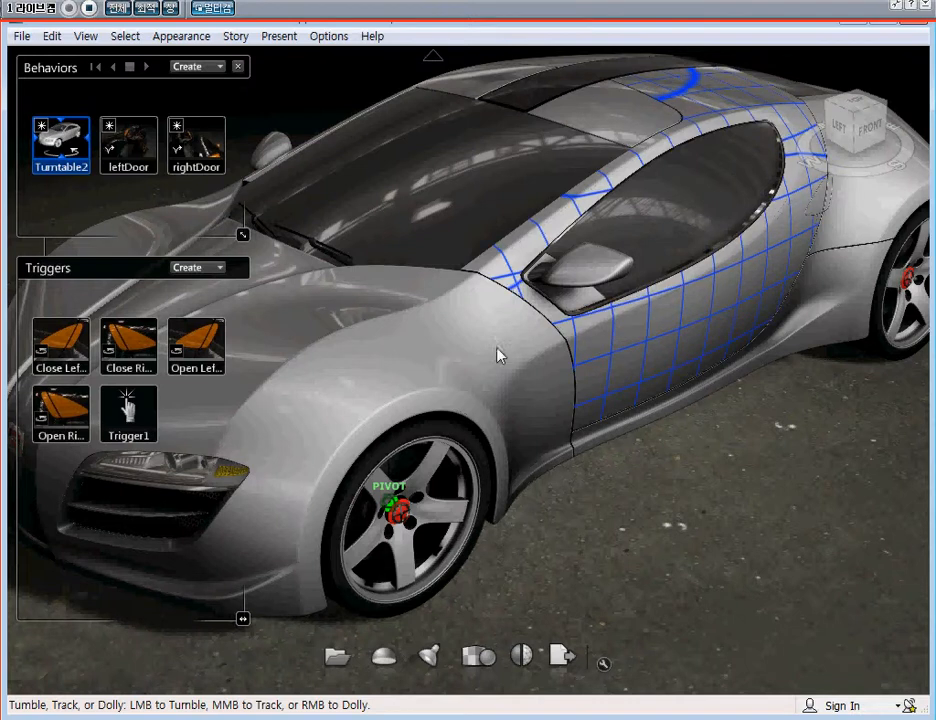
Create a second trigger for the car's front fender panel and add the selected panel to it
middle_click_drag(503, 334, 730, 374)
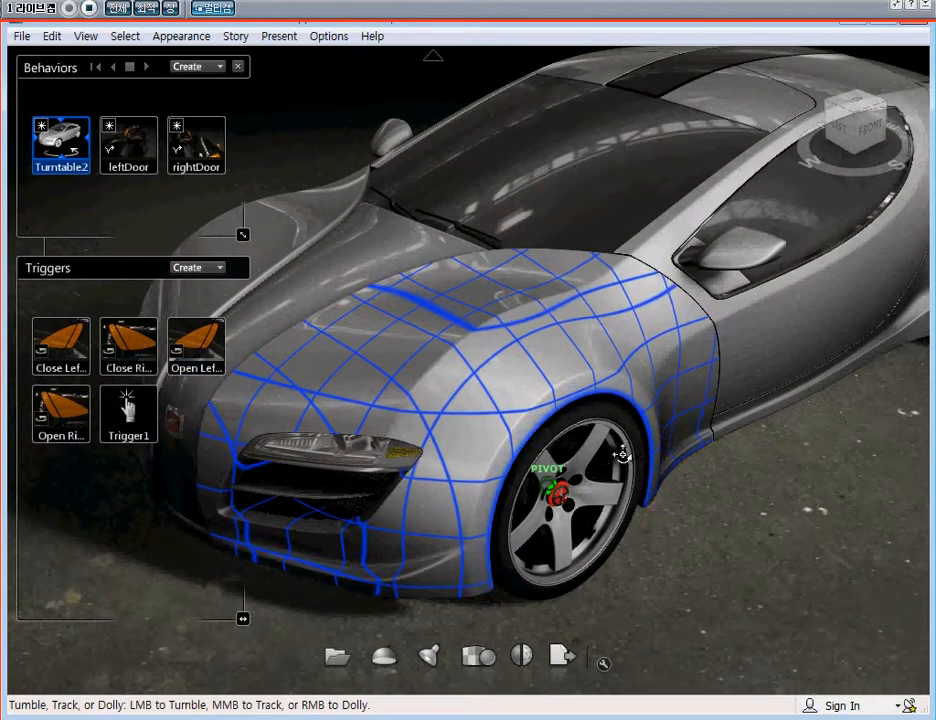
middle_click_drag(608, 345, 496, 300)
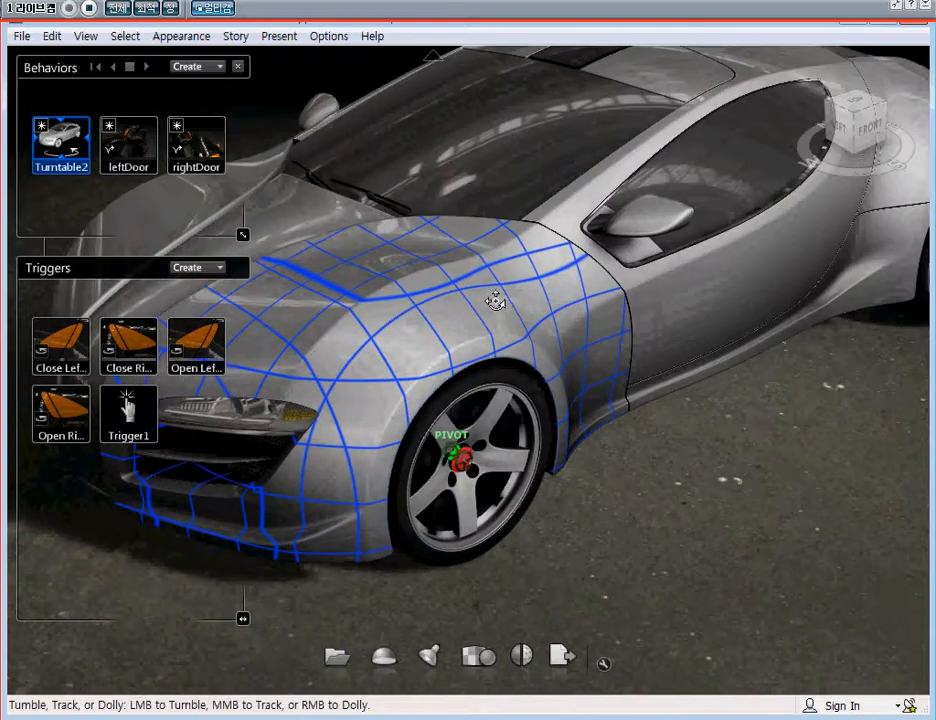
left_click(222, 267)
left_click(280, 280)
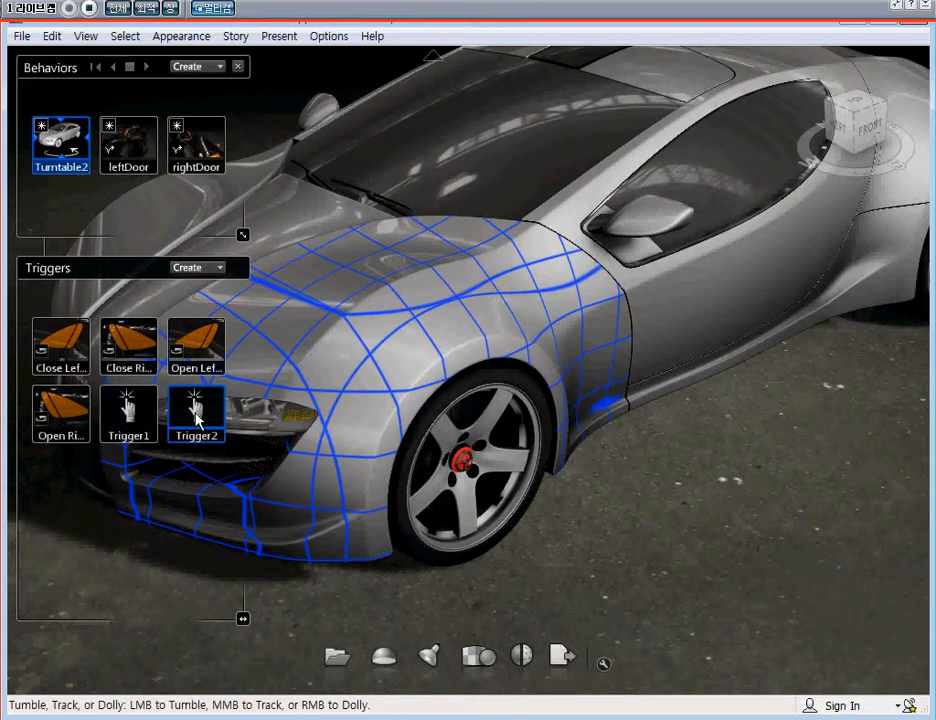
right_click(198, 406)
left_click(285, 444)
Associate Trigger2 with the Pause action of Turntable2 and clear the panel selection
right_click(191, 406)
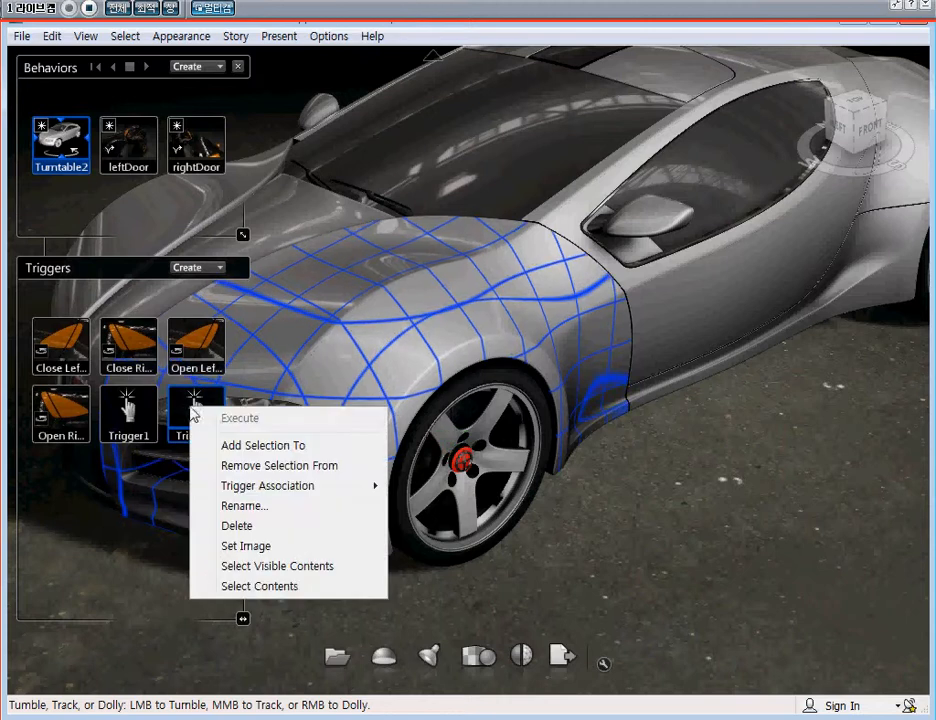
mouse_move(313, 489)
mouse_move(125, 508)
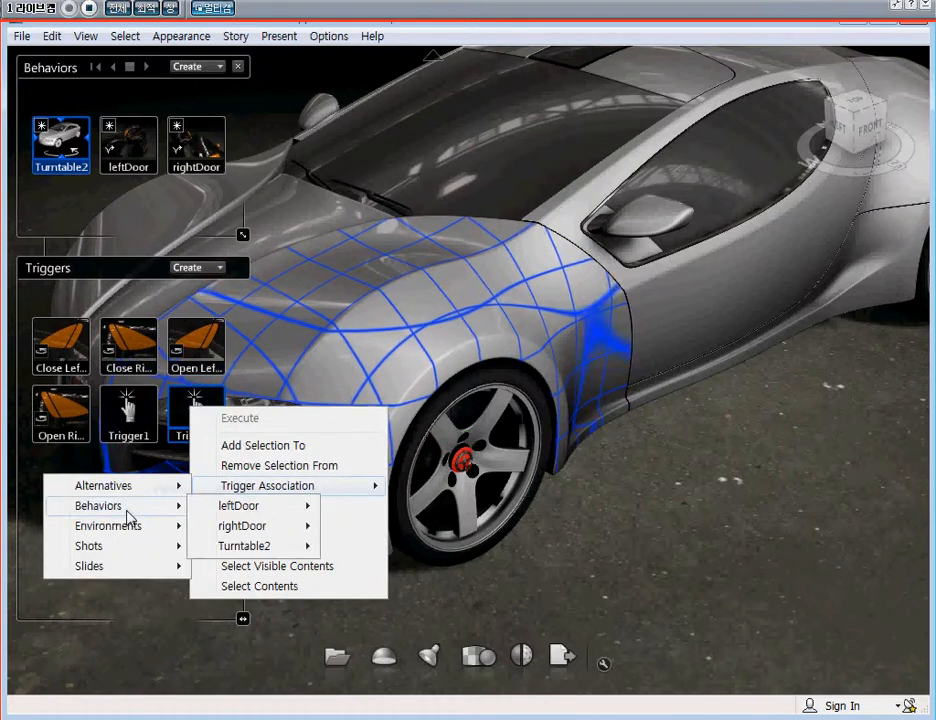
mouse_move(236, 545)
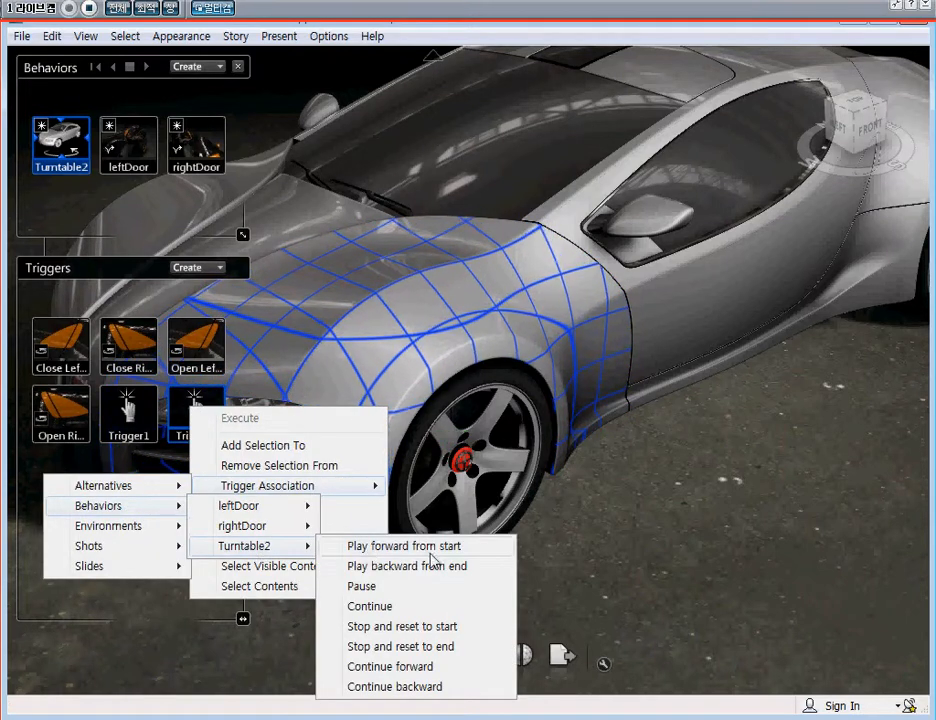
left_click(379, 589)
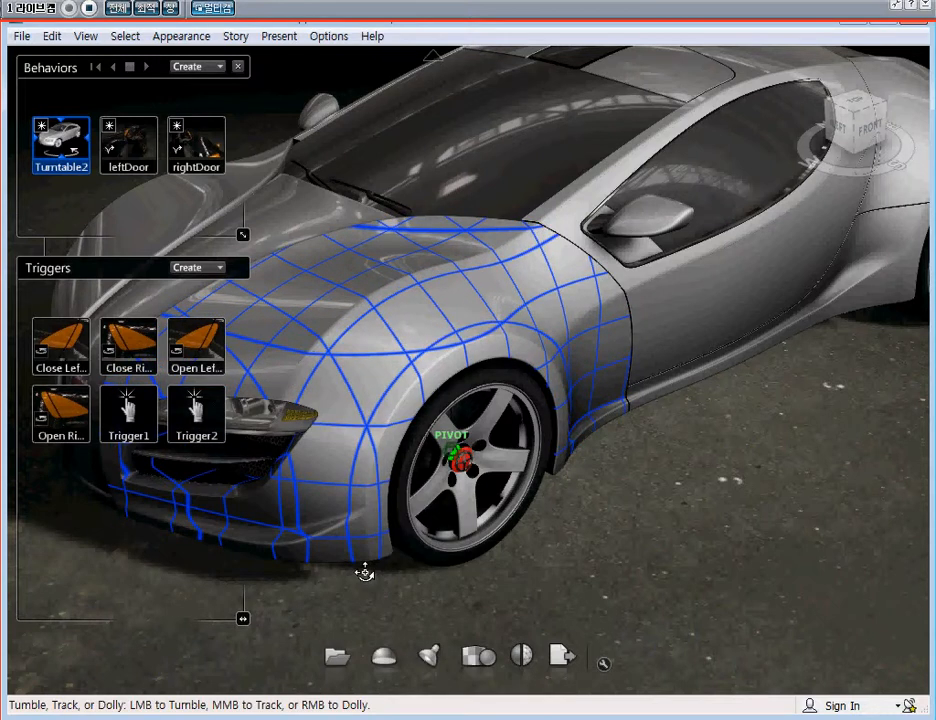
left_click(664, 506)
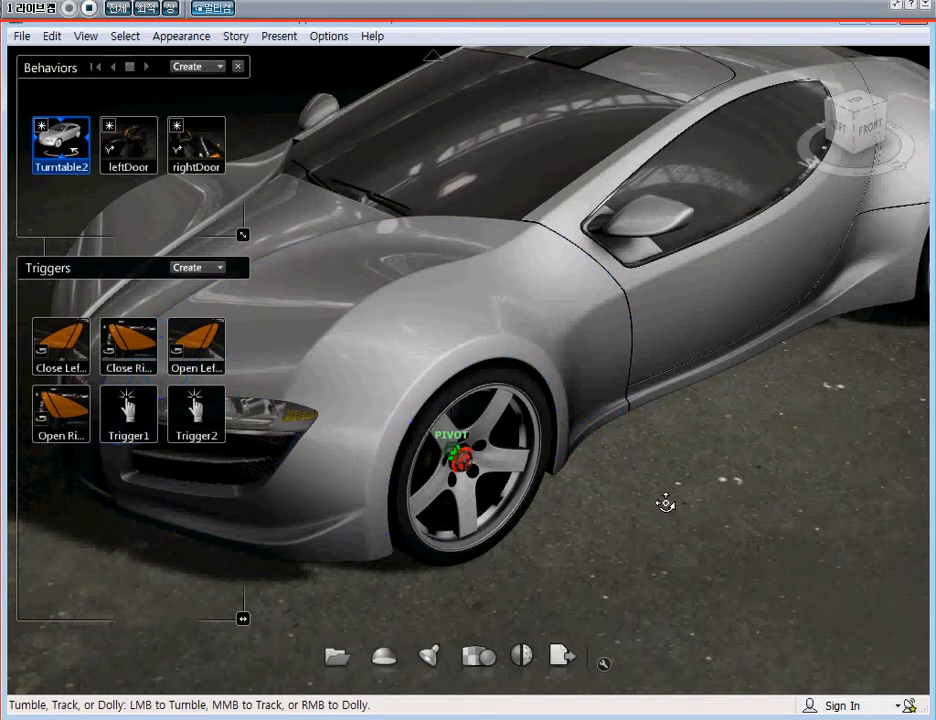
Test in presentation mode whether the fender trigger pauses the spinning front rim
key("p")
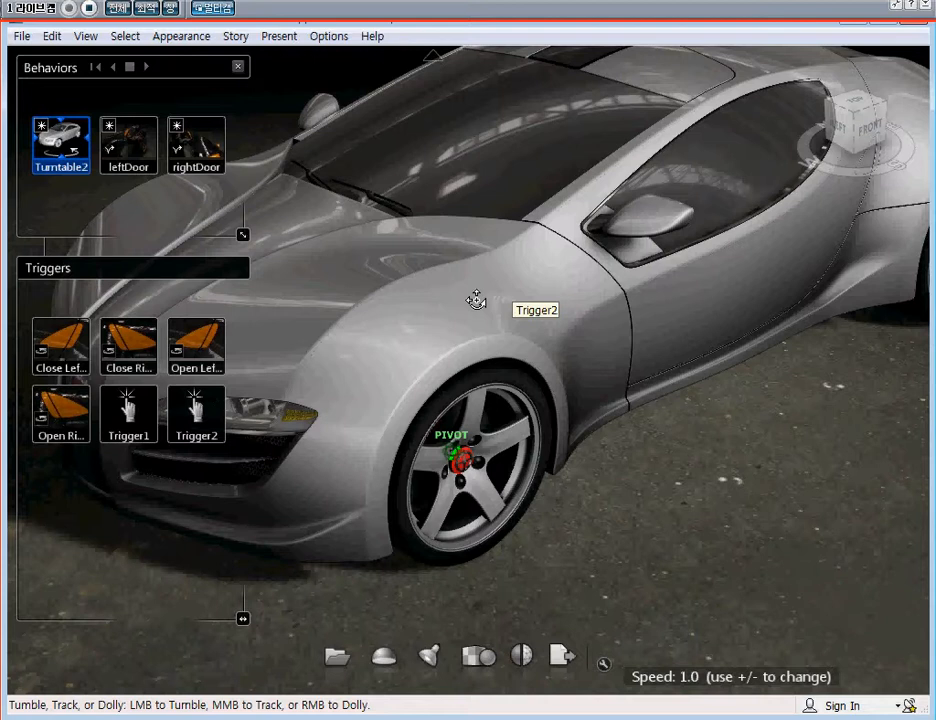
middle_click_drag(515, 290, 543, 330)
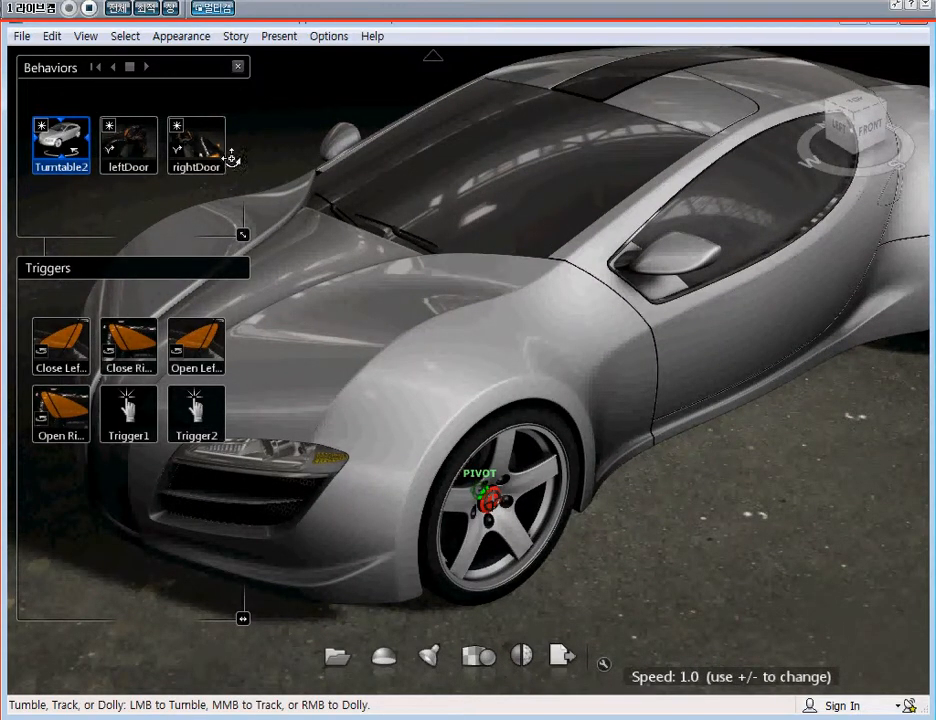
middle_click_drag(434, 203, 445, 268)
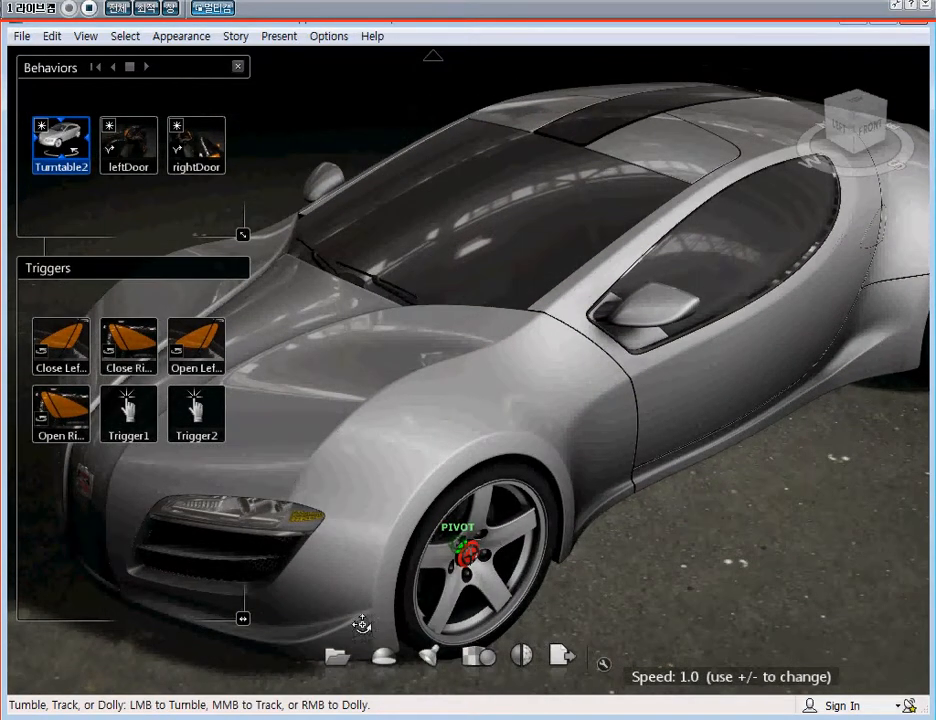
Open the Engine sample scene without saving the car scene
left_click(337, 656)
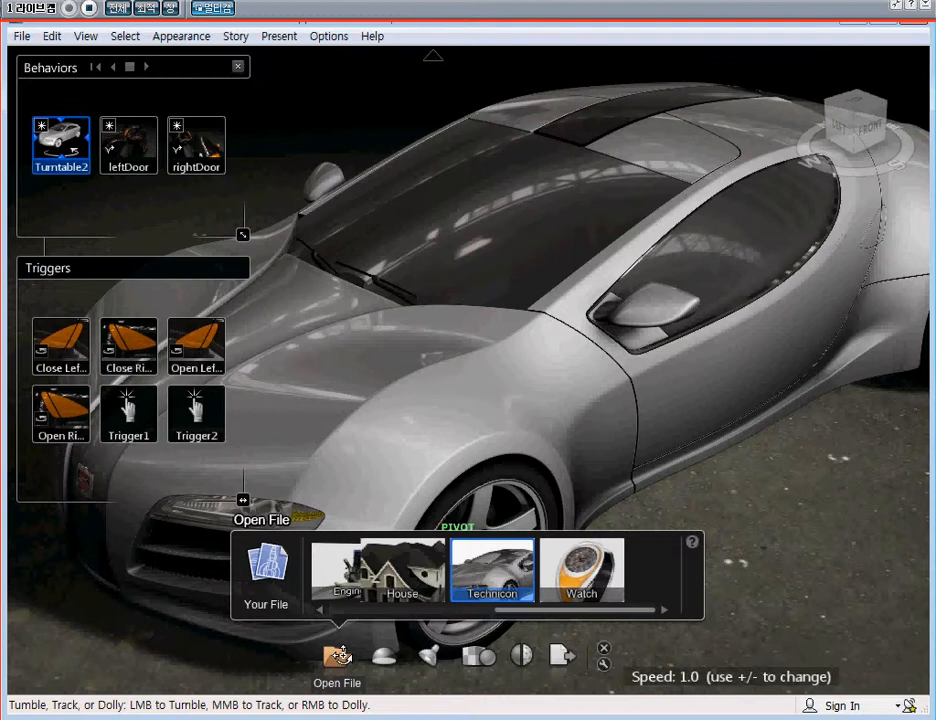
left_click(383, 610)
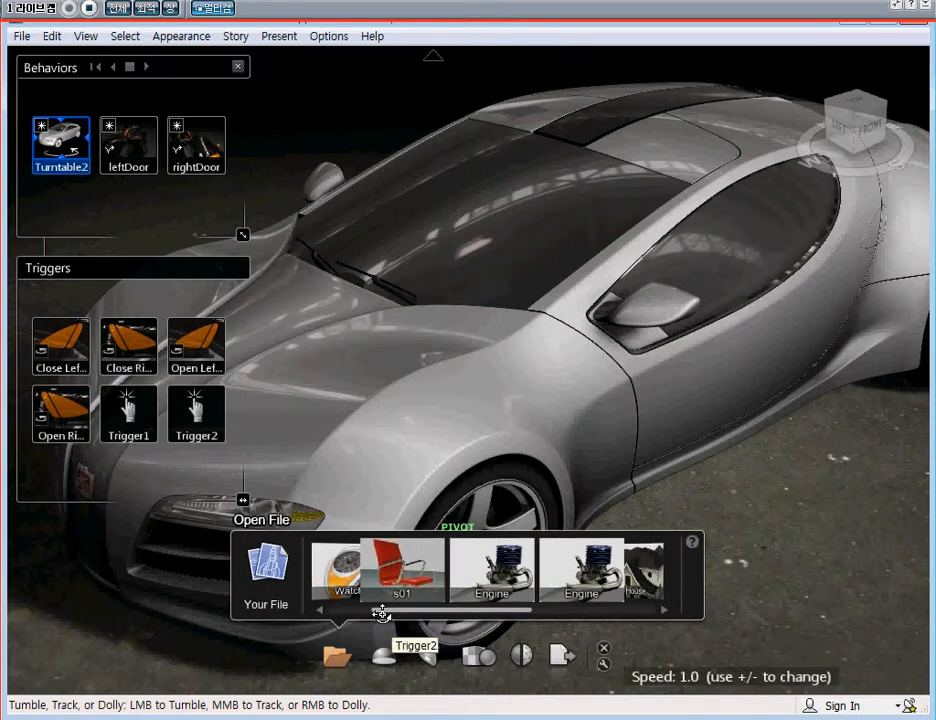
left_click(493, 568)
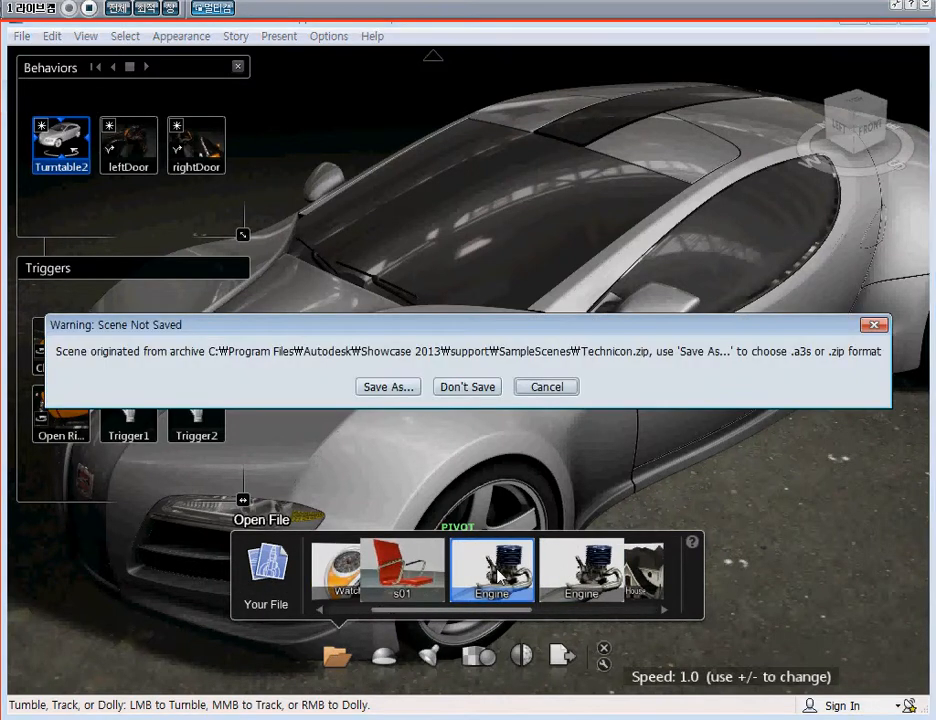
left_click(478, 386)
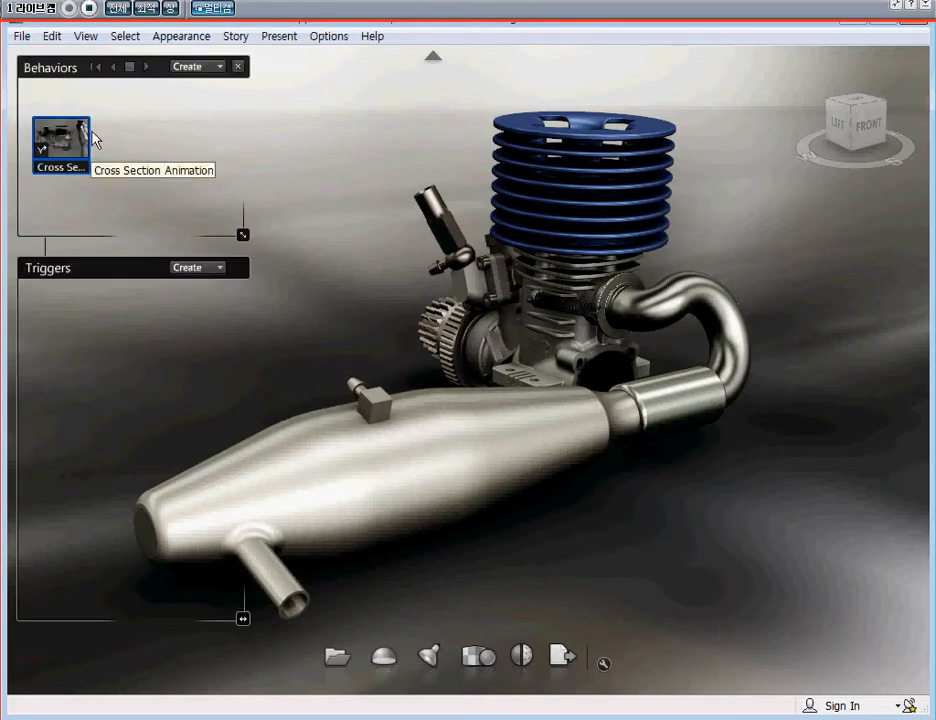
Create a turntable behavior in the engine scene, keep its starting direction at Counterclockwise, and close its properties
left_click(220, 67)
left_click(292, 79)
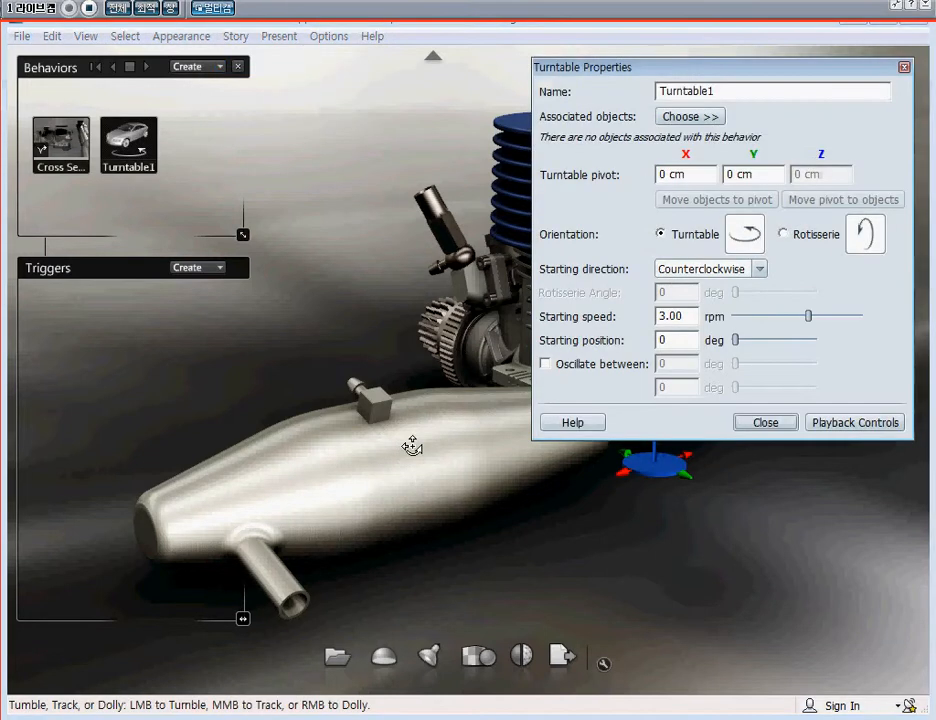
left_click(760, 270)
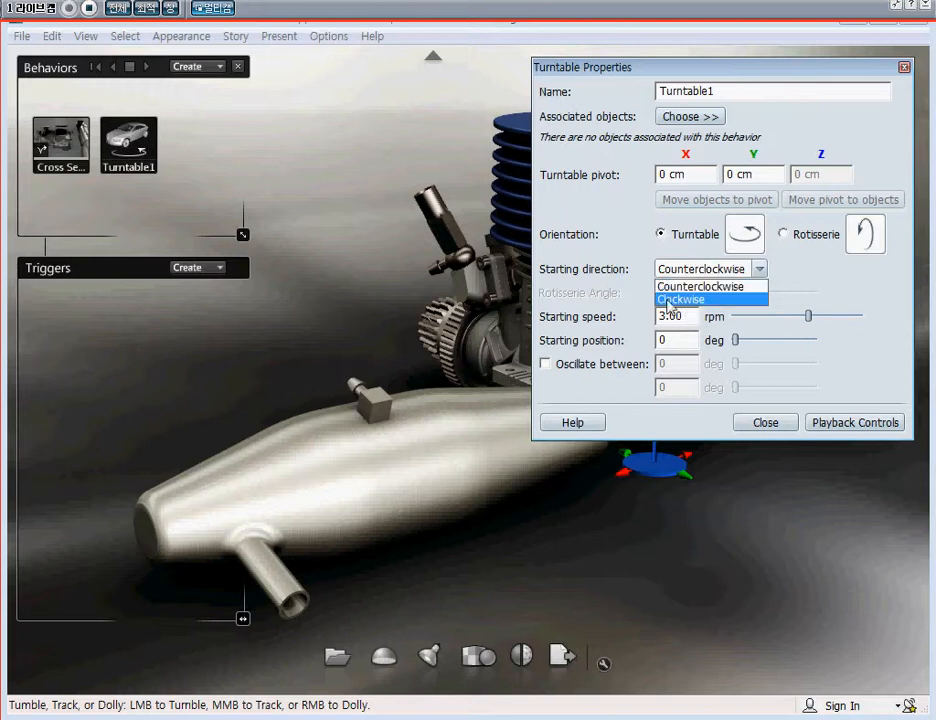
left_click(546, 283)
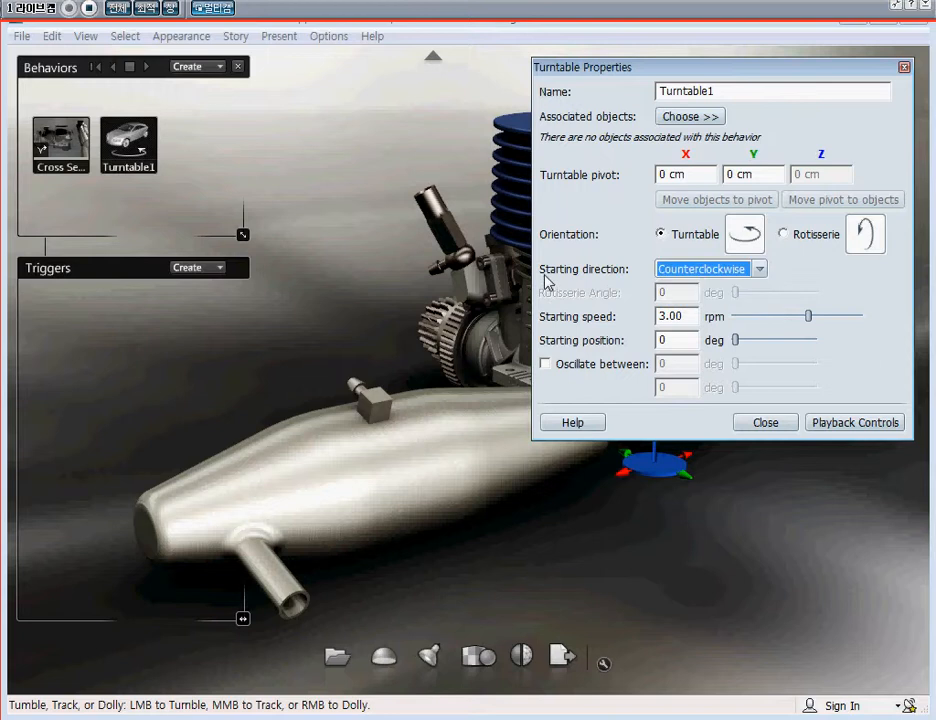
left_click(759, 270)
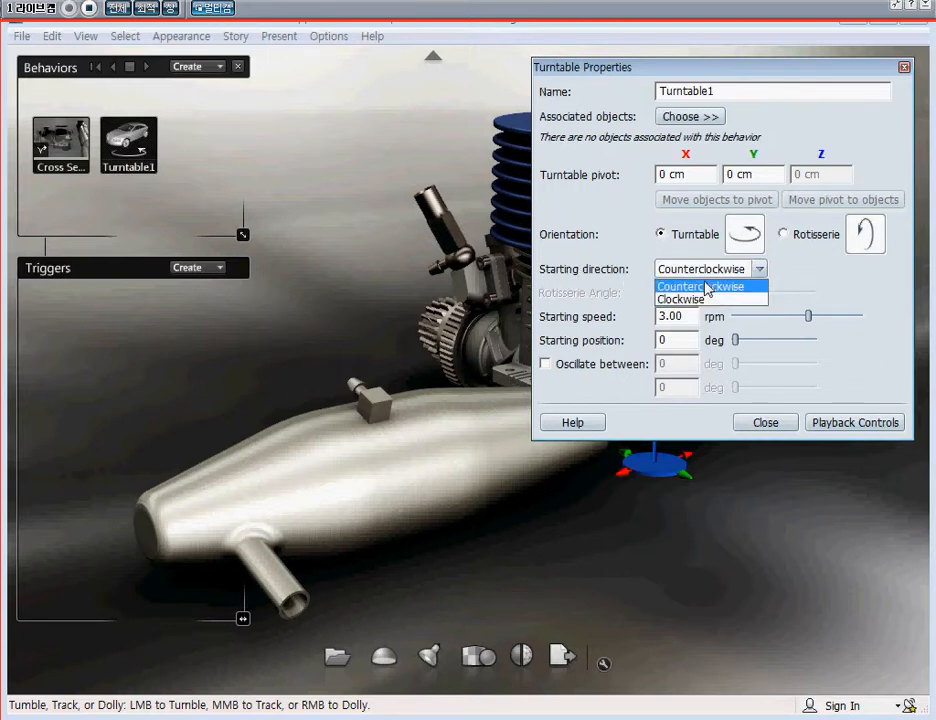
left_click(874, 298)
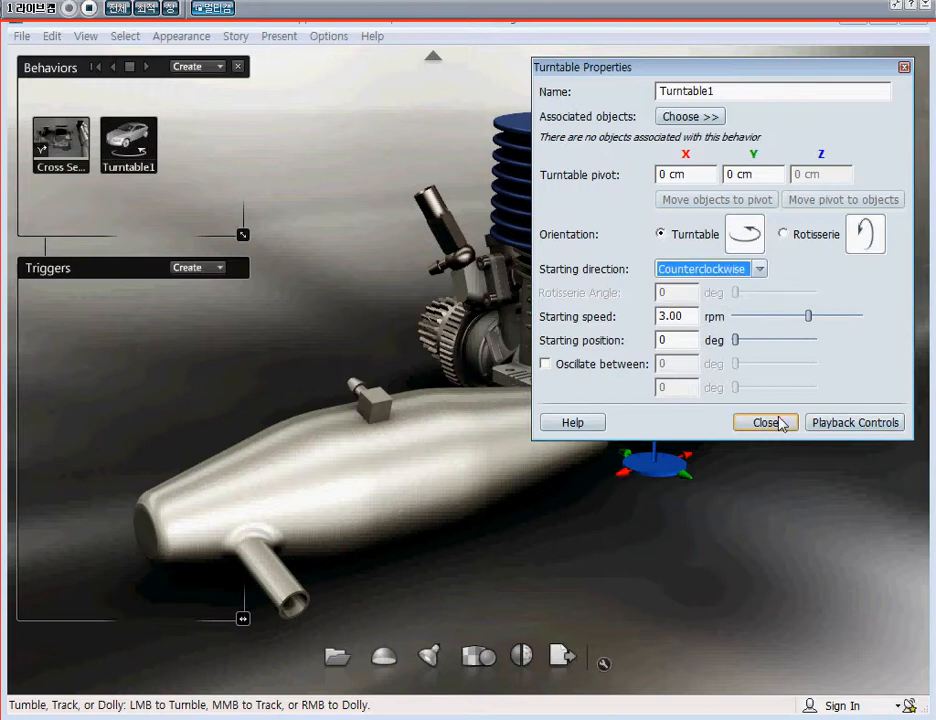
left_click(765, 422)
Select the blue finned cylinder head and delete the Turntable1 behavior
middle_click_drag(566, 201, 541, 234)
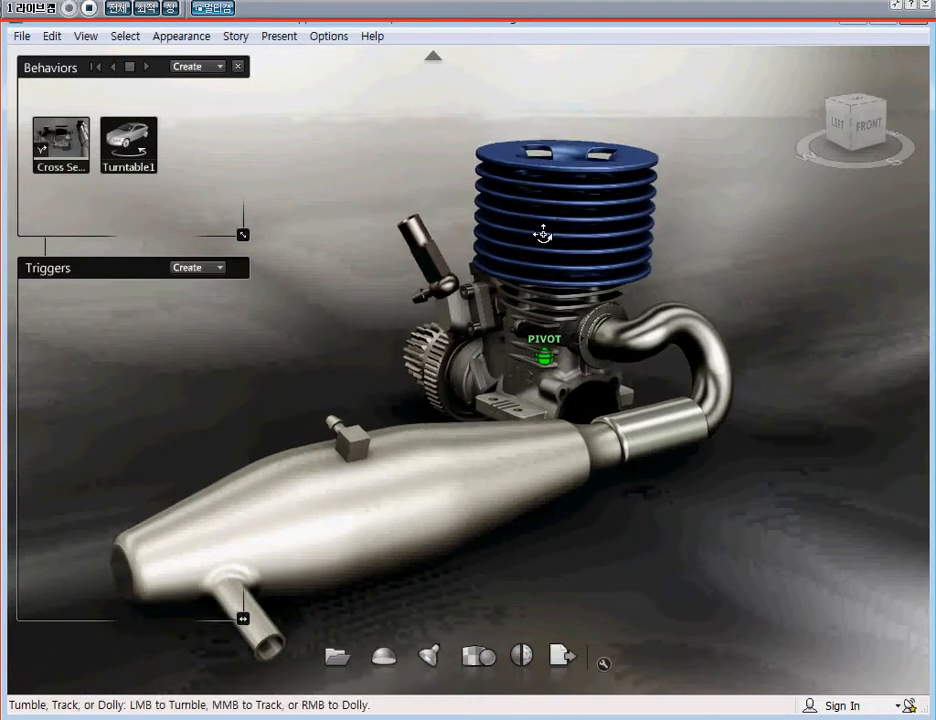
left_click_drag(568, 198, 668, 267)
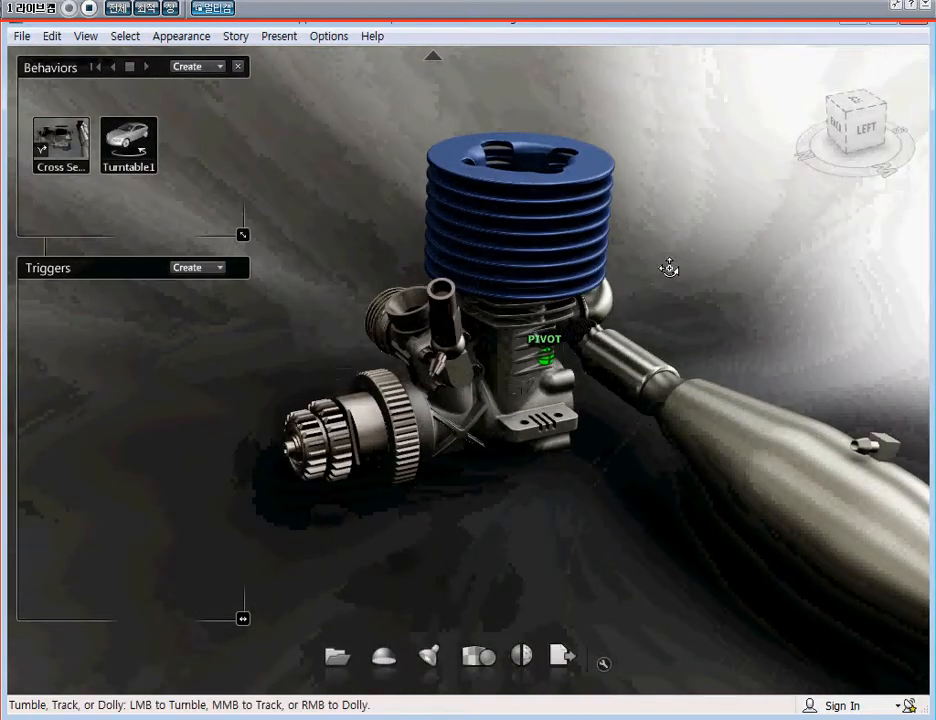
left_click_drag(574, 274, 531, 217)
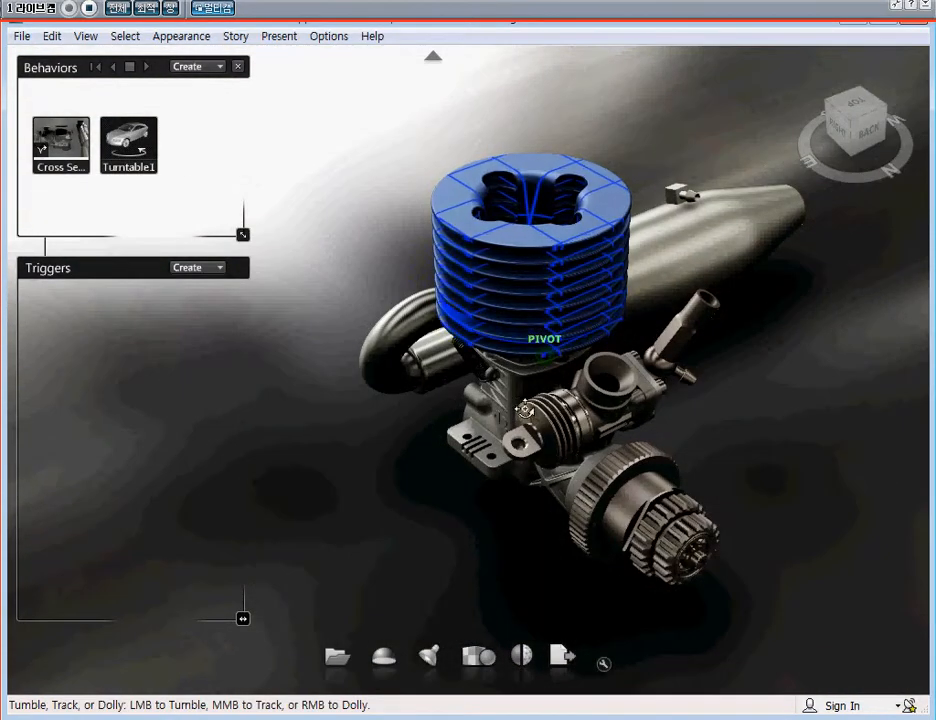
left_click_drag(554, 366, 432, 136)
left_click_drag(623, 265, 583, 330)
middle_click_drag(583, 330, 639, 291)
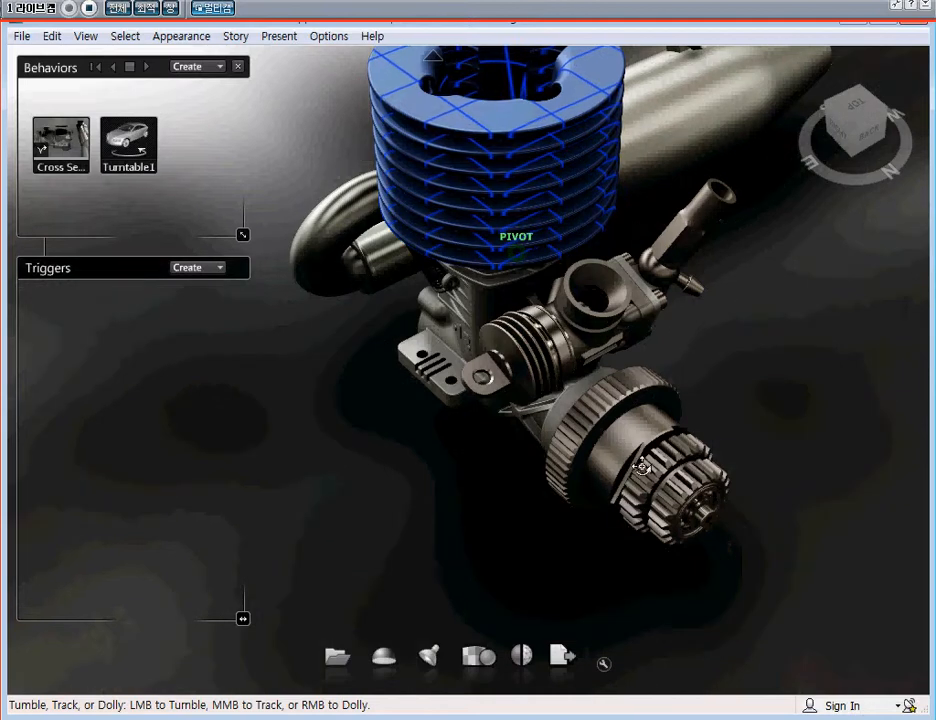
middle_click_drag(612, 289, 657, 434)
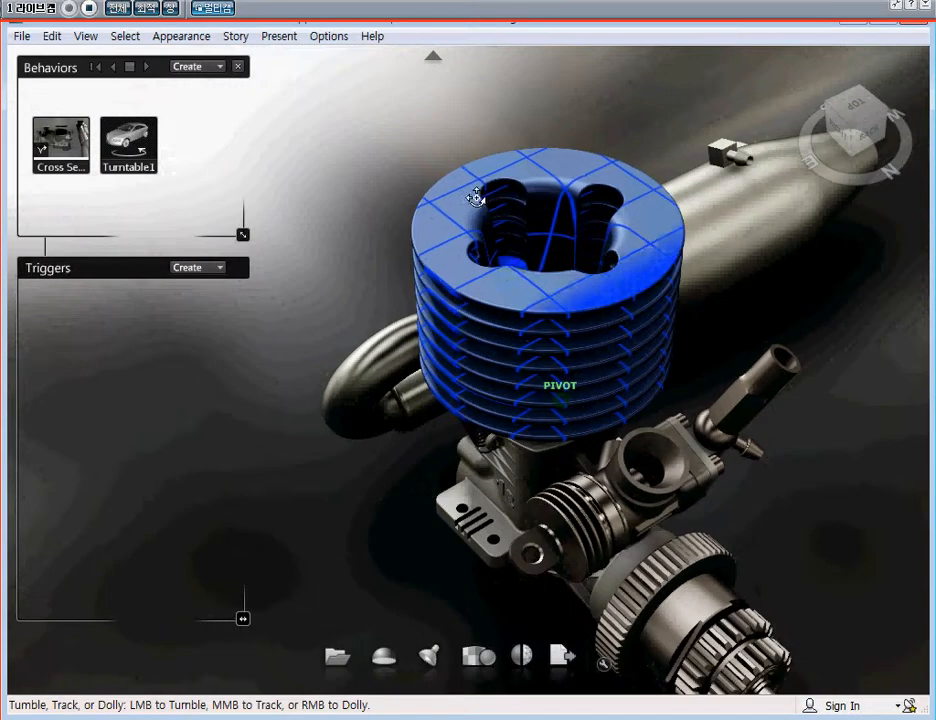
right_click(133, 130)
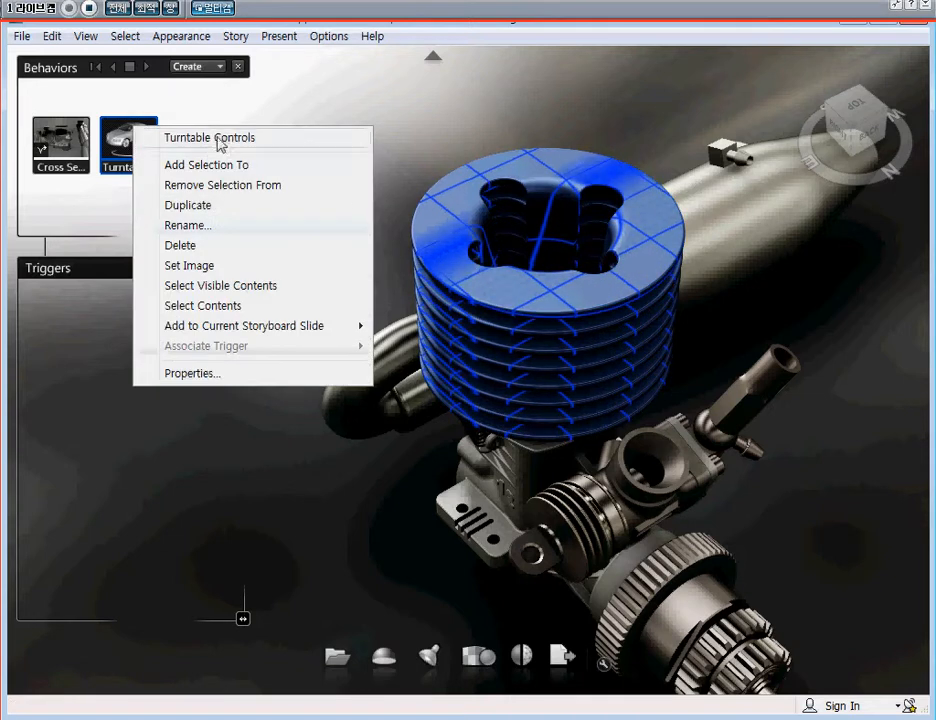
left_click(209, 247)
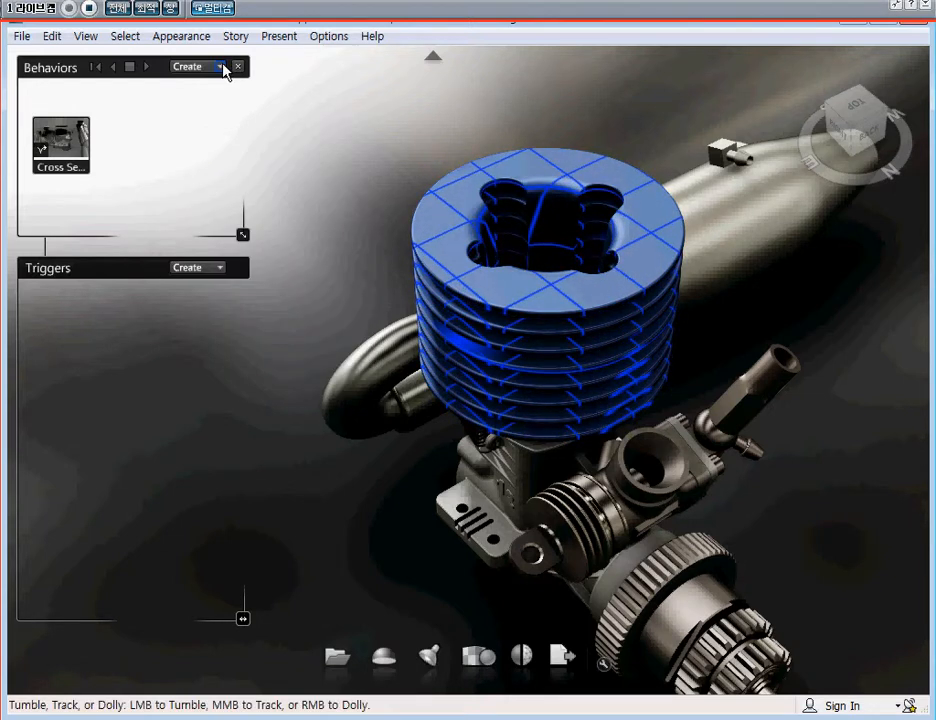
Create a turntable behavior with the selected blue cylinder head as its associated object
left_click(224, 68)
left_click(298, 78)
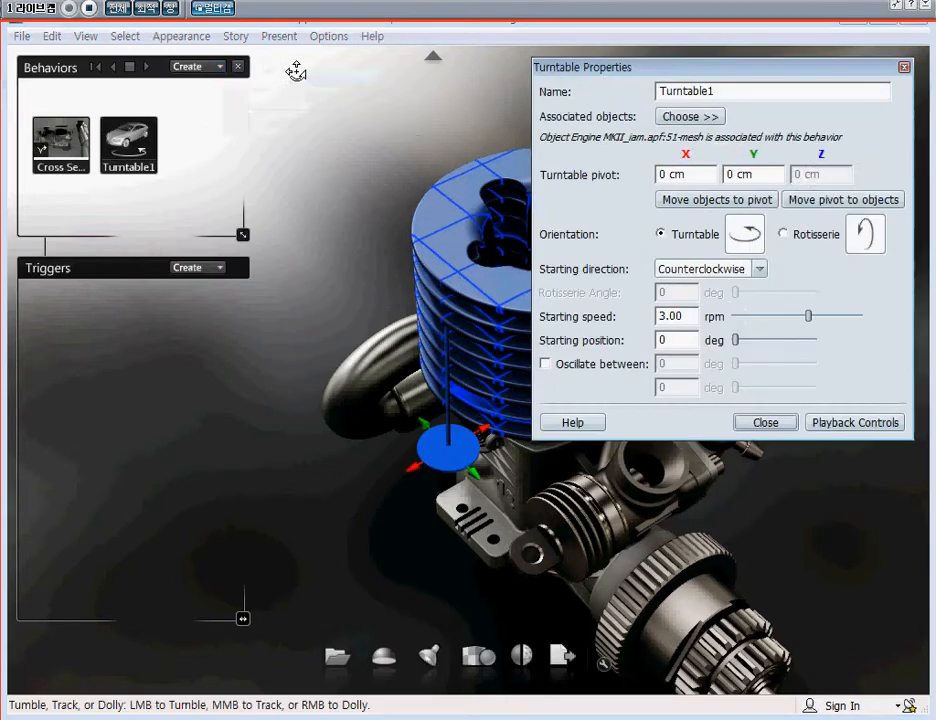
left_click(688, 117)
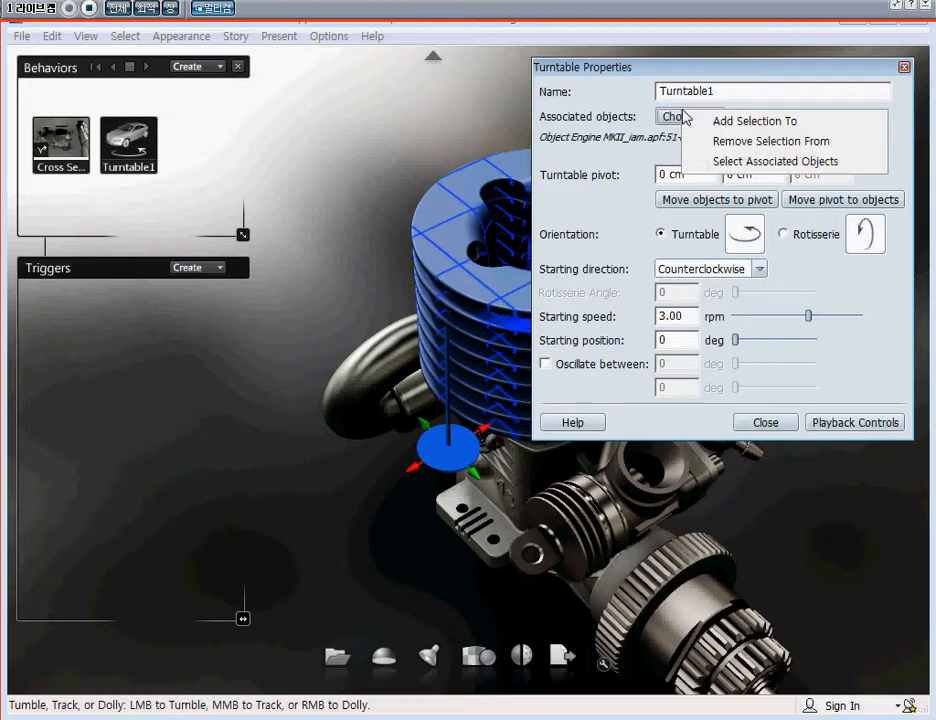
left_click(755, 121)
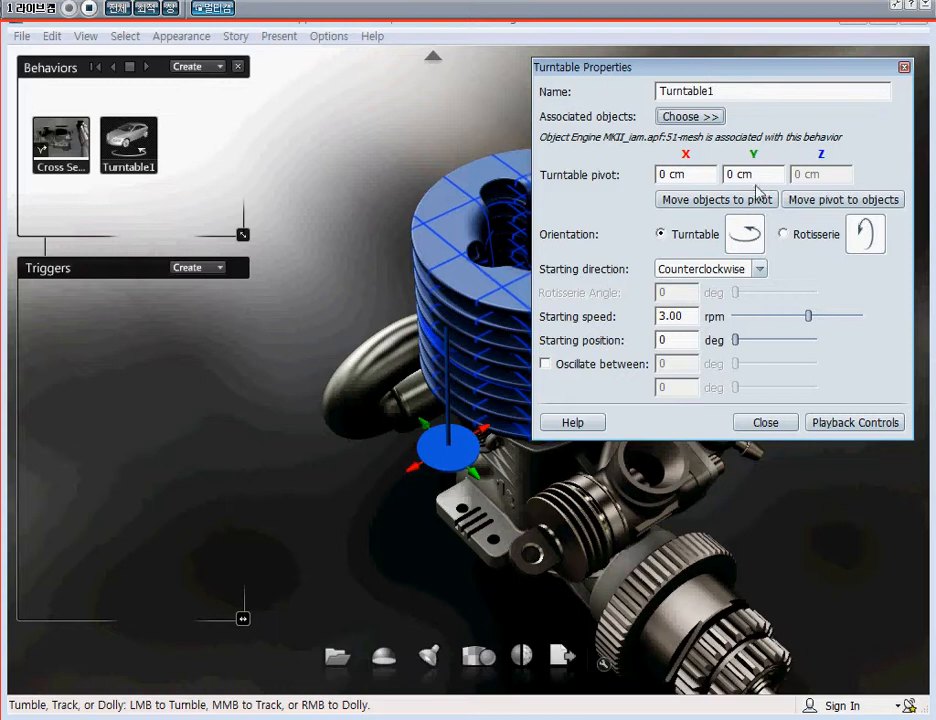
Move the turntable pivot to the associated cylinder head
middle_click_drag(348, 289, 375, 236)
scroll(368, 278, "down", 4)
left_click_drag(367, 345, 396, 470)
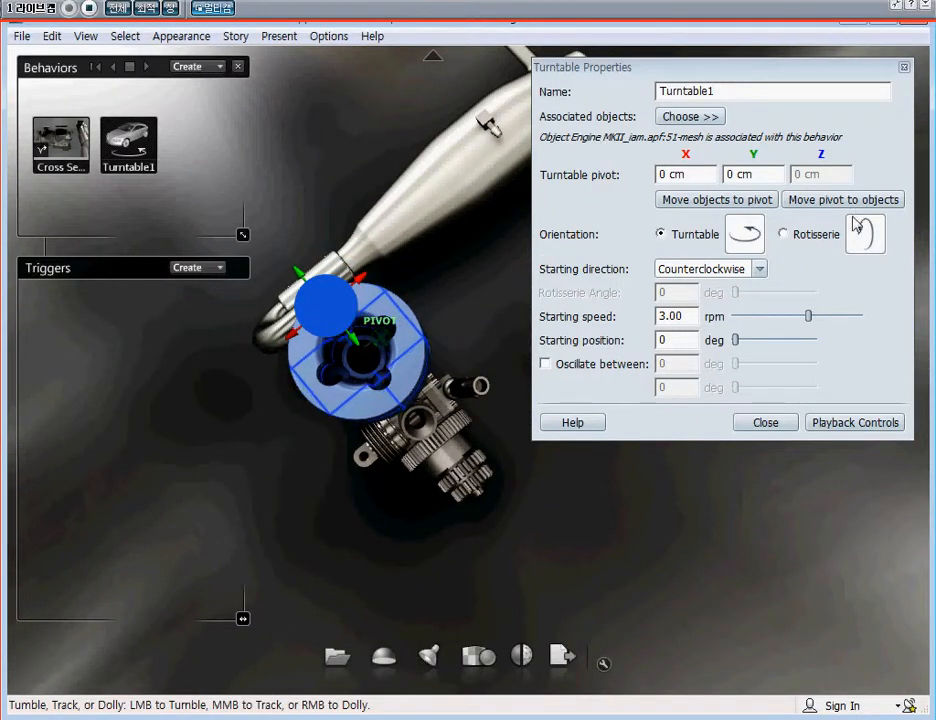
left_click(826, 203)
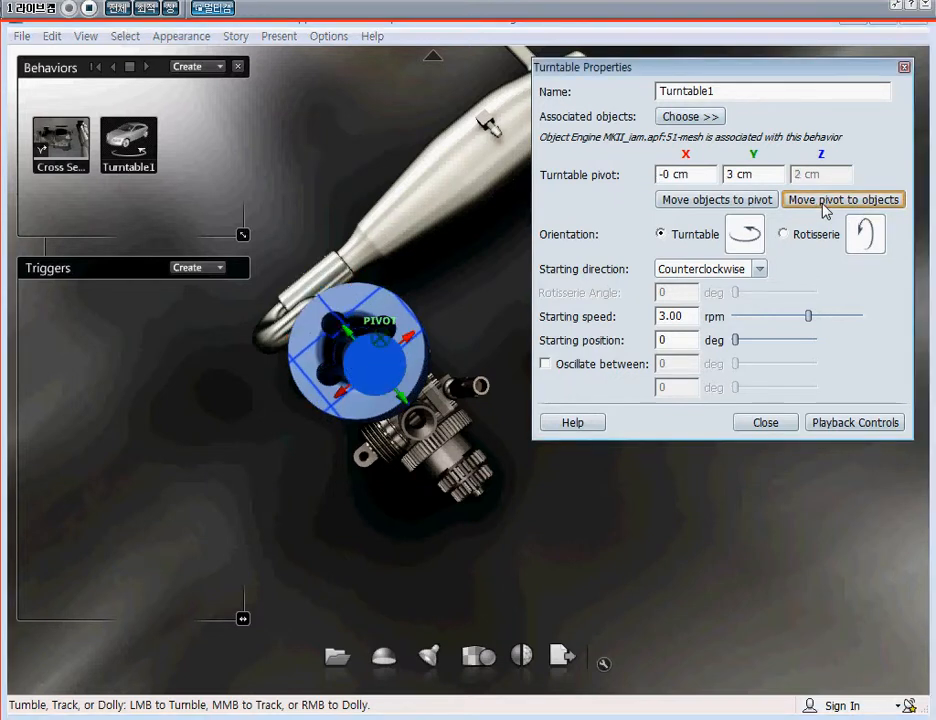
Examine from above and from the side how the turntable pivot lines up with the cylinder head's centre
left_click_drag(372, 333, 413, 453)
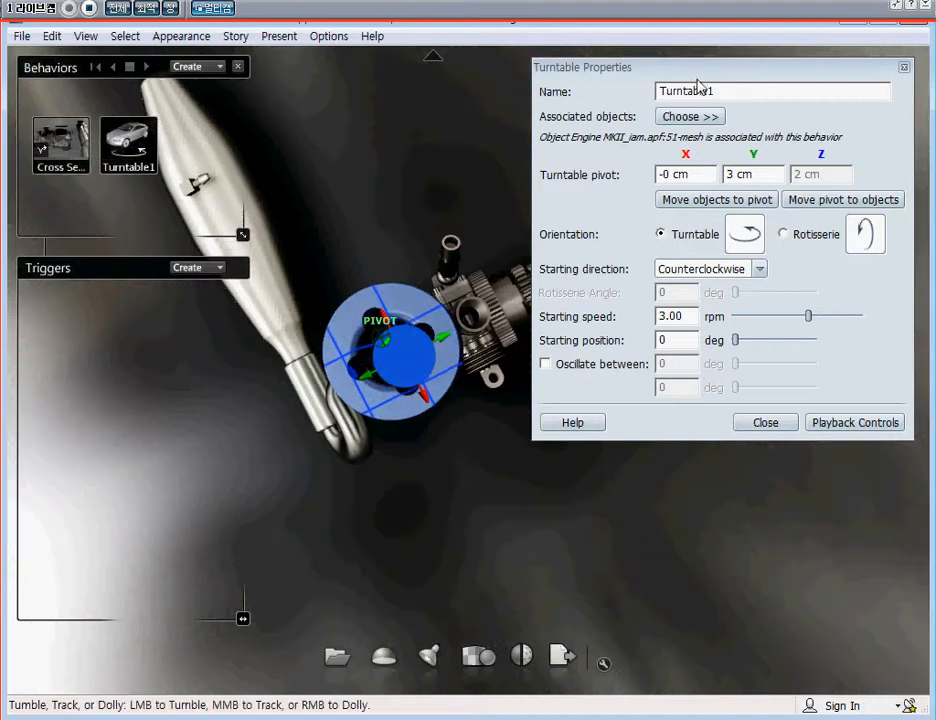
left_click_drag(704, 70, 721, 342)
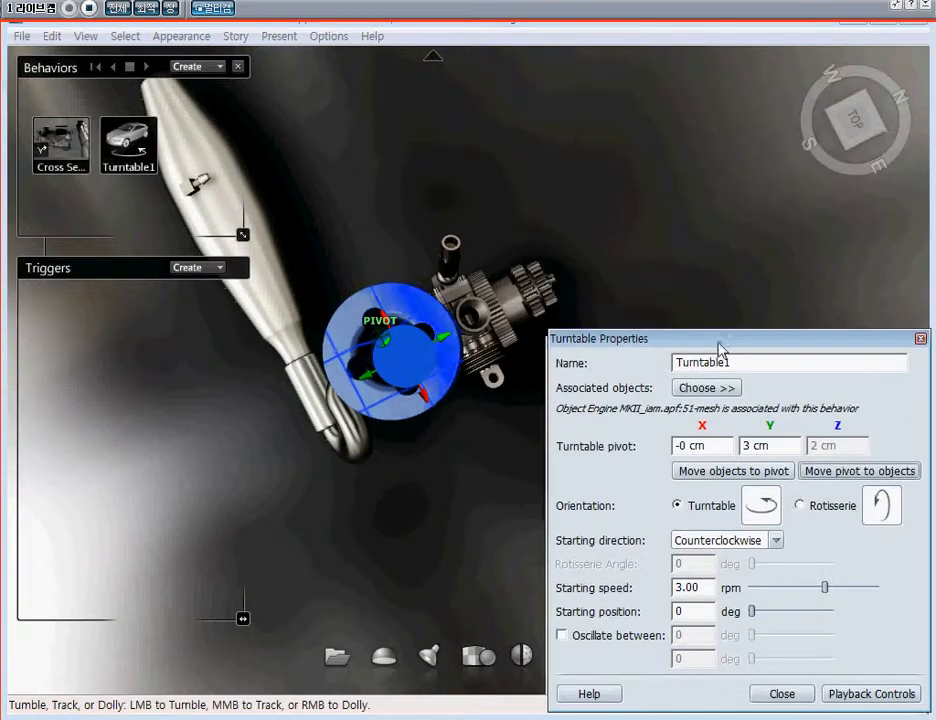
left_click(848, 118)
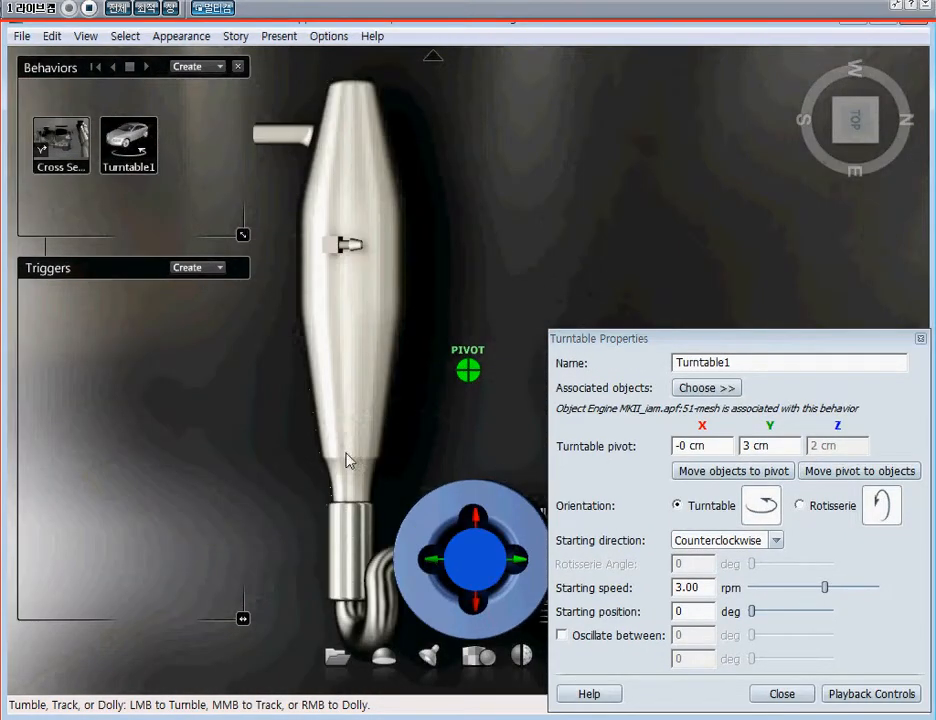
middle_click_drag(318, 495, 245, 324)
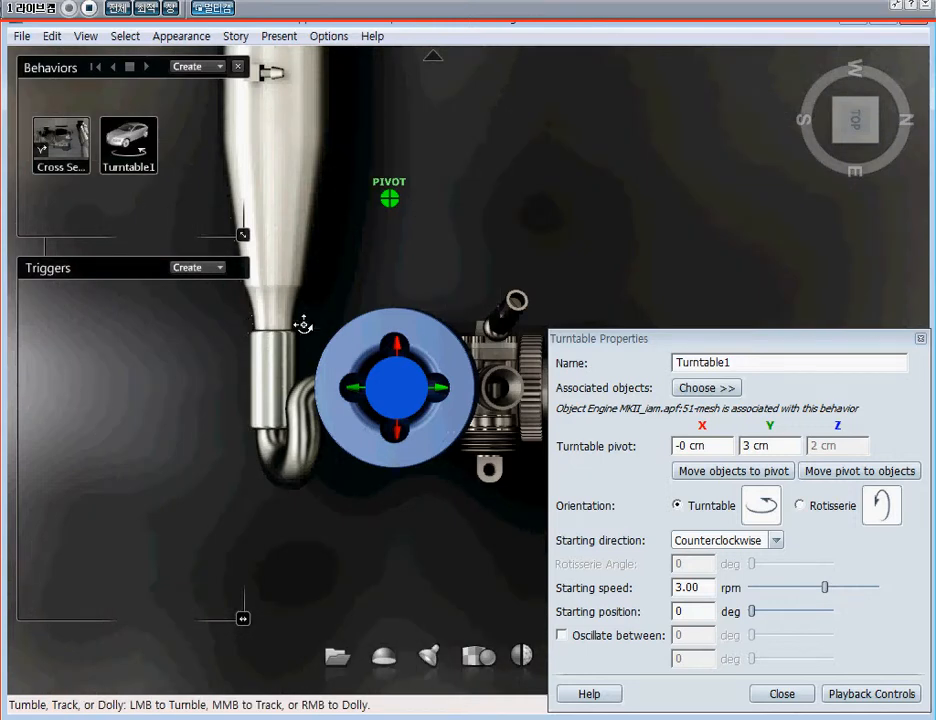
left_click_drag(438, 523, 372, 238)
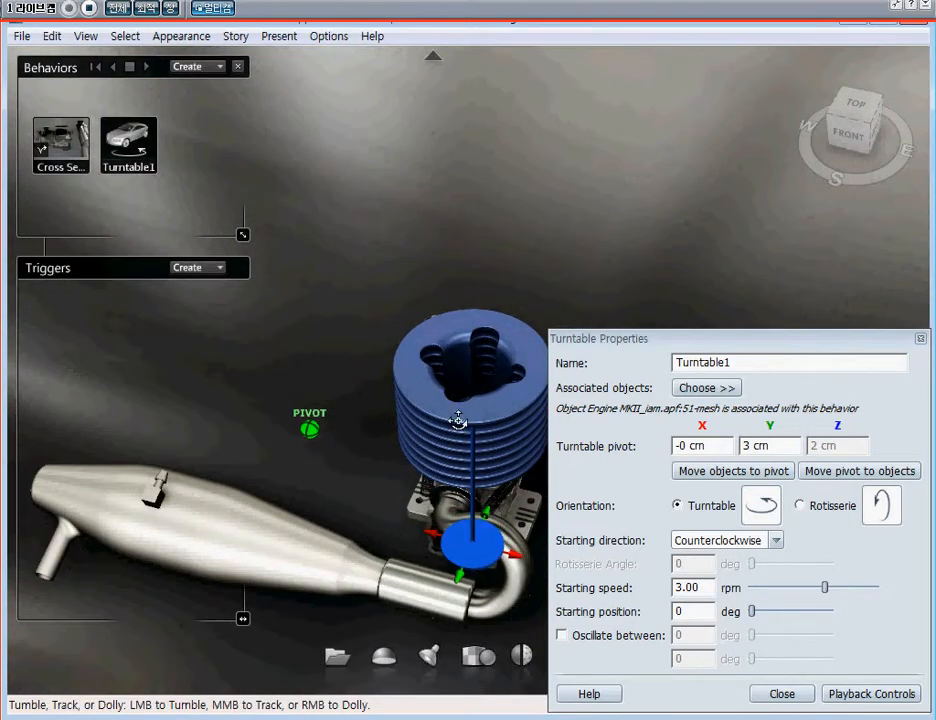
middle_click_drag(432, 390, 400, 220)
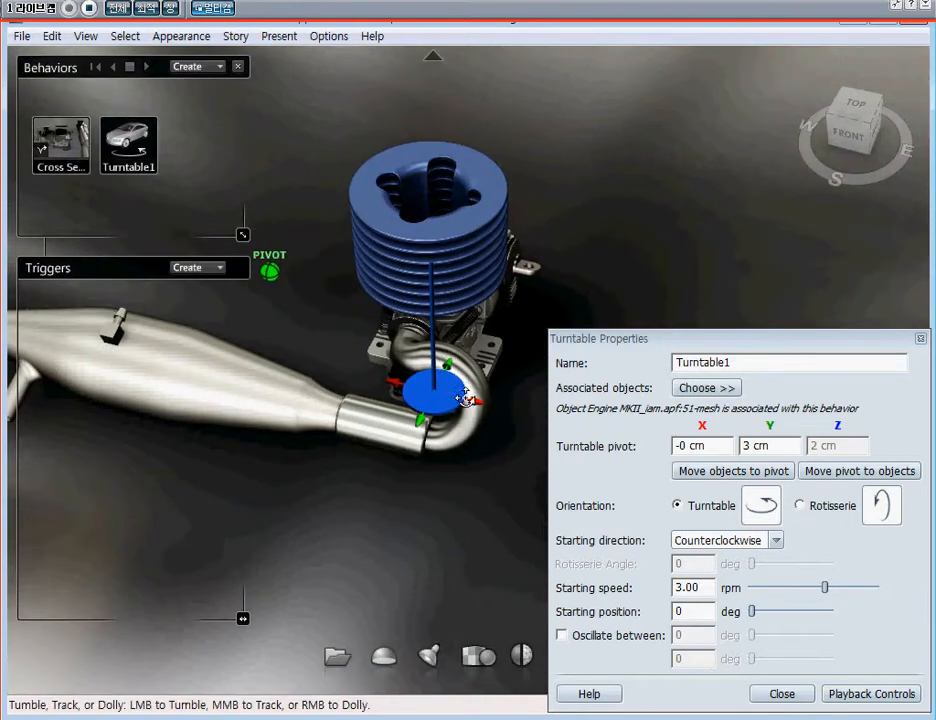
left_click_drag(474, 402, 368, 400)
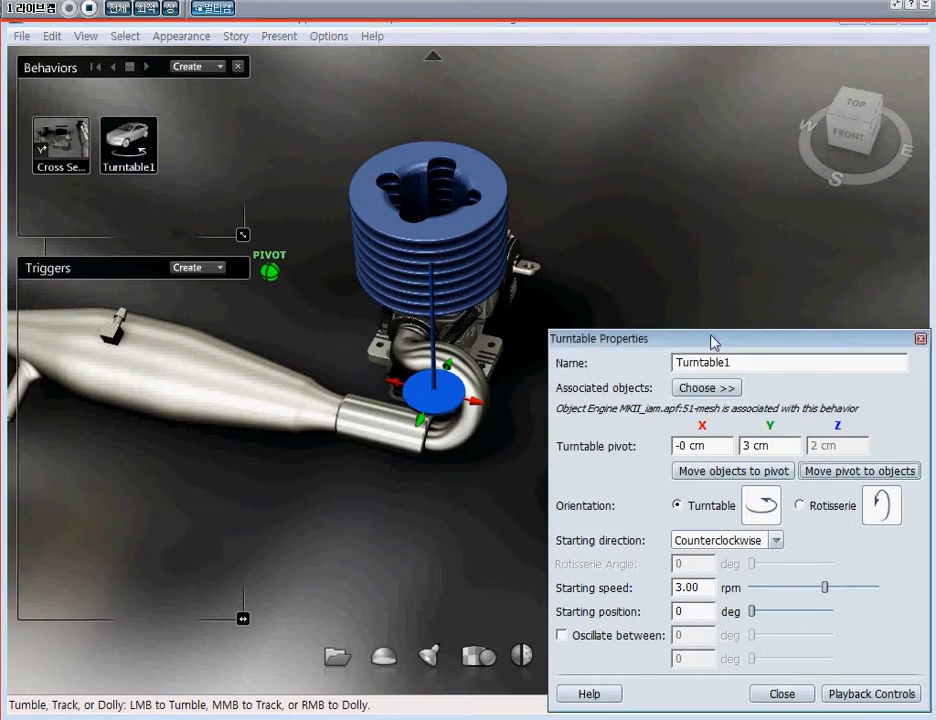
left_click_drag(706, 347, 686, 186)
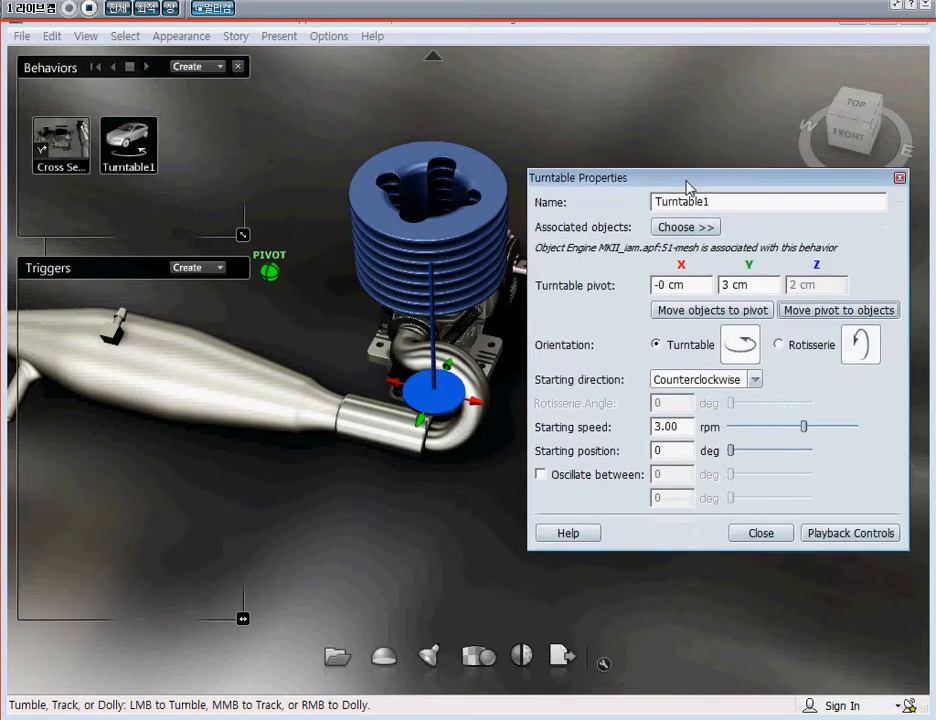
Play the turntable from its playback controls and set its starting speed to 30 rpm
left_click(855, 540)
left_click_drag(551, 66, 770, 274)
left_click(784, 296)
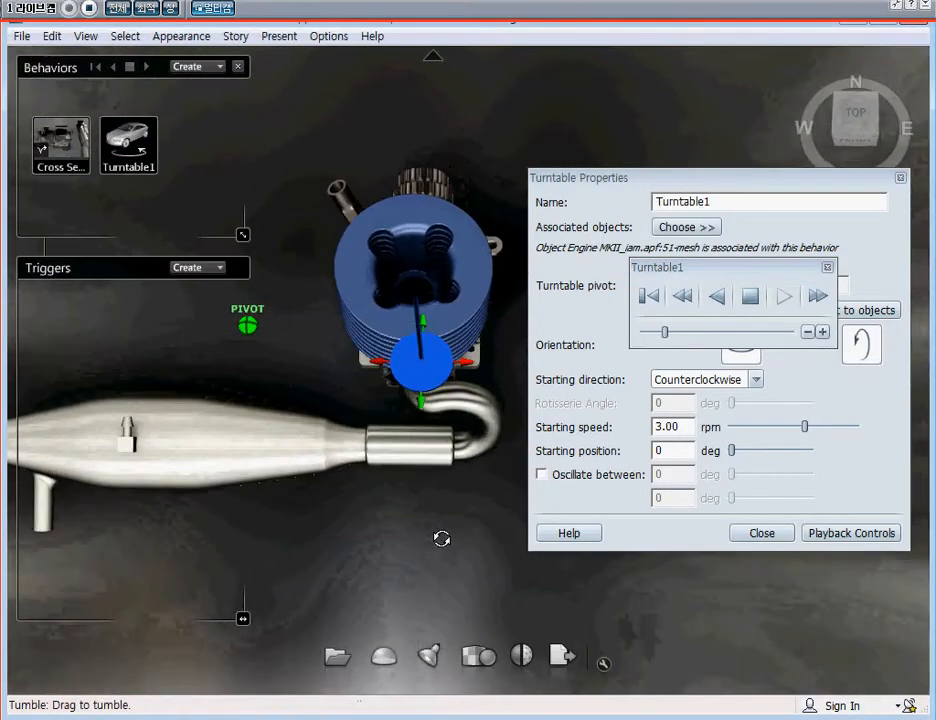
left_click_drag(708, 277, 708, 155)
left_click(686, 426)
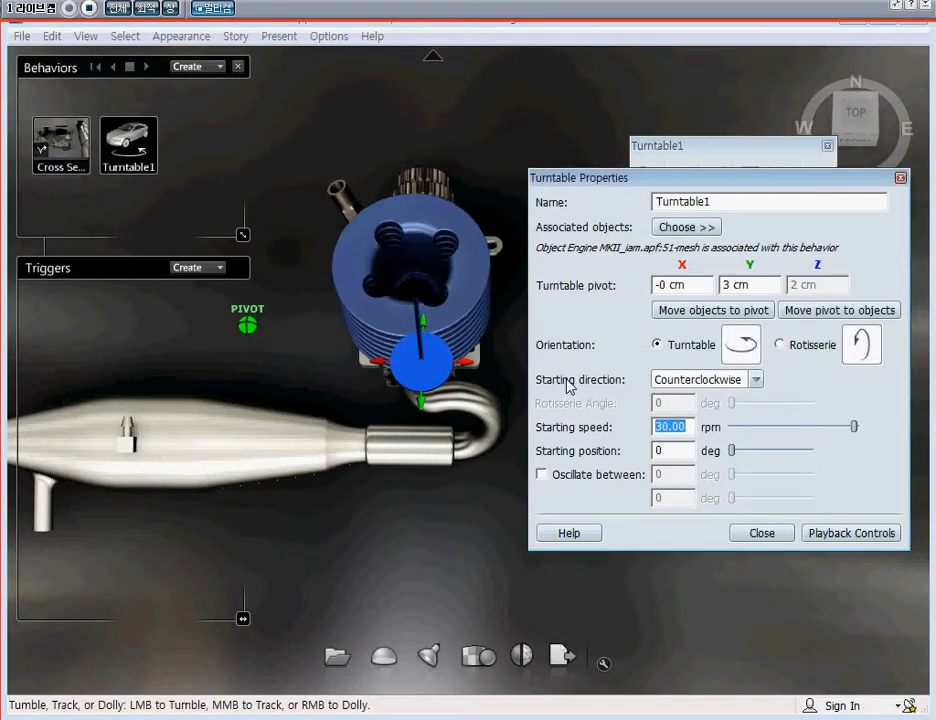
Try the Clockwise starting direction on the spinning cylinder head and restore Counterclockwise
middle_click_drag(374, 365, 372, 414, "alt")
left_click_drag(374, 412, 338, 449, "alt")
middle_click_drag(342, 303, 344, 315, "alt")
left_click(754, 380)
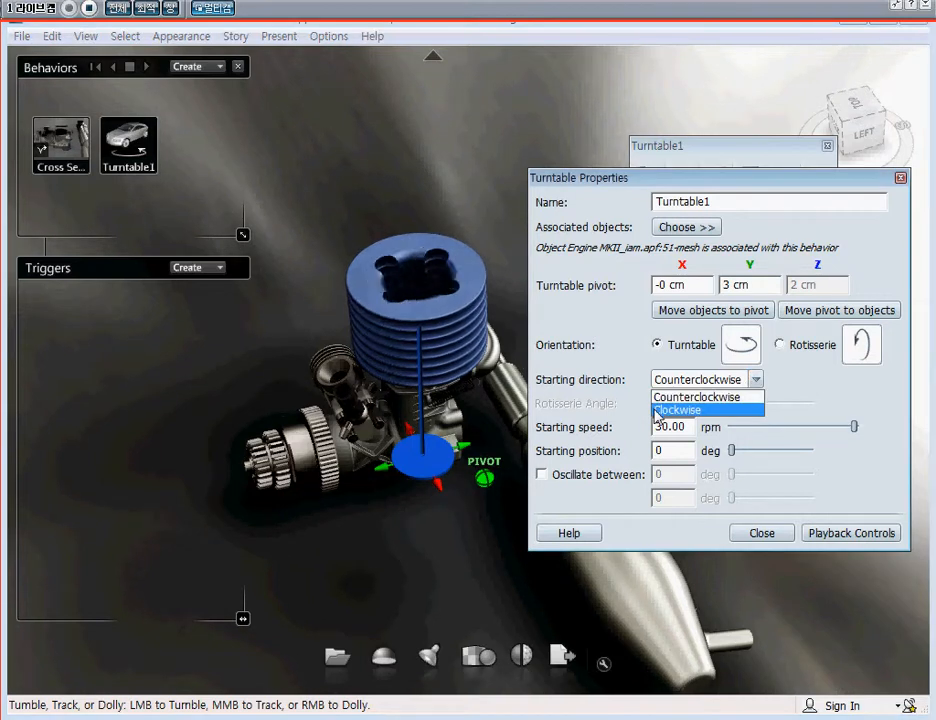
left_click(667, 407)
middle_click_drag(434, 306, 427, 361)
scroll(427, 361, "up", 1)
middle_click(422, 410)
scroll(421, 410, "up", 2)
scroll(422, 410, "up", 2)
middle_click_drag(378, 247, 428, 436)
scroll(414, 361, "up", 2)
left_click(757, 380)
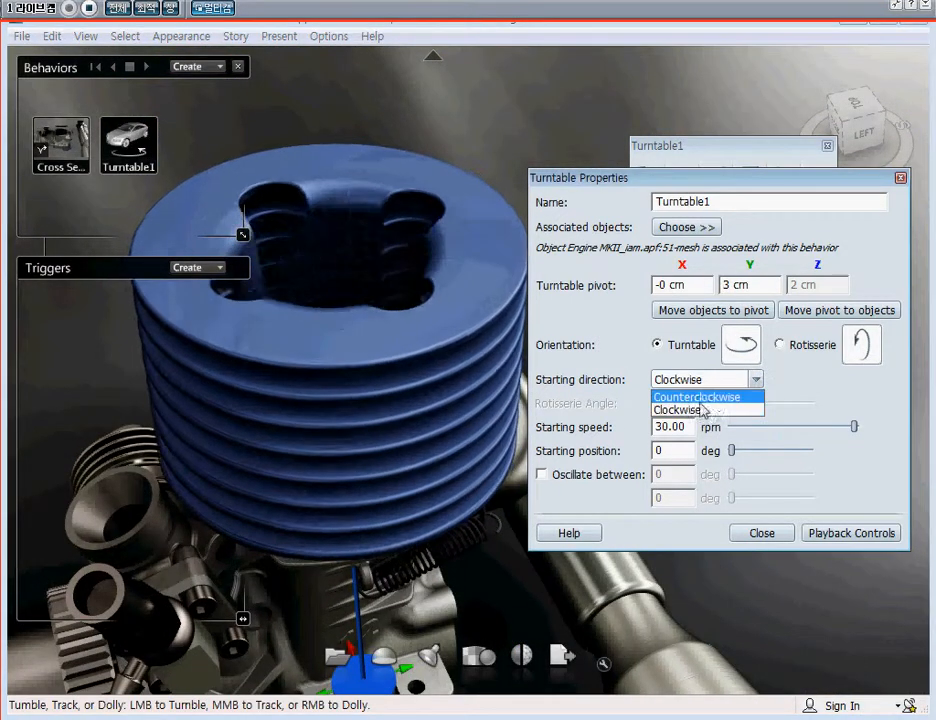
left_click(708, 397)
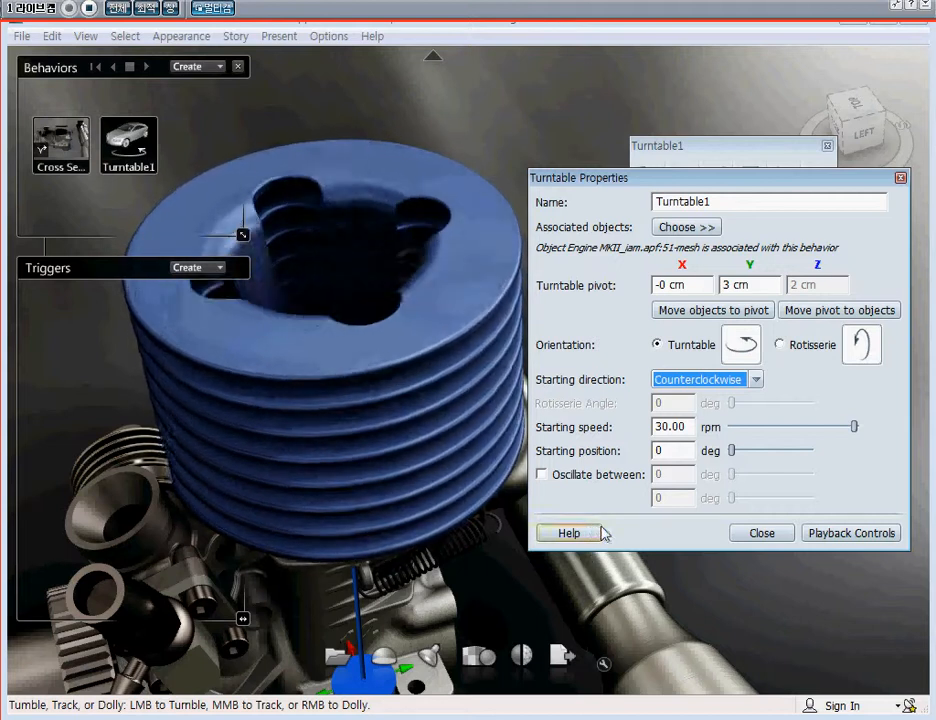
Make the turntable oscillate between 0 and 277 degrees and set its starting speed to 50 rpm
left_click(541, 474)
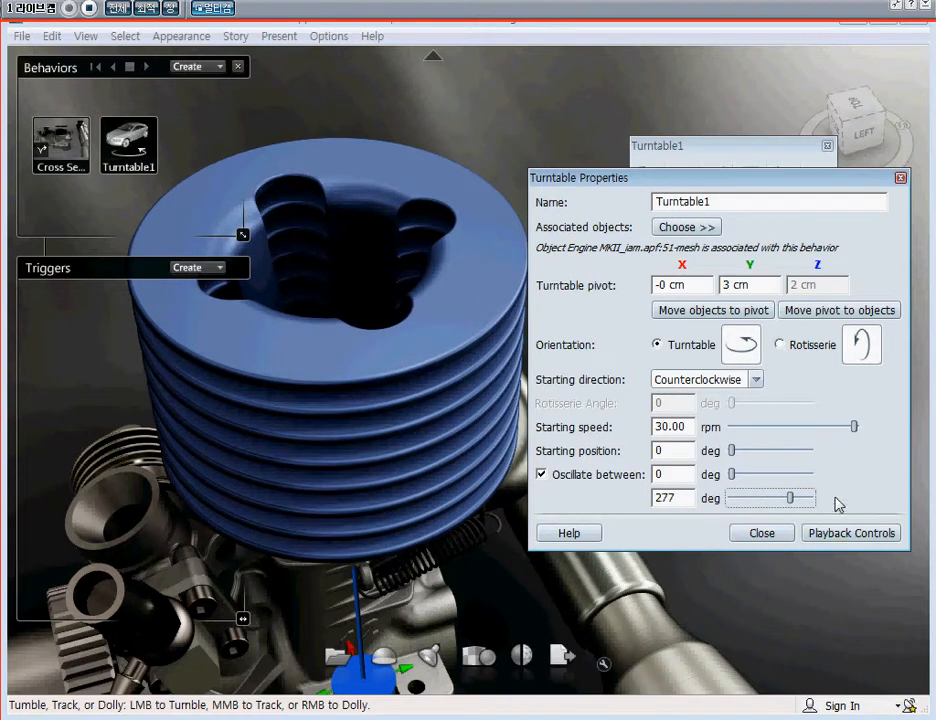
left_click(789, 103)
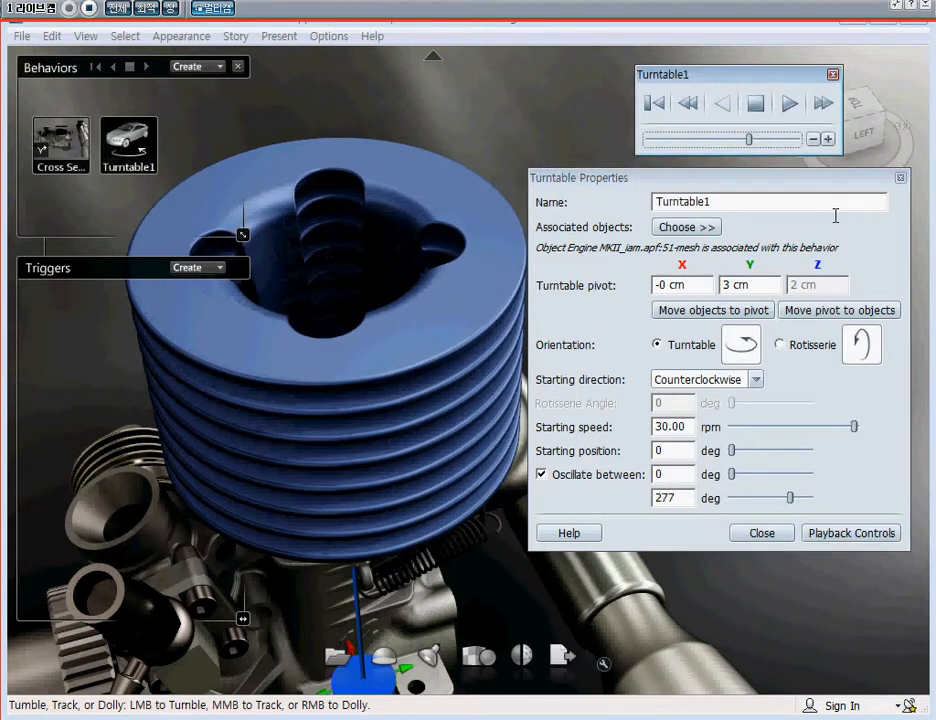
left_click(682, 426)
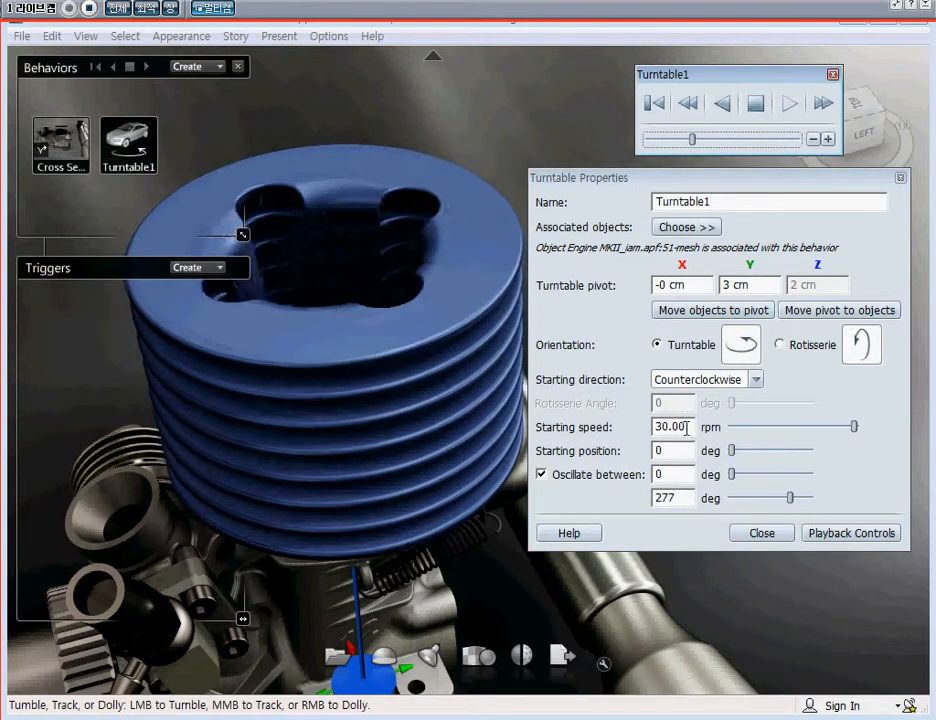
left_click_drag(686, 426, 616, 449)
type("50")
key("Return")
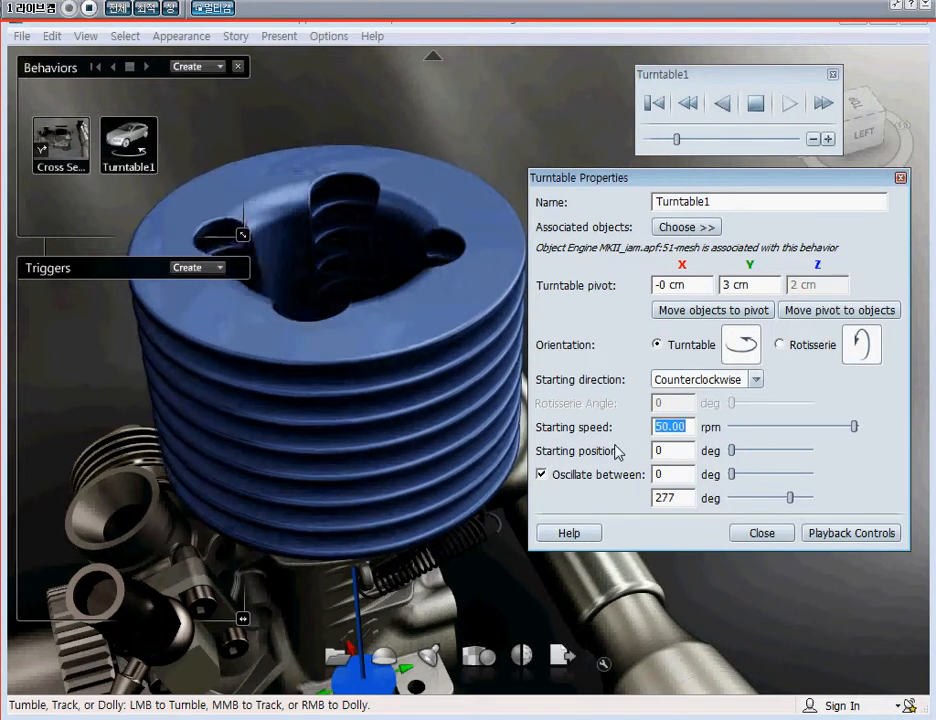
Turn off the turntable's oscillation and close its playback controls and properties
left_click(582, 476)
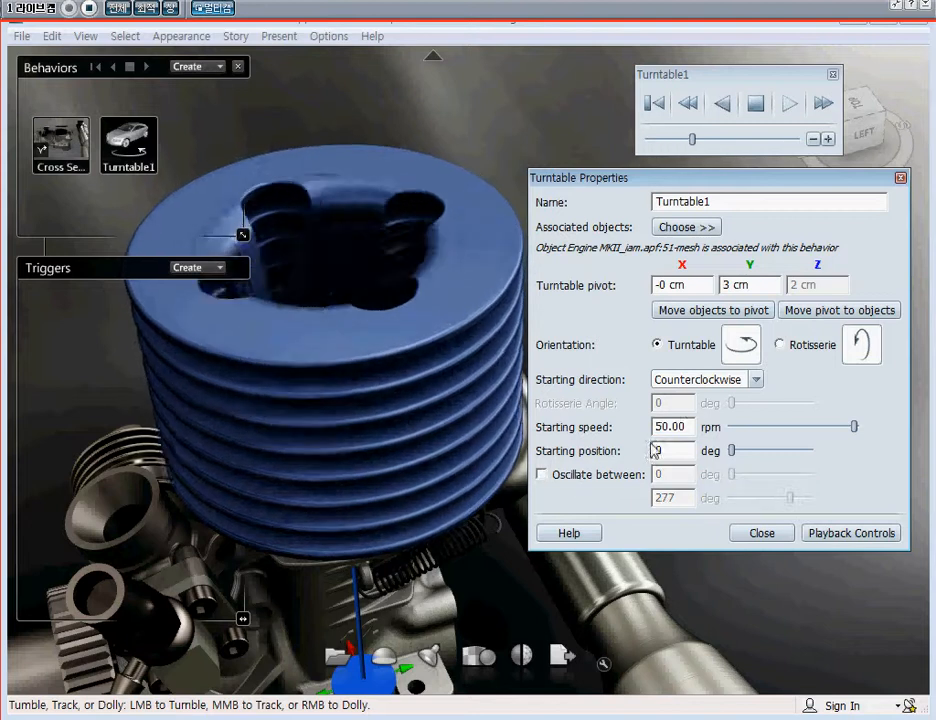
left_click(832, 74)
left_click(758, 533)
Stop all running behaviors
middle_click_drag(338, 309, 540, 252)
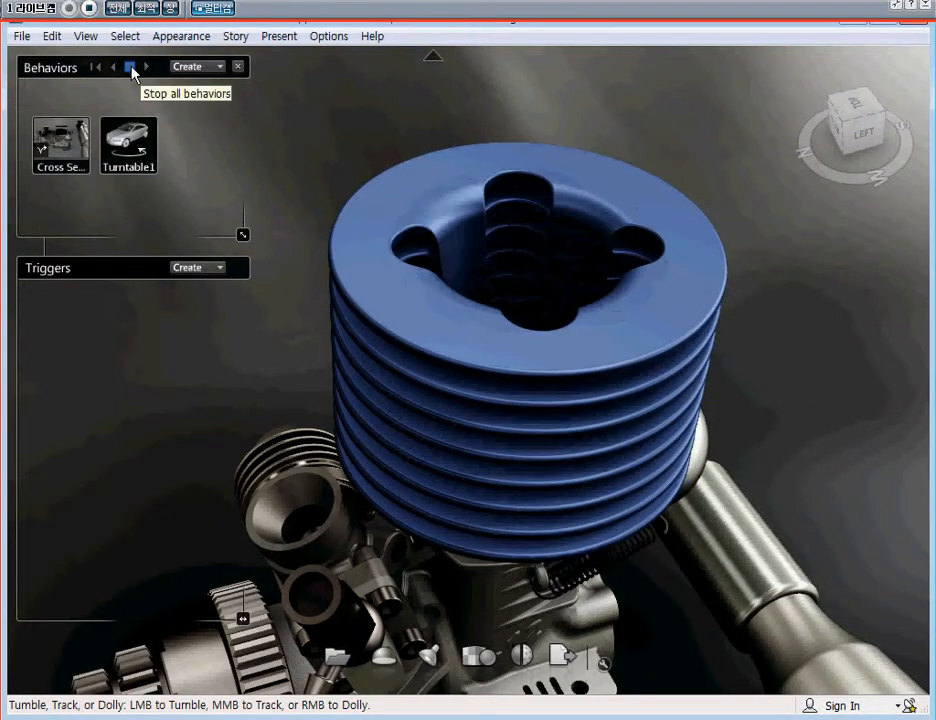
left_click(131, 72)
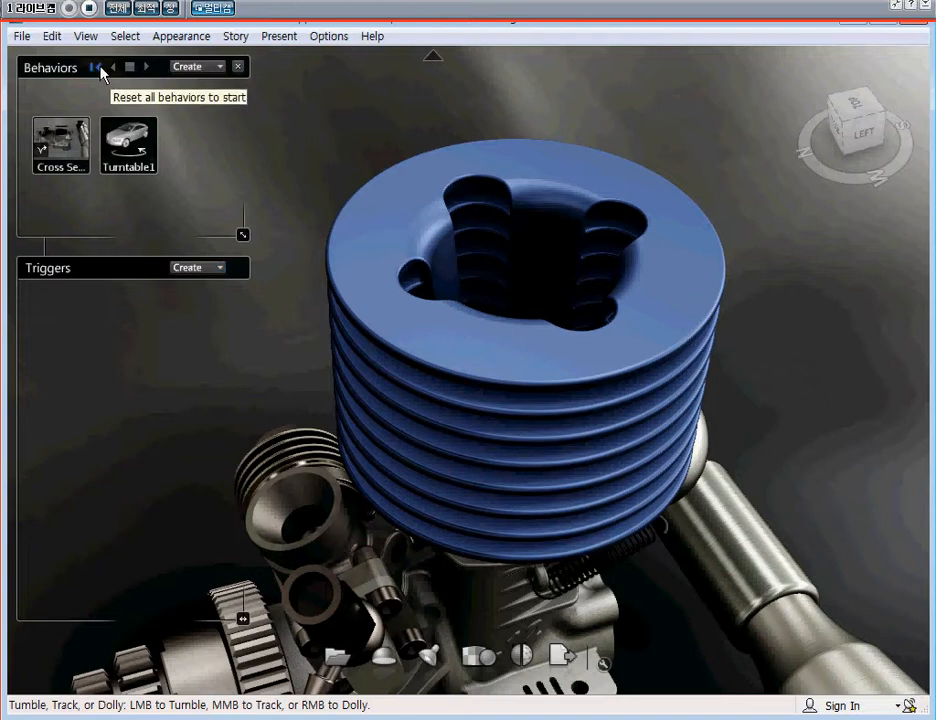
Select the large toothed gear ring behind the pinions on the engine's shaft
left_click_drag(654, 327, 718, 320)
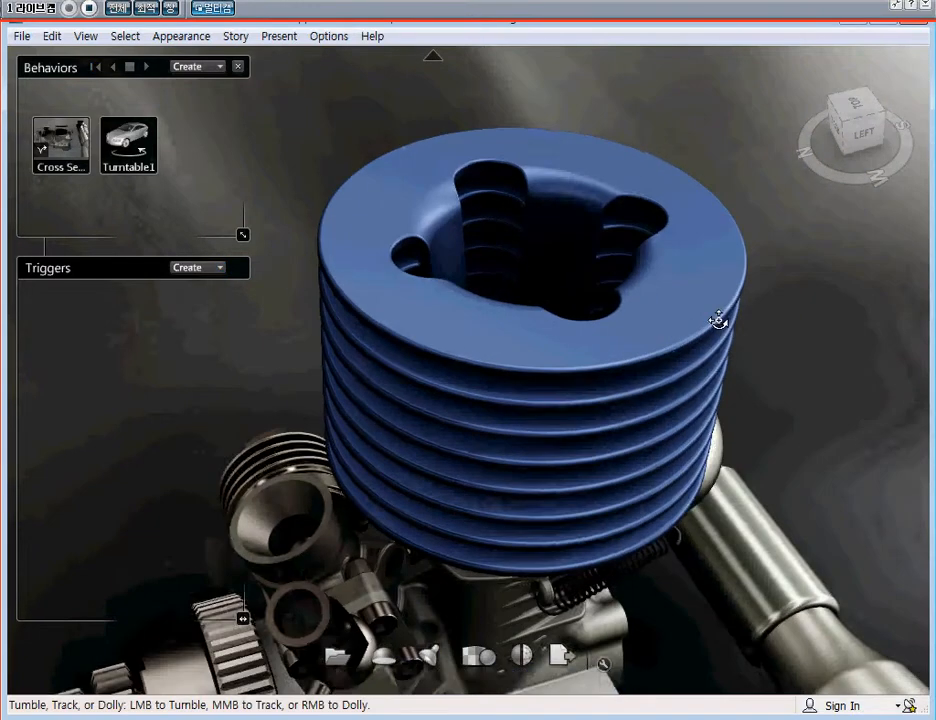
scroll(718, 320, "down", 5)
middle_click_drag(658, 570, 658, 330, "alt")
left_click_drag(414, 414, 663, 391, "alt")
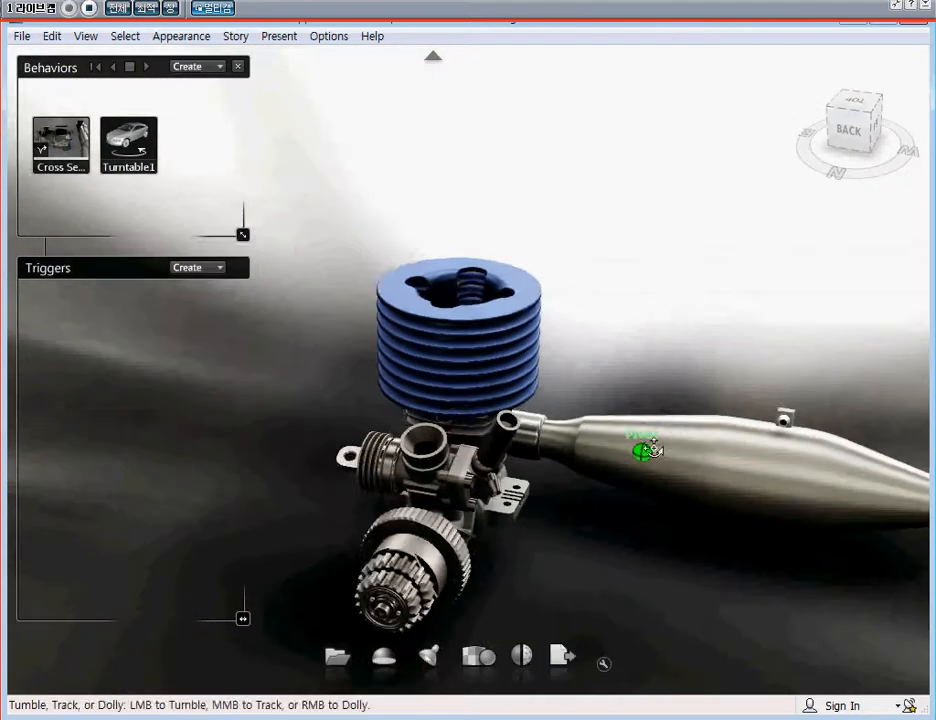
middle_click_drag(663, 391, 736, 177, "alt")
left_click_drag(382, 330, 639, 338, "alt")
middle_click_drag(787, 322, 631, 299, "alt")
right_click_drag(631, 299, 575, 390, "alt")
middle_click_drag(575, 390, 610, 250, "alt")
left_click(420, 262)
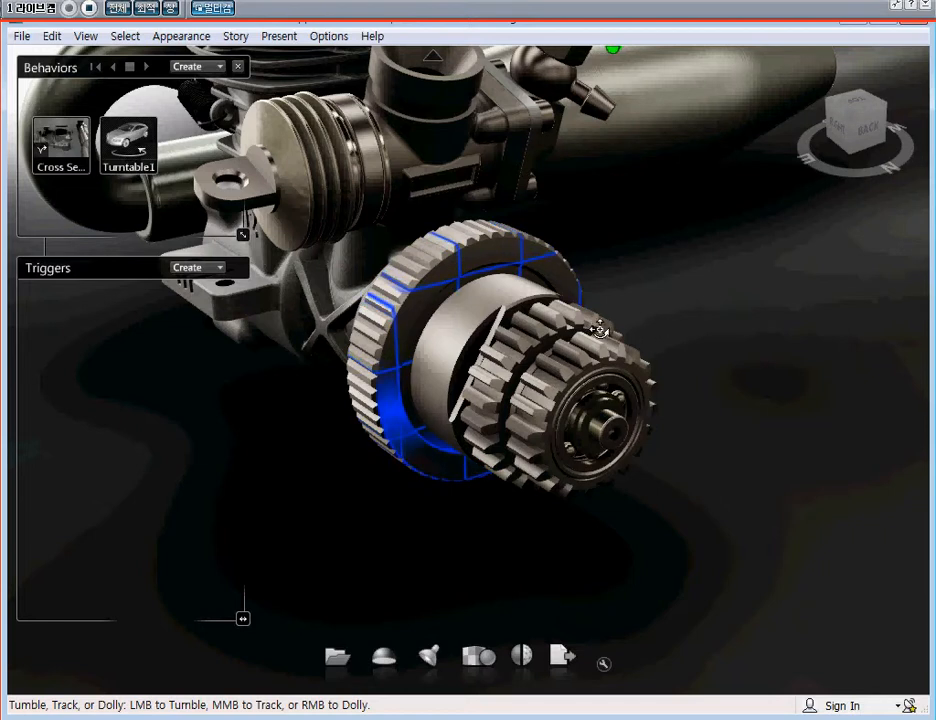
Create a turntable behavior for the outermost pinion on the shaft and add the selected pinion to its associated objects
scroll(705, 408, "up", 6)
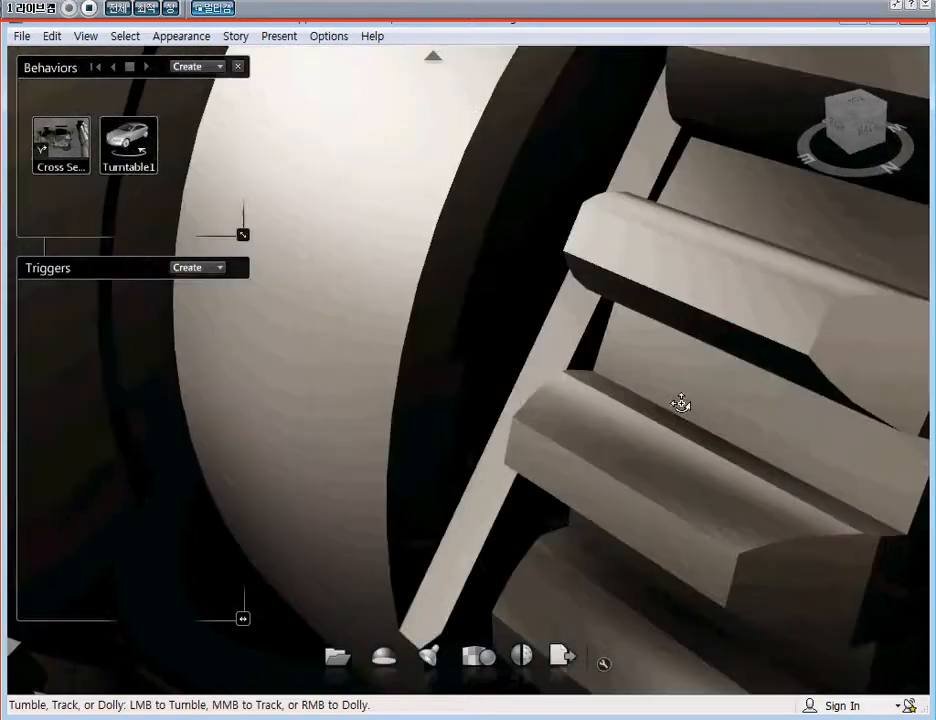
scroll(686, 401, "down", 3)
middle_click_drag(691, 396, 602, 378, "alt")
left_click_drag(602, 378, 582, 375, "alt")
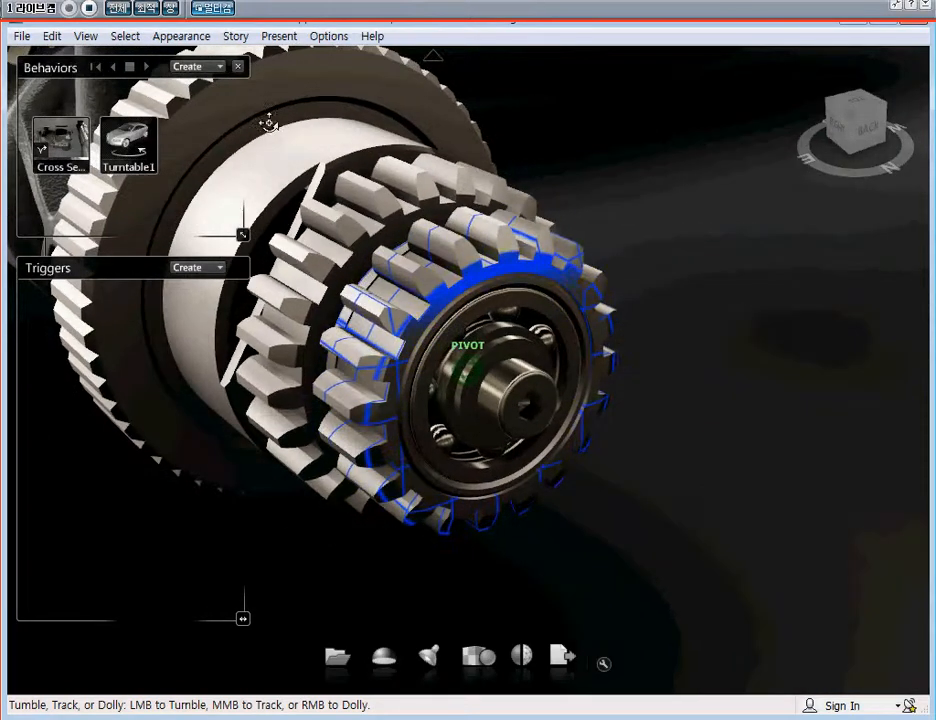
left_click(221, 67)
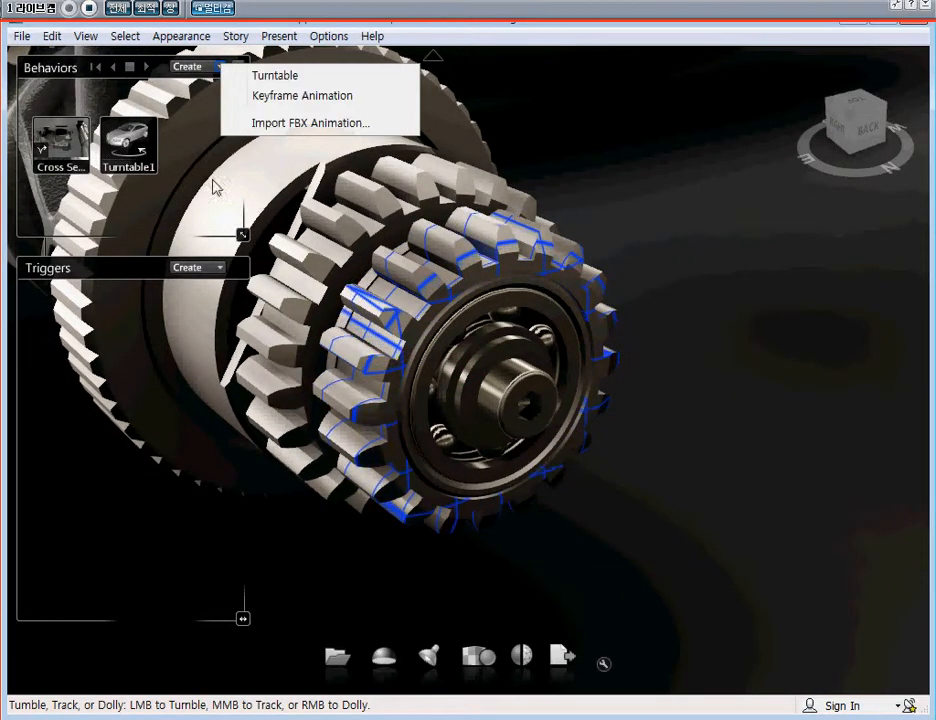
right_click(128, 136)
left_click(222, 68)
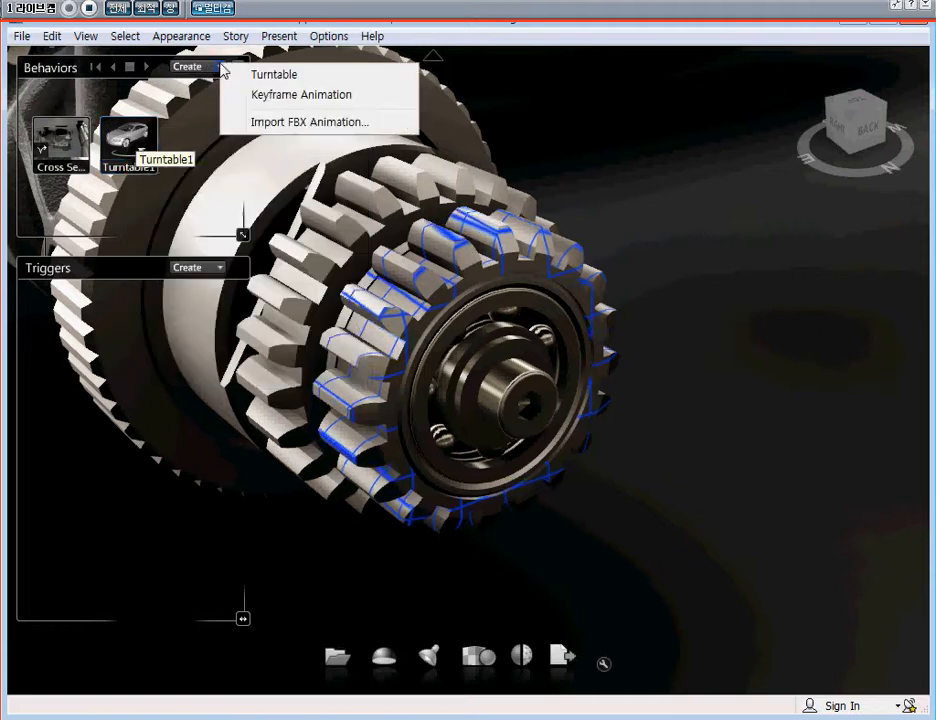
left_click(246, 79)
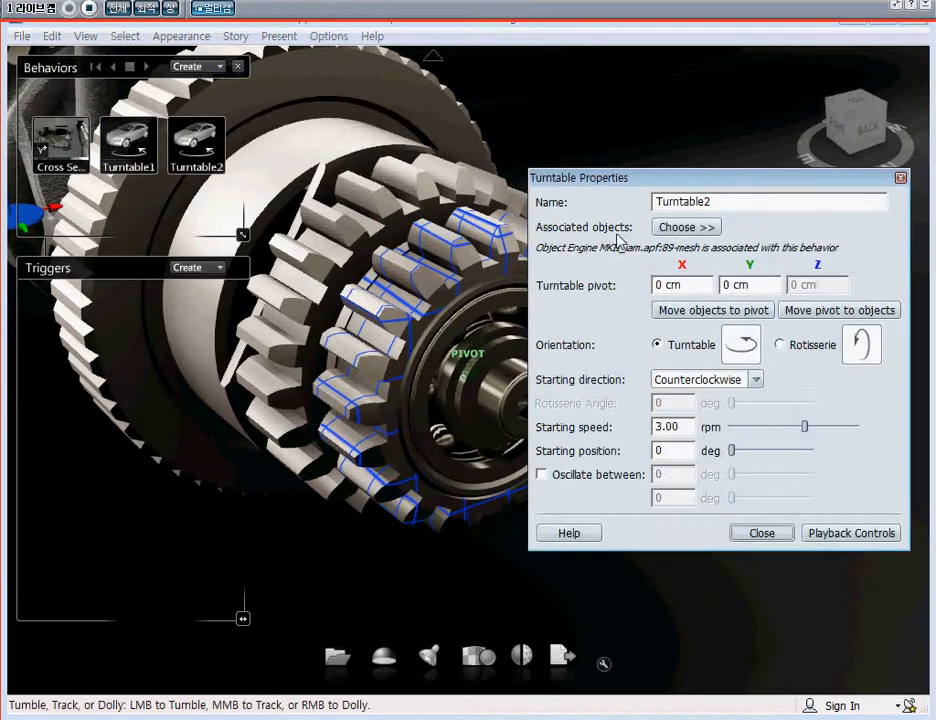
left_click(700, 228)
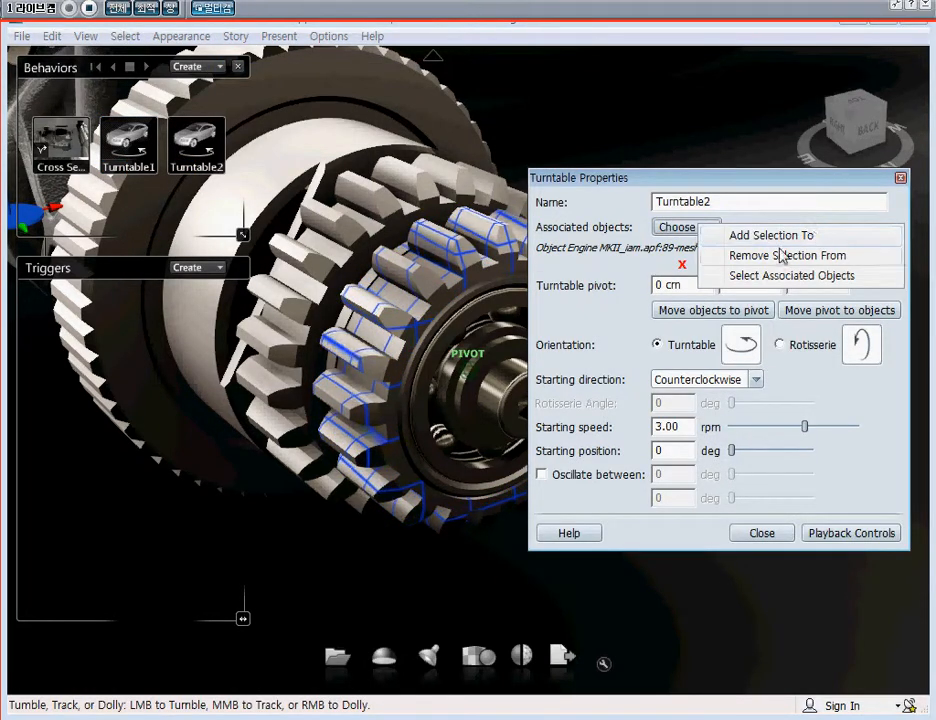
left_click(810, 236)
left_click_drag(746, 182, 757, 82)
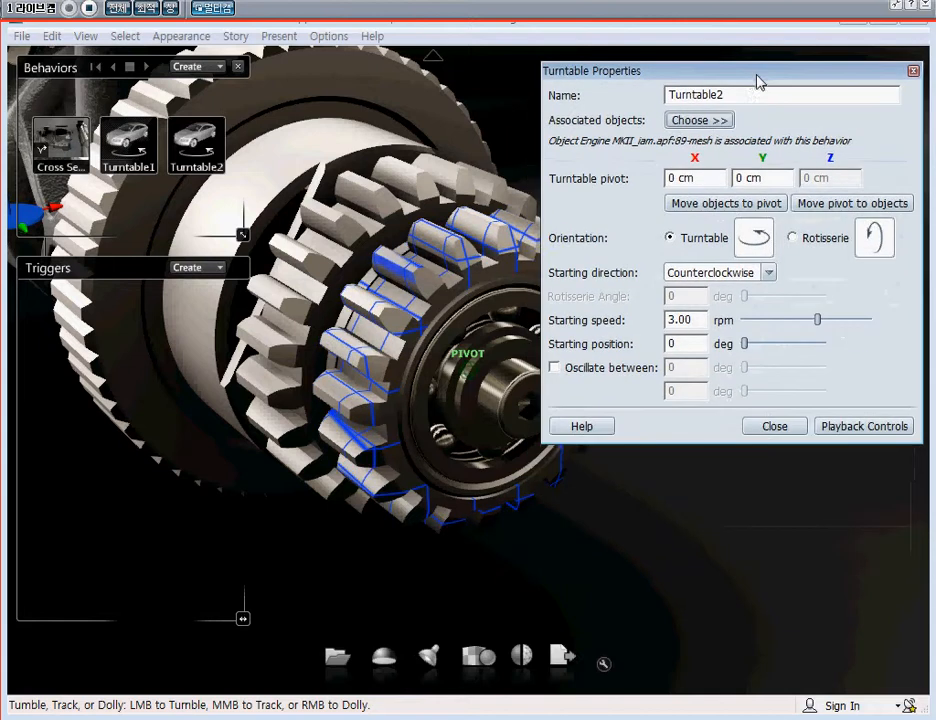
Orient the outermost pinion's turntable as a rotisserie, move its pivot to the object, and set the rotisserie angle to 90 degrees
middle_click_drag(377, 434, 341, 434)
scroll(355, 432, "down", 5)
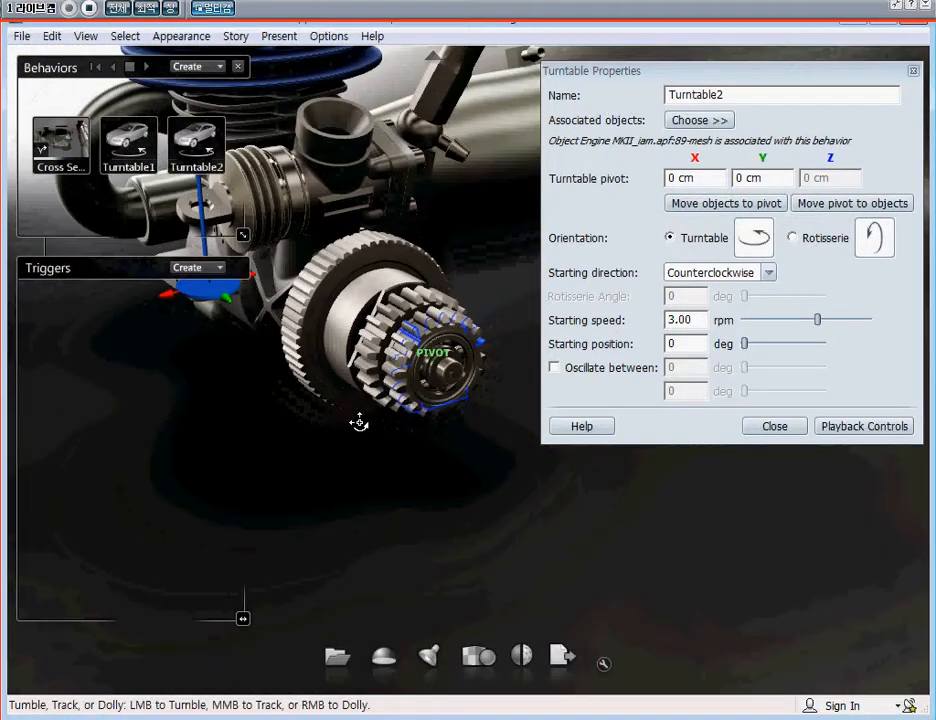
left_click(792, 238)
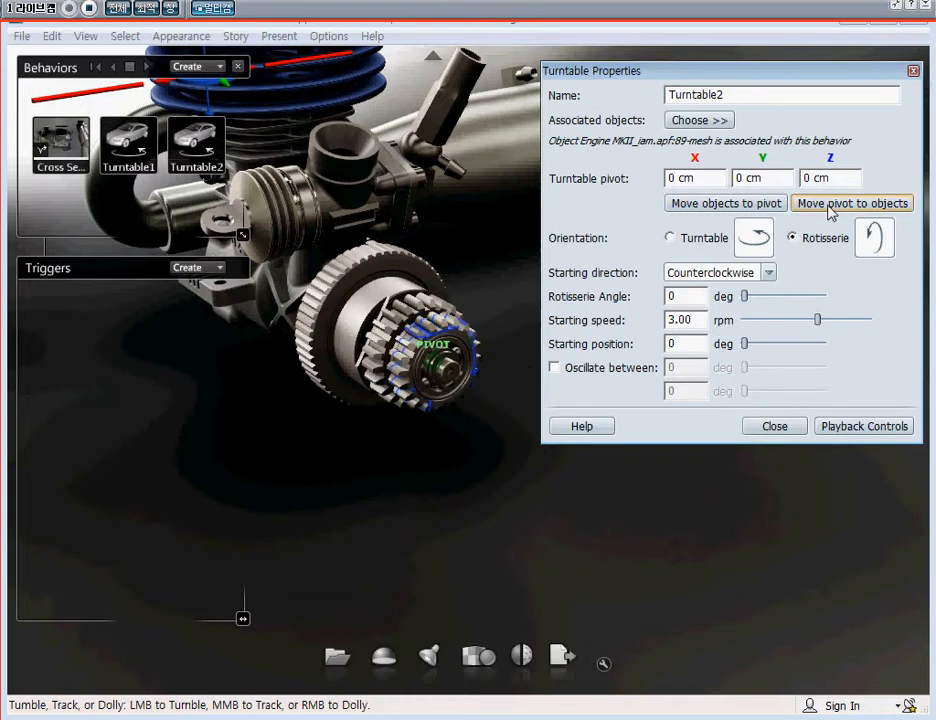
left_click(830, 206)
left_click_drag(454, 496, 384, 398)
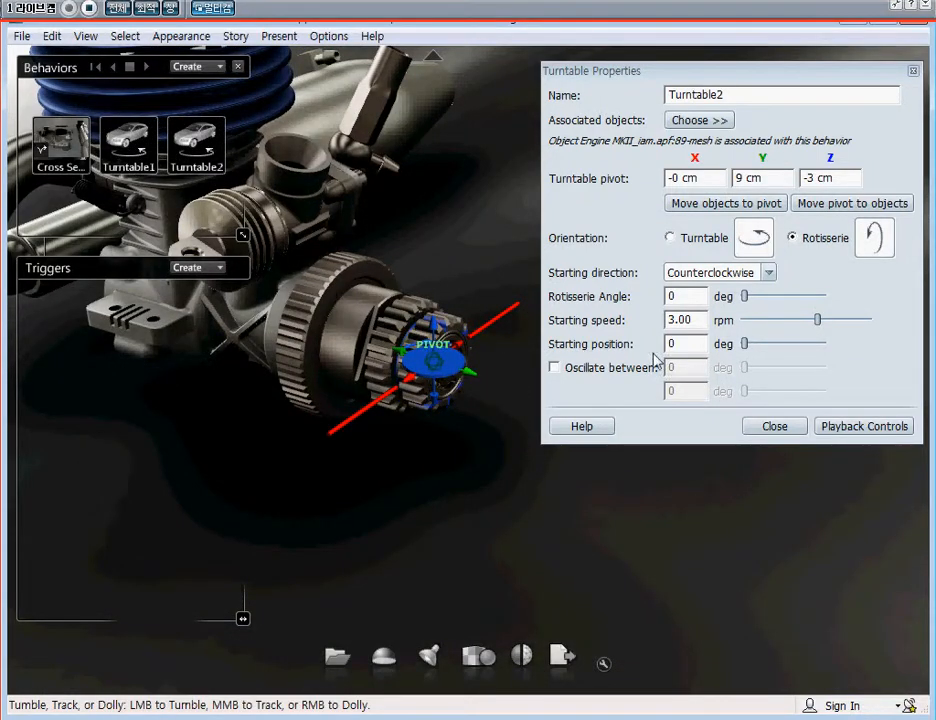
left_click(681, 299)
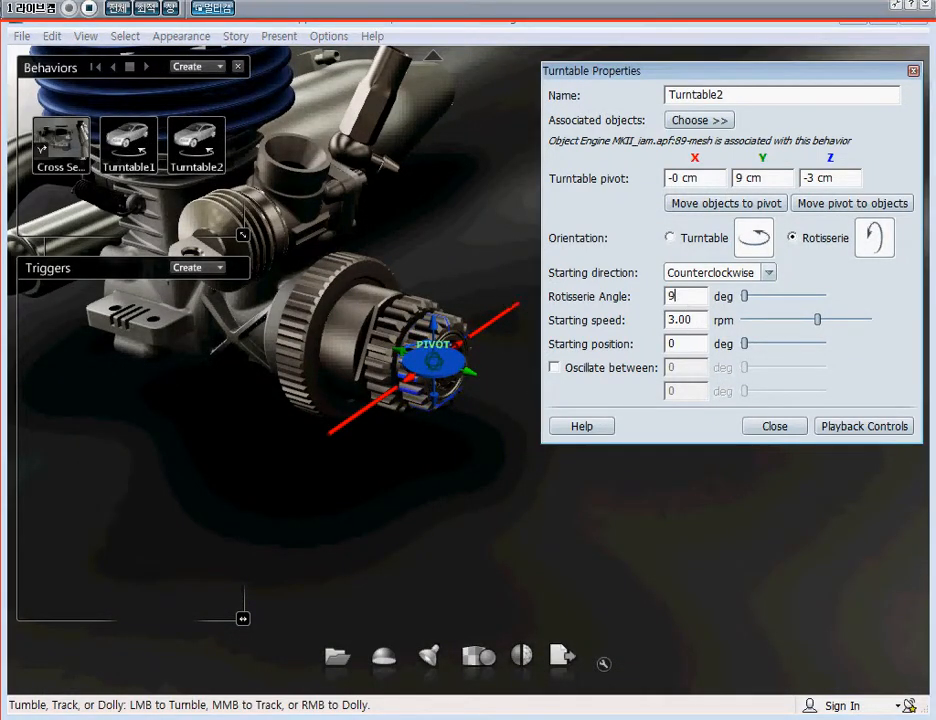
left_click_drag(494, 461, 527, 397)
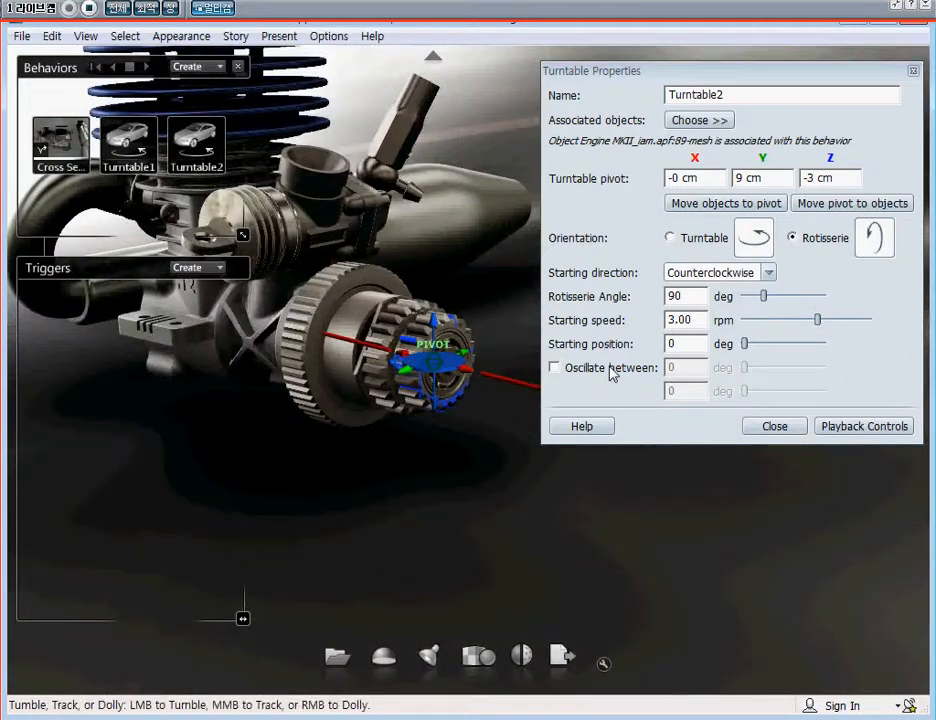
Start playback of the outermost pinion's turntable and set its starting speed to 30 rpm
left_click(884, 426)
left_click(744, 535)
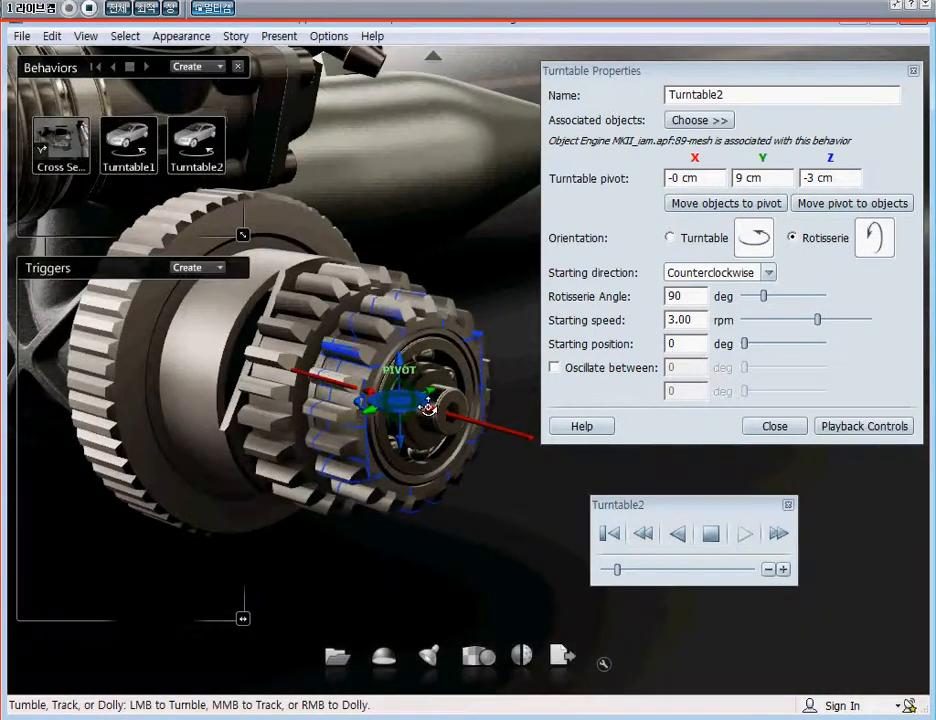
left_click_drag(705, 320, 550, 325)
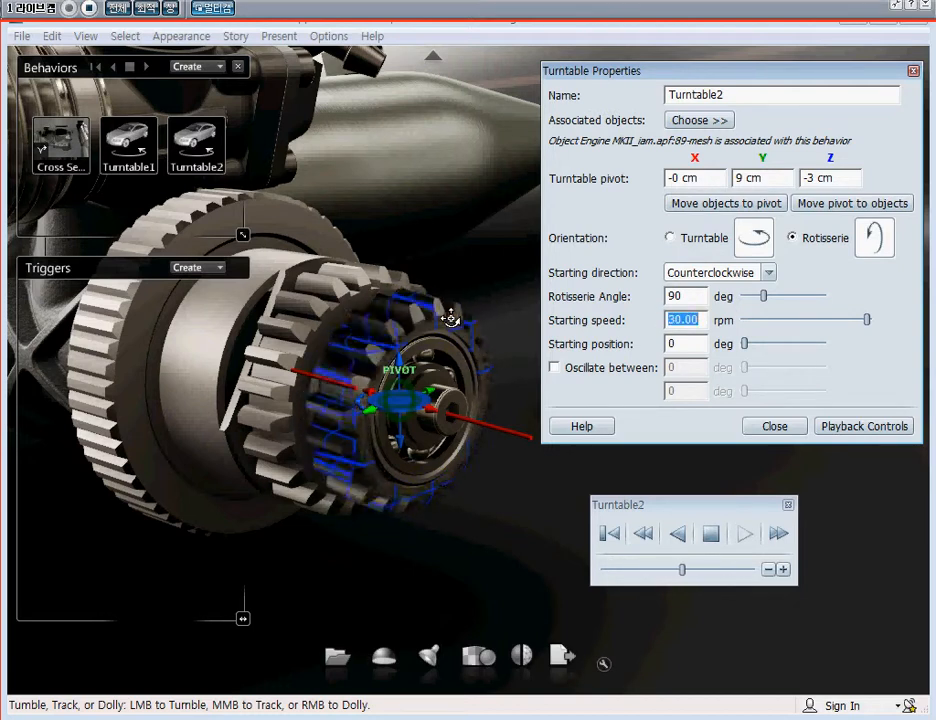
Stop and rewind the outermost pinion's turntable and close its playback controls and properties
left_click(711, 535)
left_click(612, 535)
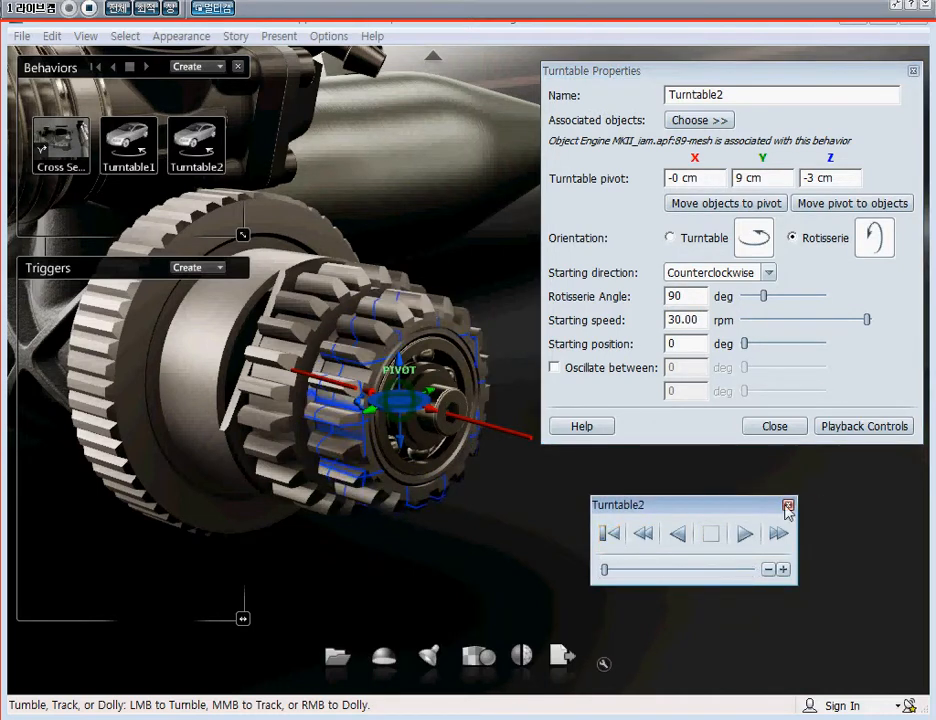
left_click(788, 506)
left_click(774, 426)
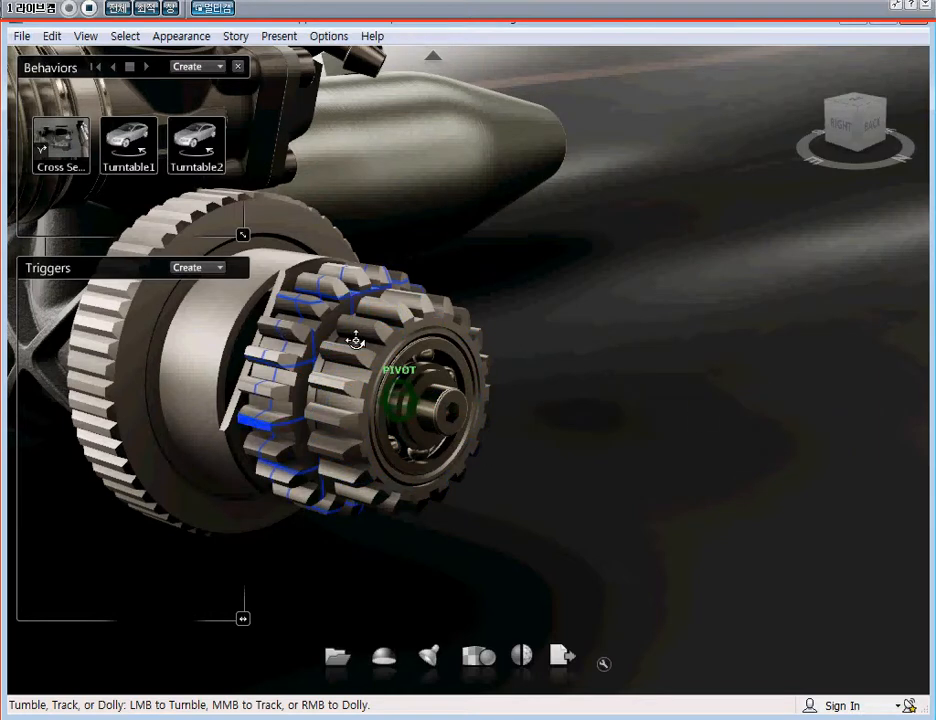
Create a turntable behavior for the inner pinion between the outermost pinion and the large gear ring
right_click(297, 293)
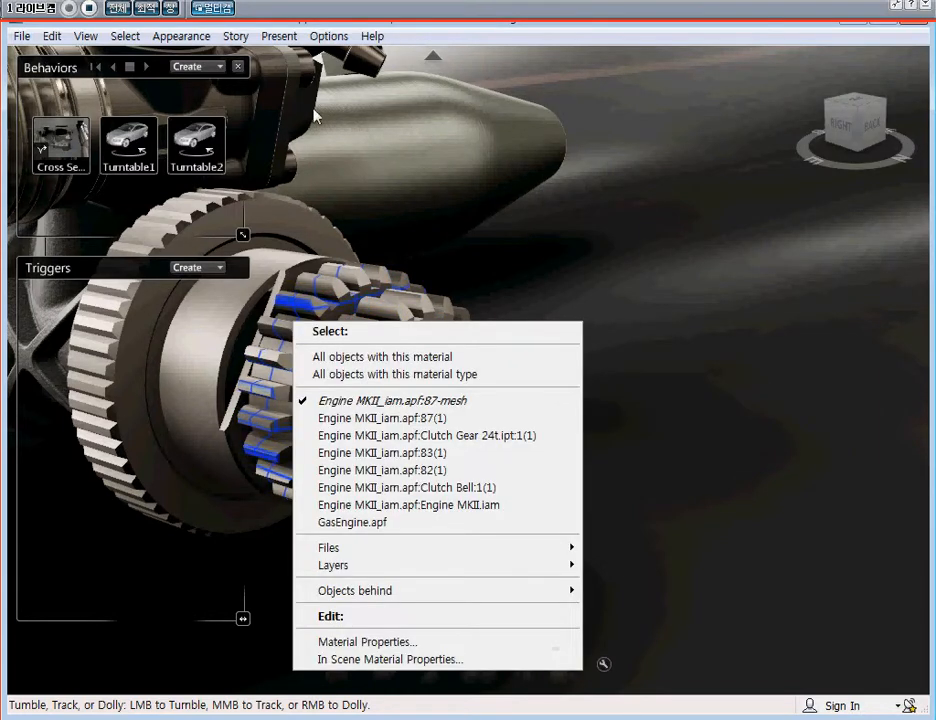
left_click(217, 71)
left_click(222, 68)
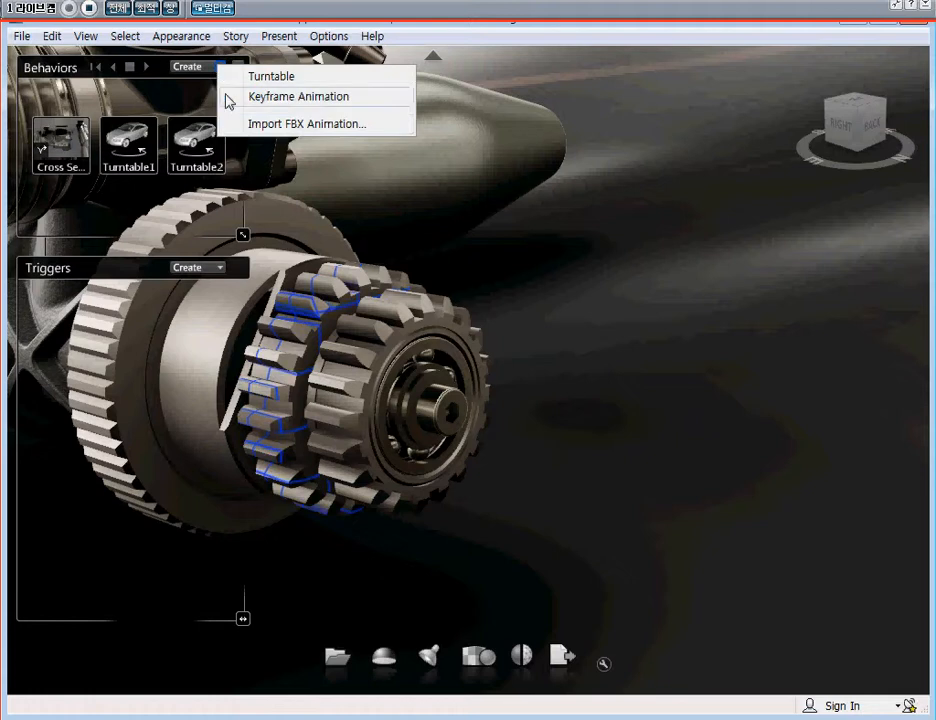
left_click(288, 78)
Orient the inner pinion's turntable as a rotisserie, move its pivot to the object, and set the rotisserie angle to 90 degrees
left_click(806, 240)
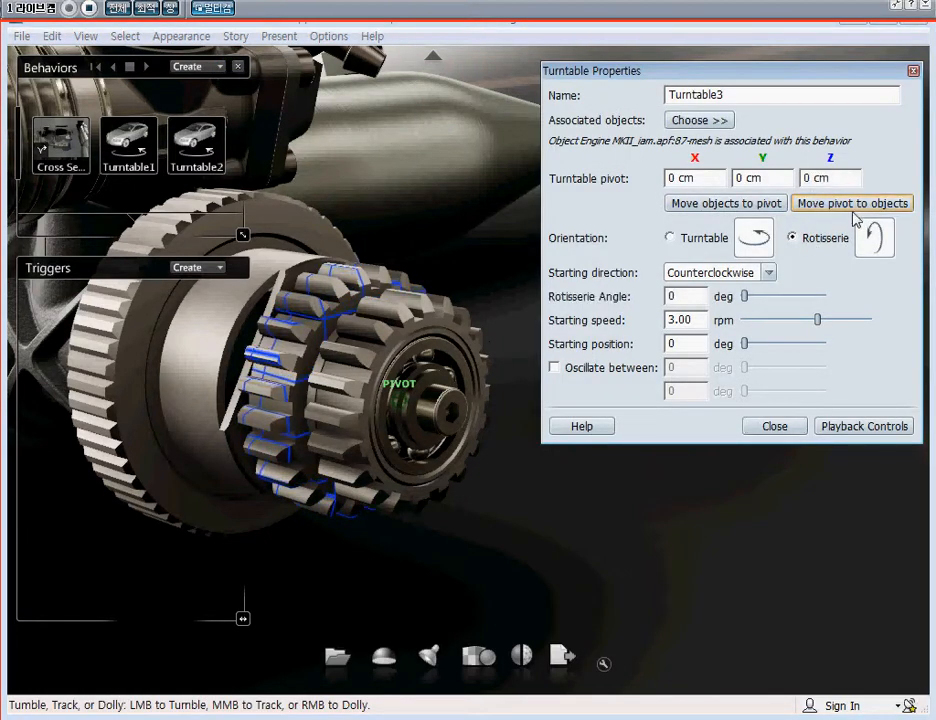
left_click(855, 204)
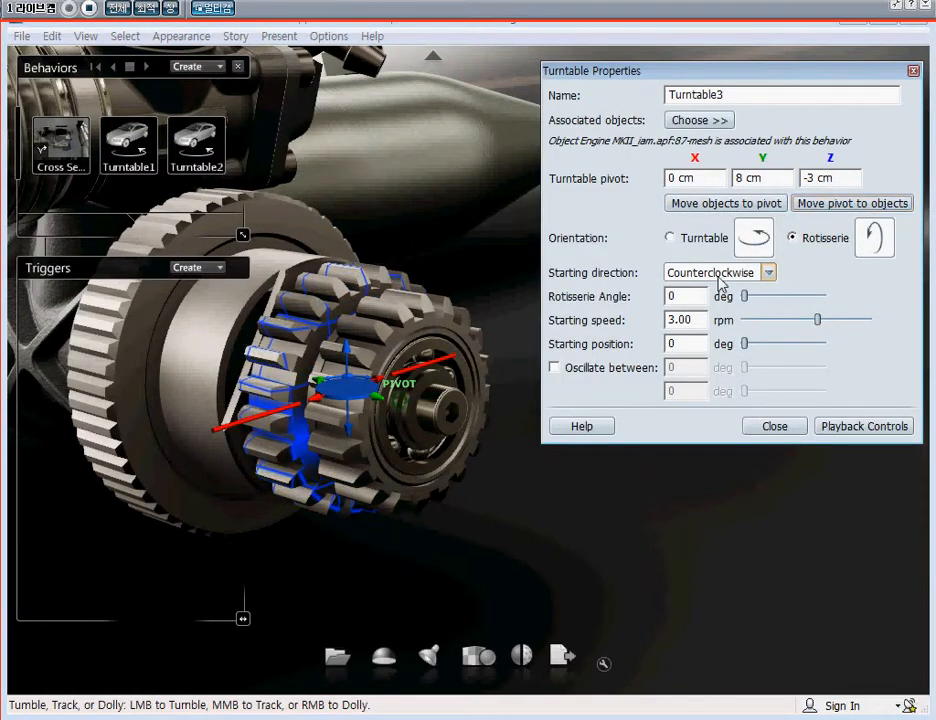
type("90")
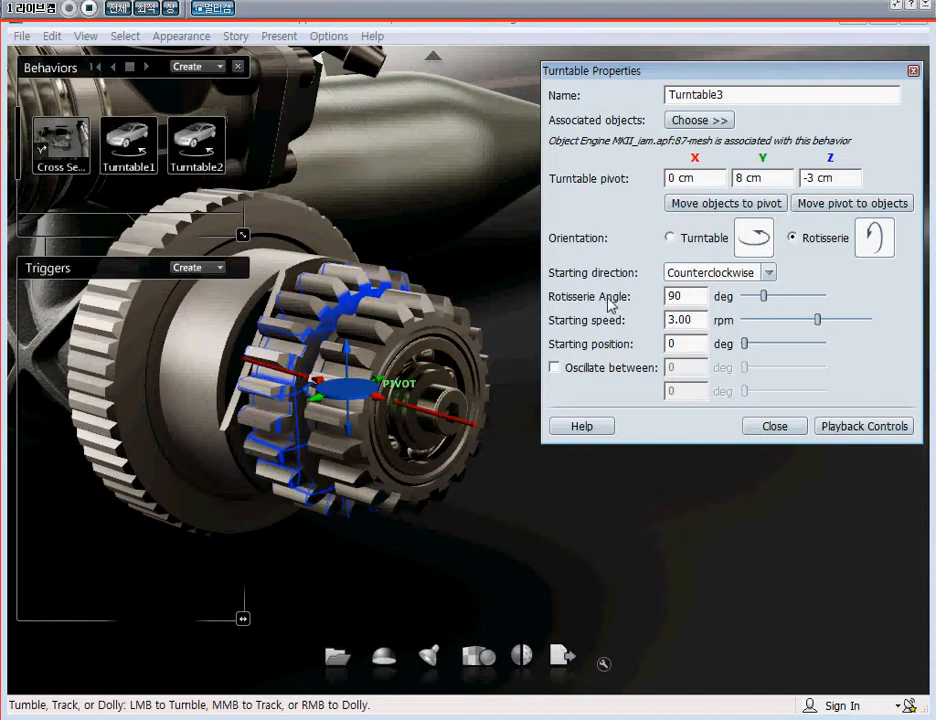
Set the inner pinion's starting direction to Clockwise and its starting speed to 20 rpm
left_click(693, 281)
left_click(703, 303)
left_click(697, 319)
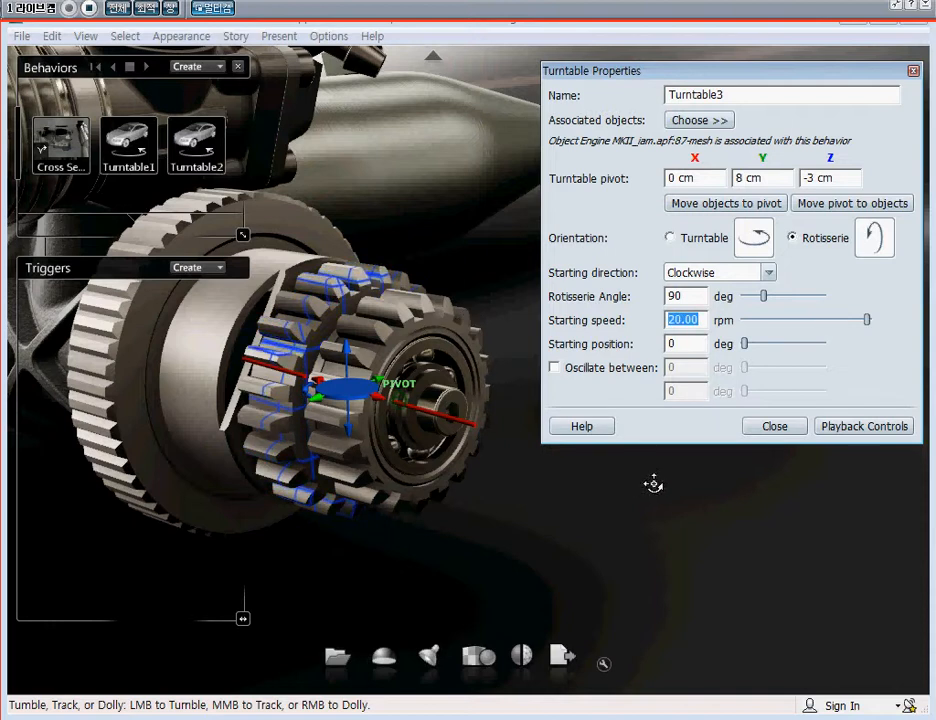
Preview the inner pinion's rotation, stop it, and close the turntable's playback controls and properties
left_click(845, 426)
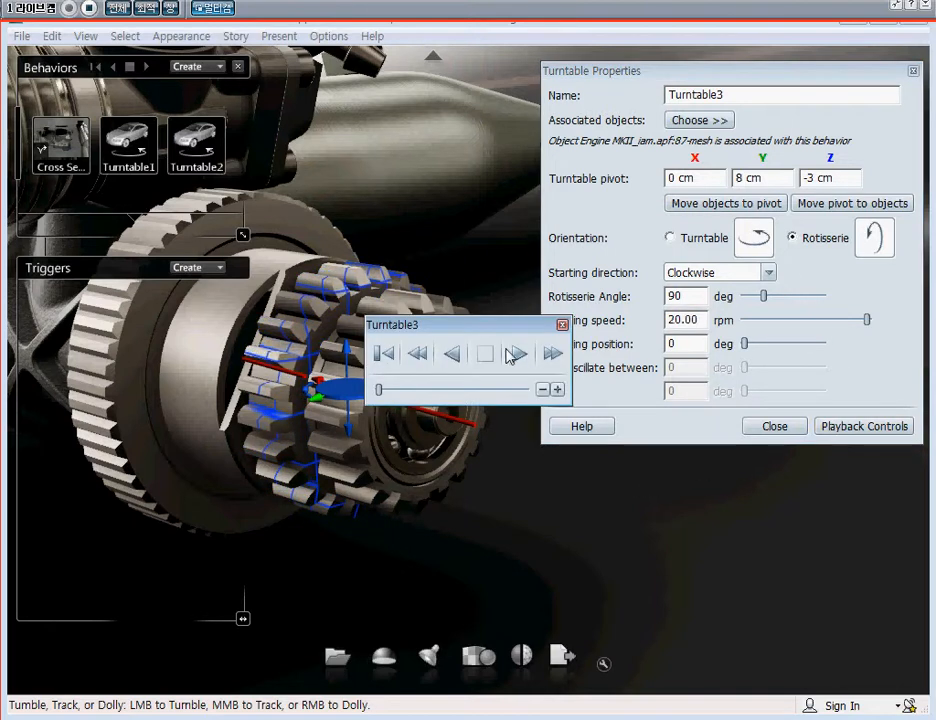
left_click(514, 354)
left_click_drag(485, 326, 603, 274)
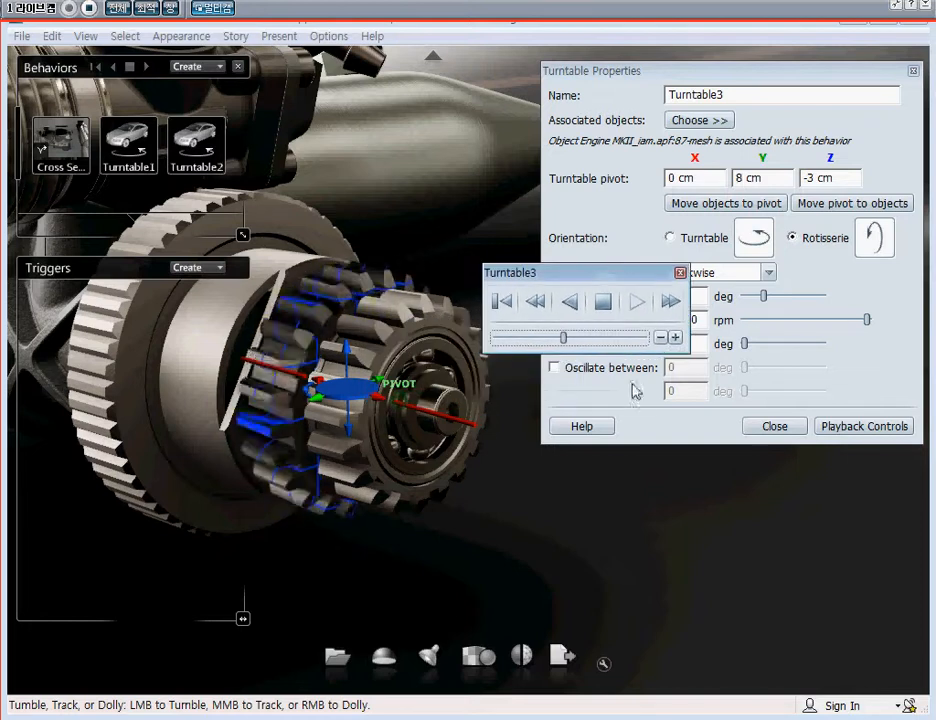
left_click(603, 301)
left_click(680, 272)
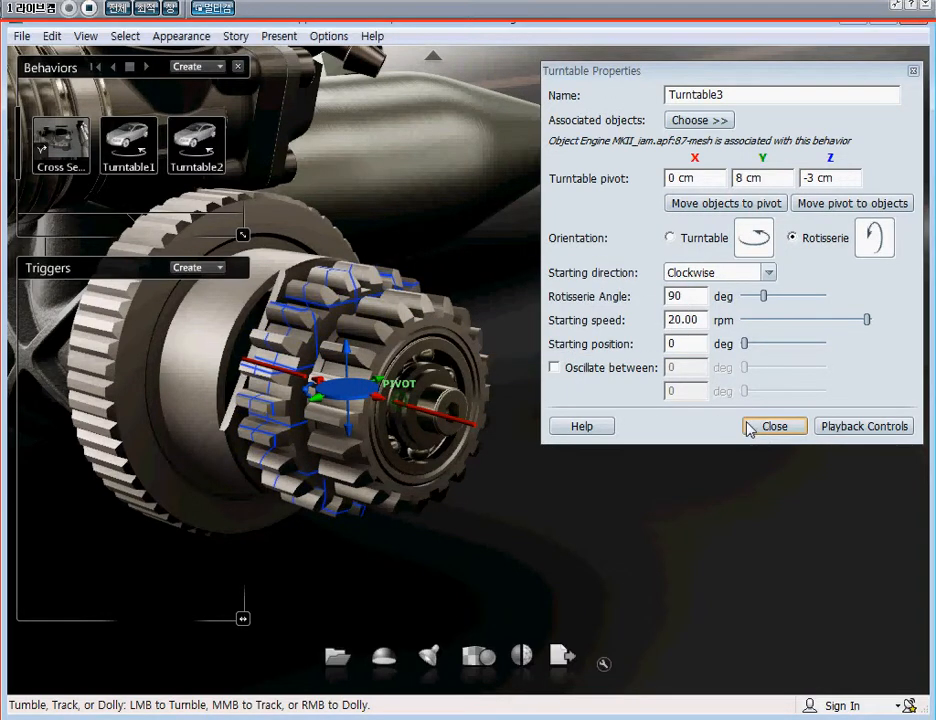
left_click(745, 426)
Create a turntable behavior for the large toothed gear ring behind the pinions
middle_click_drag(742, 420, 415, 290)
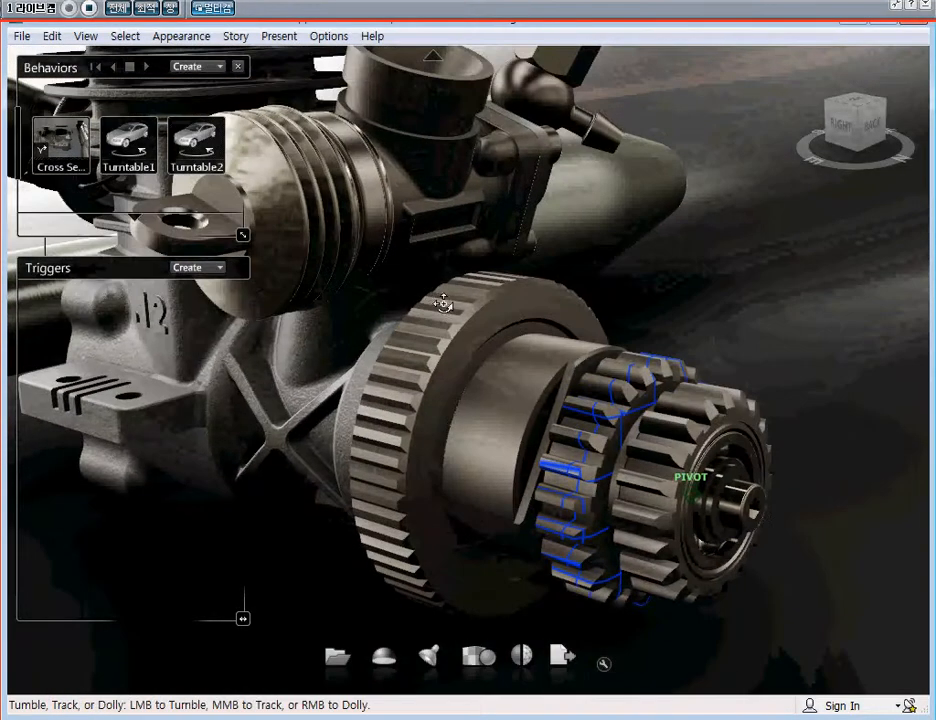
left_click(435, 453)
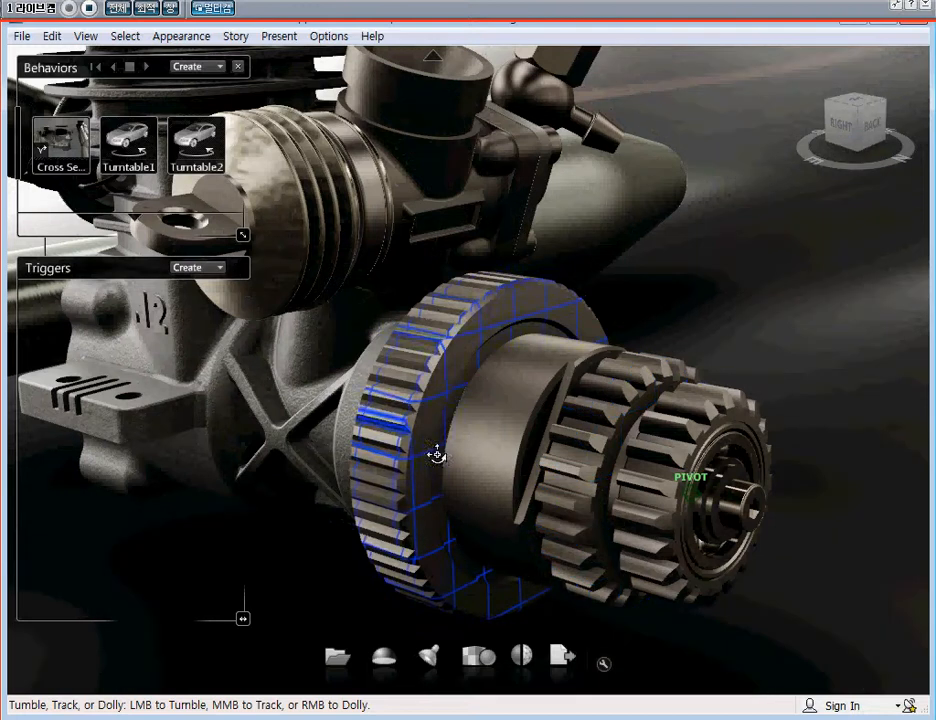
left_click(222, 67)
left_click(262, 78)
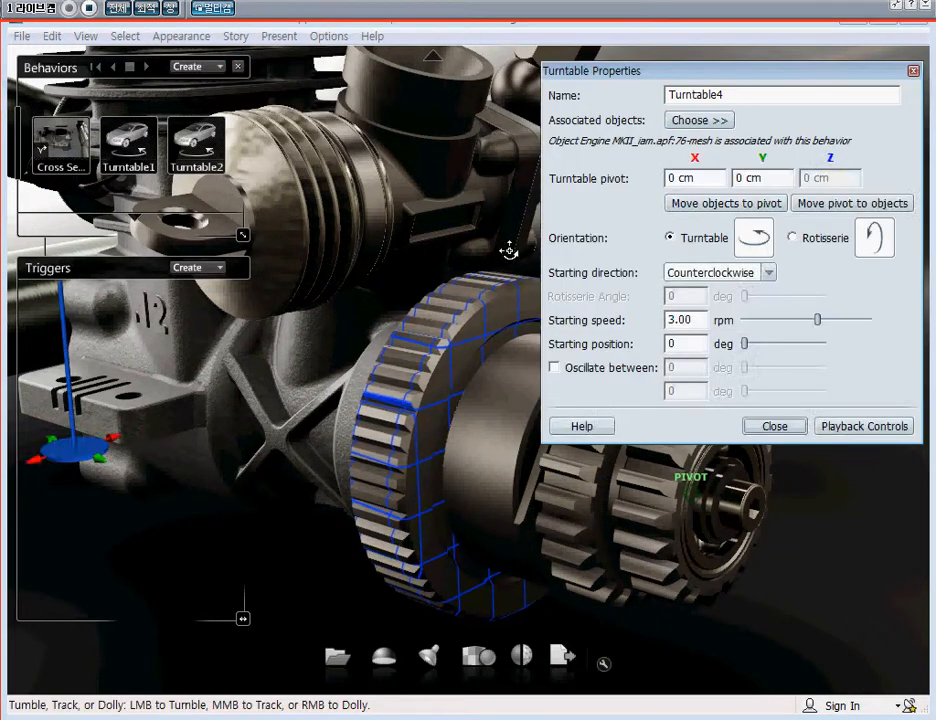
Orient the large gear ring's turntable as a rotisserie, move its pivot to the object, and set the rotisserie angle to 90 degrees
left_click(792, 238)
left_click(843, 204)
middle_click_drag(540, 480, 386, 459)
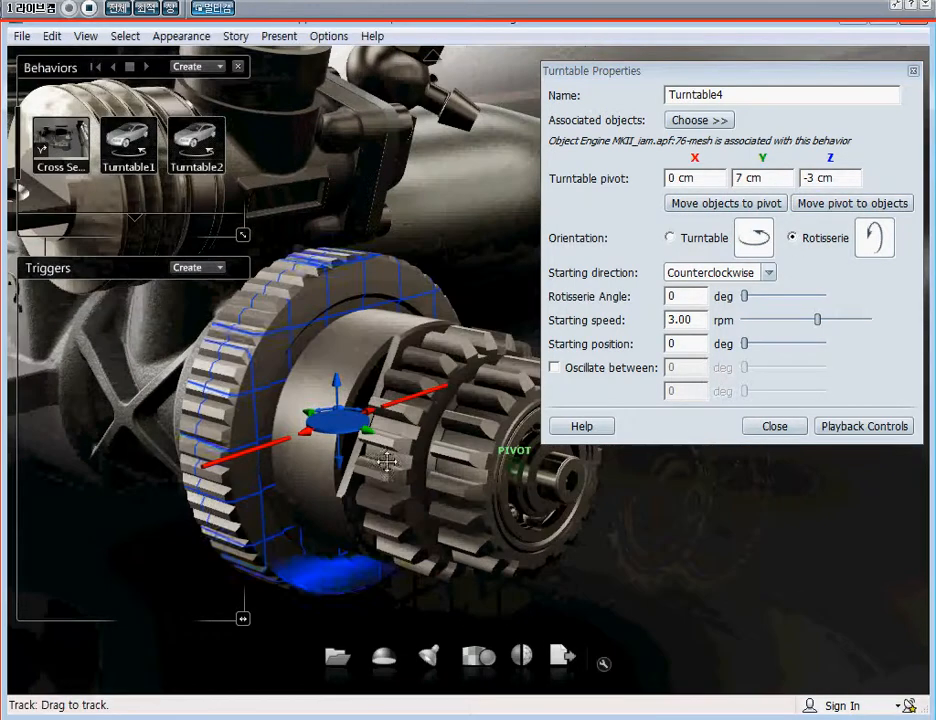
double_click(694, 297)
type("90")
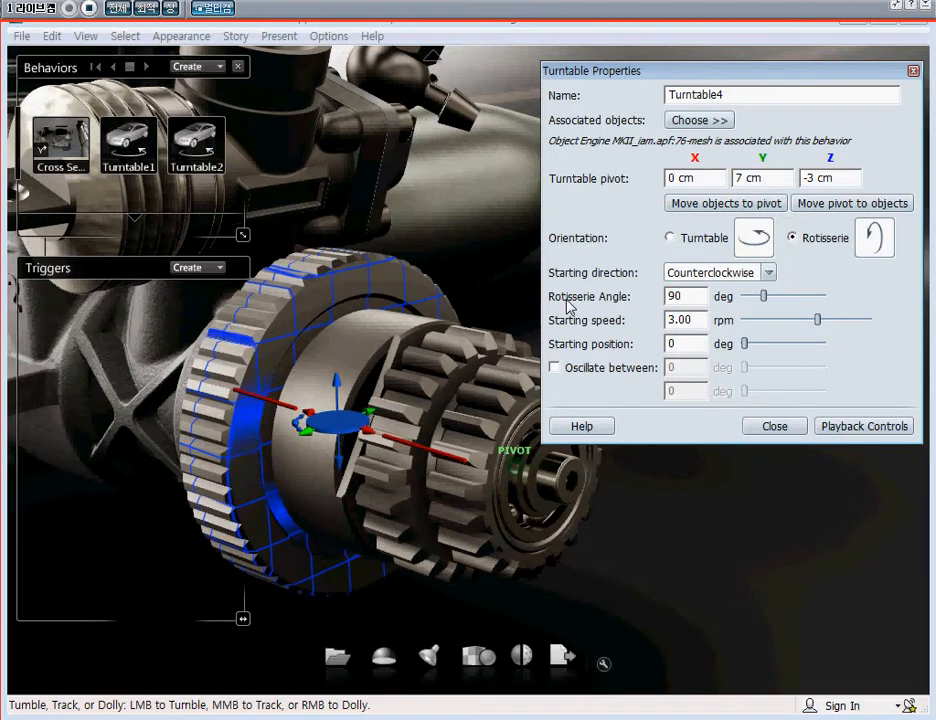
Set the large gear ring's starting speed to 15 rpm and close the turntable's properties
left_click_drag(692, 320, 612, 328)
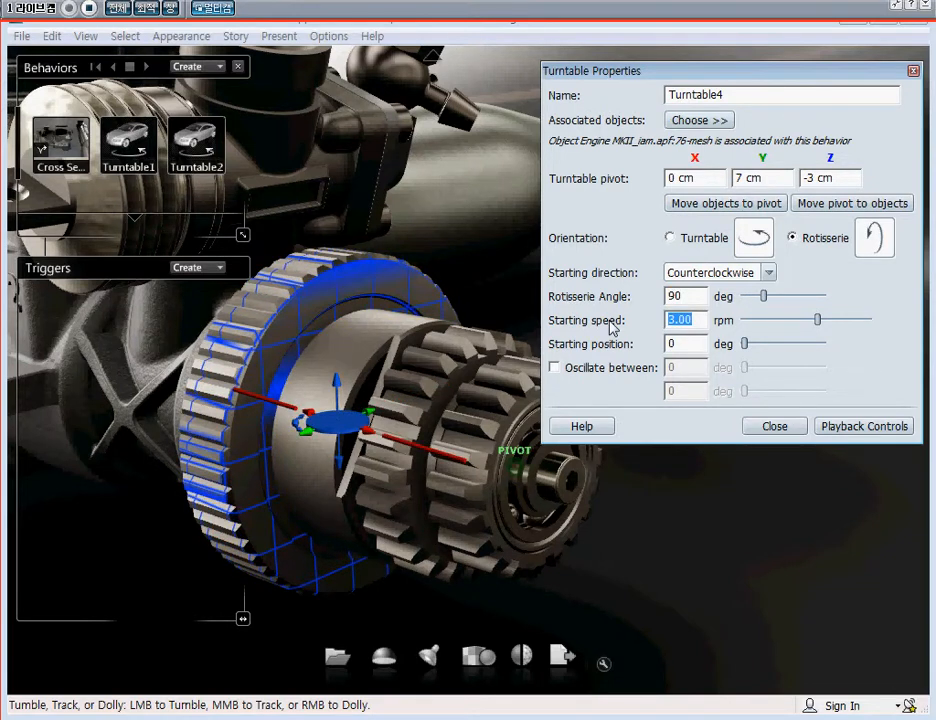
type("15")
key("Return")
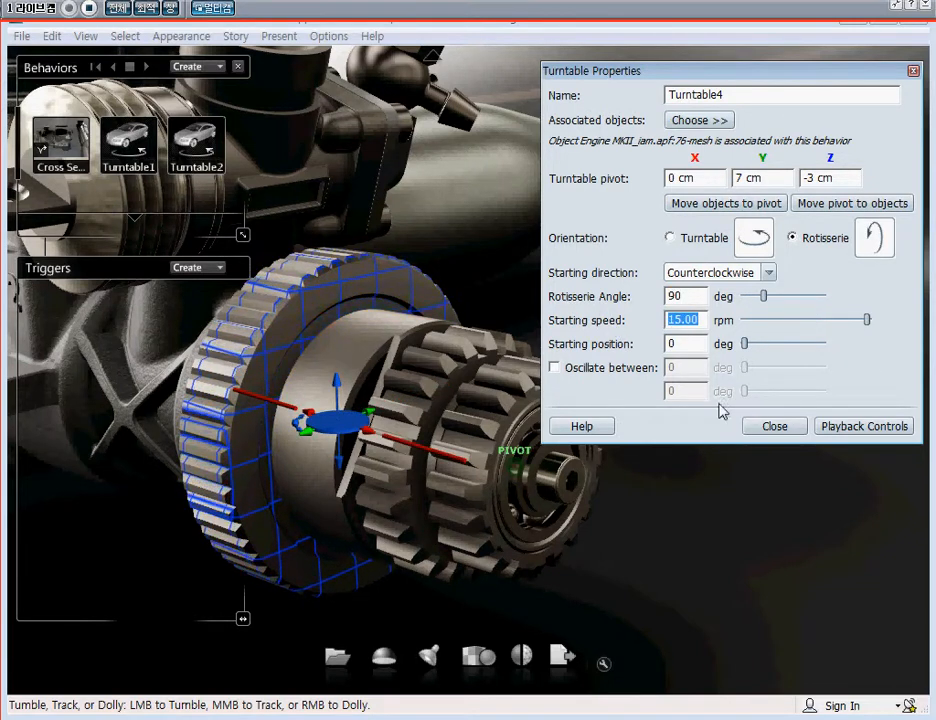
left_click(771, 427)
Play all behaviors together and examine the moving cylinder head and gears on the engine
left_click(149, 69)
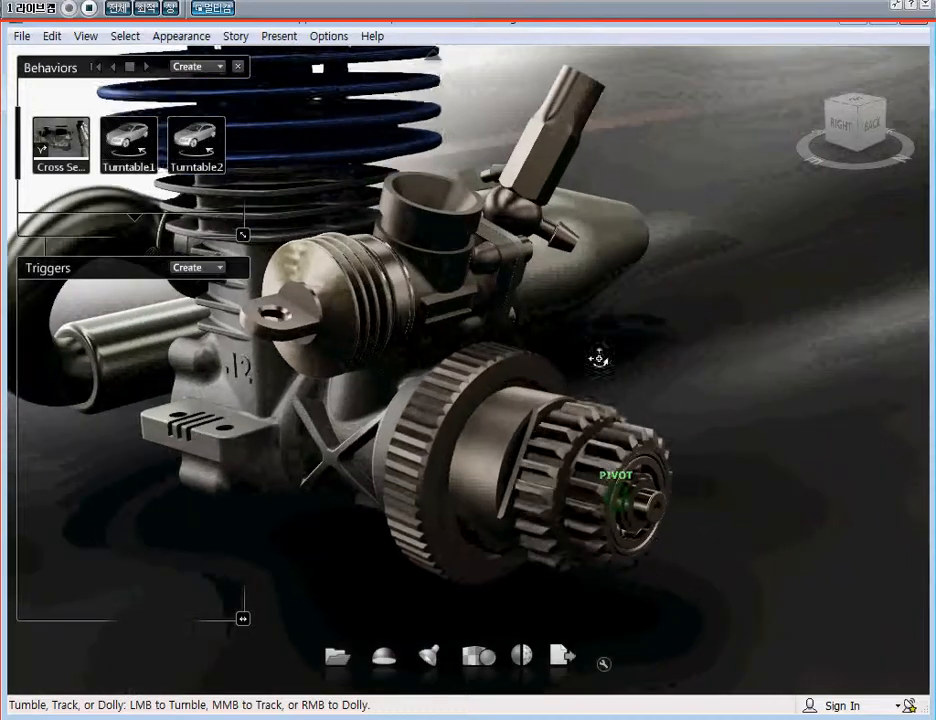
middle_click_drag(600, 359, 771, 420)
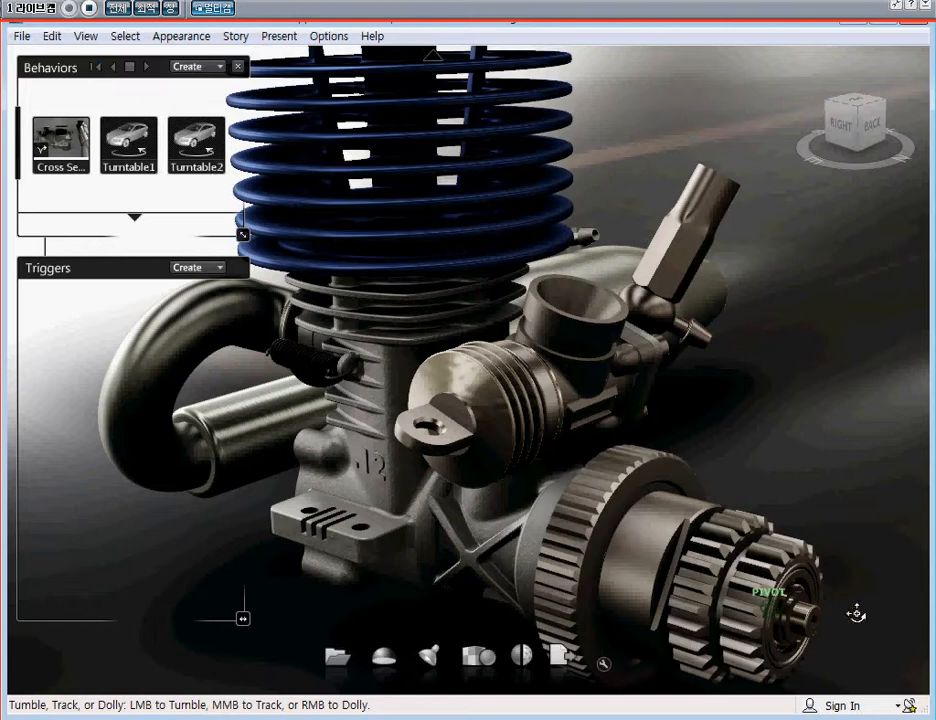
middle_click_drag(651, 456, 620, 380)
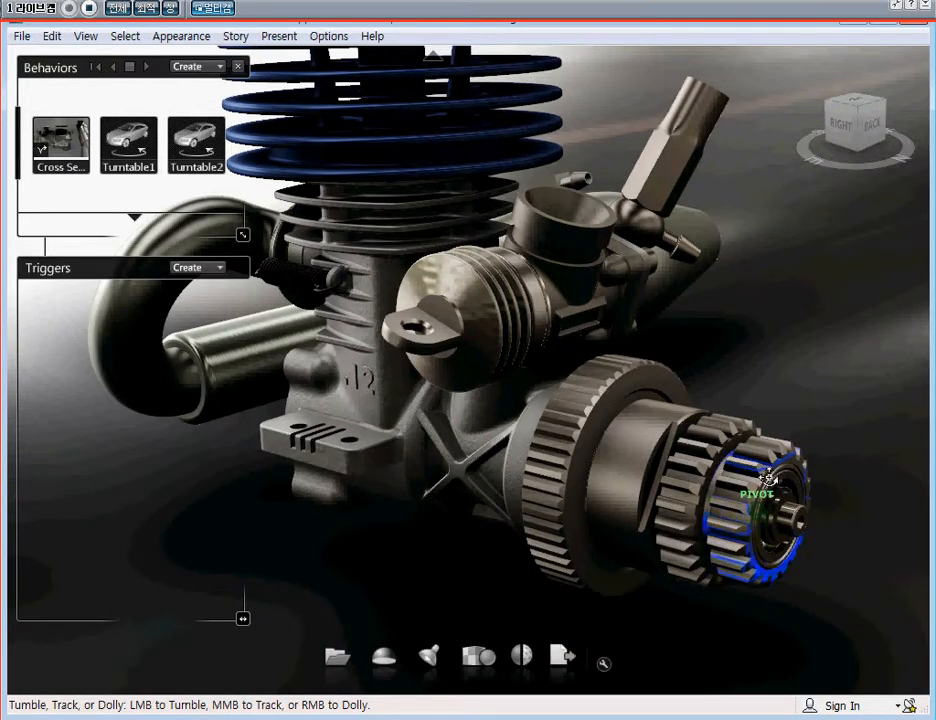
Create a 3D trigger and add the selected outermost pinion to it
left_click(219, 268)
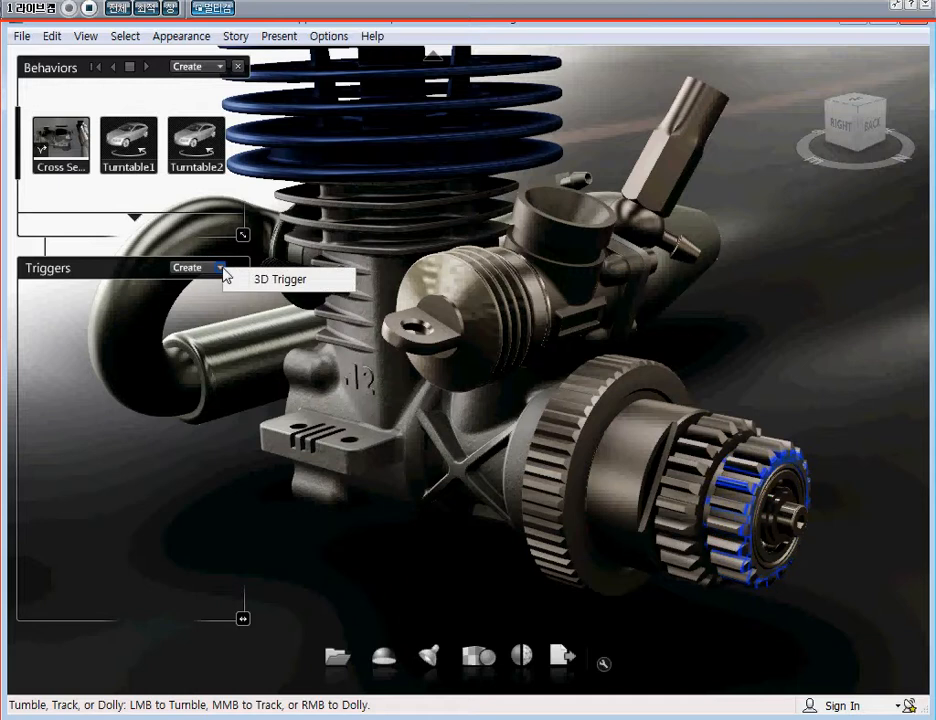
left_click(306, 279)
right_click(74, 332)
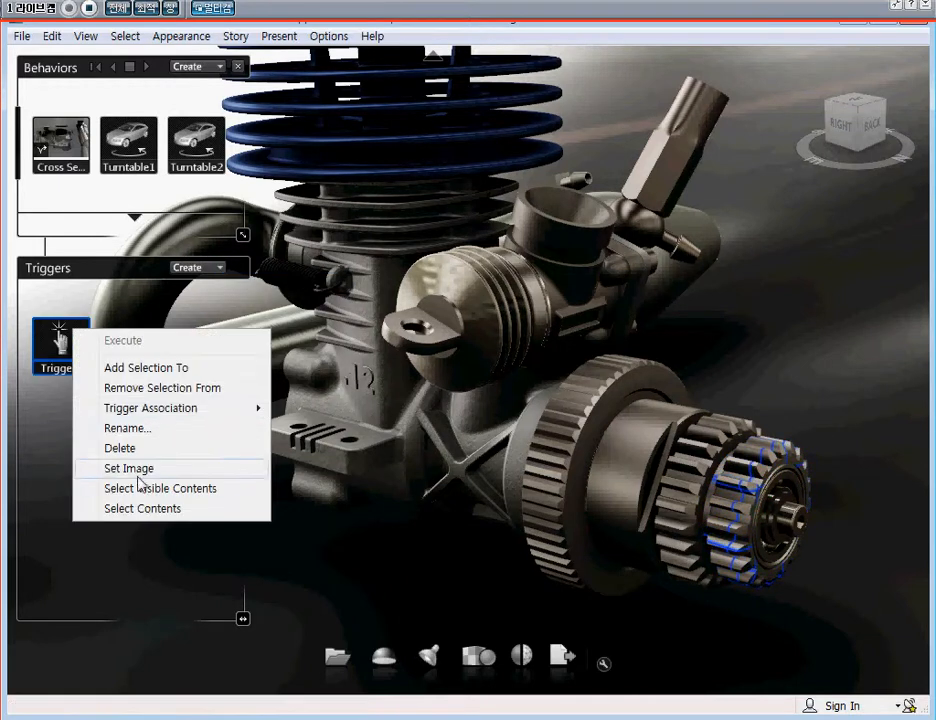
mouse_move(193, 418)
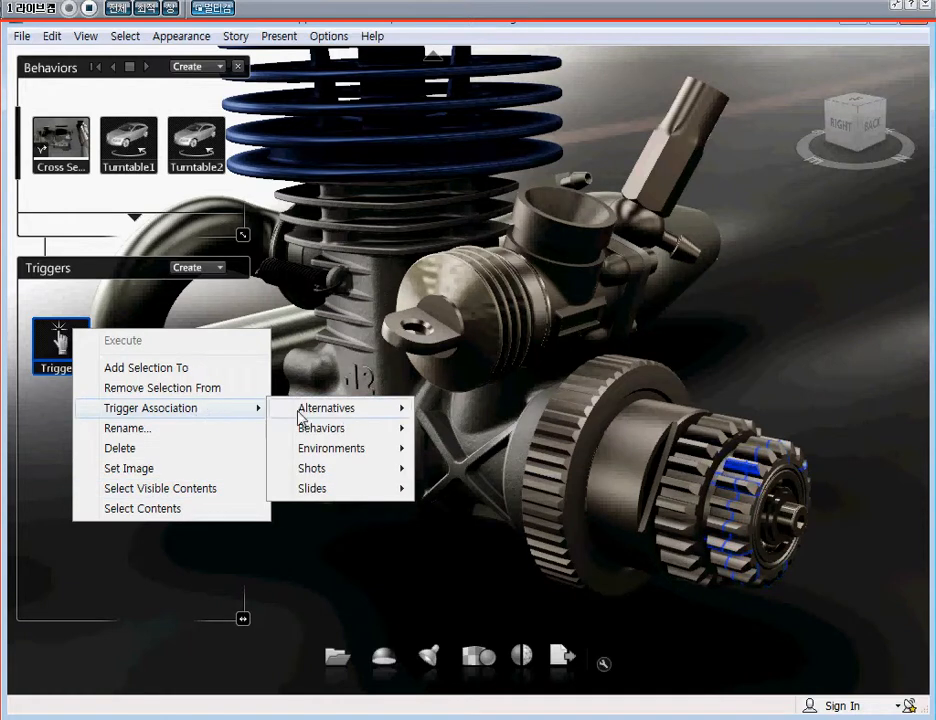
left_click(170, 369)
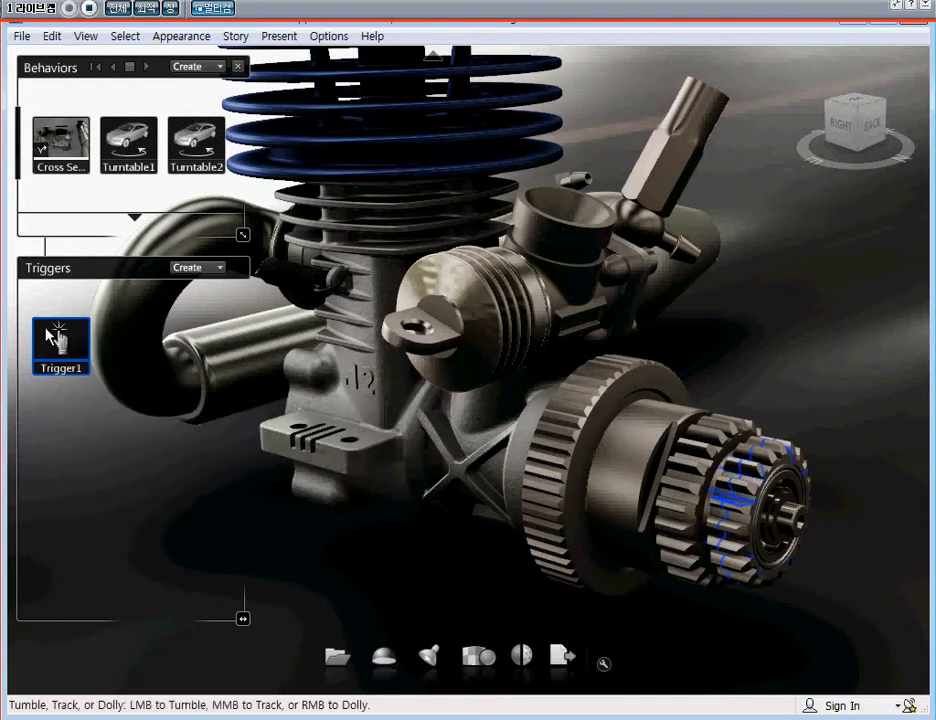
Associate the outermost pinion's trigger with the Turntable2 behavior so that it plays forward from start
right_click(50, 340)
mouse_move(200, 407)
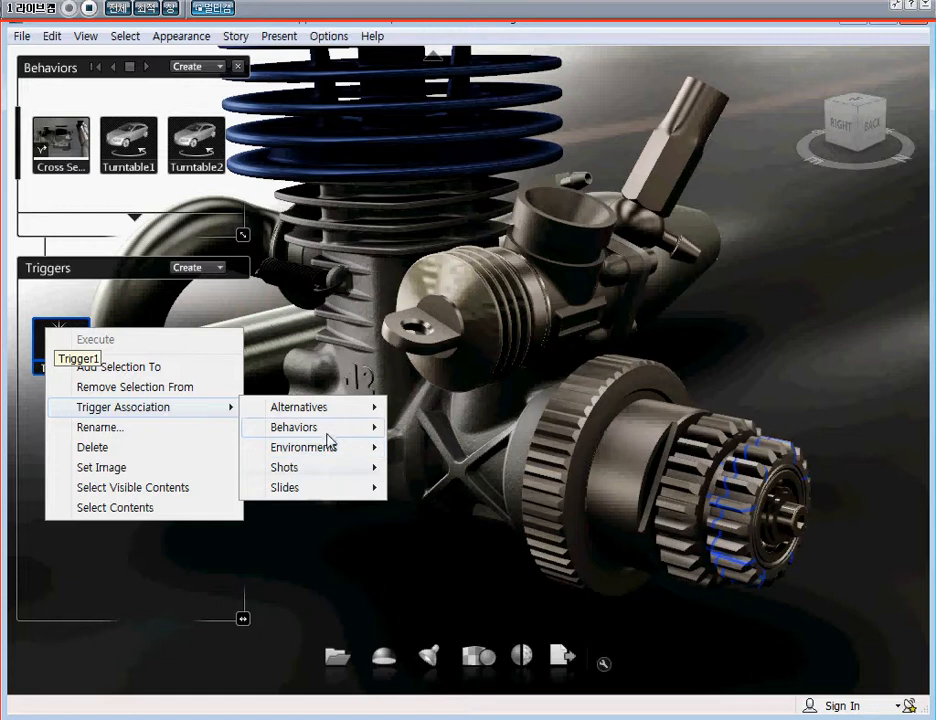
mouse_move(328, 437)
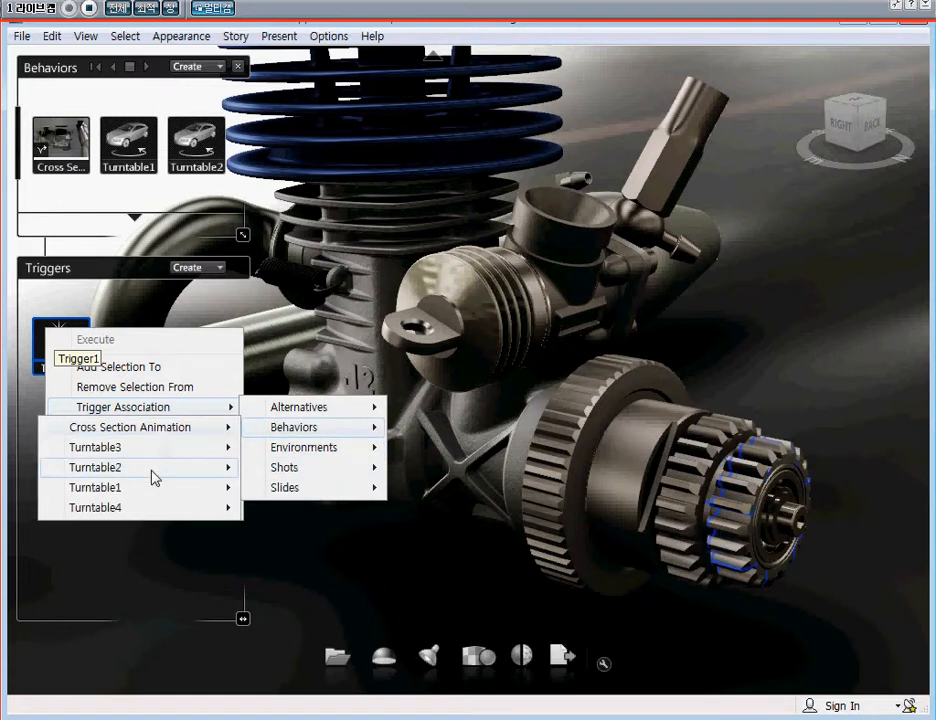
mouse_move(152, 470)
left_click(365, 467)
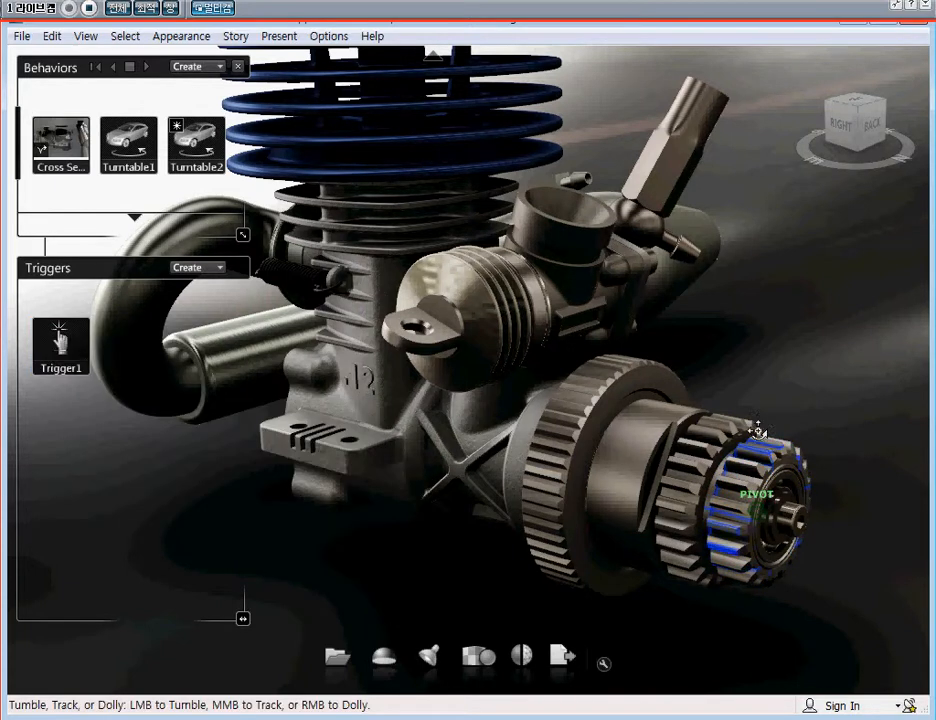
Create a second 3D trigger for the inner pinion and add that pinion to it
left_click(220, 268)
left_click(262, 279)
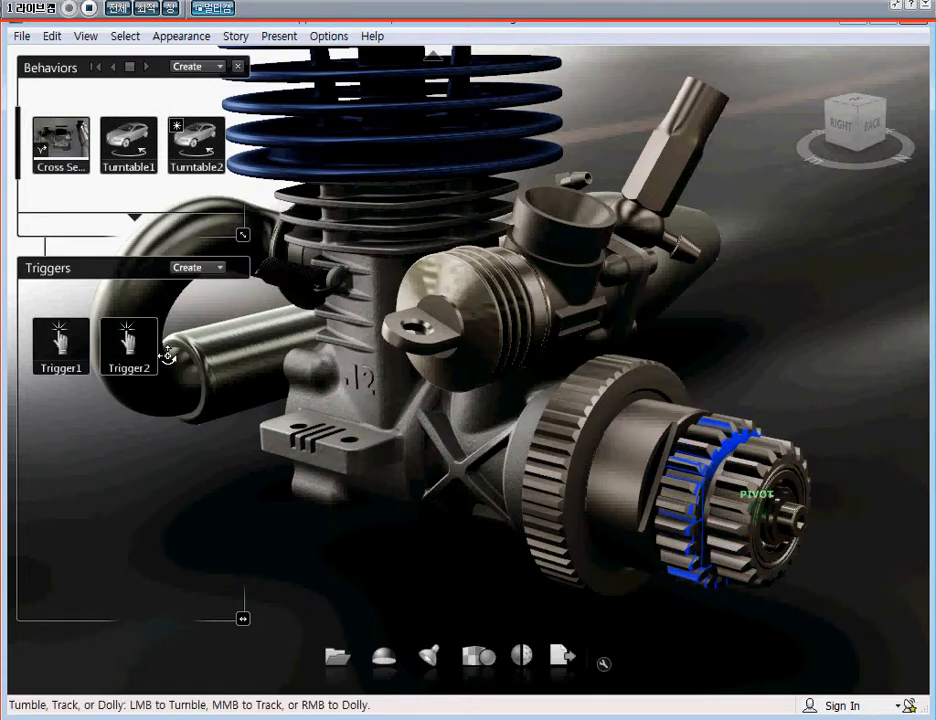
right_click(129, 337)
left_click(134, 340)
Associate the inner pinion's trigger with the Turntable3 behavior so that it plays forward from start
right_click(133, 336)
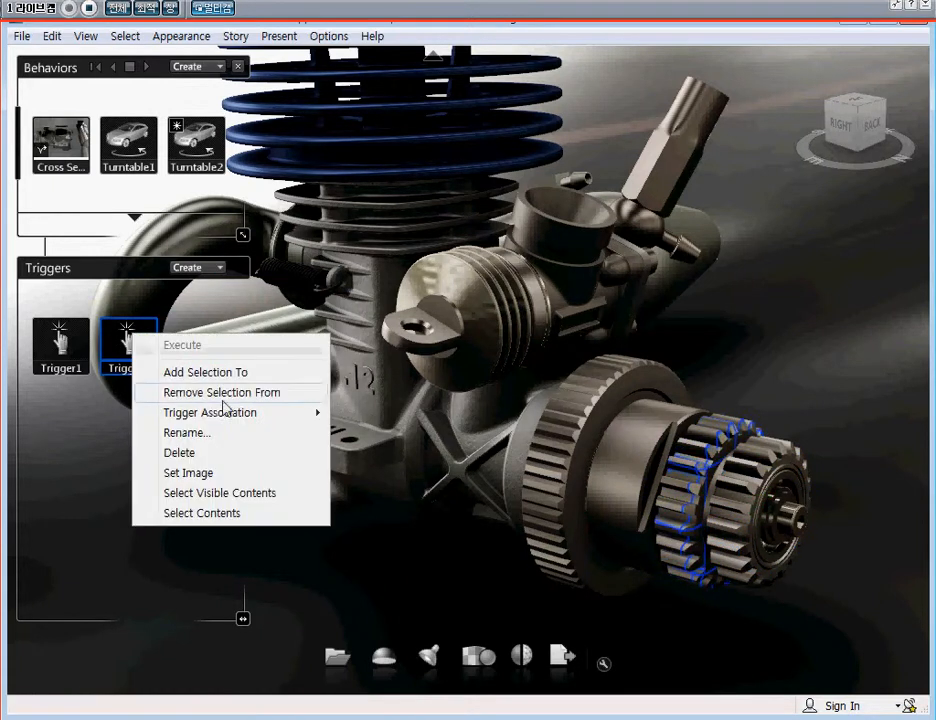
mouse_move(242, 412)
mouse_move(437, 440)
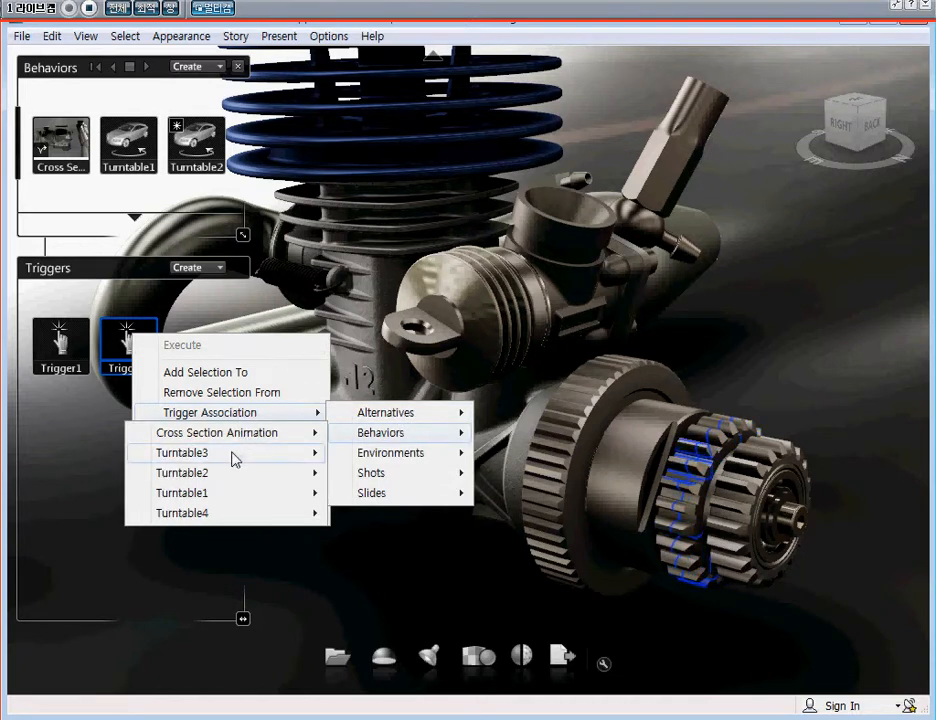
mouse_move(236, 459)
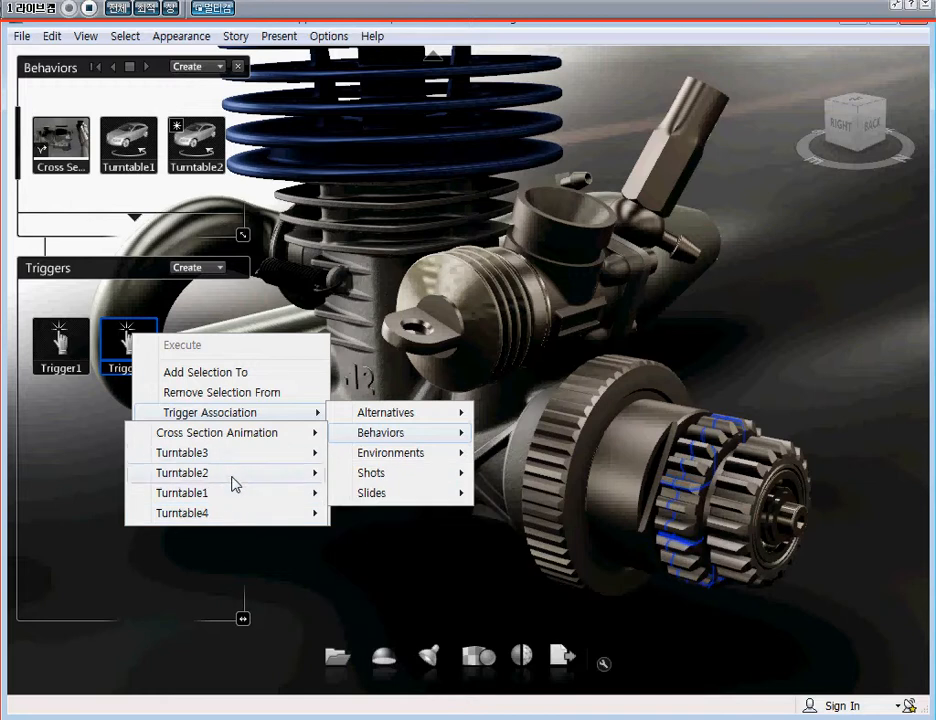
left_click(362, 453)
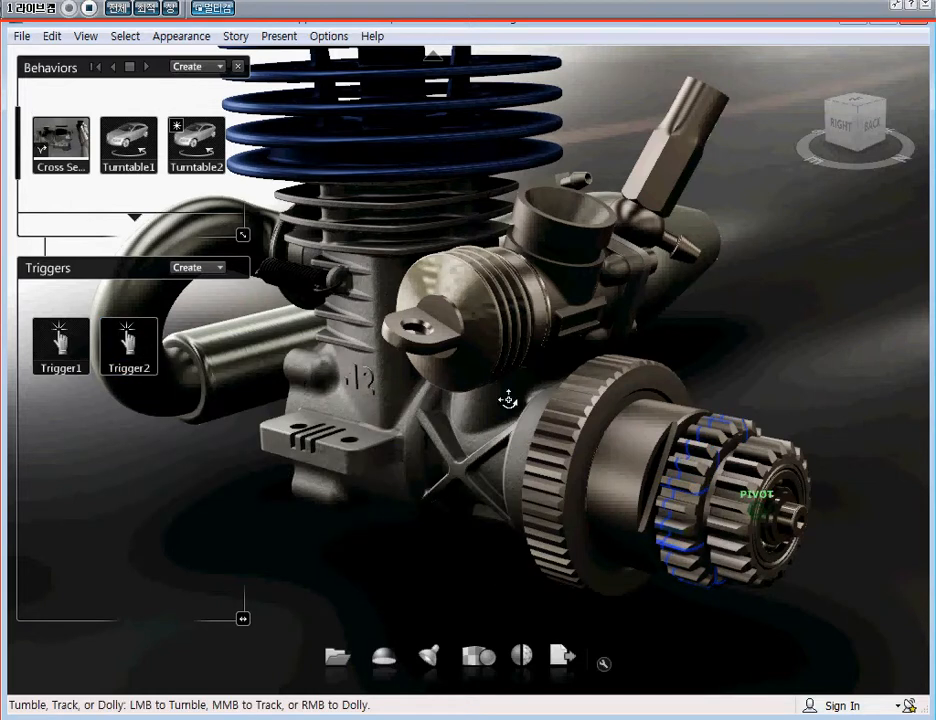
Create a third 3D trigger for the large gear ring and add that gear to it
left_click(222, 268)
left_click(275, 276)
right_click(196, 343)
left_click(276, 374)
Associate the large gear ring's trigger with Turntable4, using the Play forward from start action
right_click(190, 335)
mouse_move(298, 420)
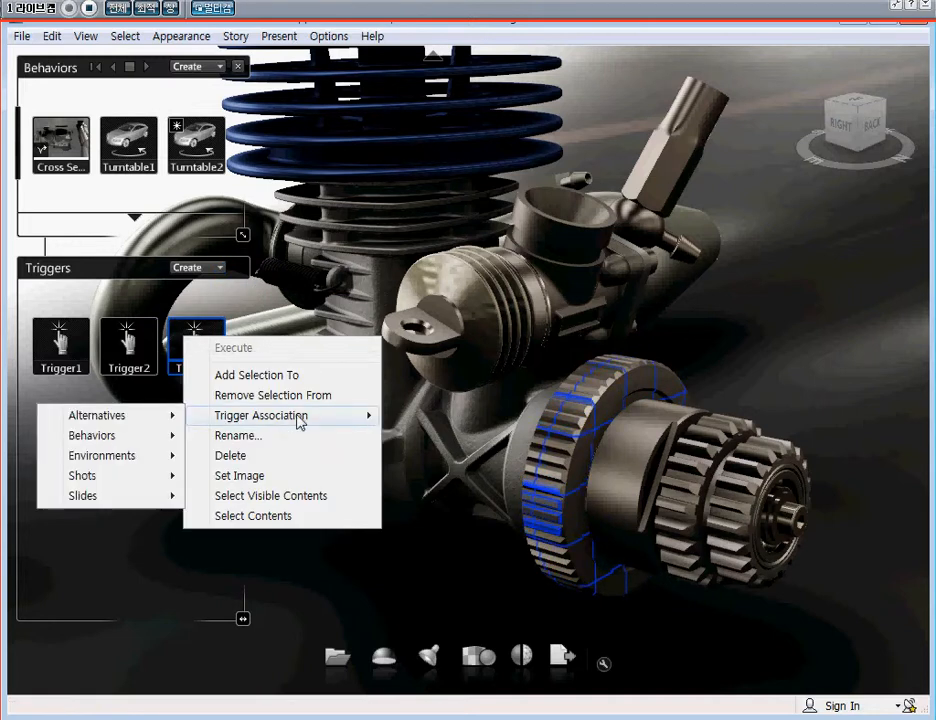
mouse_move(170, 436)
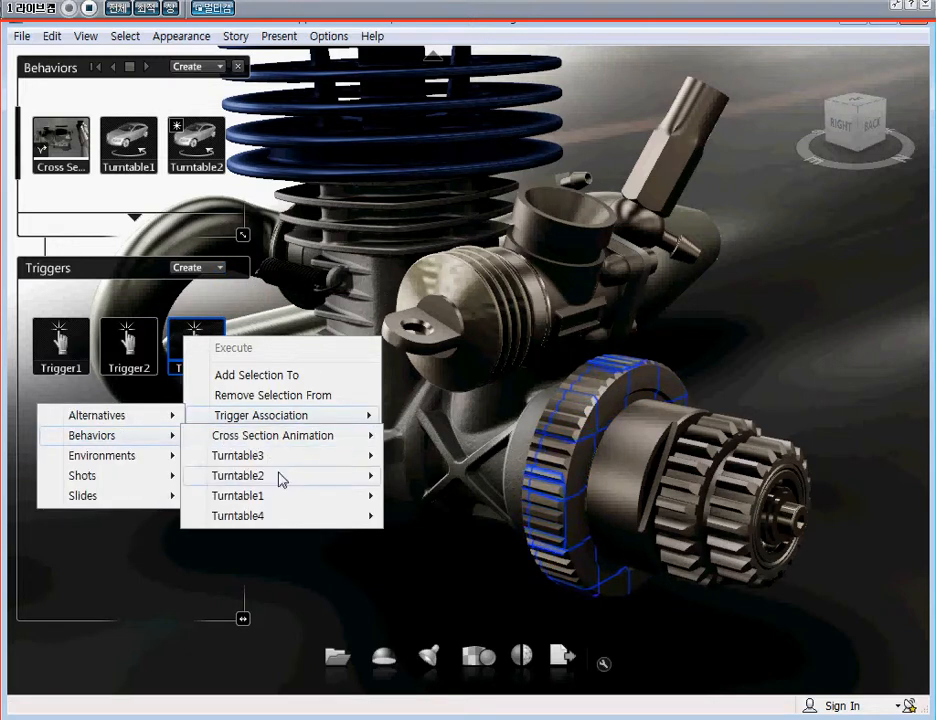
mouse_move(282, 522)
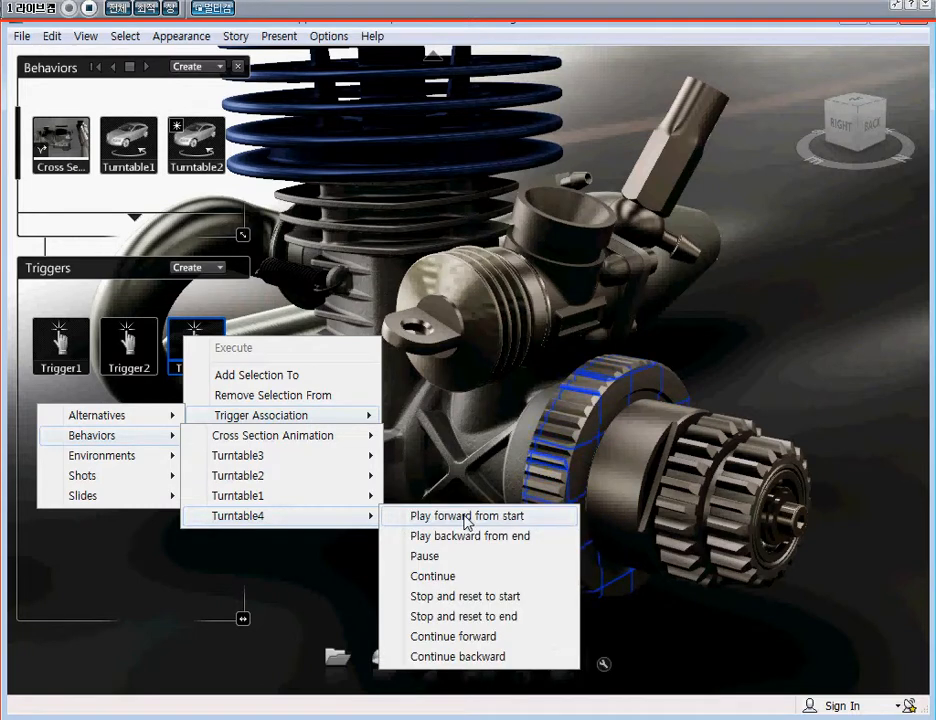
left_click(462, 518)
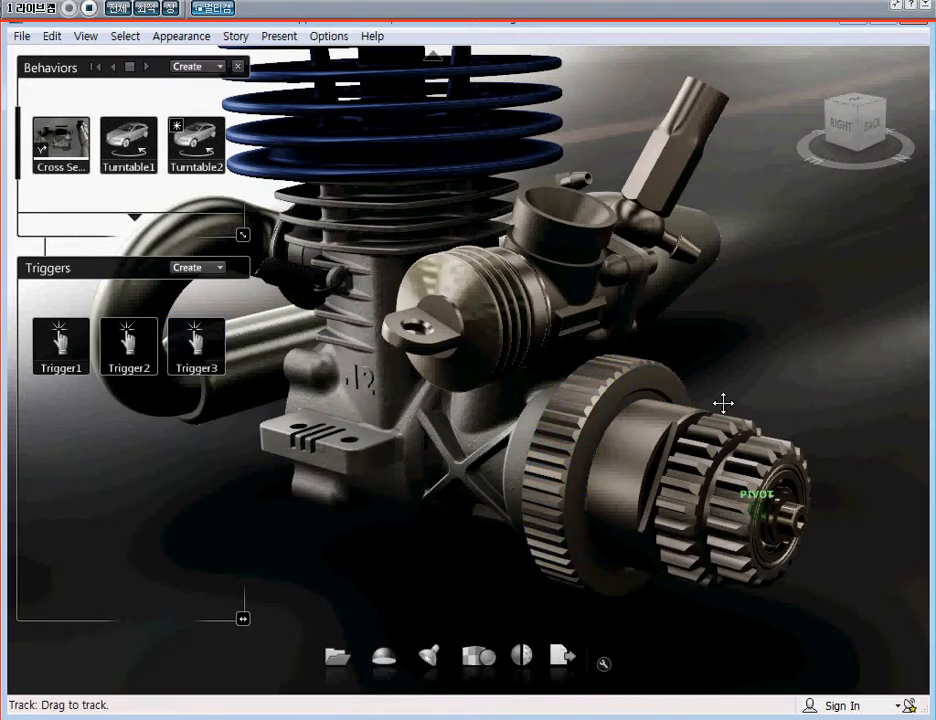
Hide the behaviors and triggers lists and examine the spinning pinions and gear ring from the opposite side of the engine
left_click(239, 67)
middle_click_drag(556, 393, 497, 375)
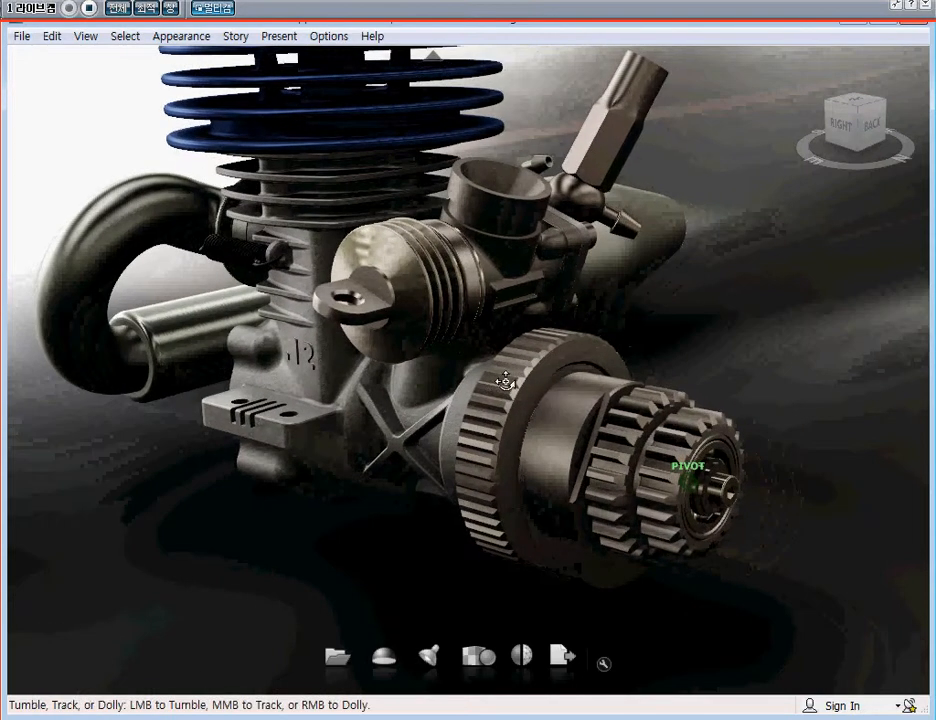
key("p")
middle_click_drag(752, 430, 746, 407)
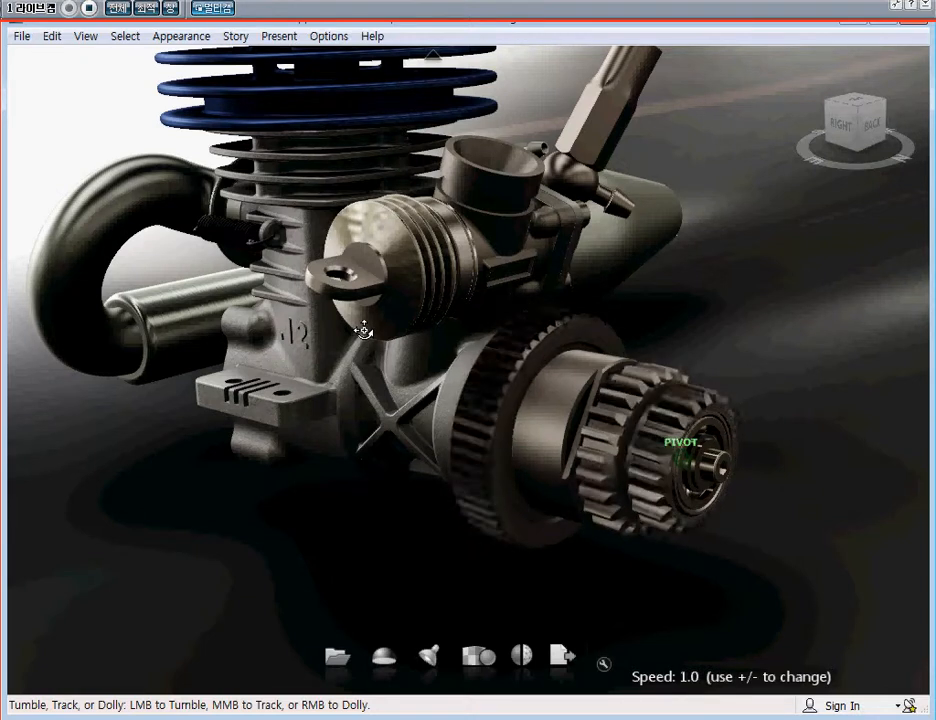
middle_click_drag(363, 332, 376, 465)
scroll(455, 340, "down", 3)
middle_click_drag(568, 403, 564, 282)
left_click_drag(736, 319, 120, 320)
middle_click_drag(698, 345, 313, 235, "alt")
left_click_drag(740, 300, 788, 117, "alt")
left_click_drag(560, 345, 796, 292, "alt")
scroll(453, 290, "up", 5, "alt")
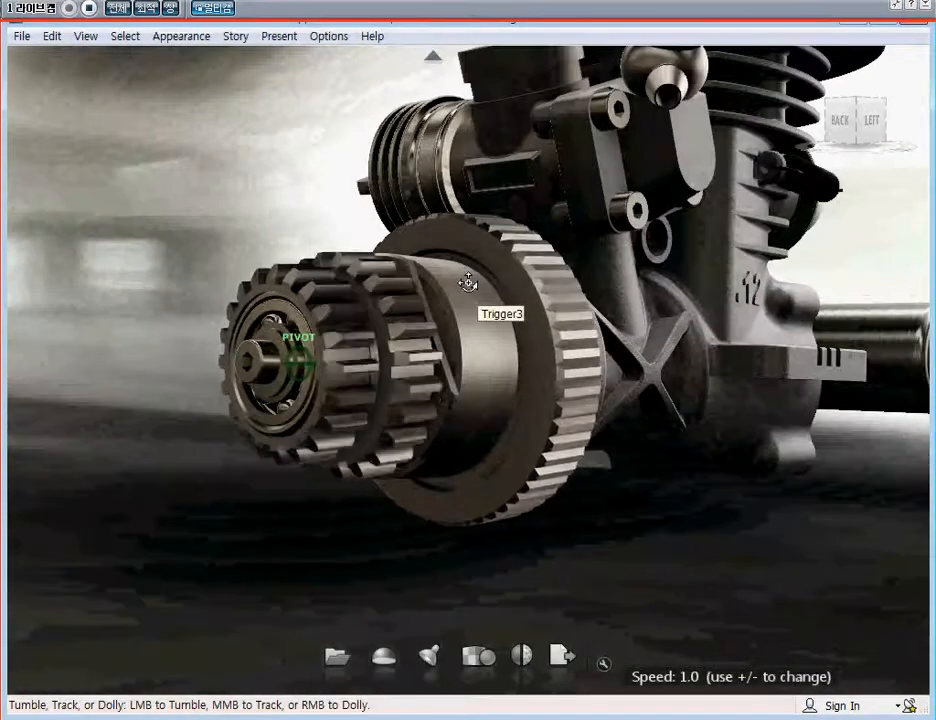